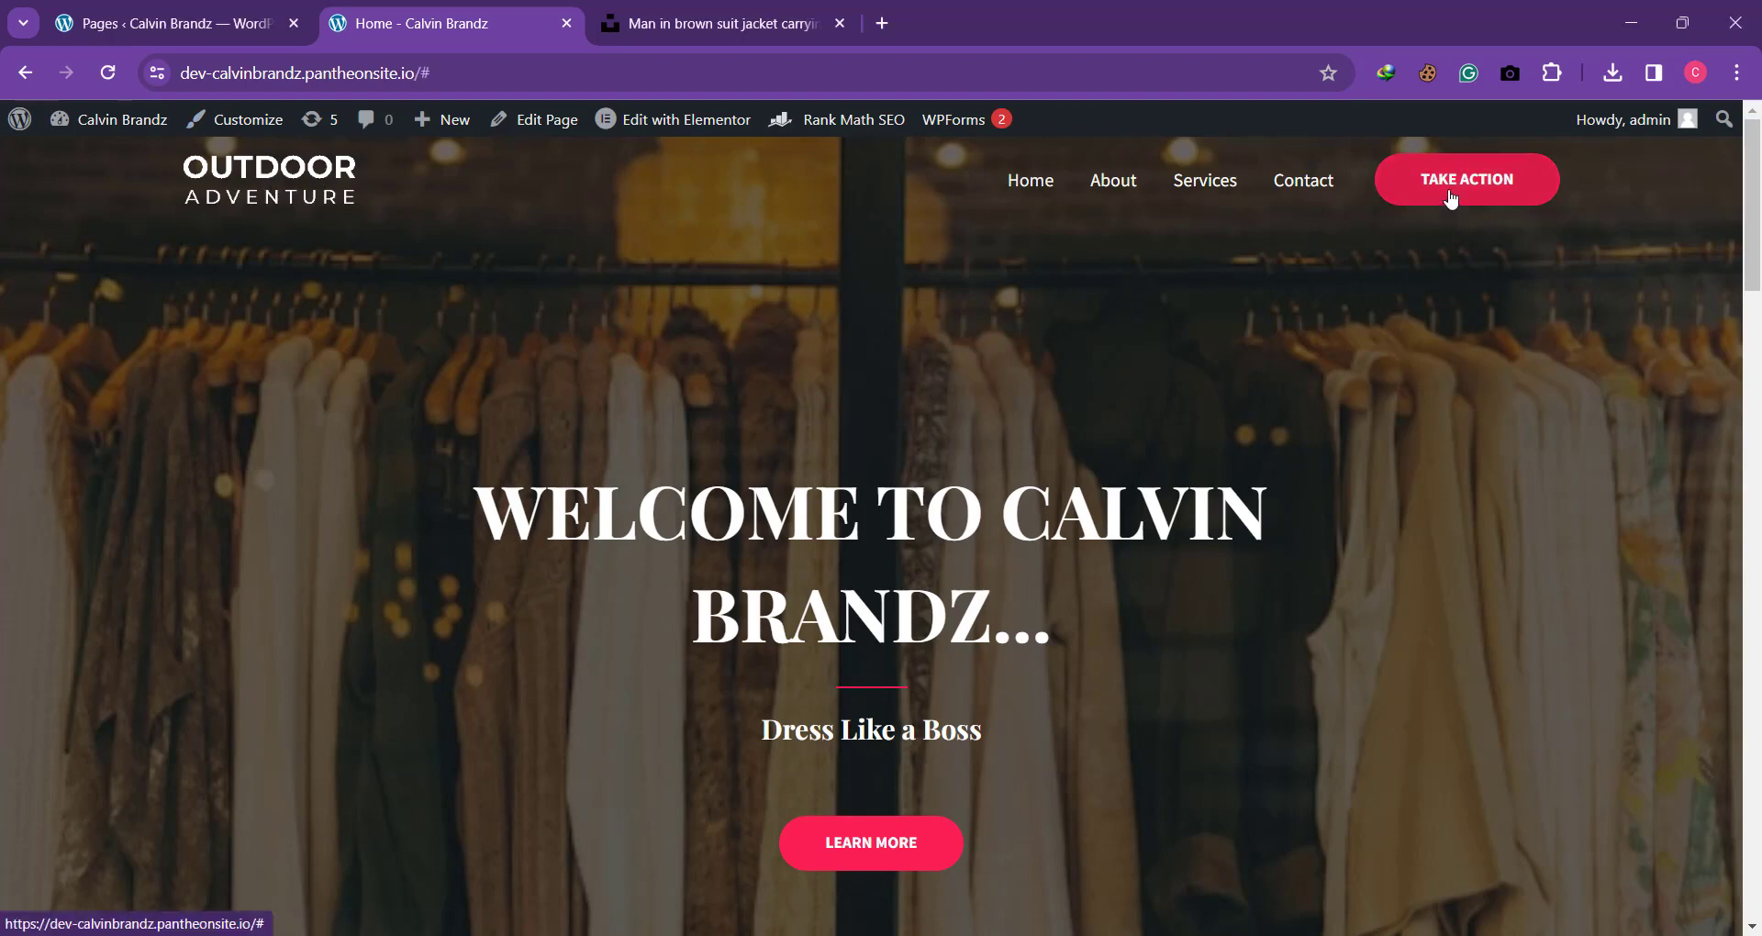
Step: Review the live home page from the hero section down to the footer, including its buttons, gallery and contact line
scroll(1307, 581, "down", 3)
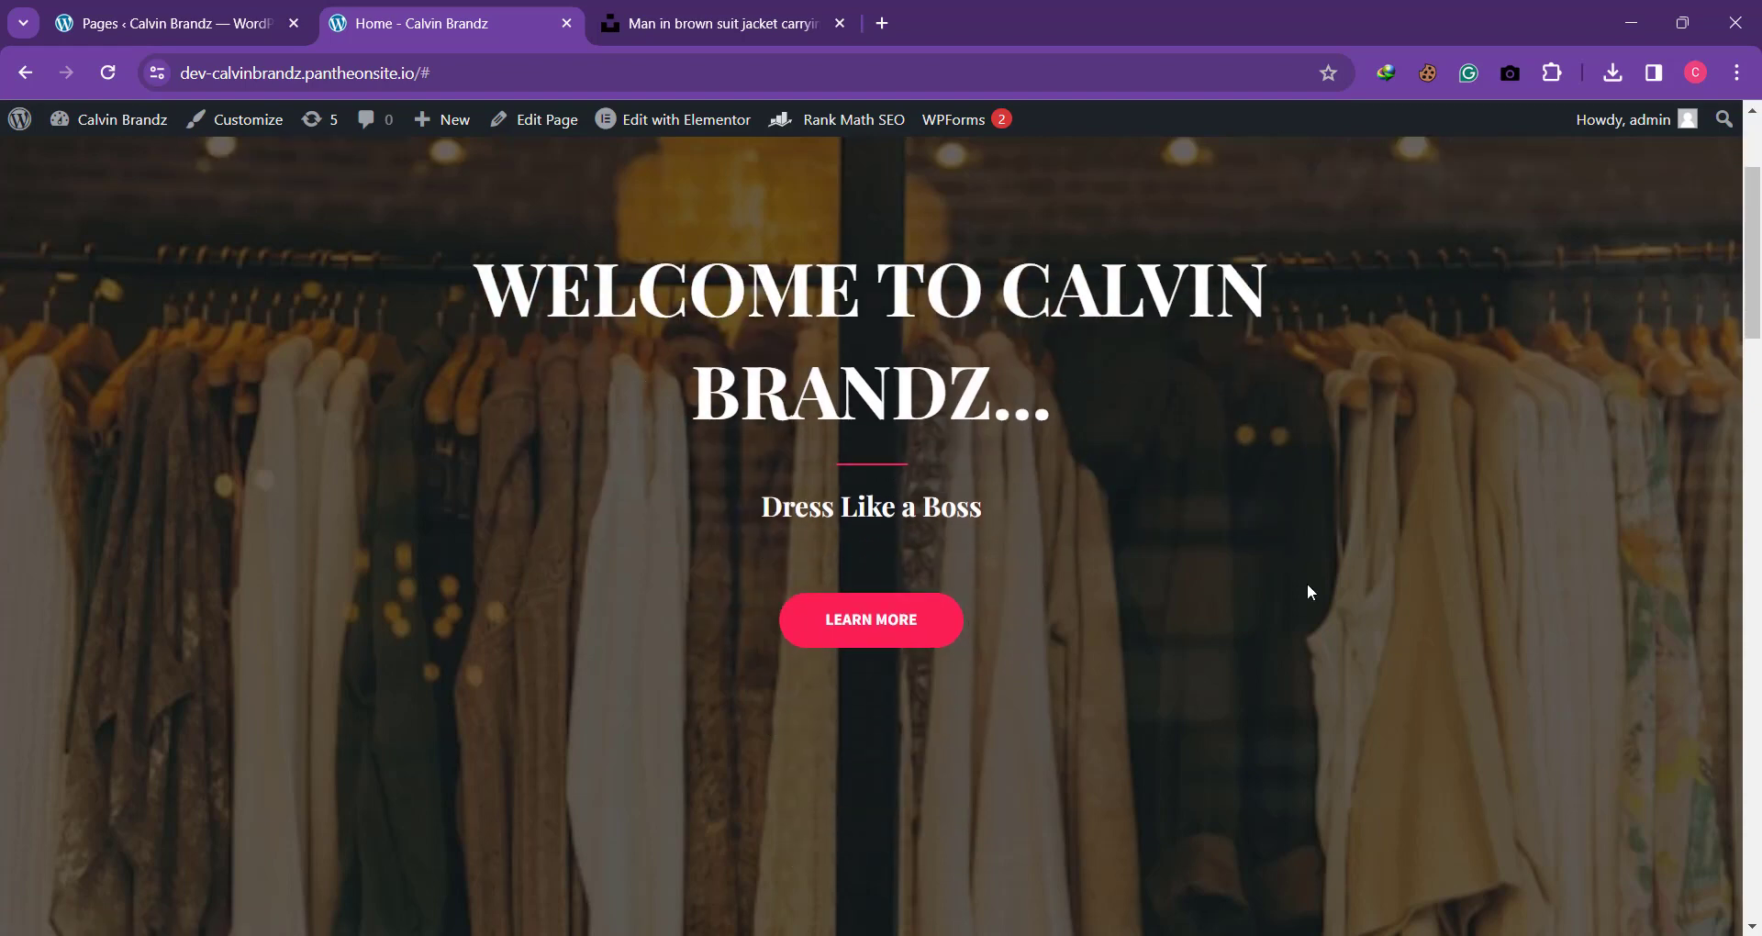
left_click(878, 603)
scroll(876, 603, "down", 6)
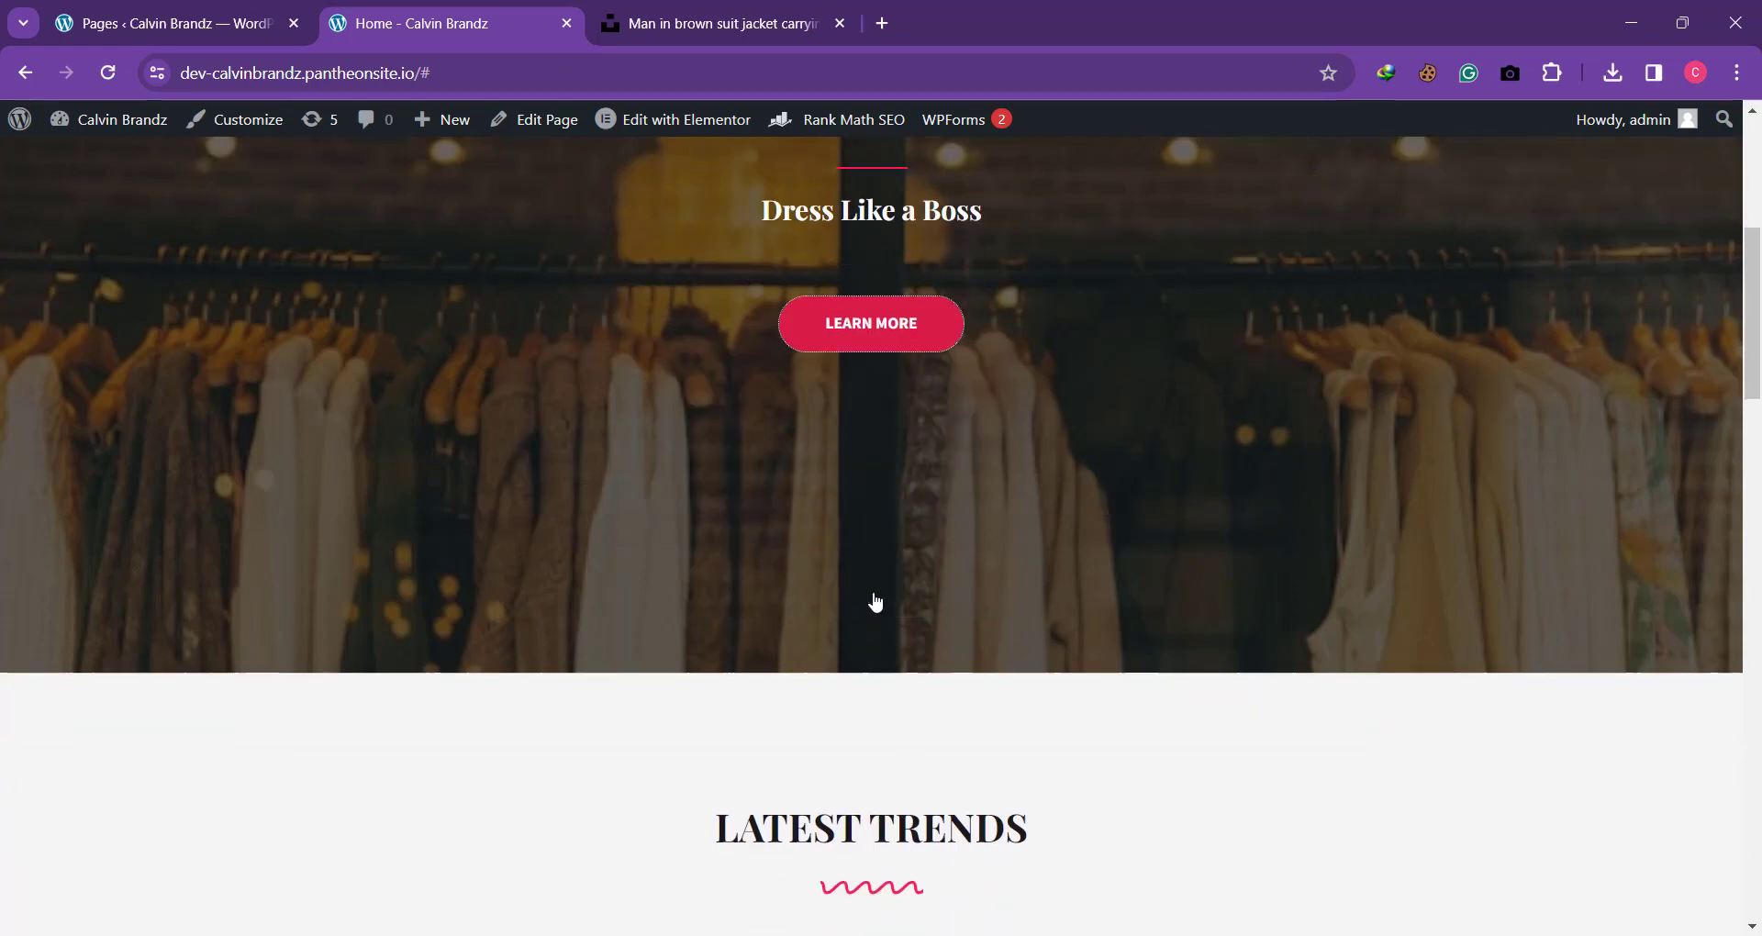
scroll(877, 603, "down", 10)
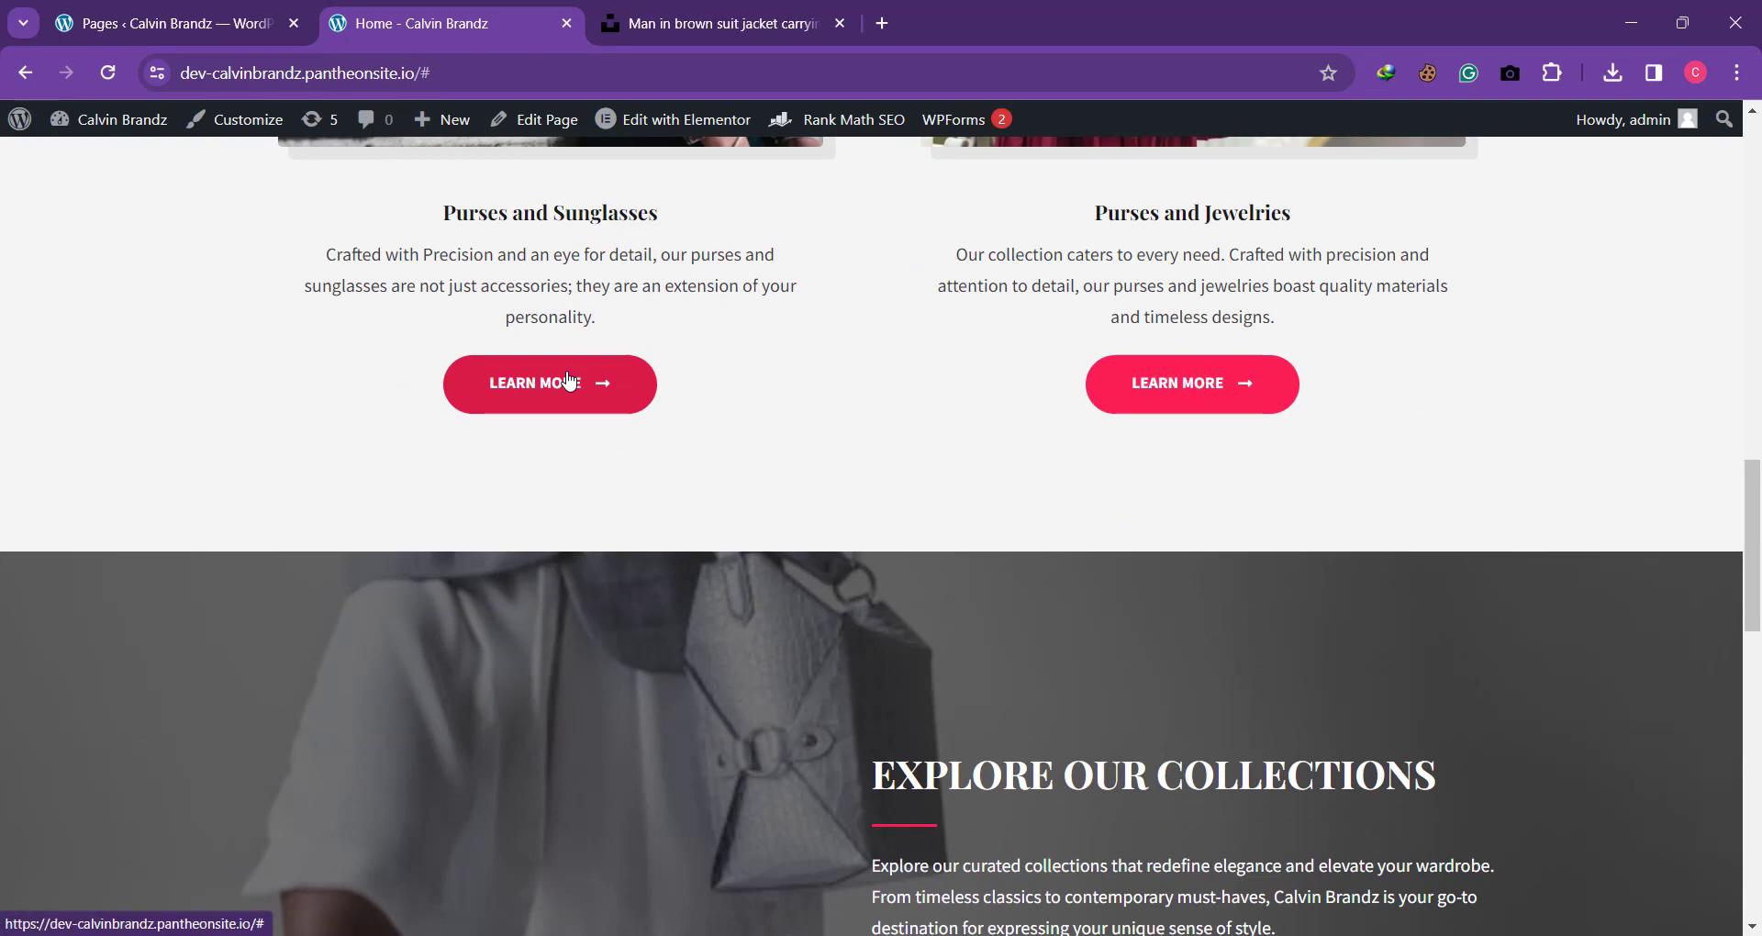
scroll(1125, 410, "down", 7)
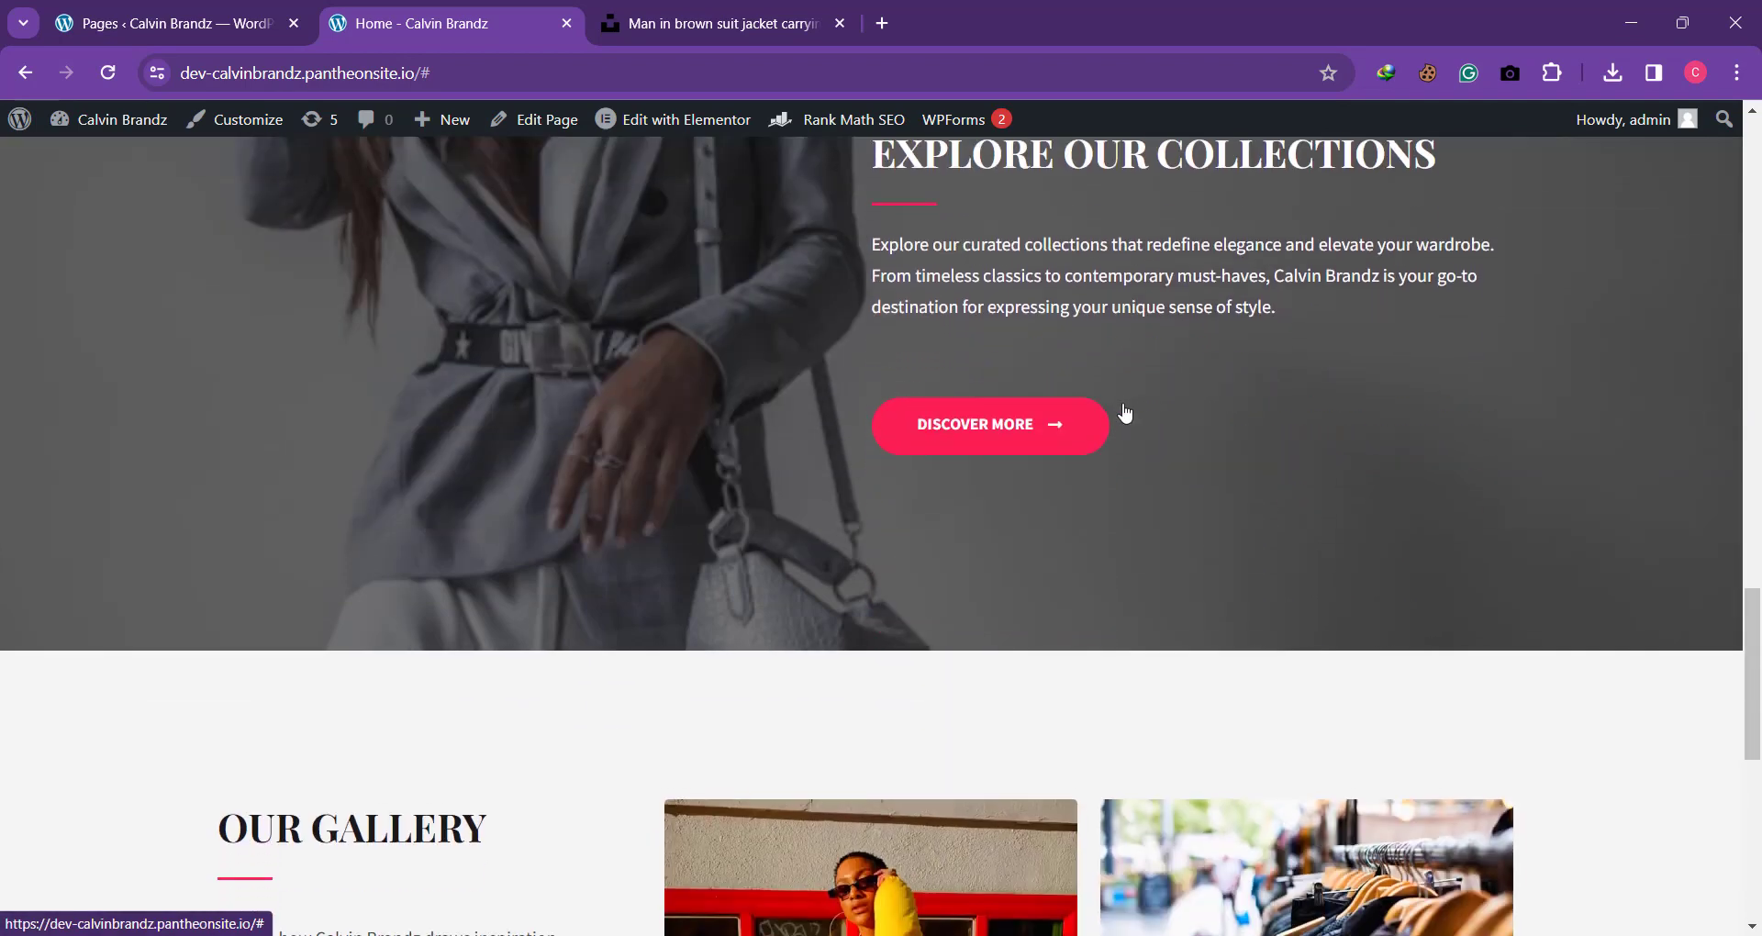
scroll(1018, 422, "down", 2)
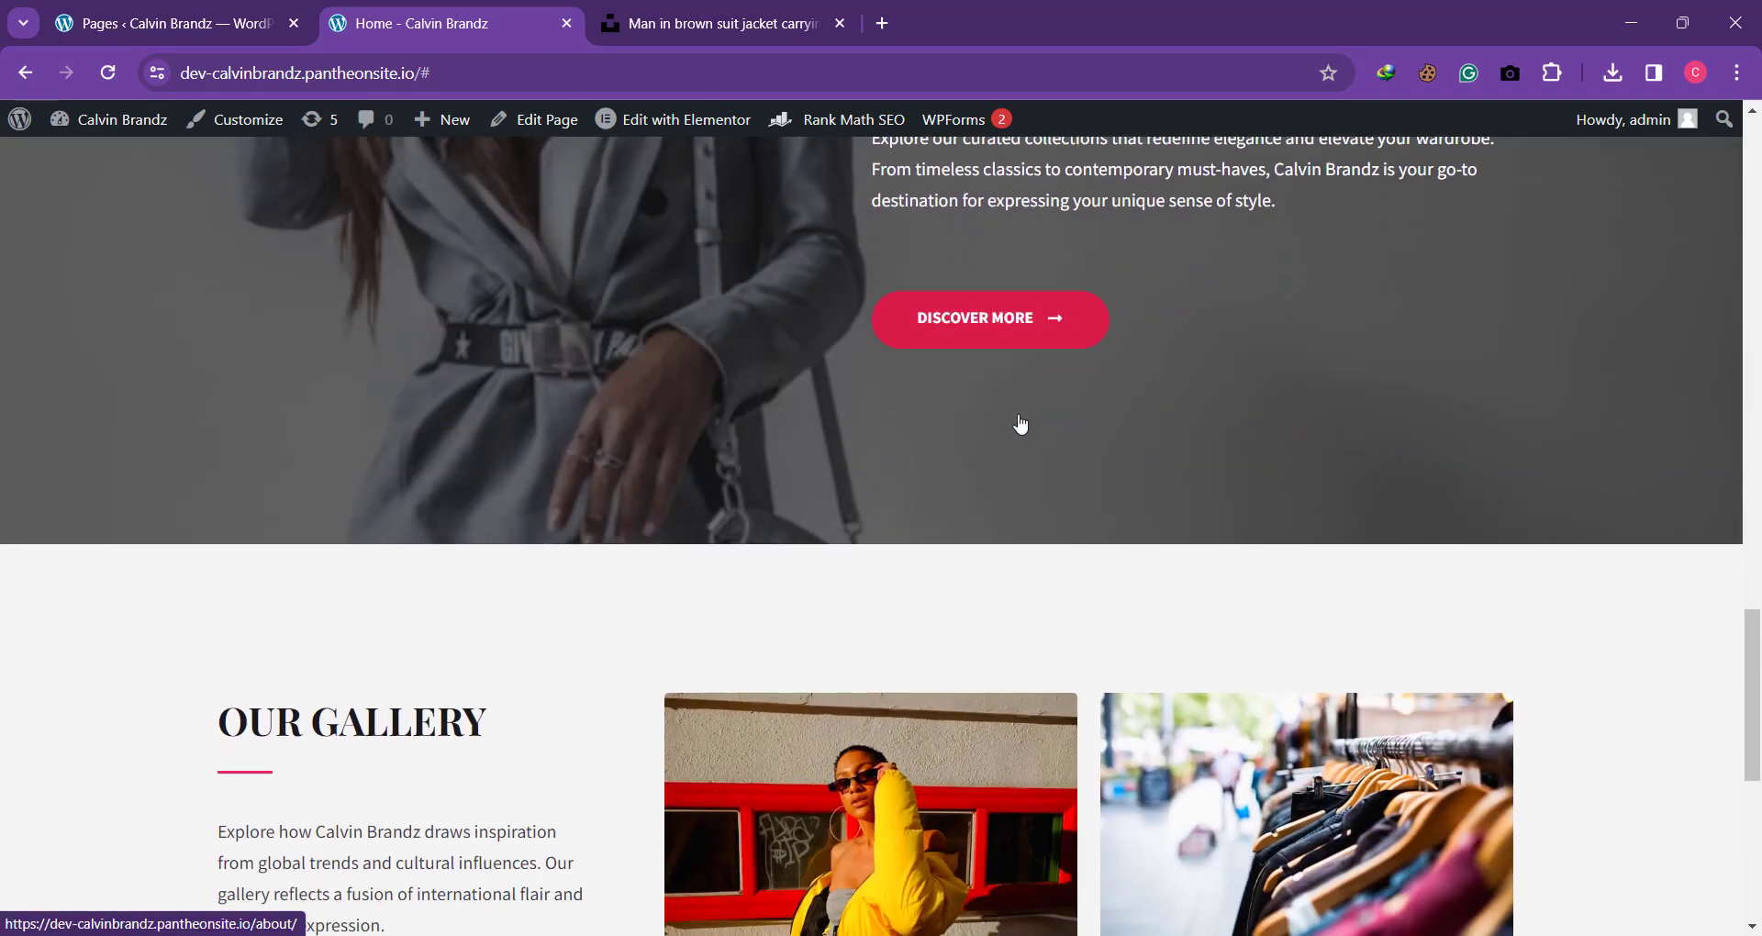
scroll(984, 278, "down", 7)
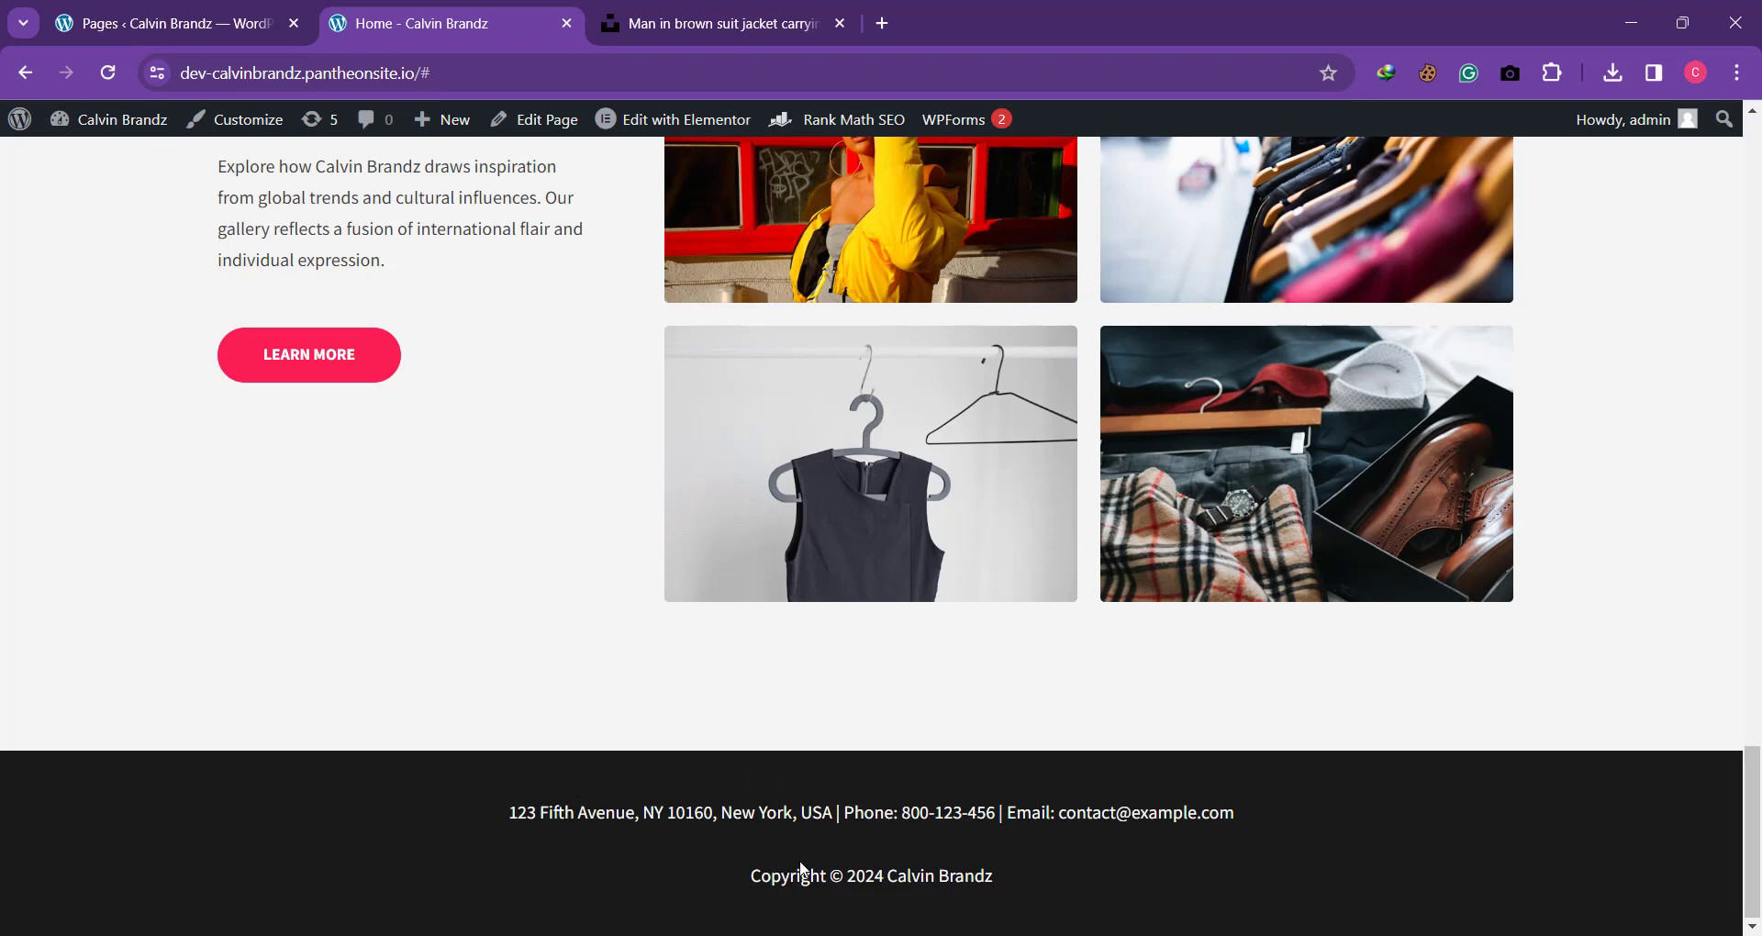
scroll(857, 850, "up", 10)
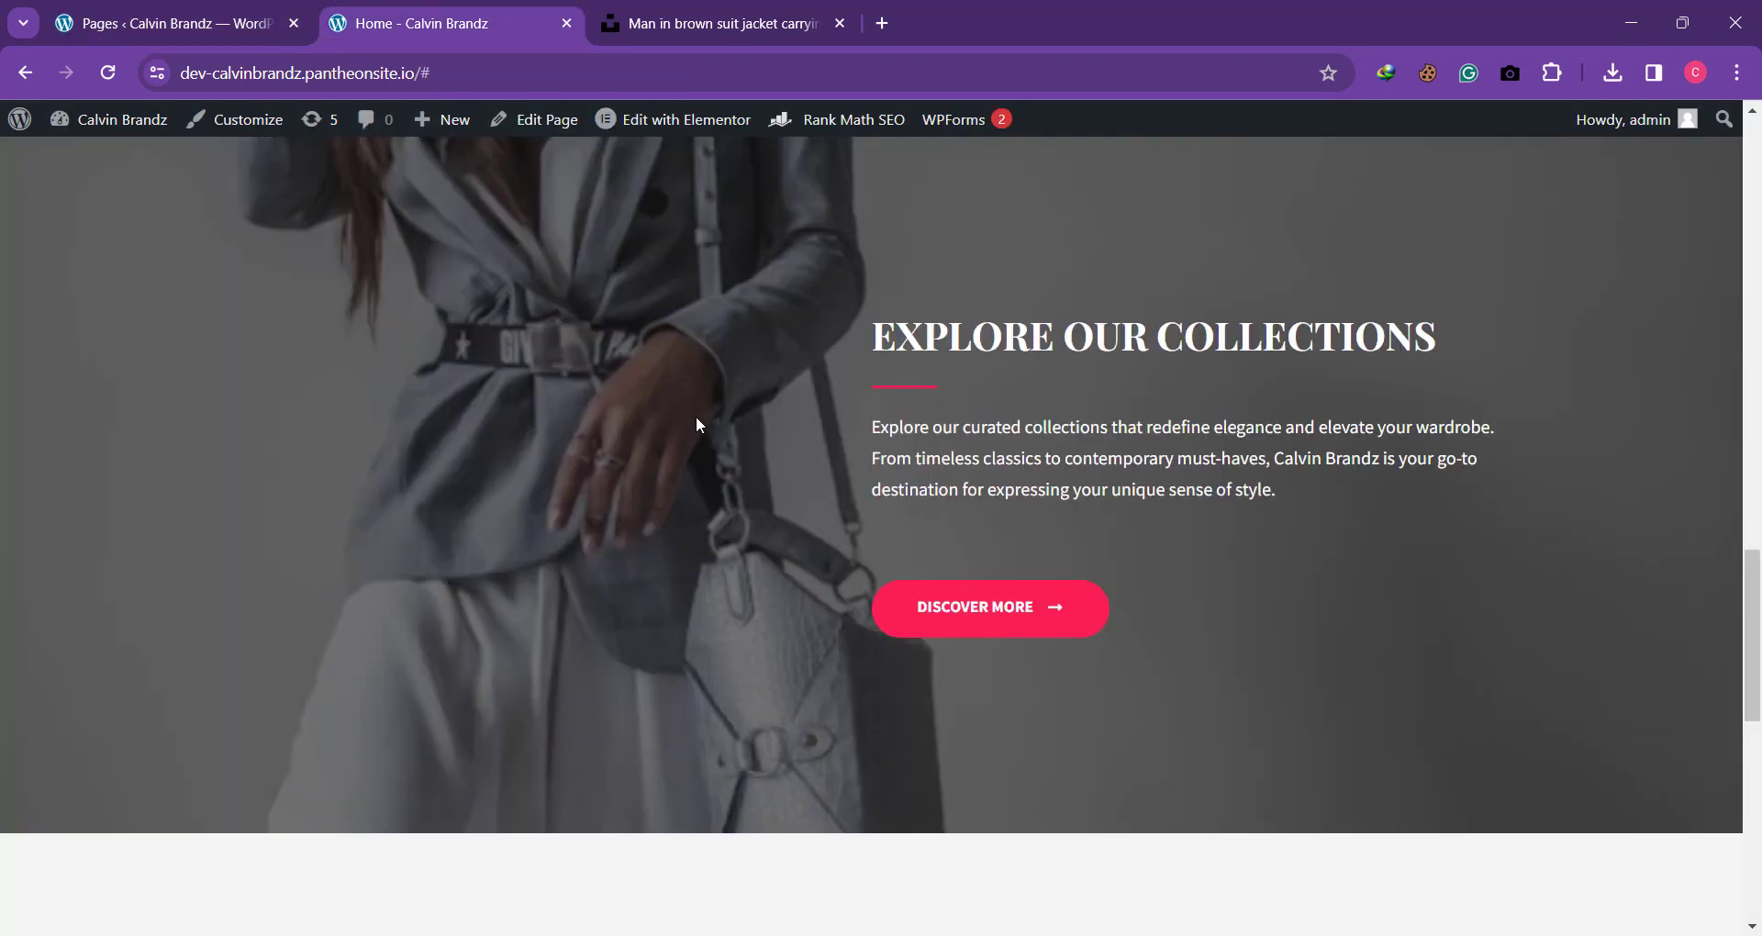
scroll(697, 423, "down", 9)
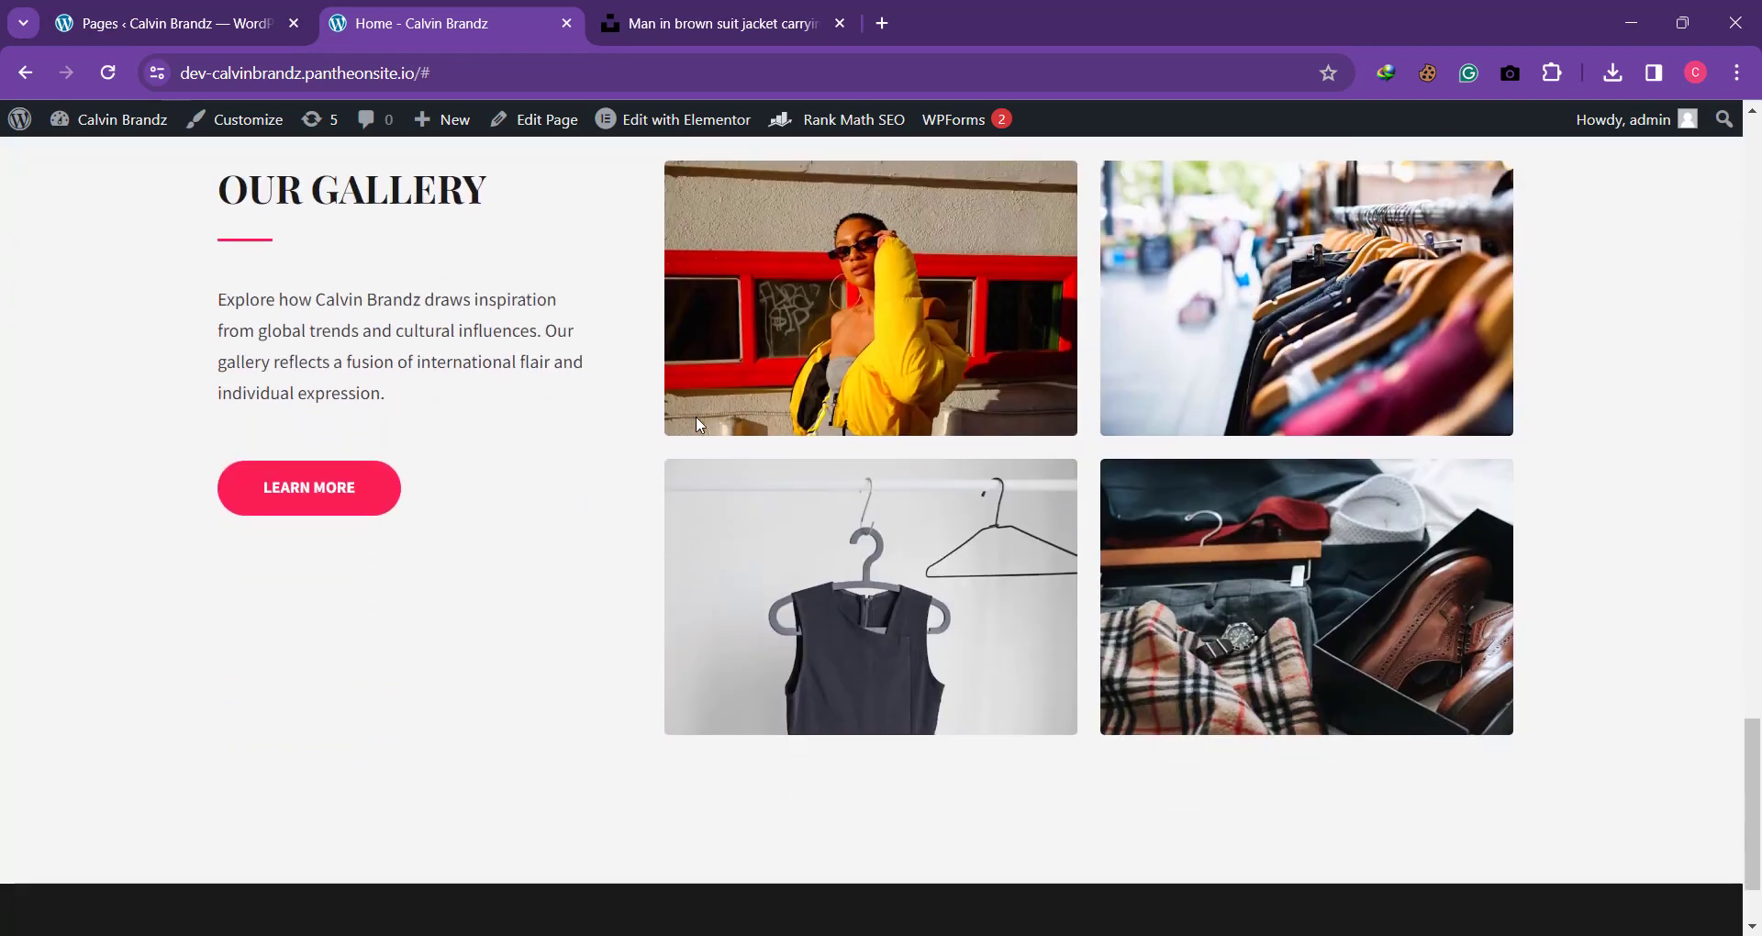
Step: Return to the WordPress admin dashboard and open the theme's Customize page in a new browser tab
left_click(236, 12)
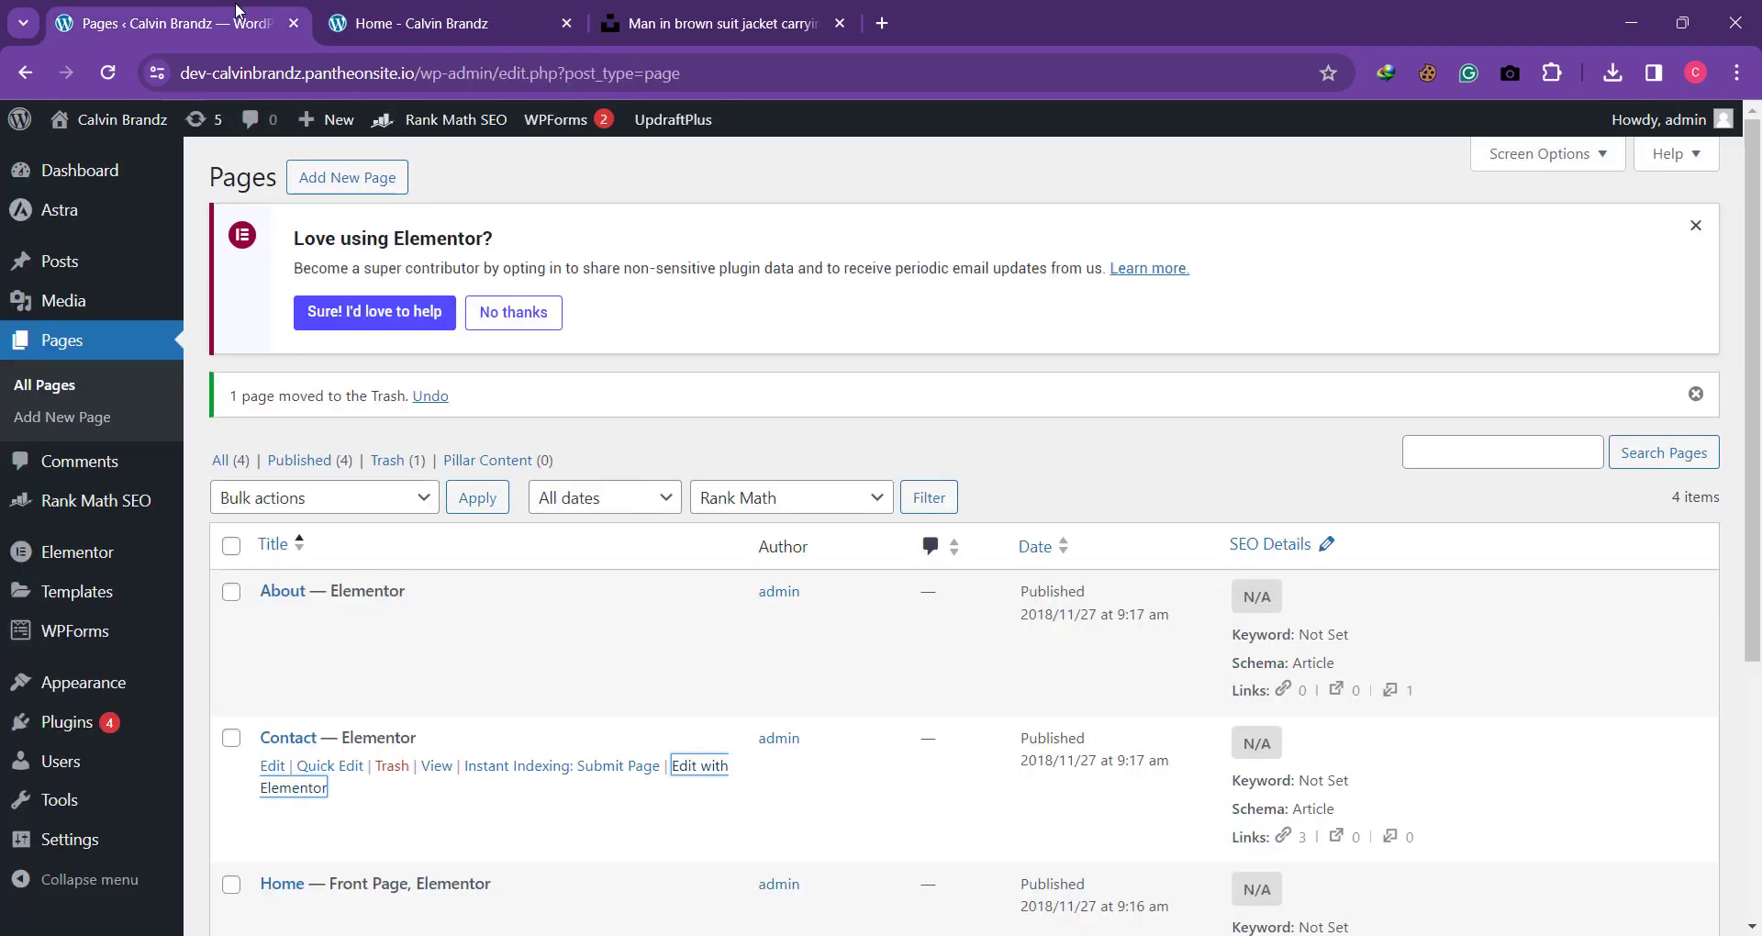
left_click(103, 166)
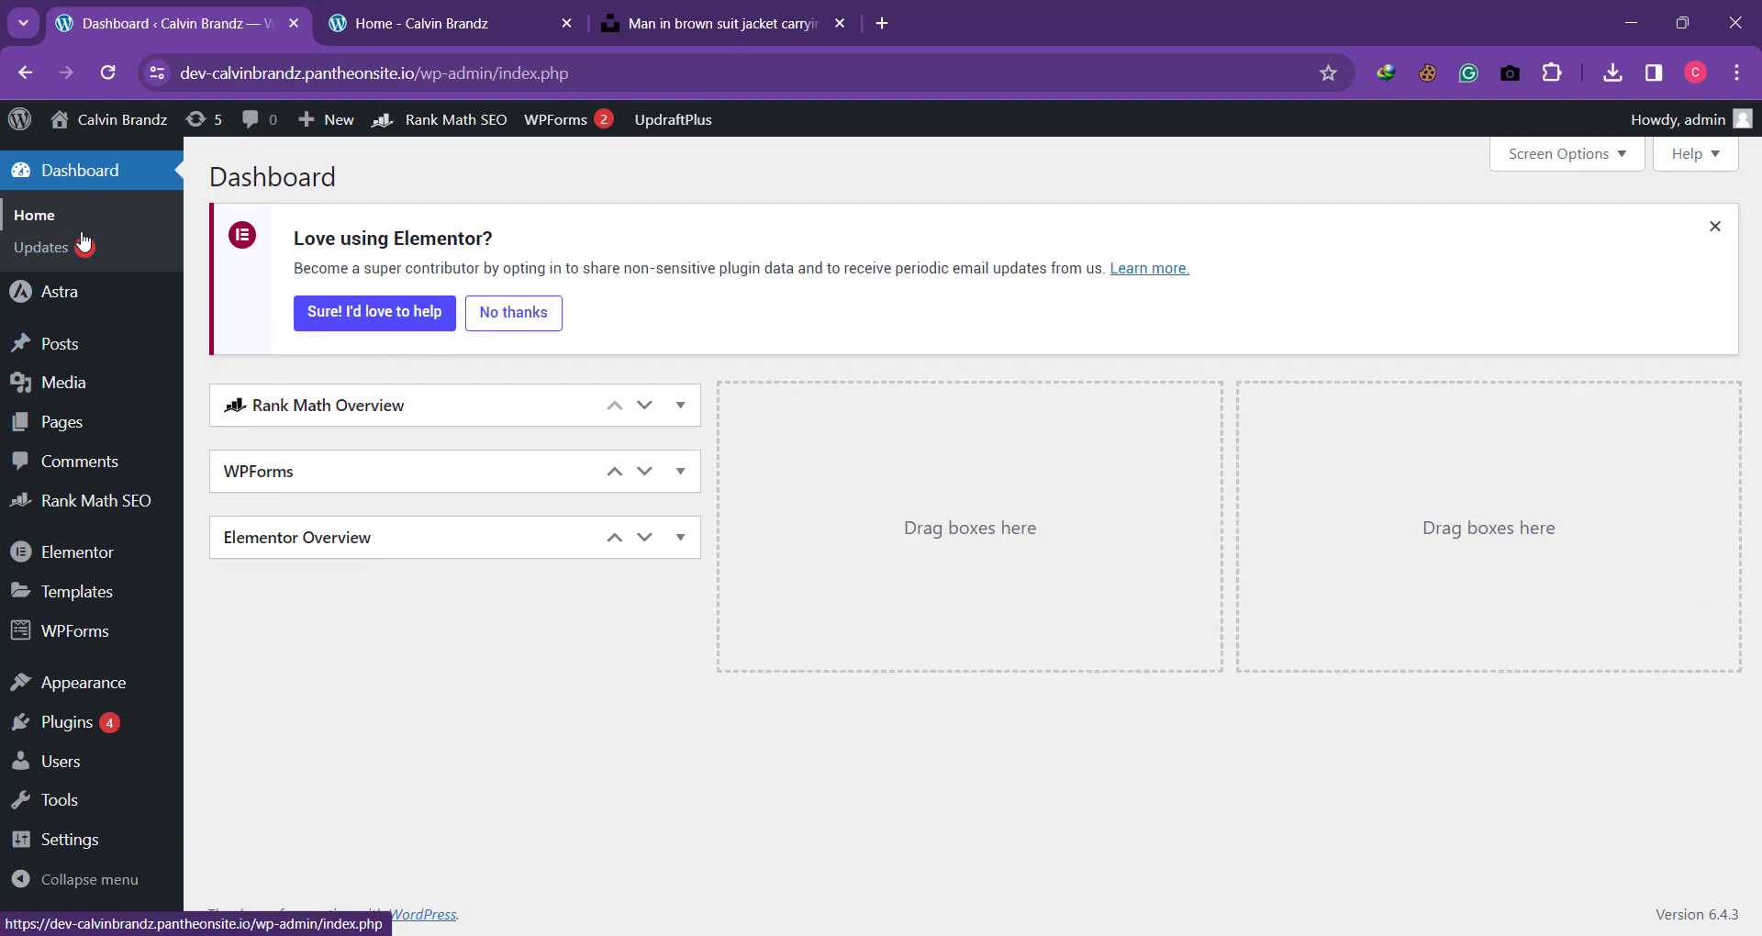
mouse_move(94, 399)
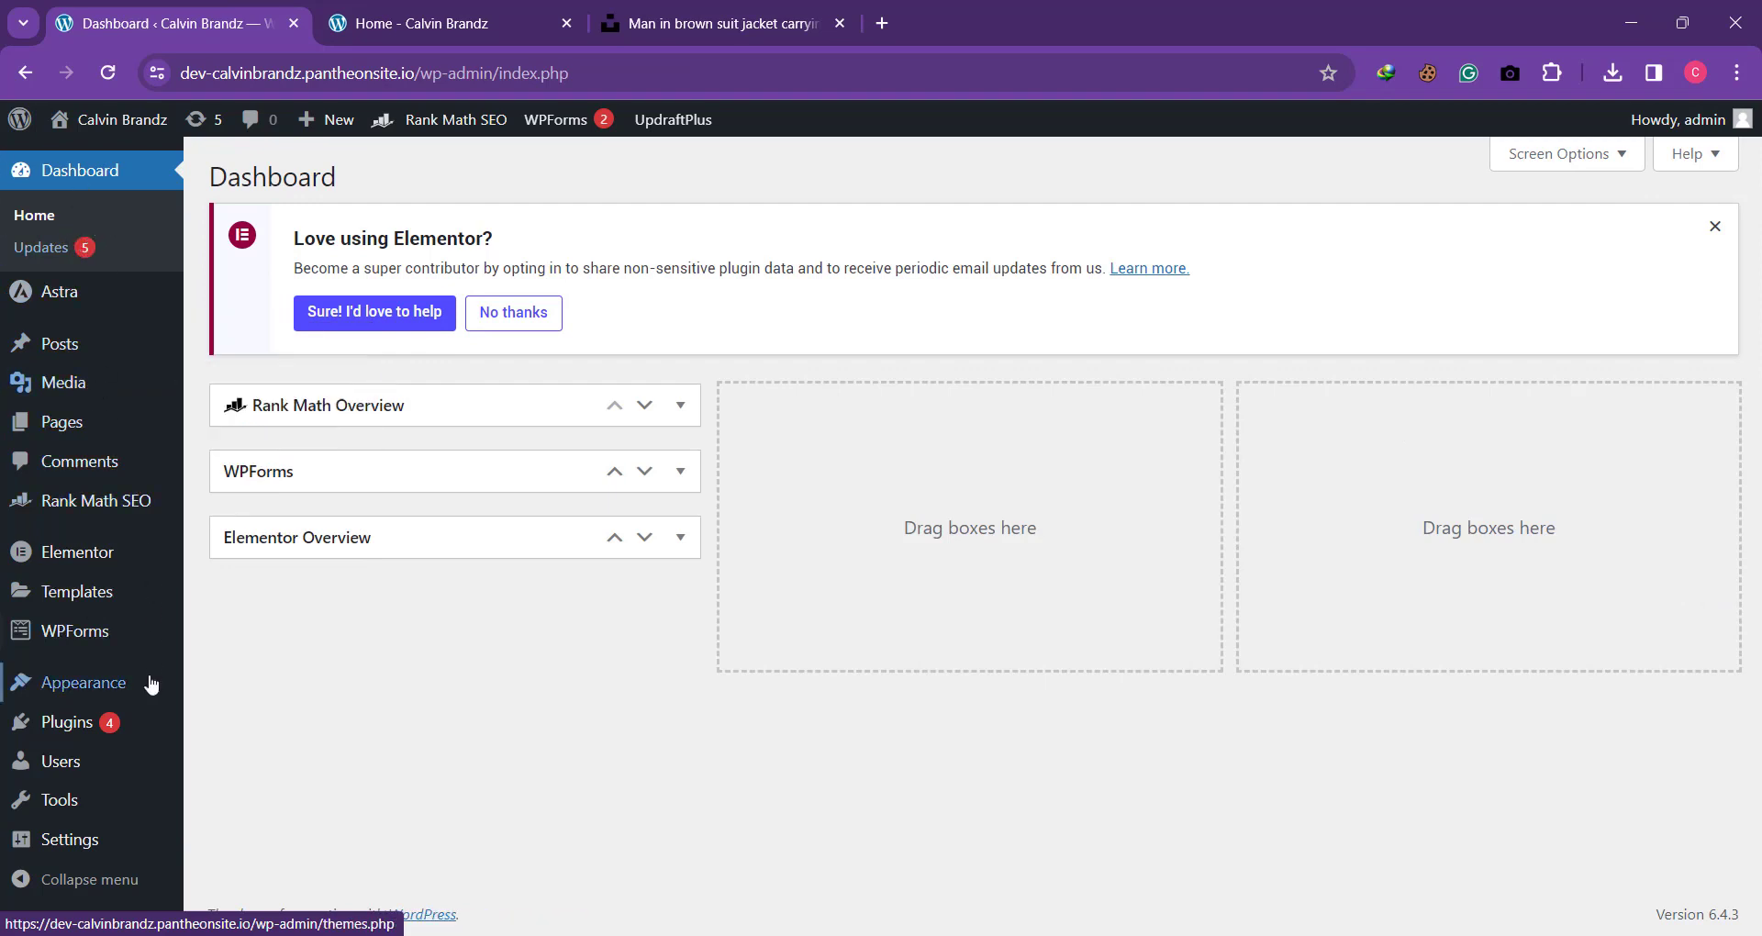
mouse_move(138, 715)
mouse_move(99, 687)
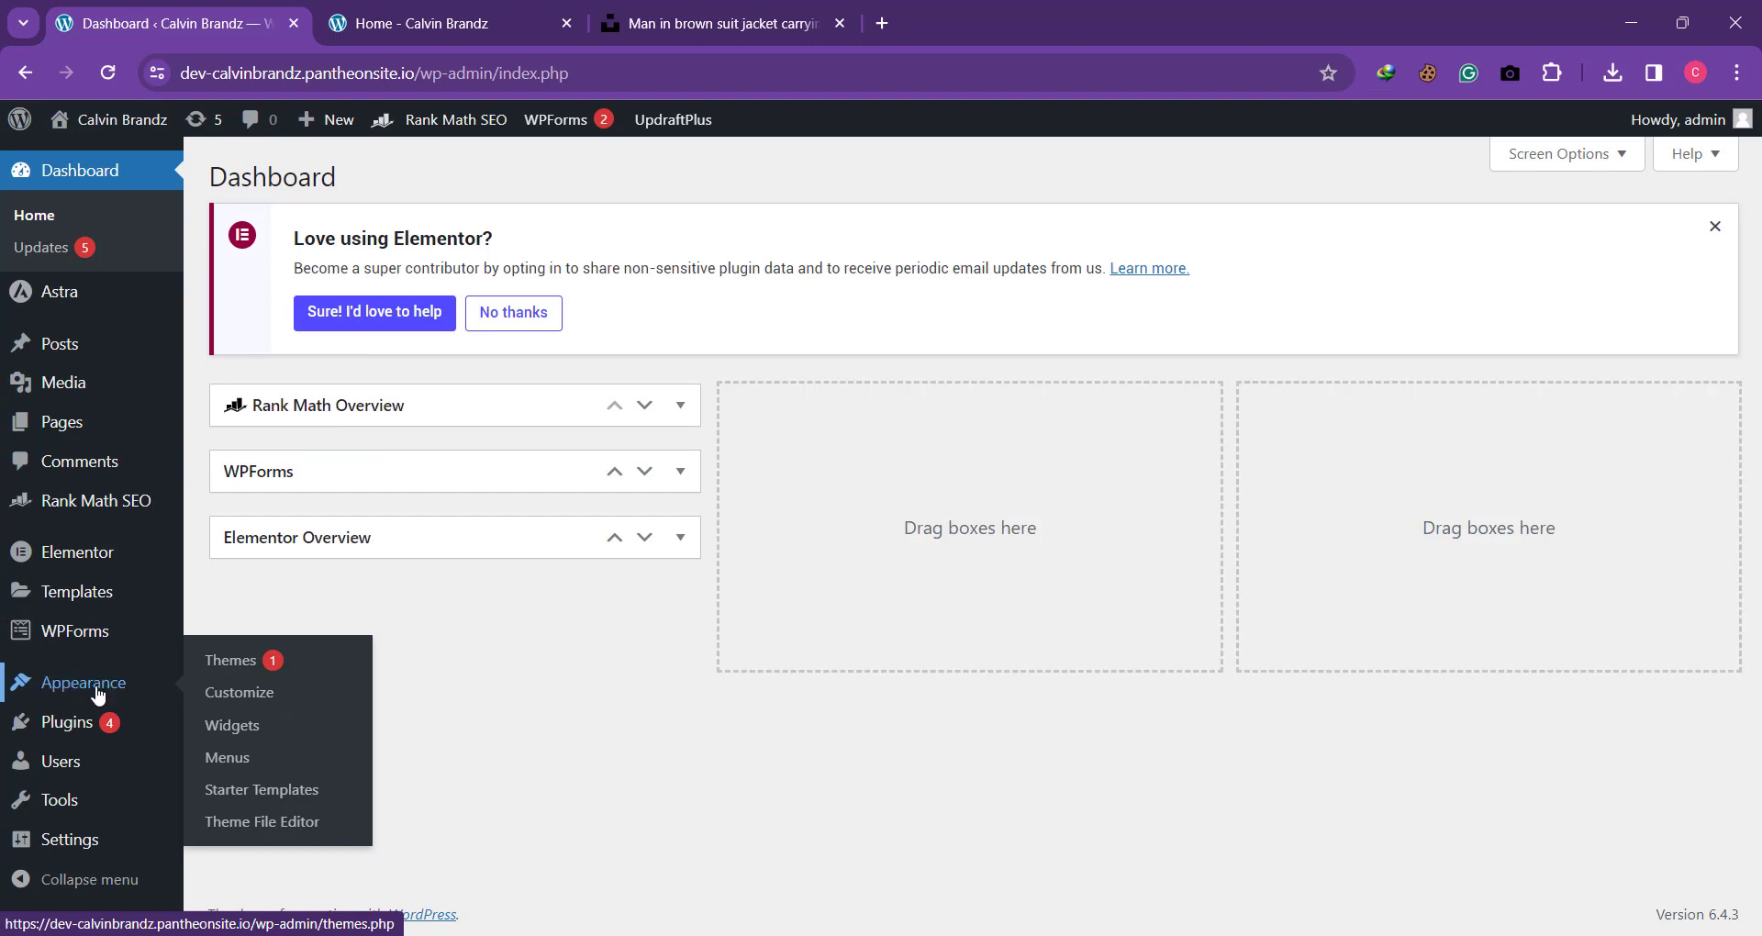
right_click(236, 699)
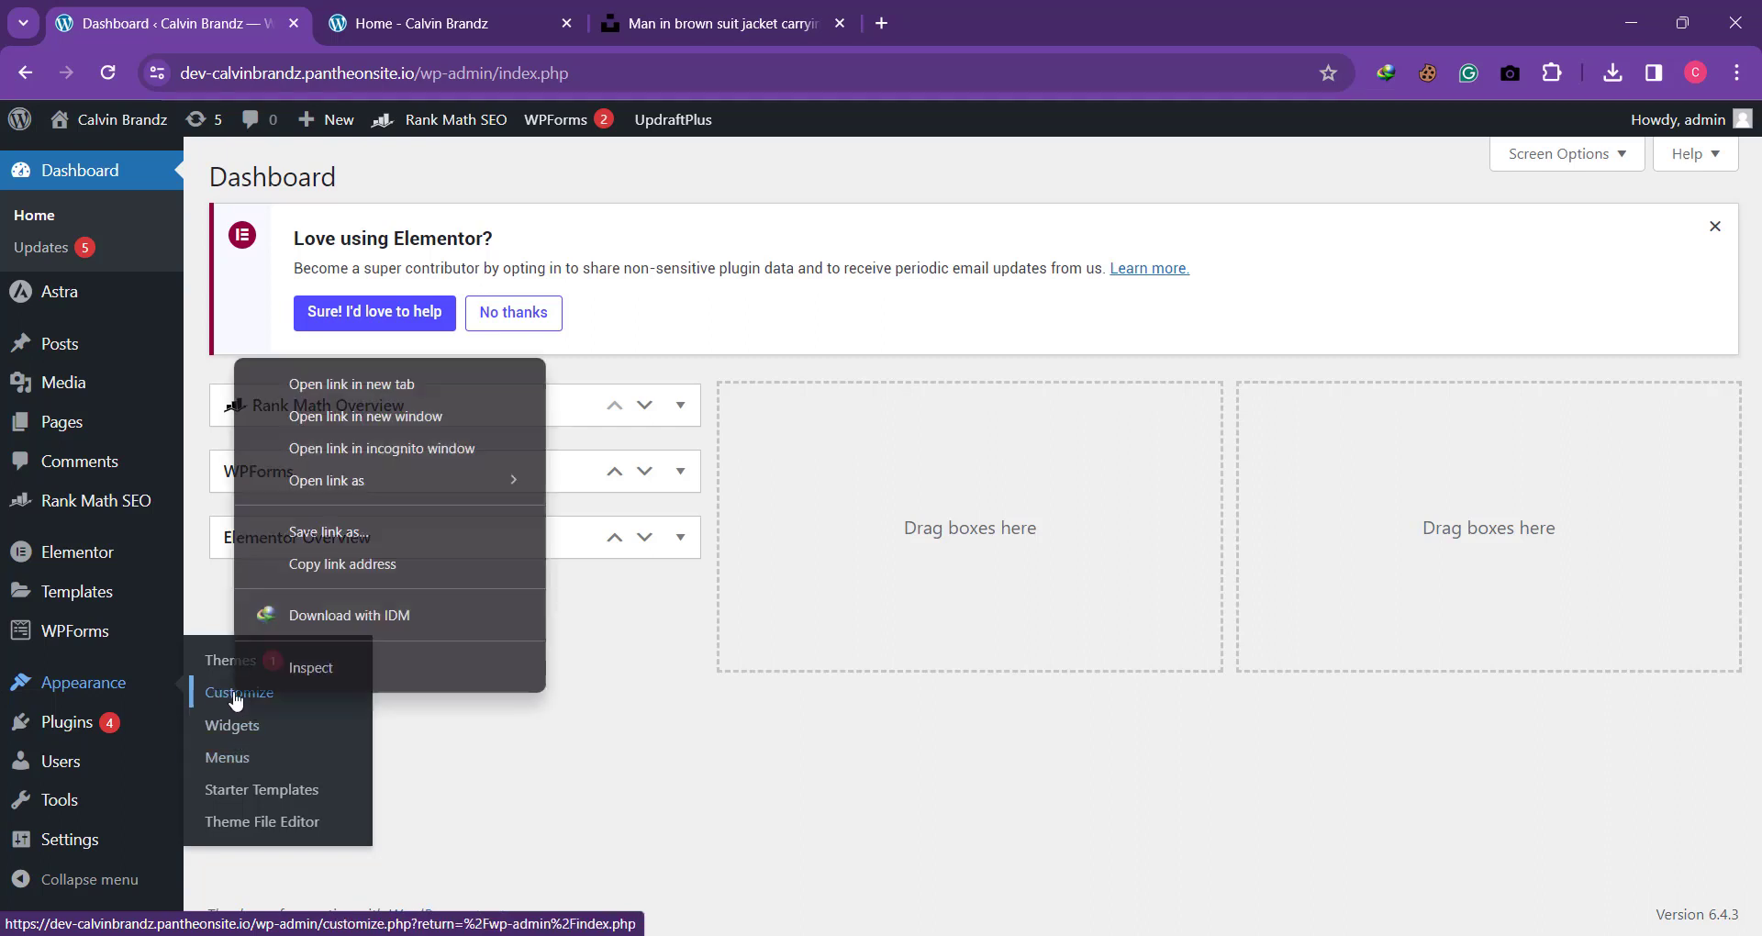
left_click(358, 385)
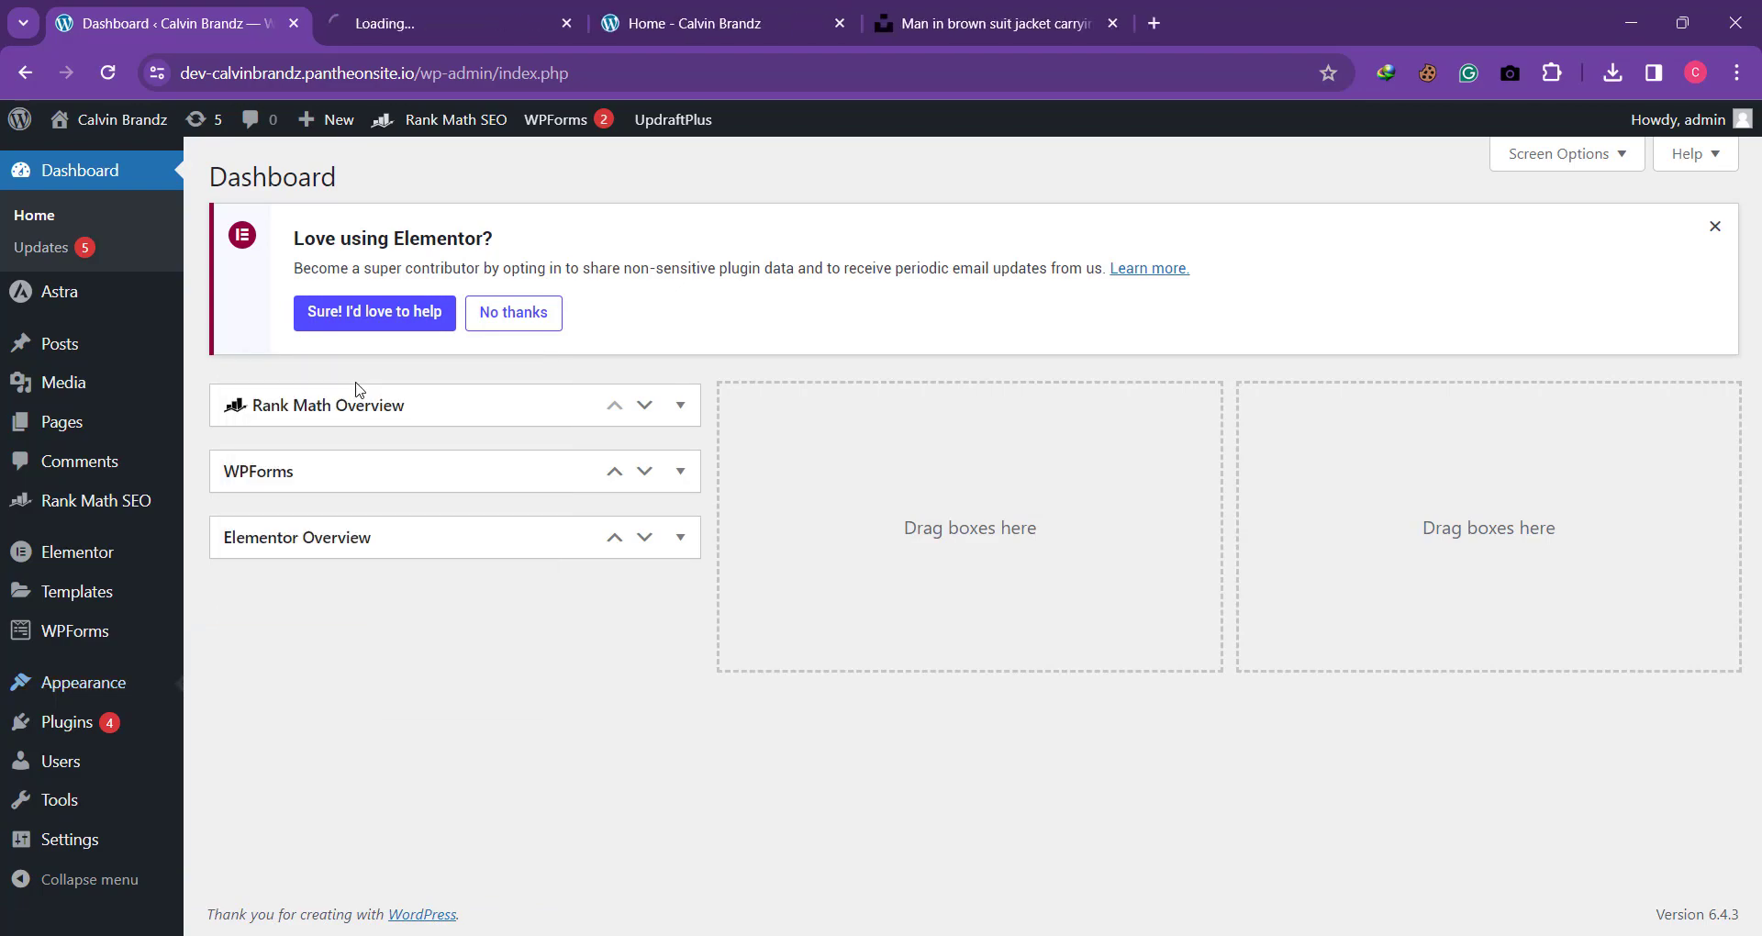
left_click(397, 8)
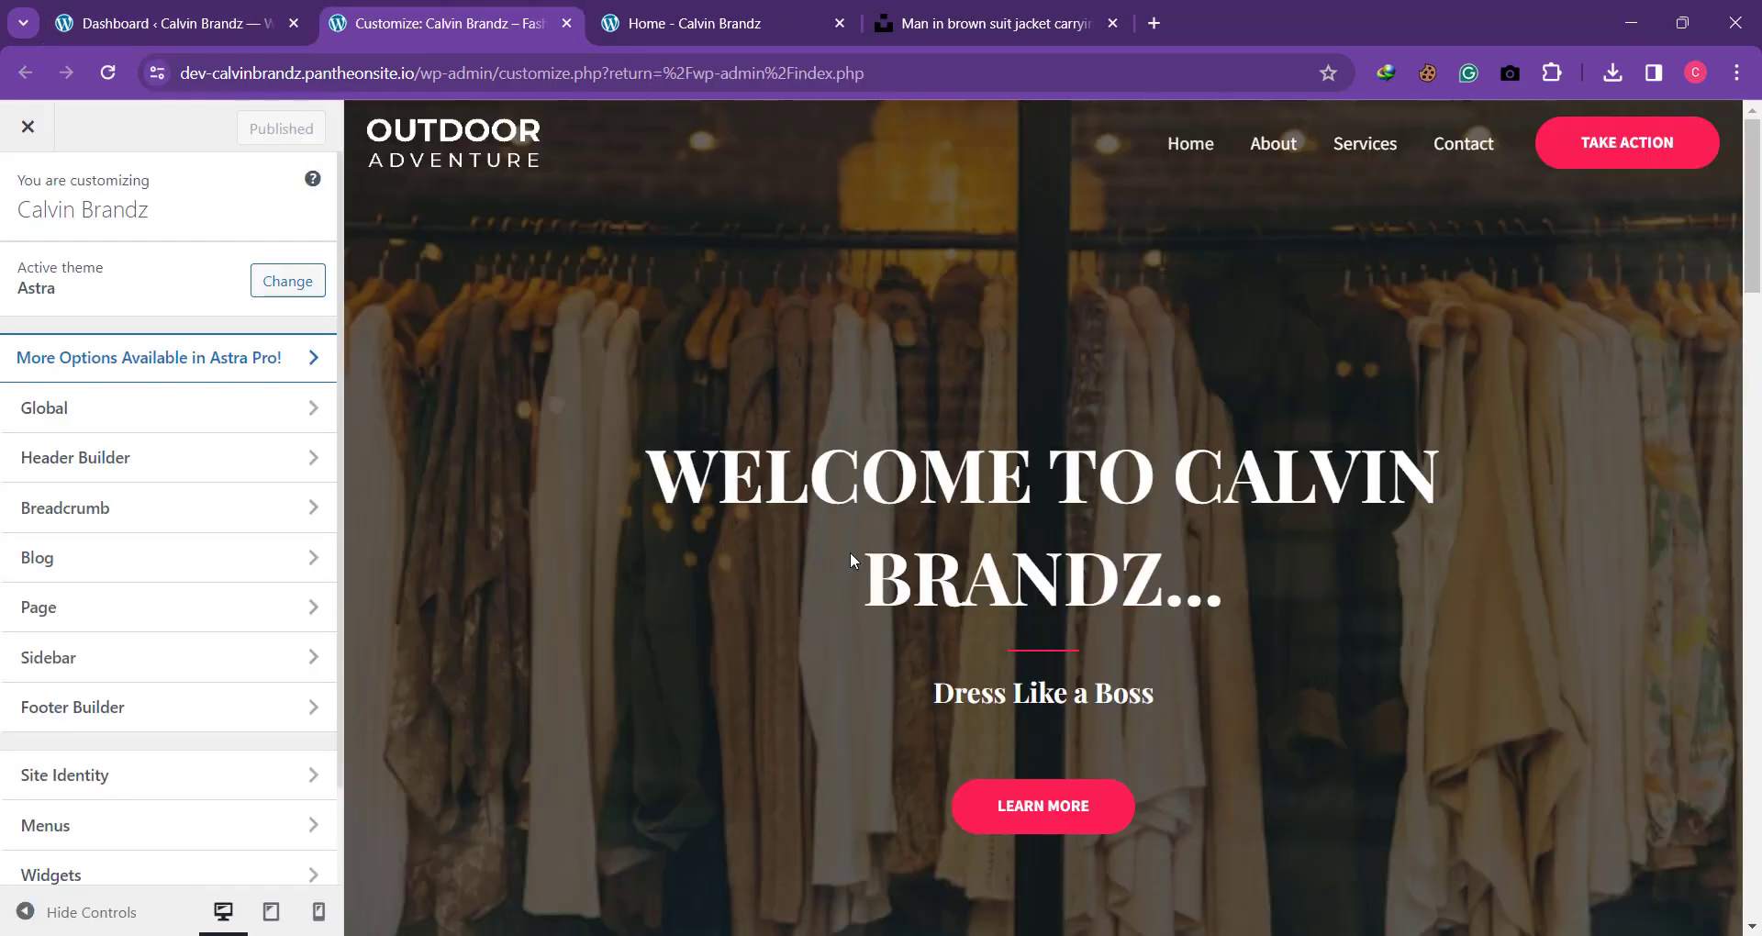
Step: Check the footer in the customizer preview and open the Footer Builder settings
scroll(850, 552, "down", 8)
scroll(849, 560, "down", 10)
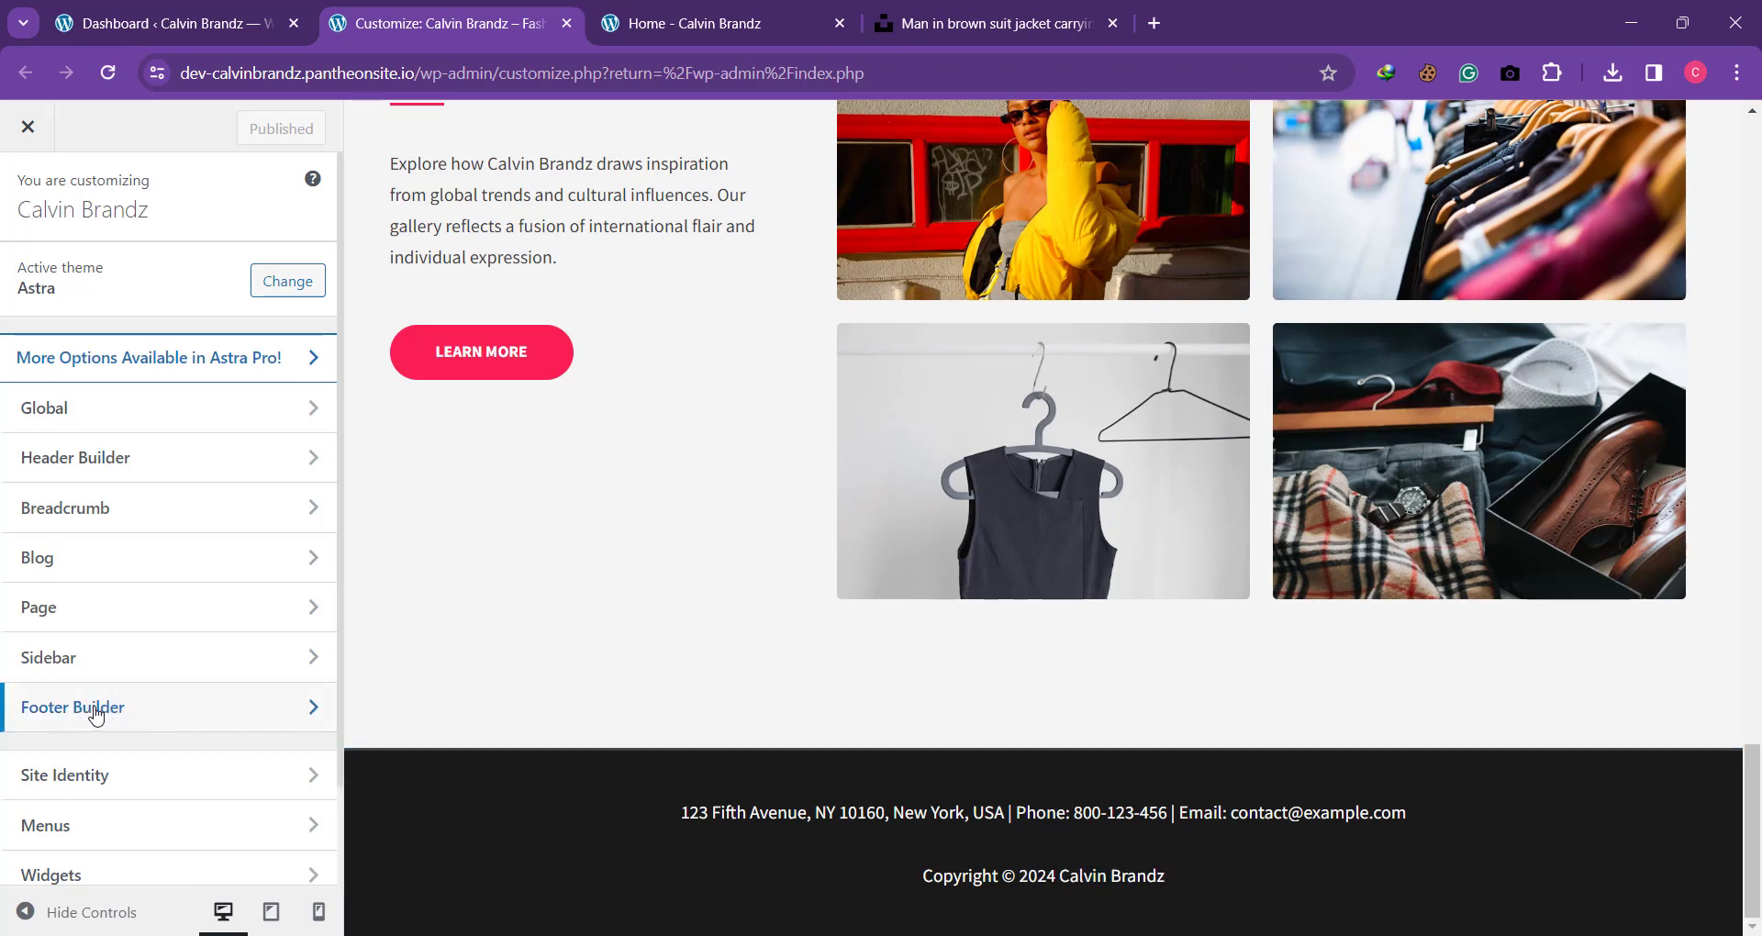
scroll(102, 511, "down", 2)
scroll(102, 515, "up", 2)
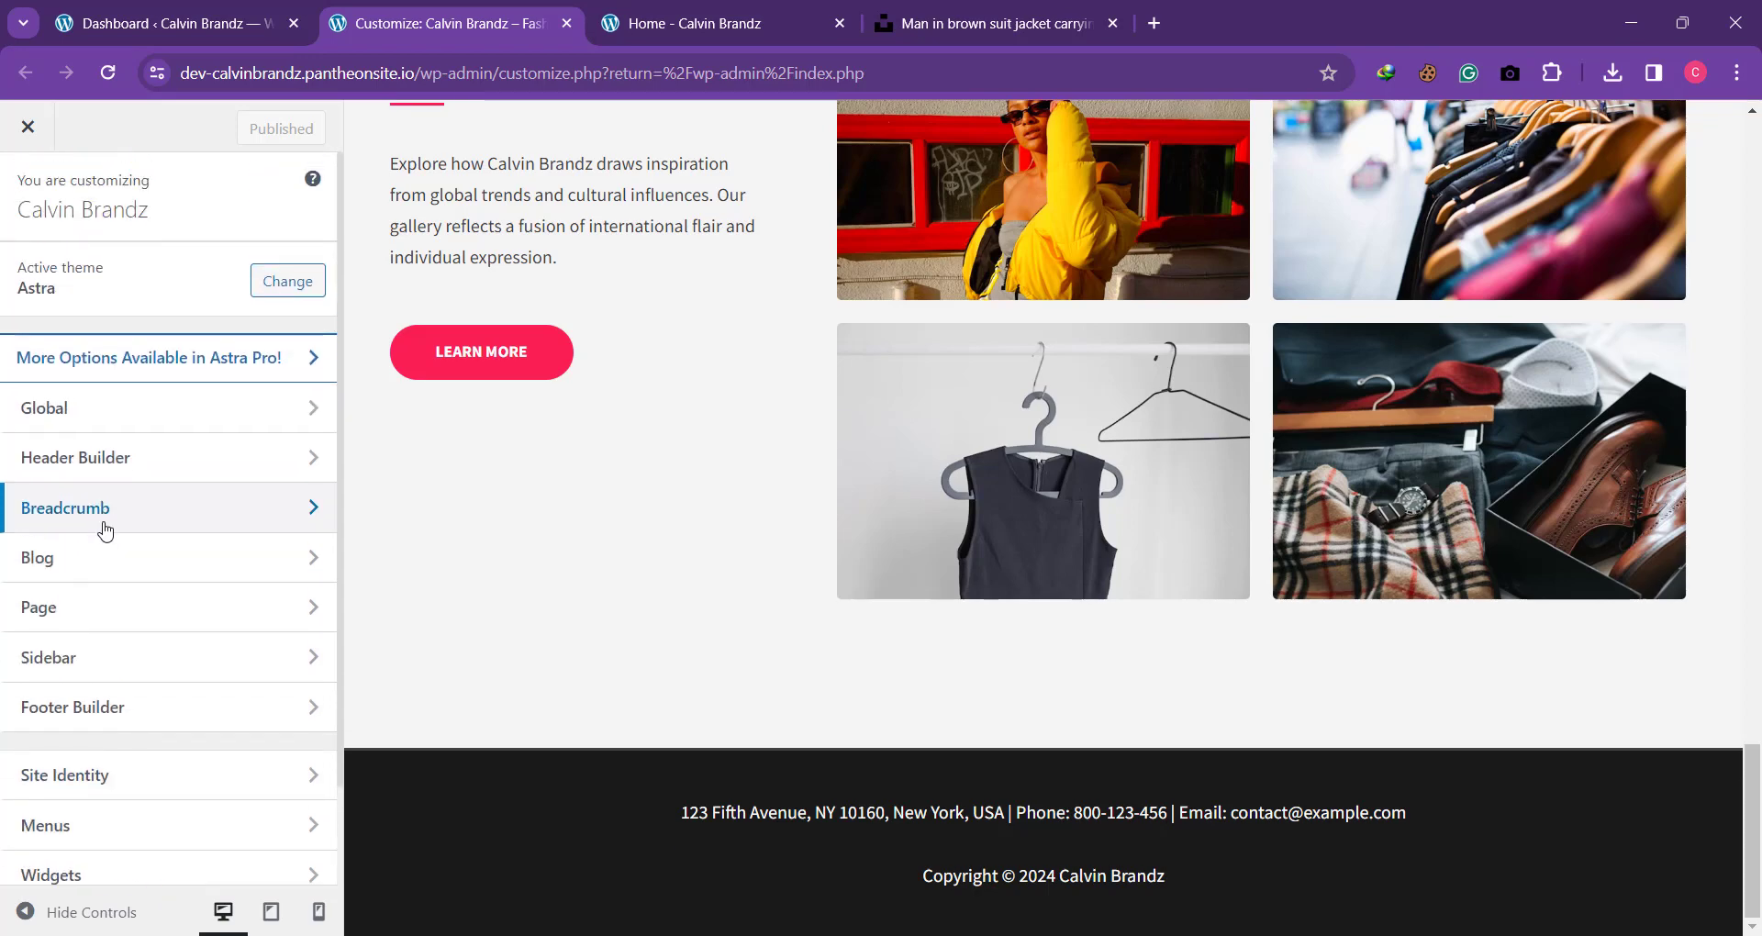
left_click(78, 716)
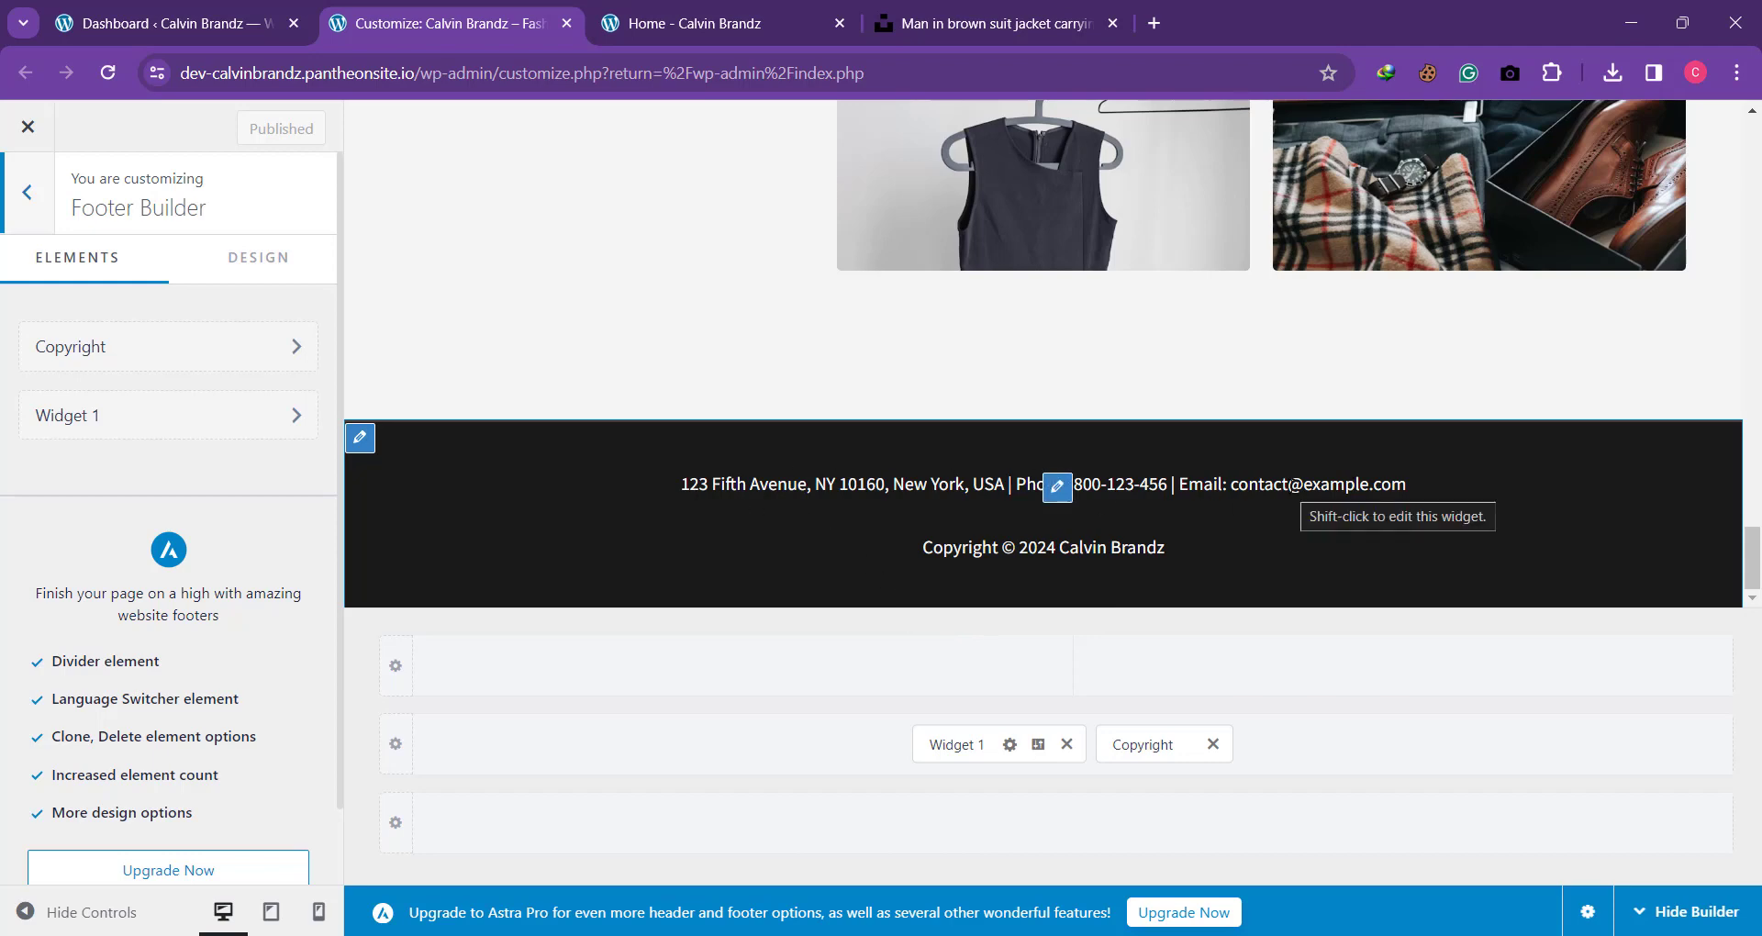
Step: Open the live site's Contact page and copy the street address from its contact info
left_click(679, 25)
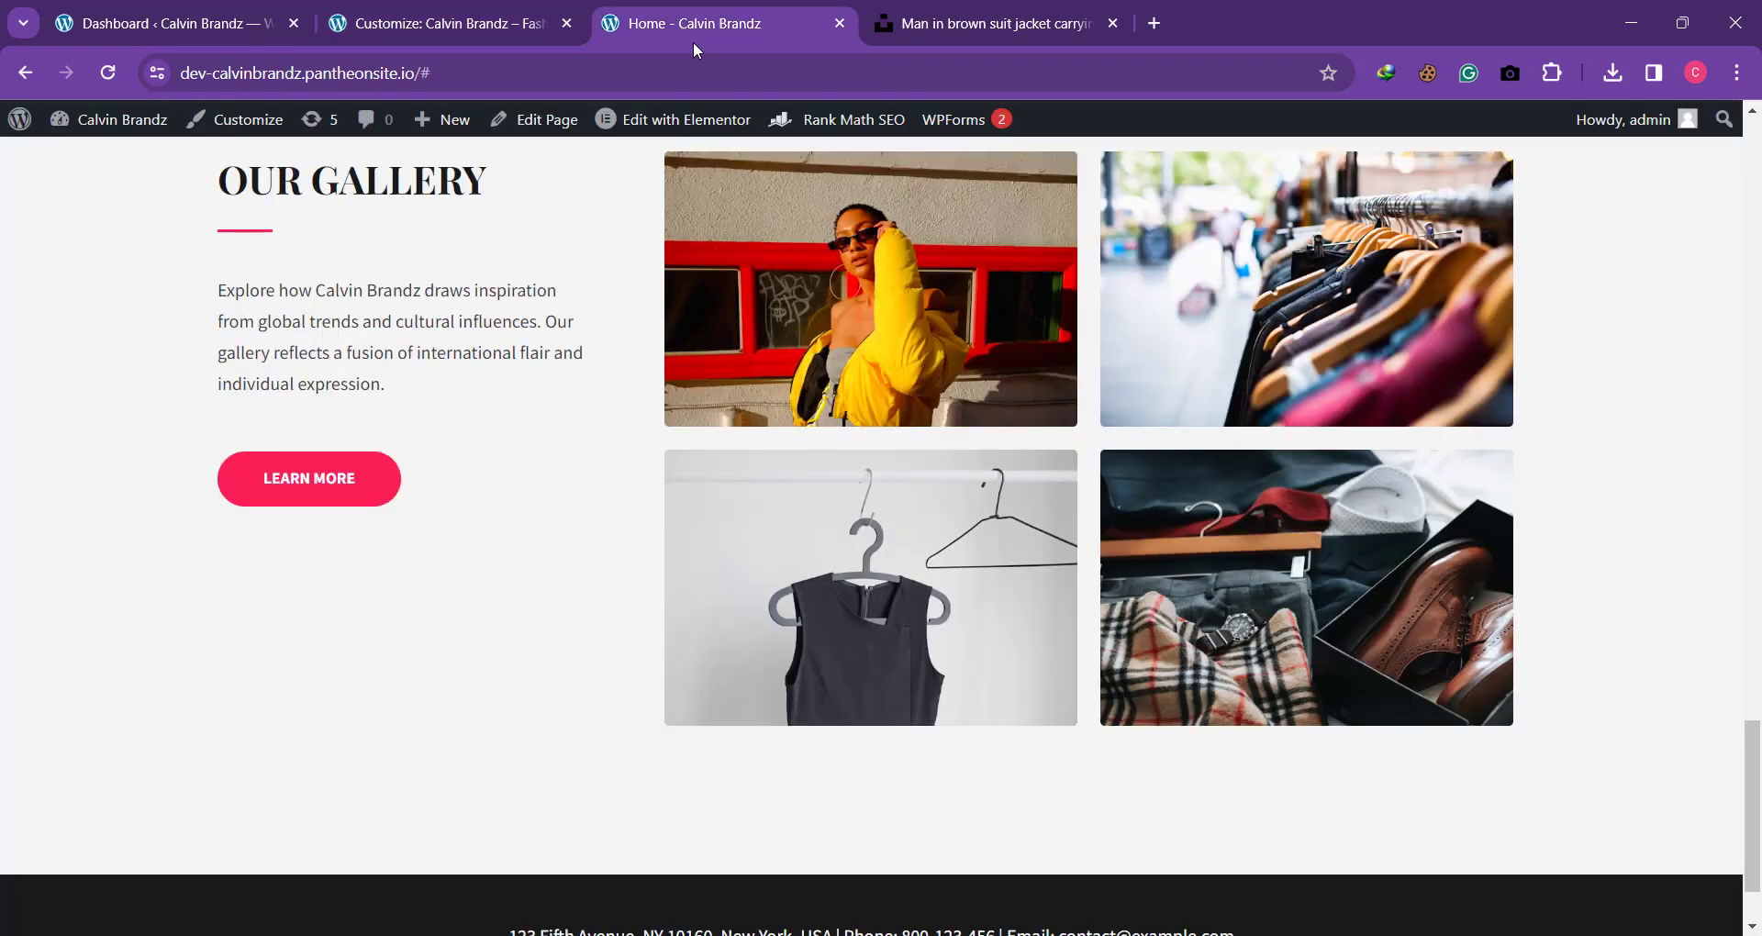
scroll(1035, 380, "up", 15)
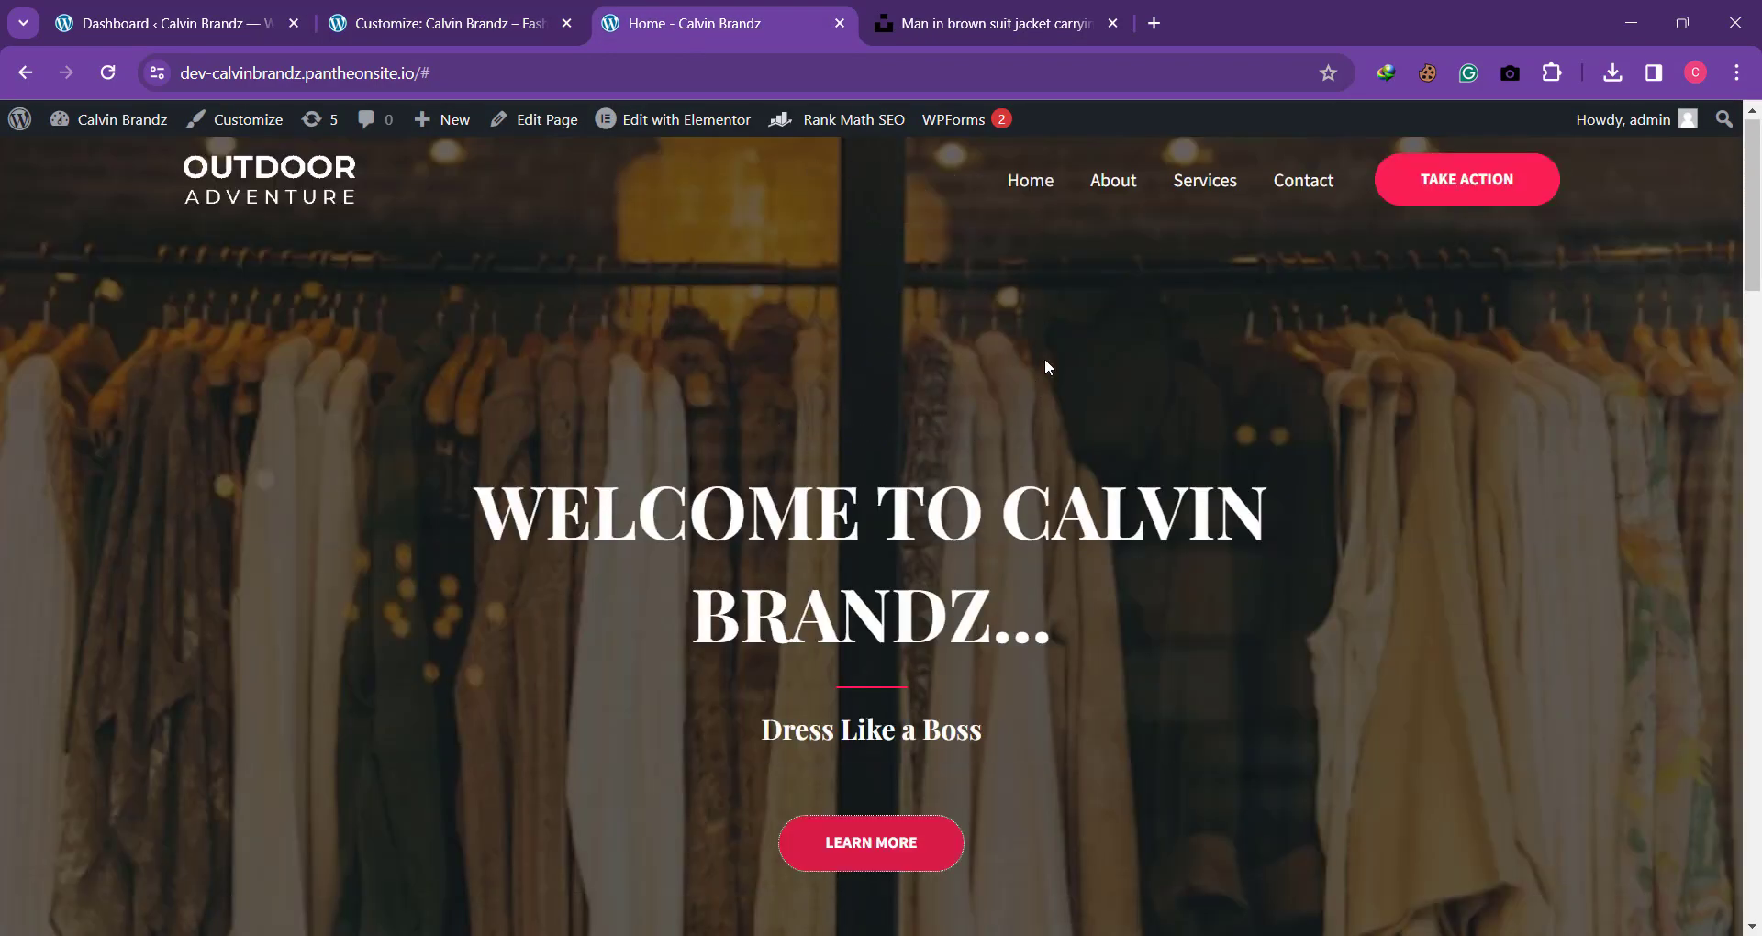
left_click(1301, 180)
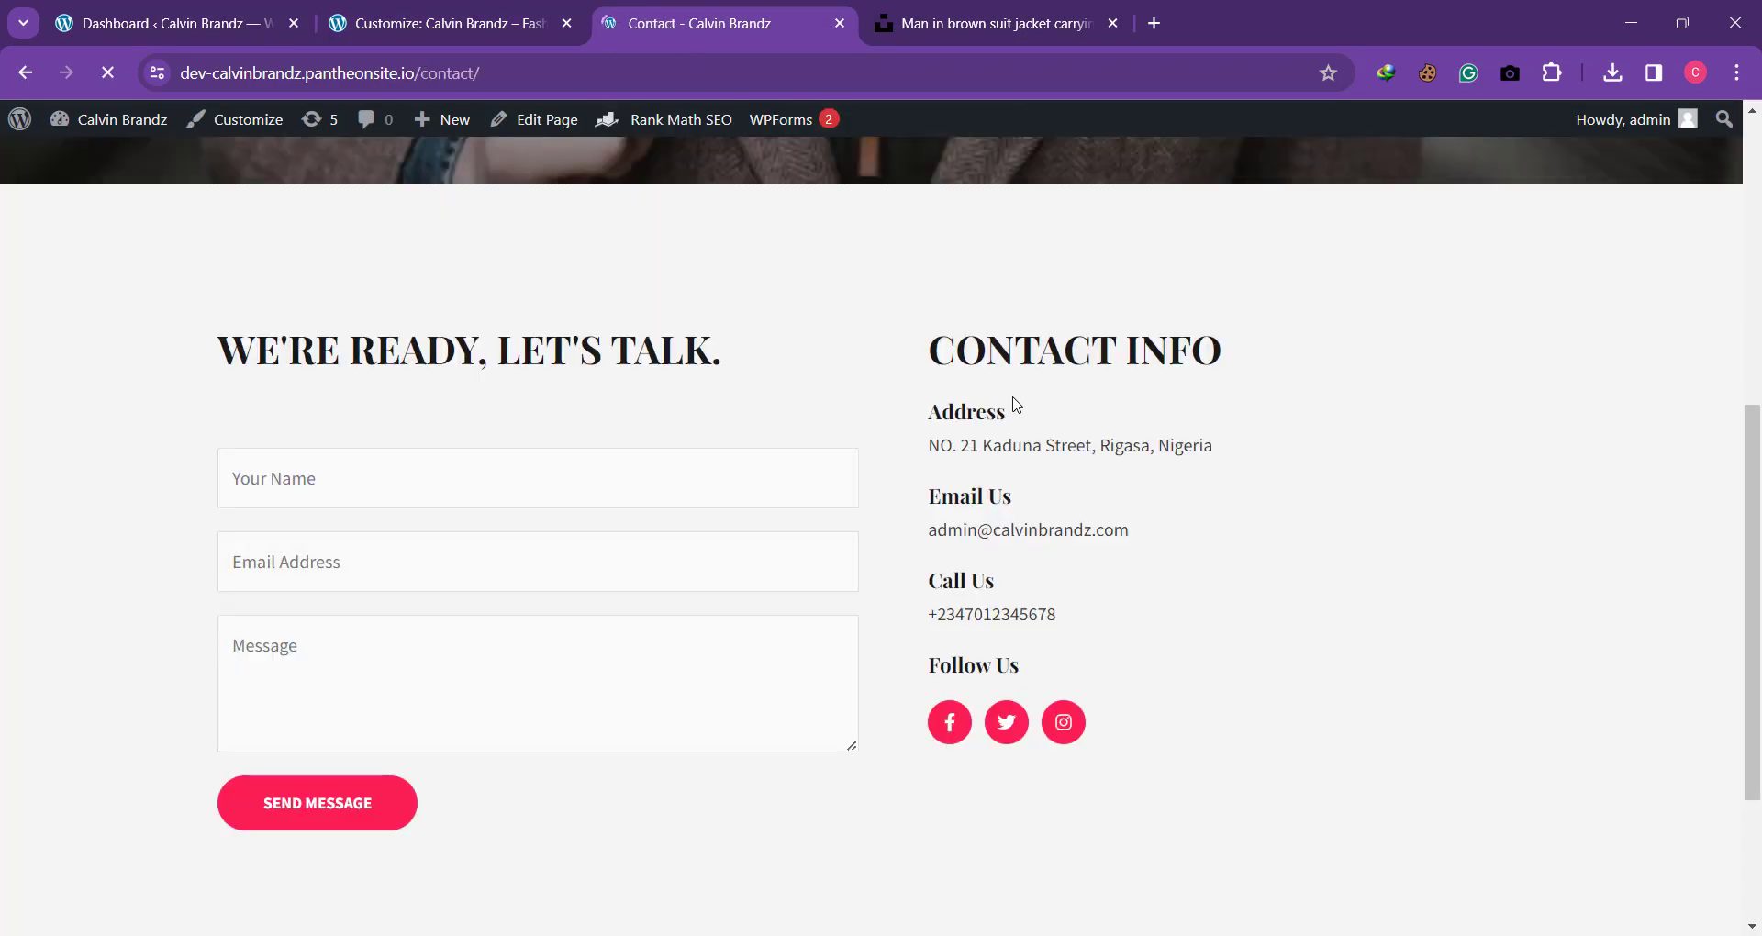
left_click_drag(935, 446, 1231, 439)
key("ctrl+c")
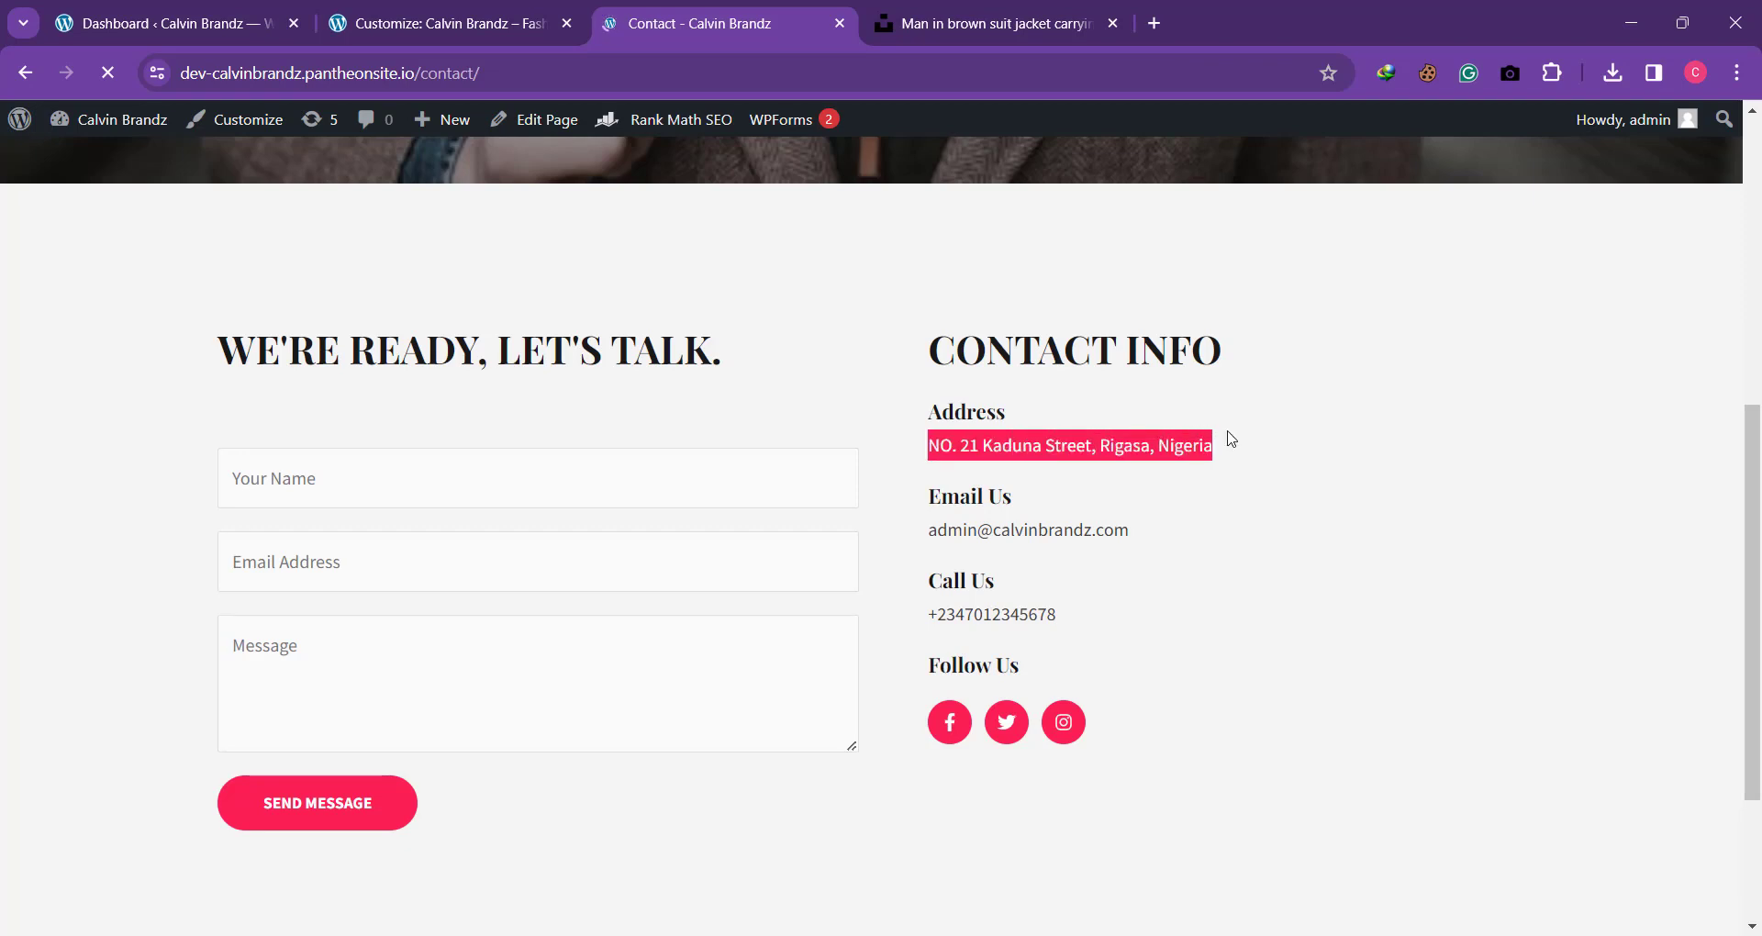
Step: Open the footer's contact-details widget for editing in the customizer and dismiss the block widgets introduction
left_click(472, 18)
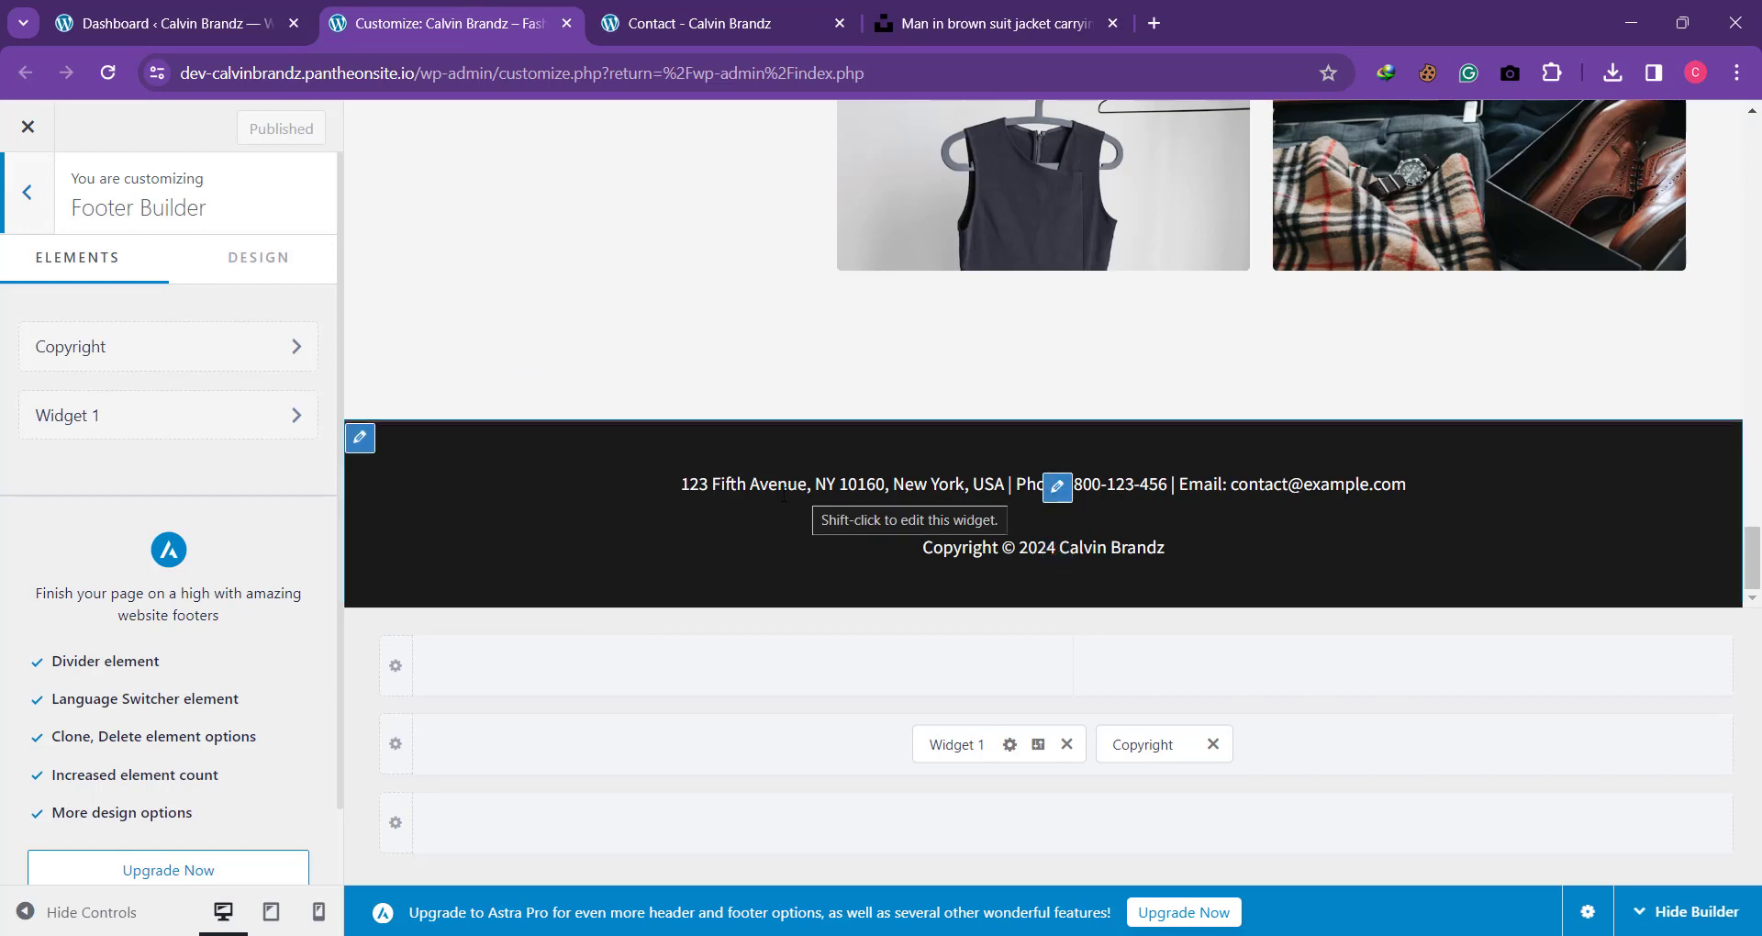
left_click(1057, 487)
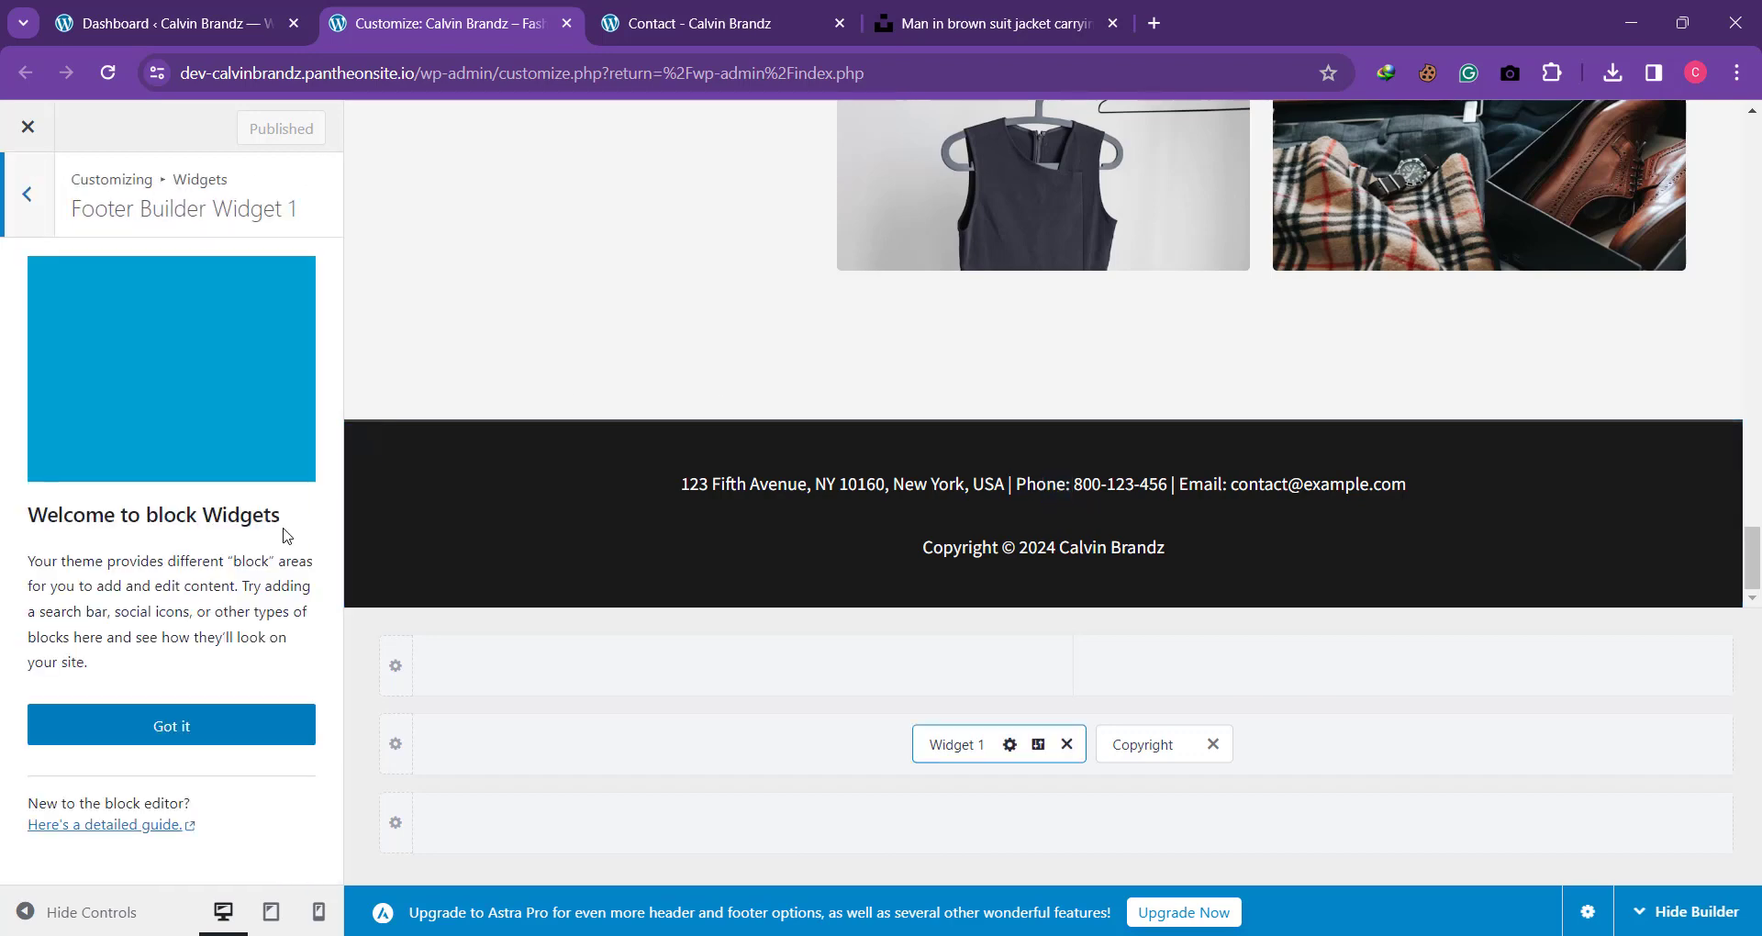
left_click(172, 726)
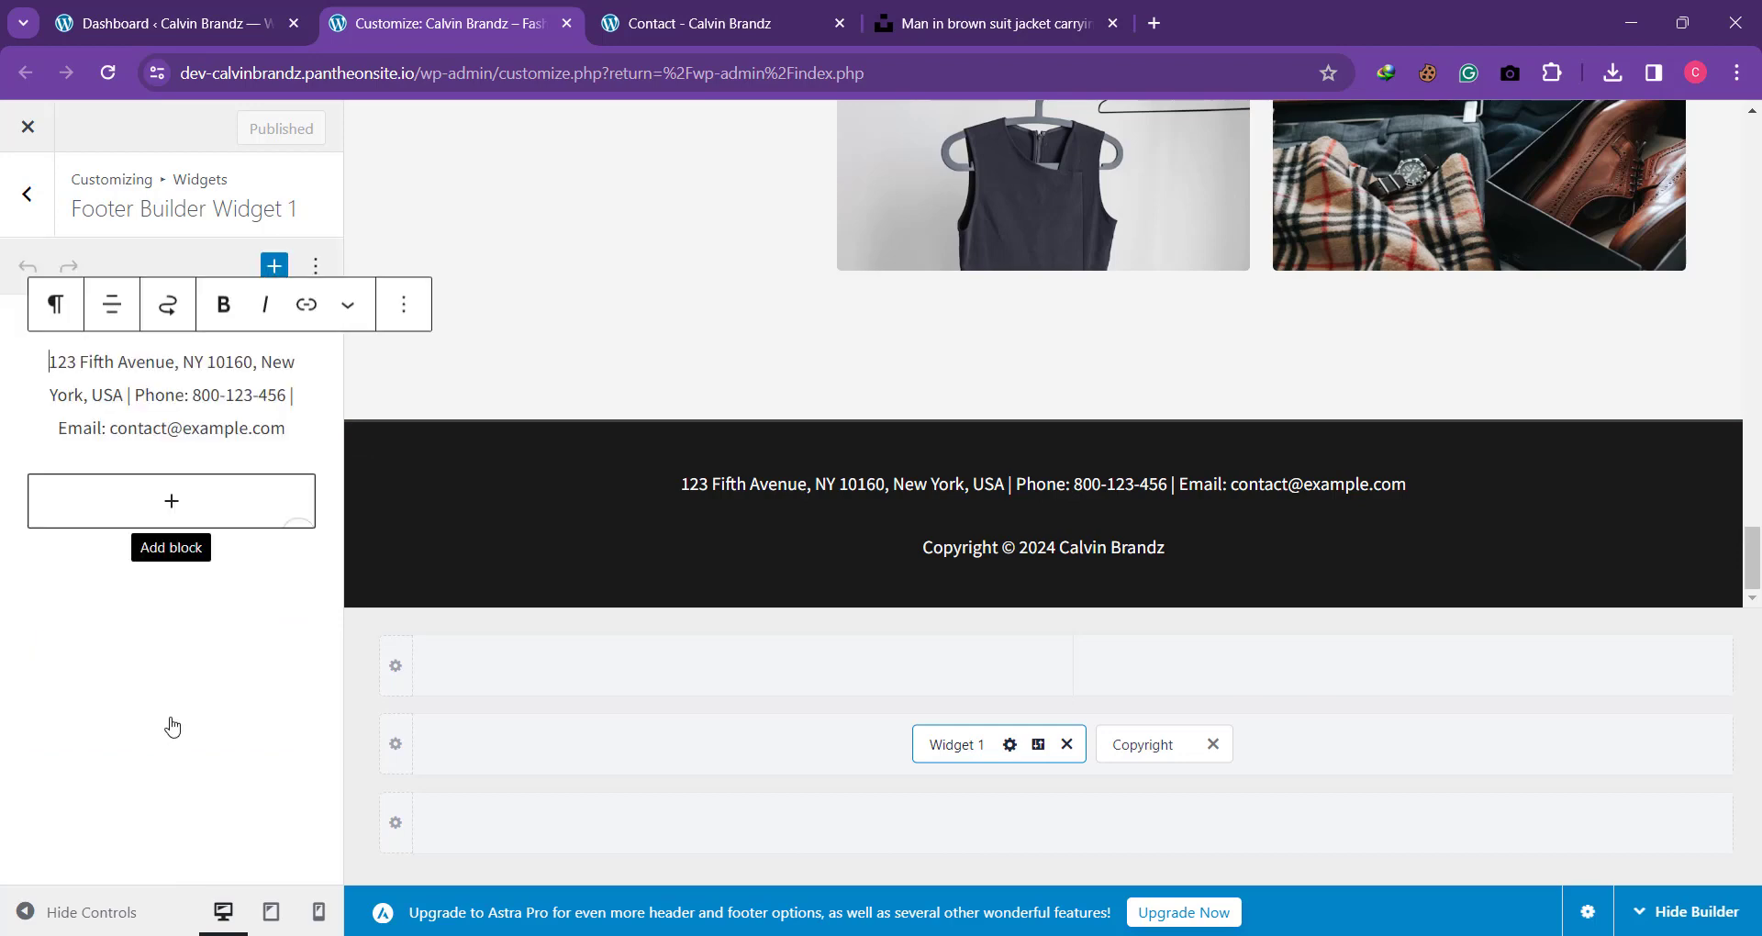
Step: Replace the placeholder street address in the footer widget's text with the address copied from the Contact page
left_click(130, 402)
left_click_drag(125, 396, 49, 366)
double_click(49, 365)
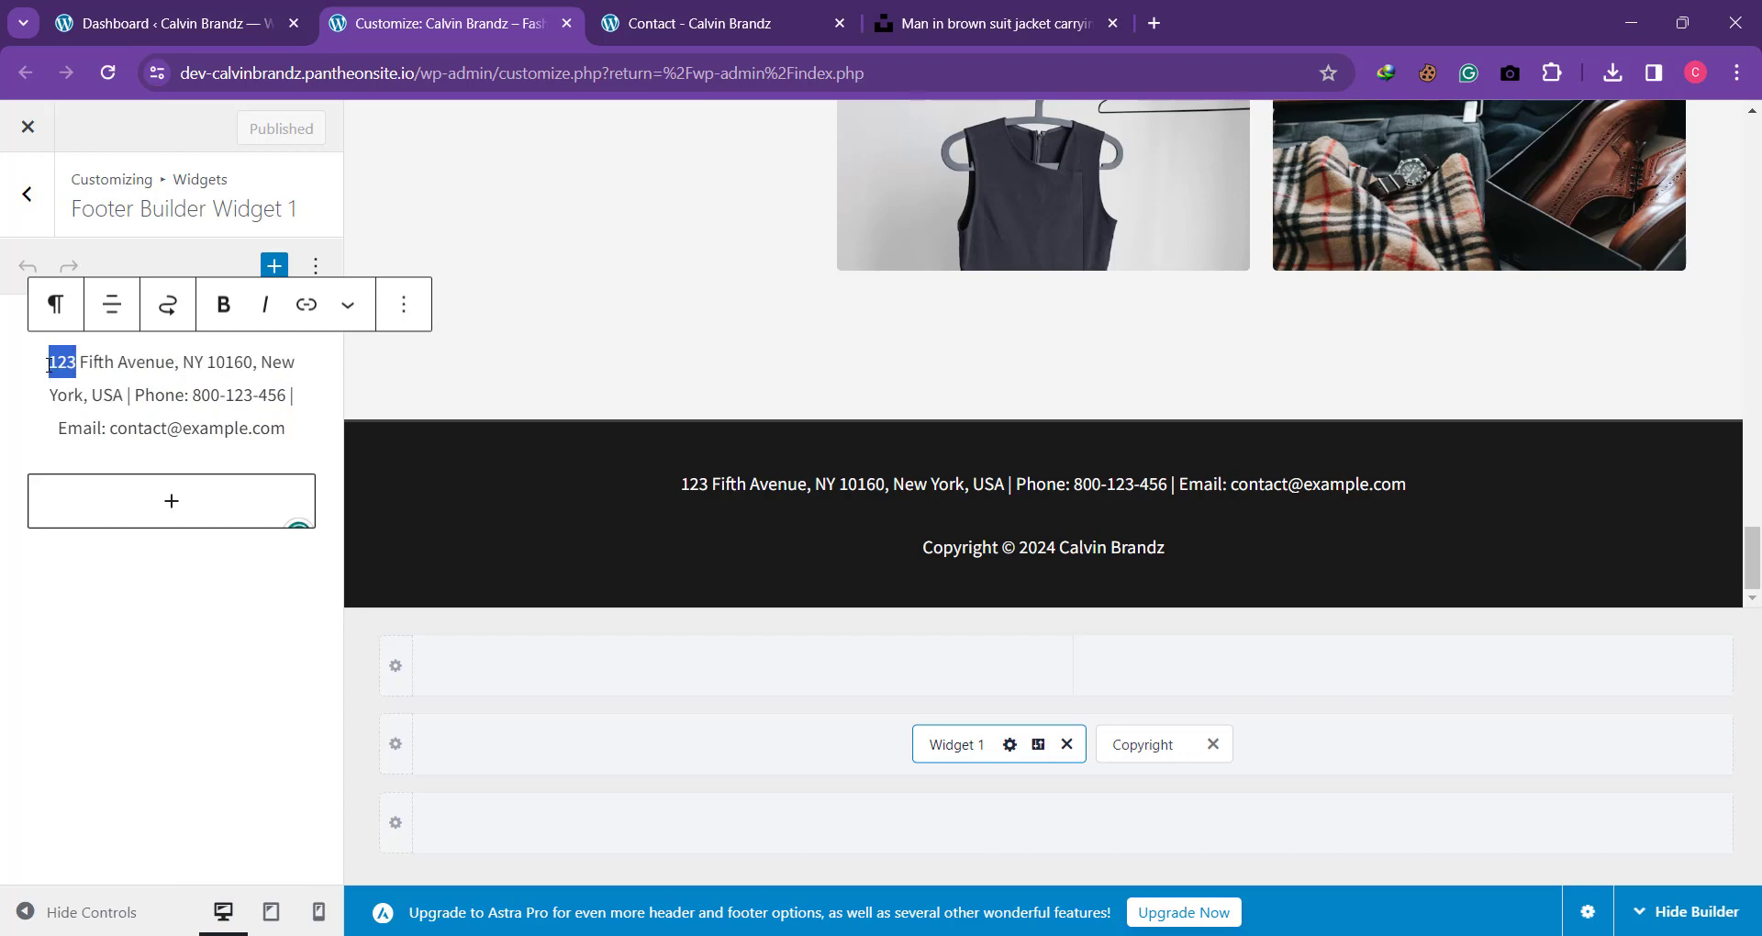
left_click(50, 362)
left_click_drag(52, 361, 126, 395)
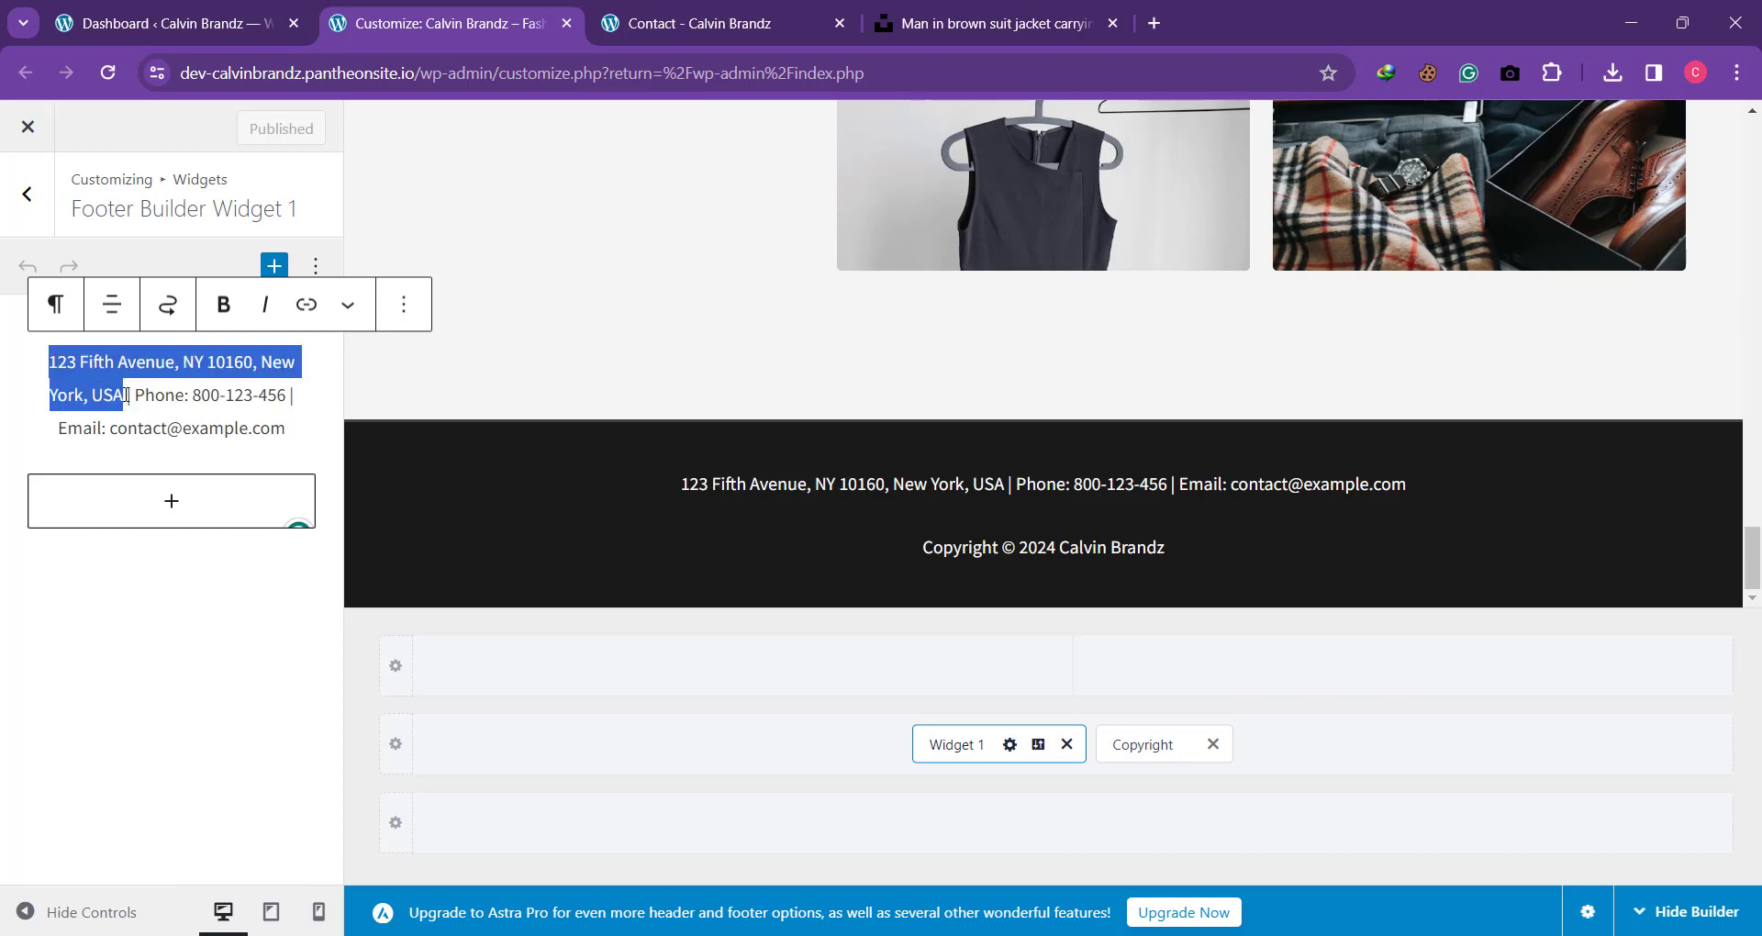
key("BackSpace")
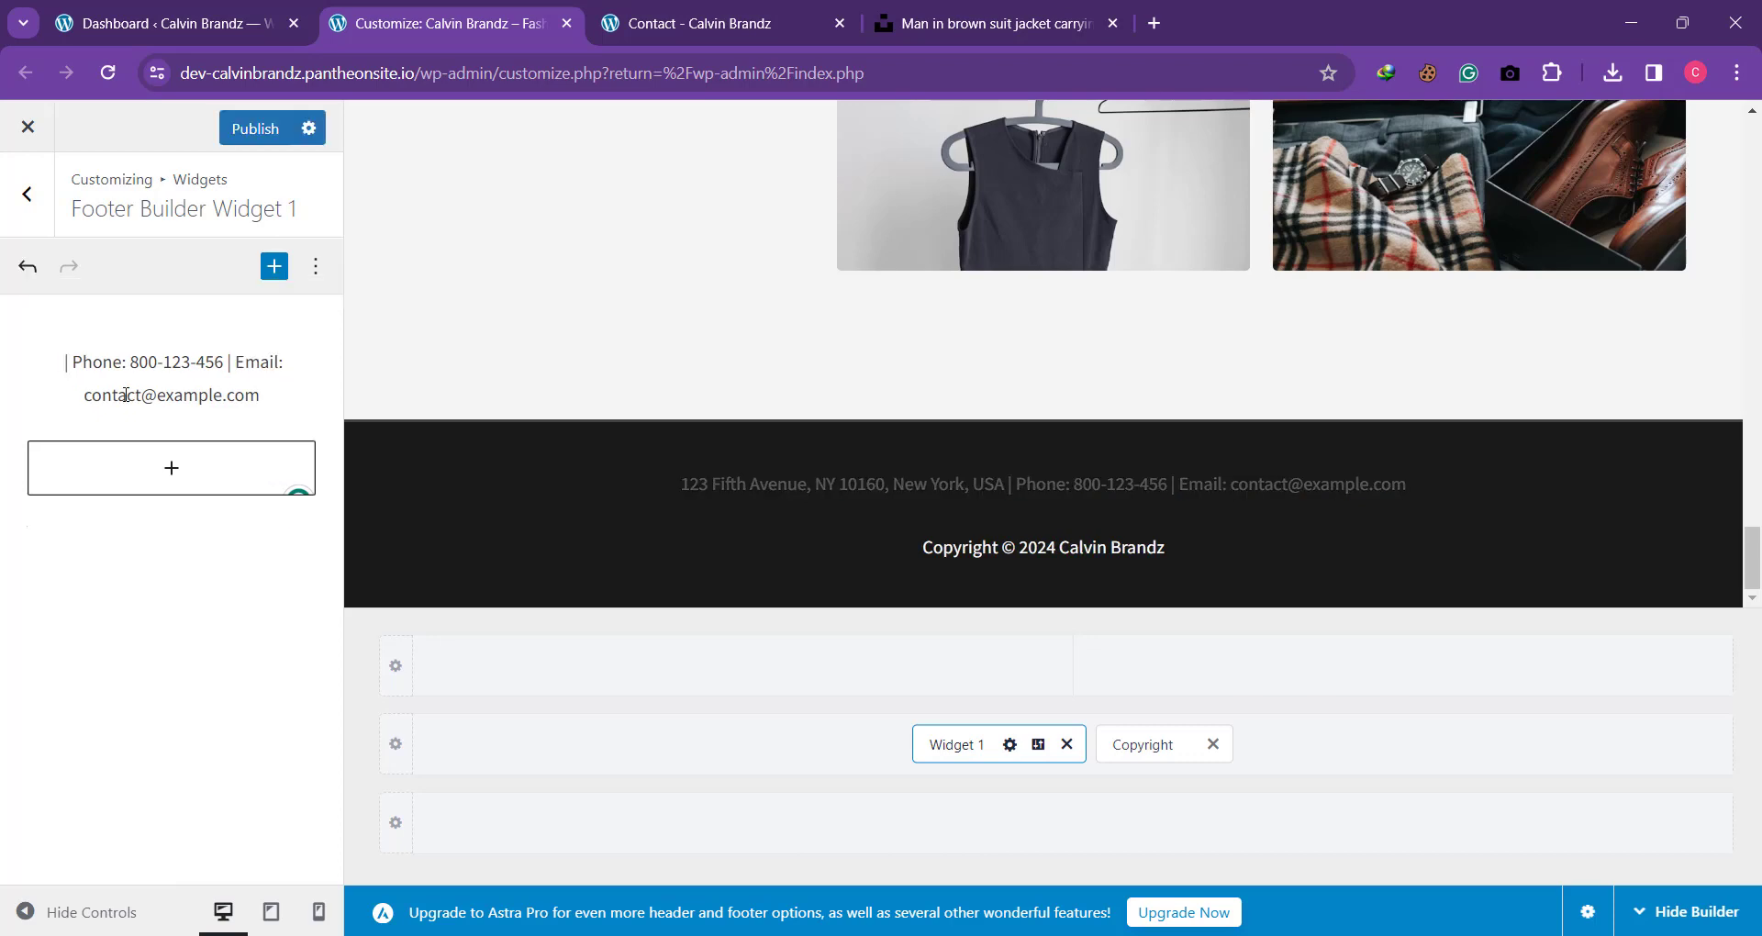
key("ctrl+v")
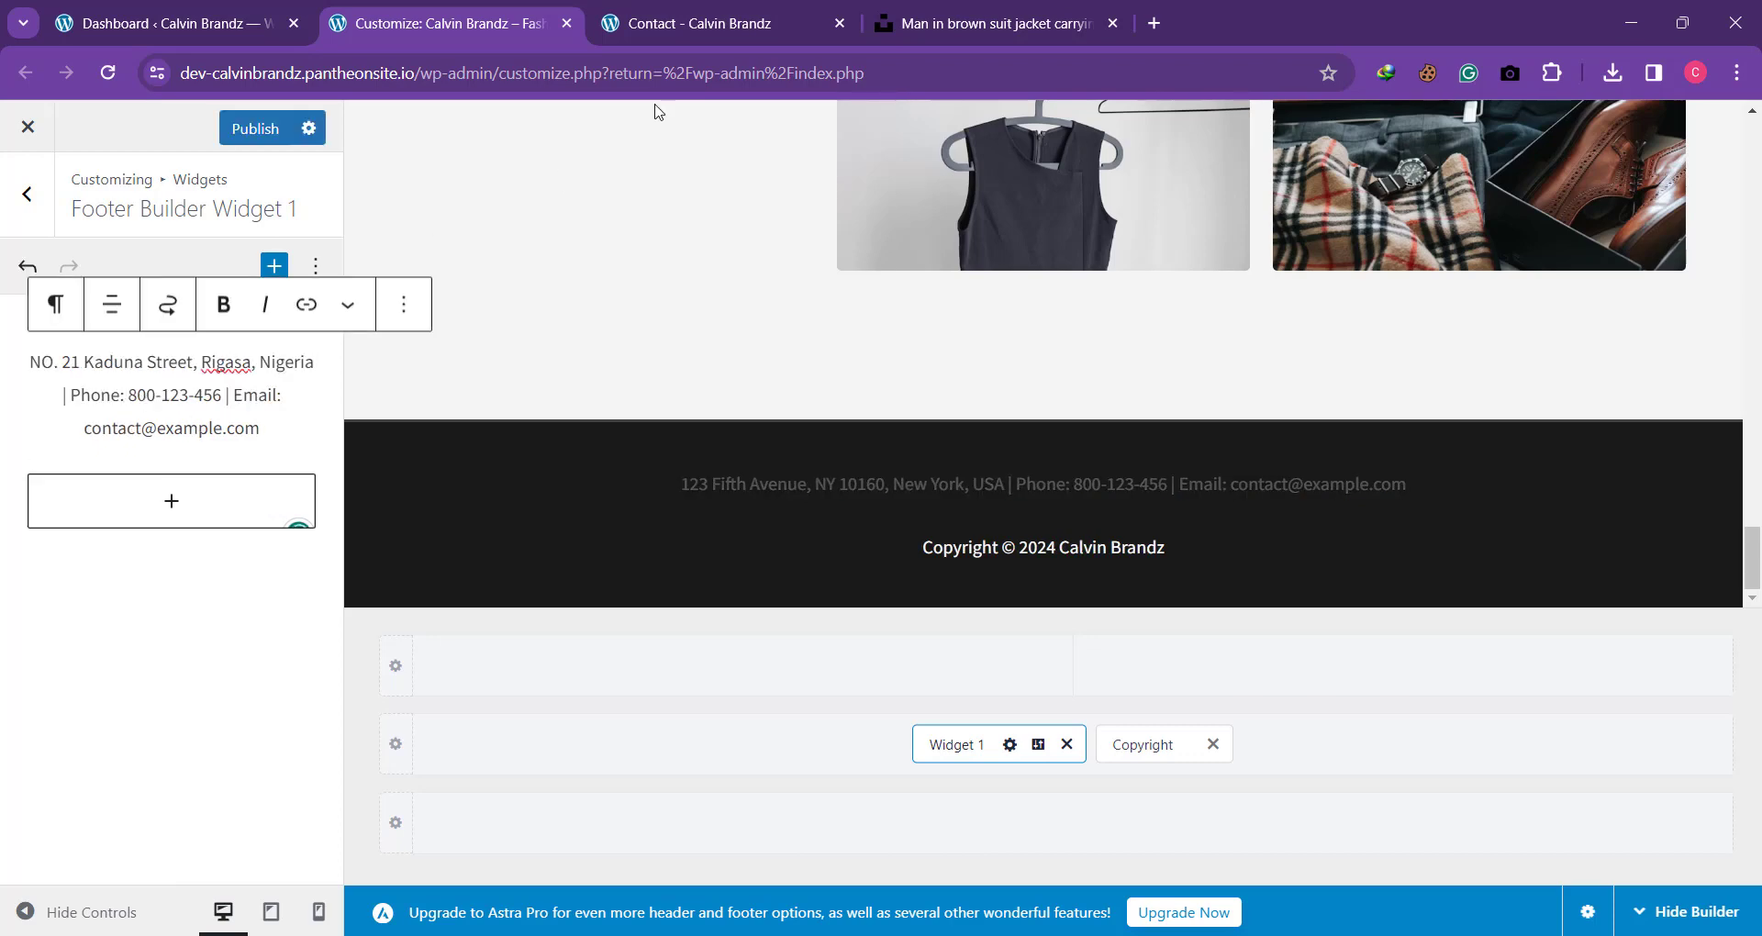
Step: Copy the phone number from the Contact page and paste it as the Phone value in the footer widget
left_click(668, 23)
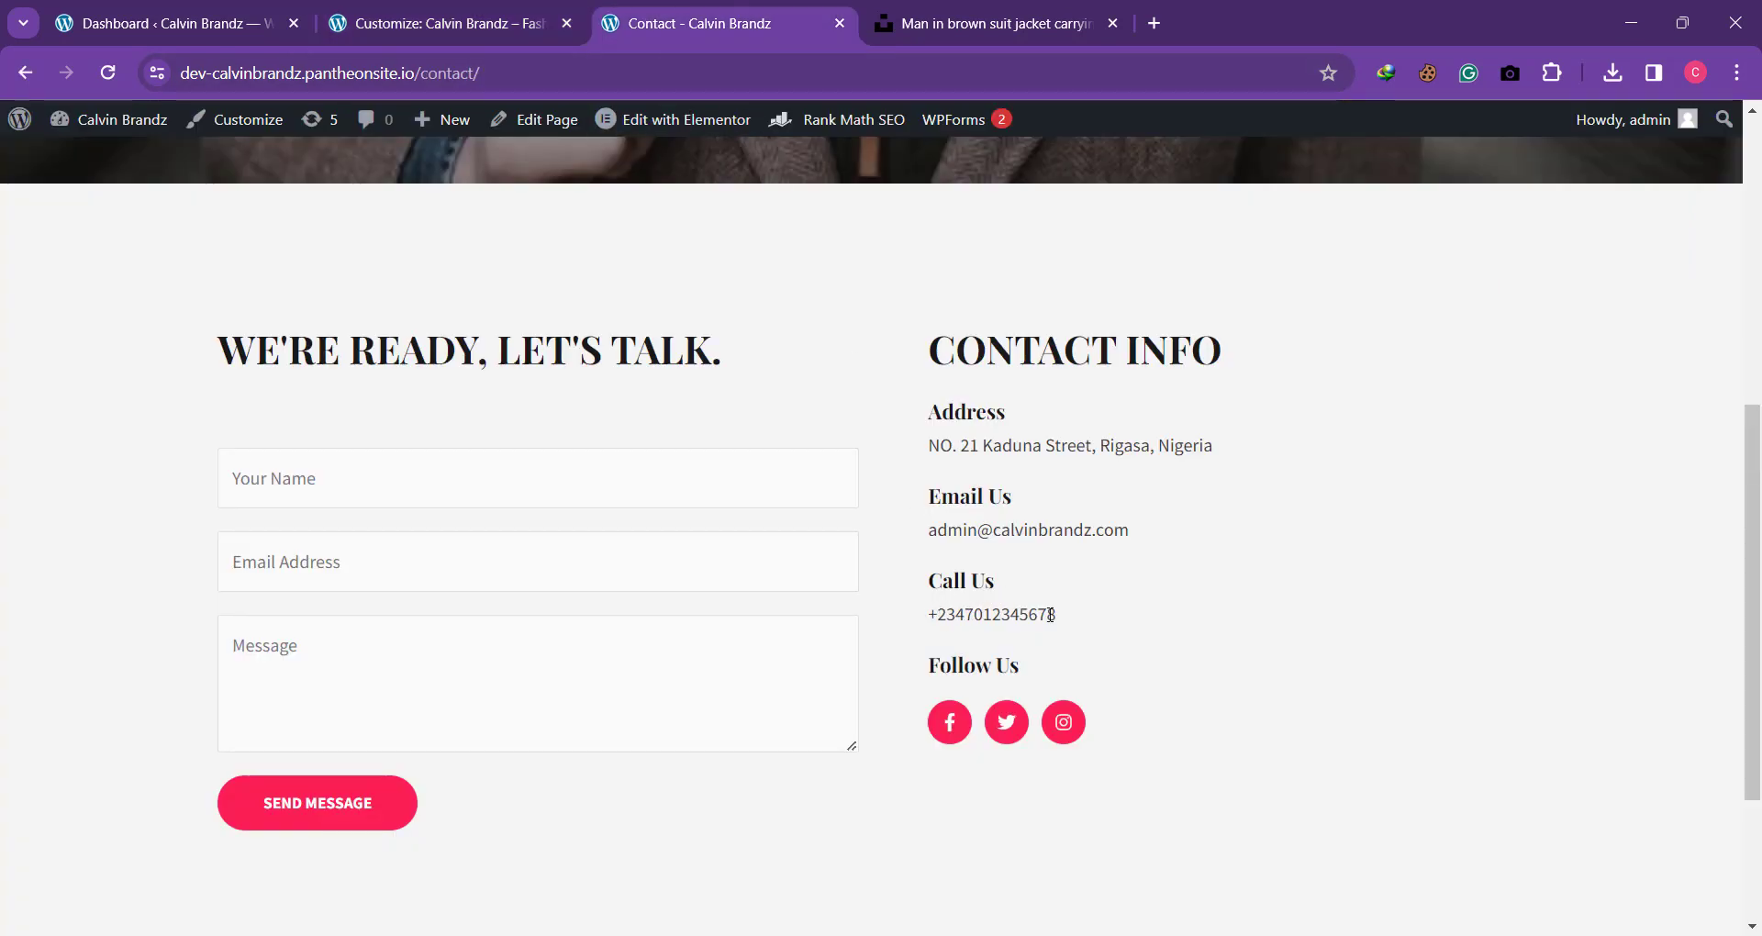
left_click_drag(1059, 617, 932, 613)
key("ctrl+c")
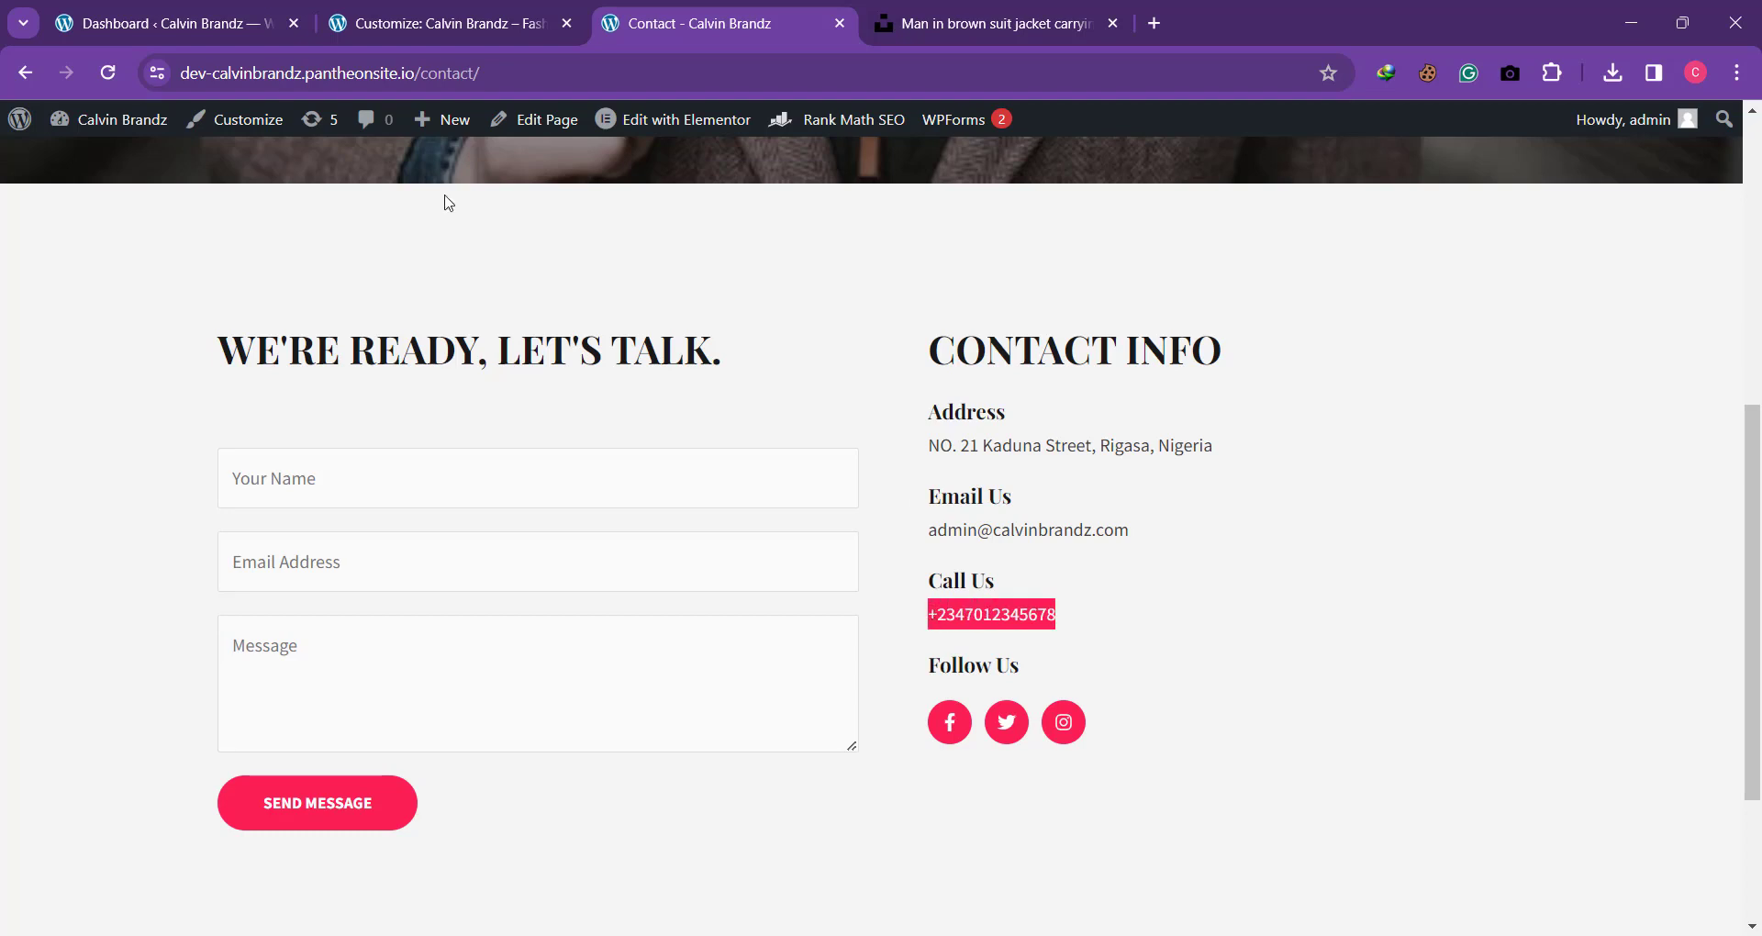
left_click(431, 23)
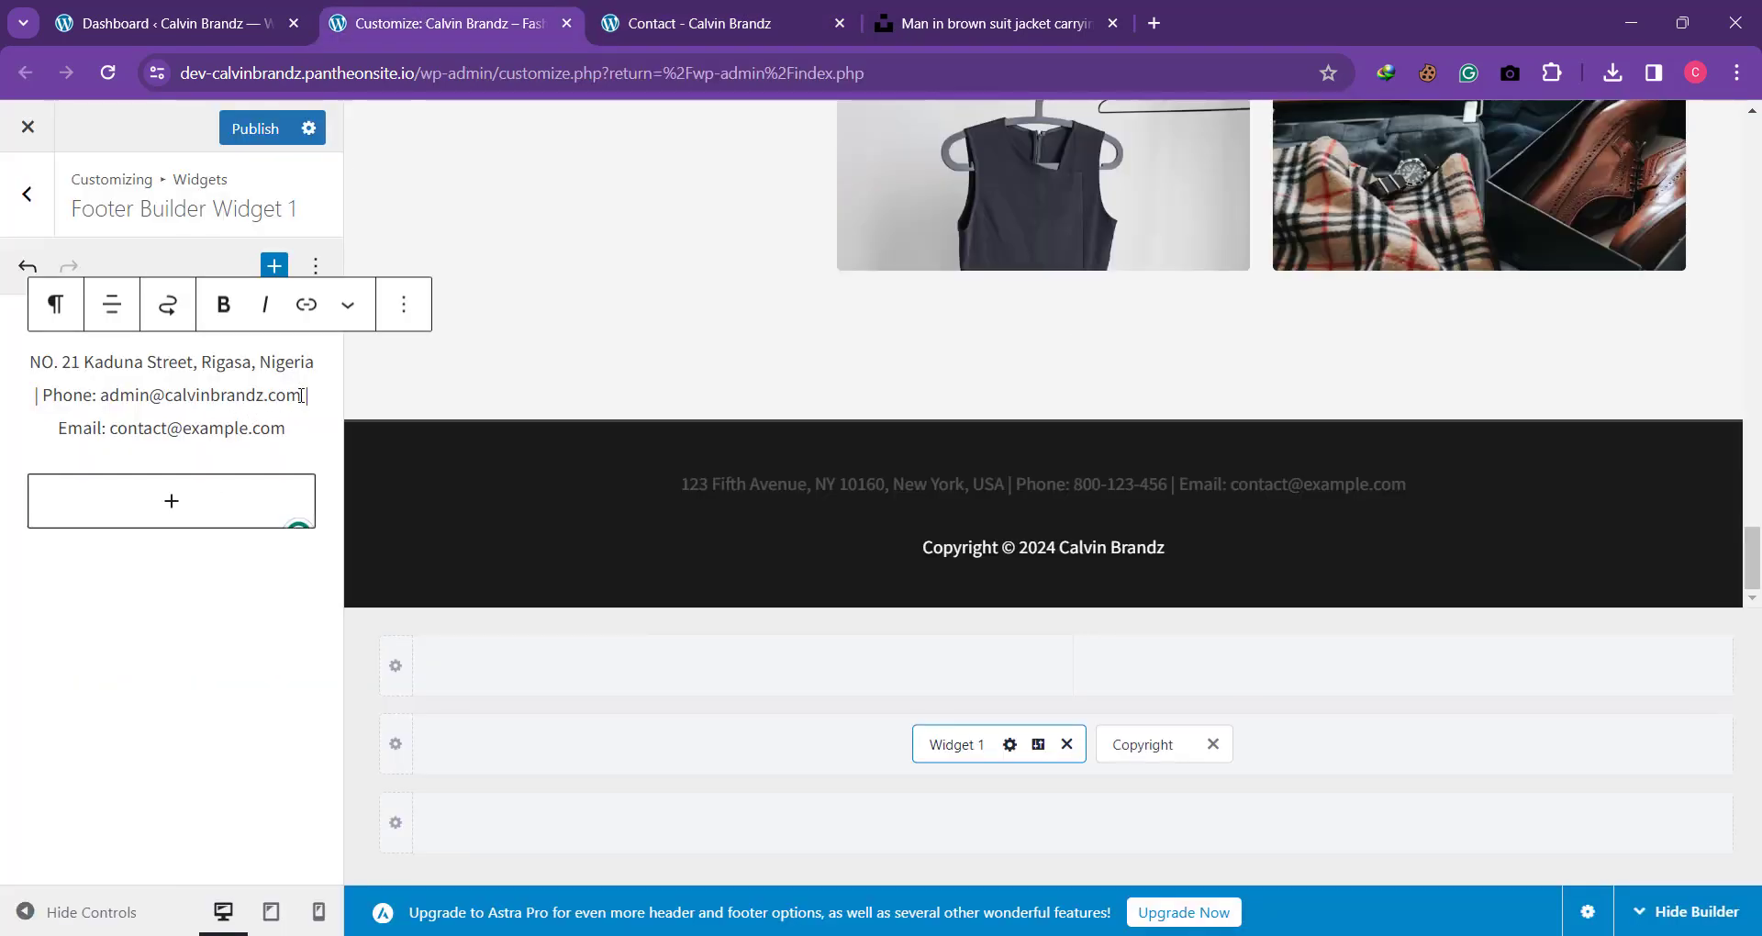
left_click_drag(301, 396, 103, 395)
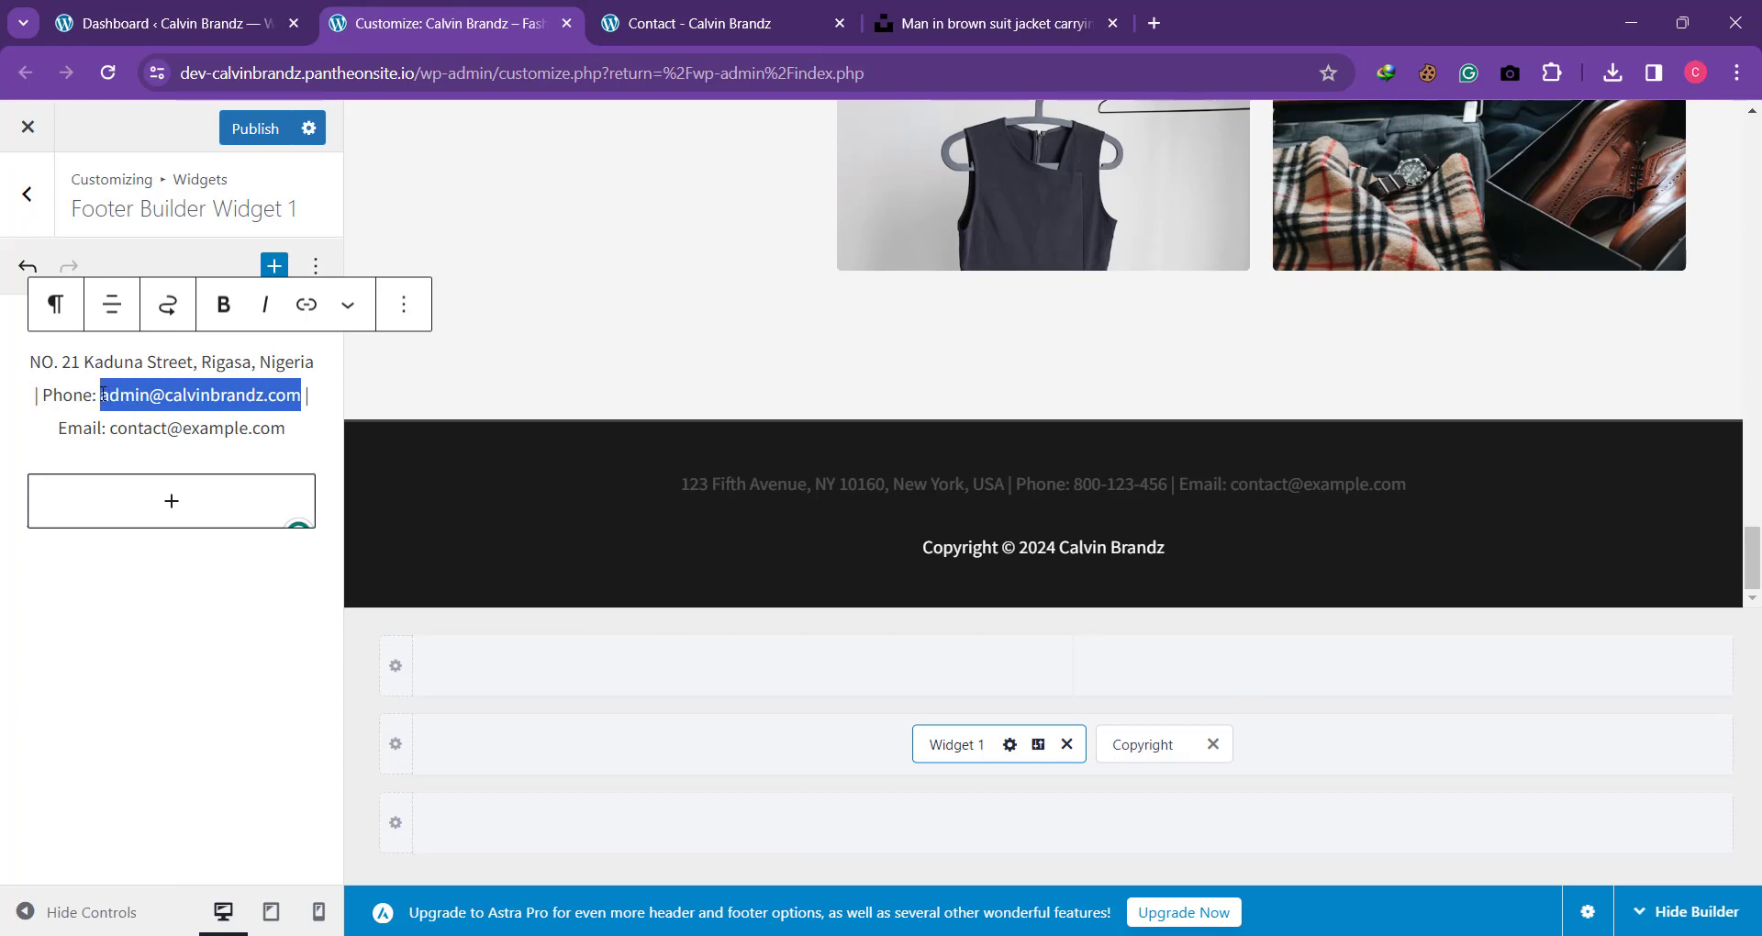
key("ctrl+v")
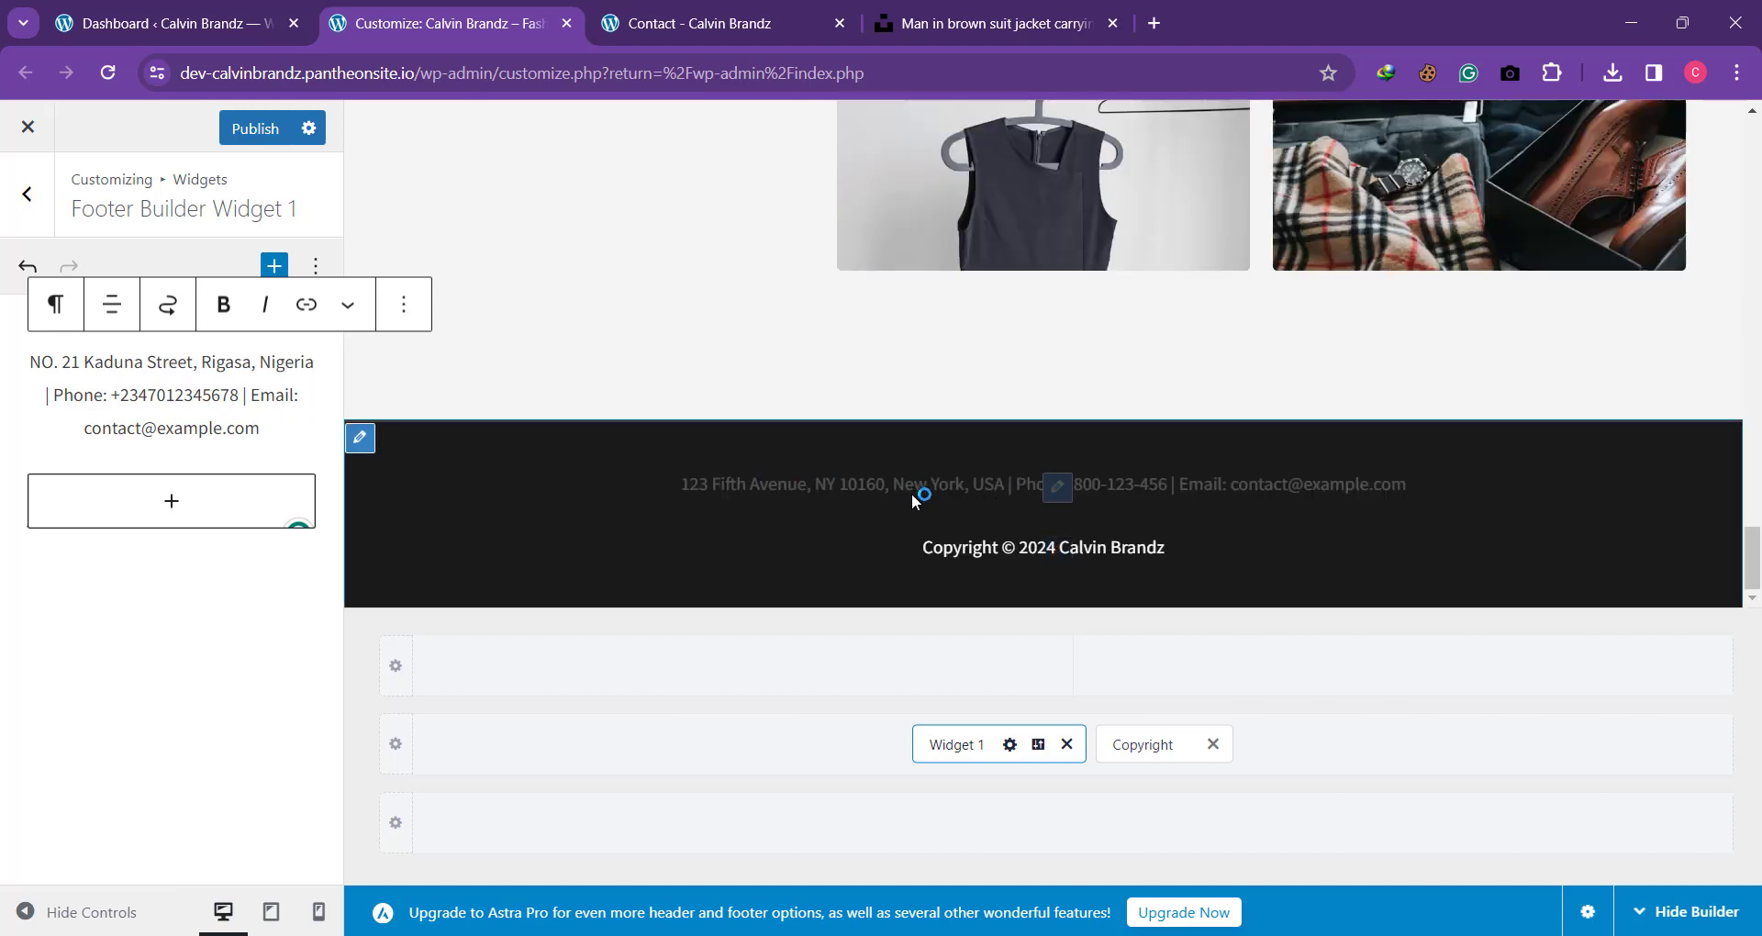
Step: Replace the placeholder email in the footer widget with the one copied from the Contact page and publish the changes
left_click(674, 32)
left_click_drag(927, 529, 1166, 526)
key("ctrl+c")
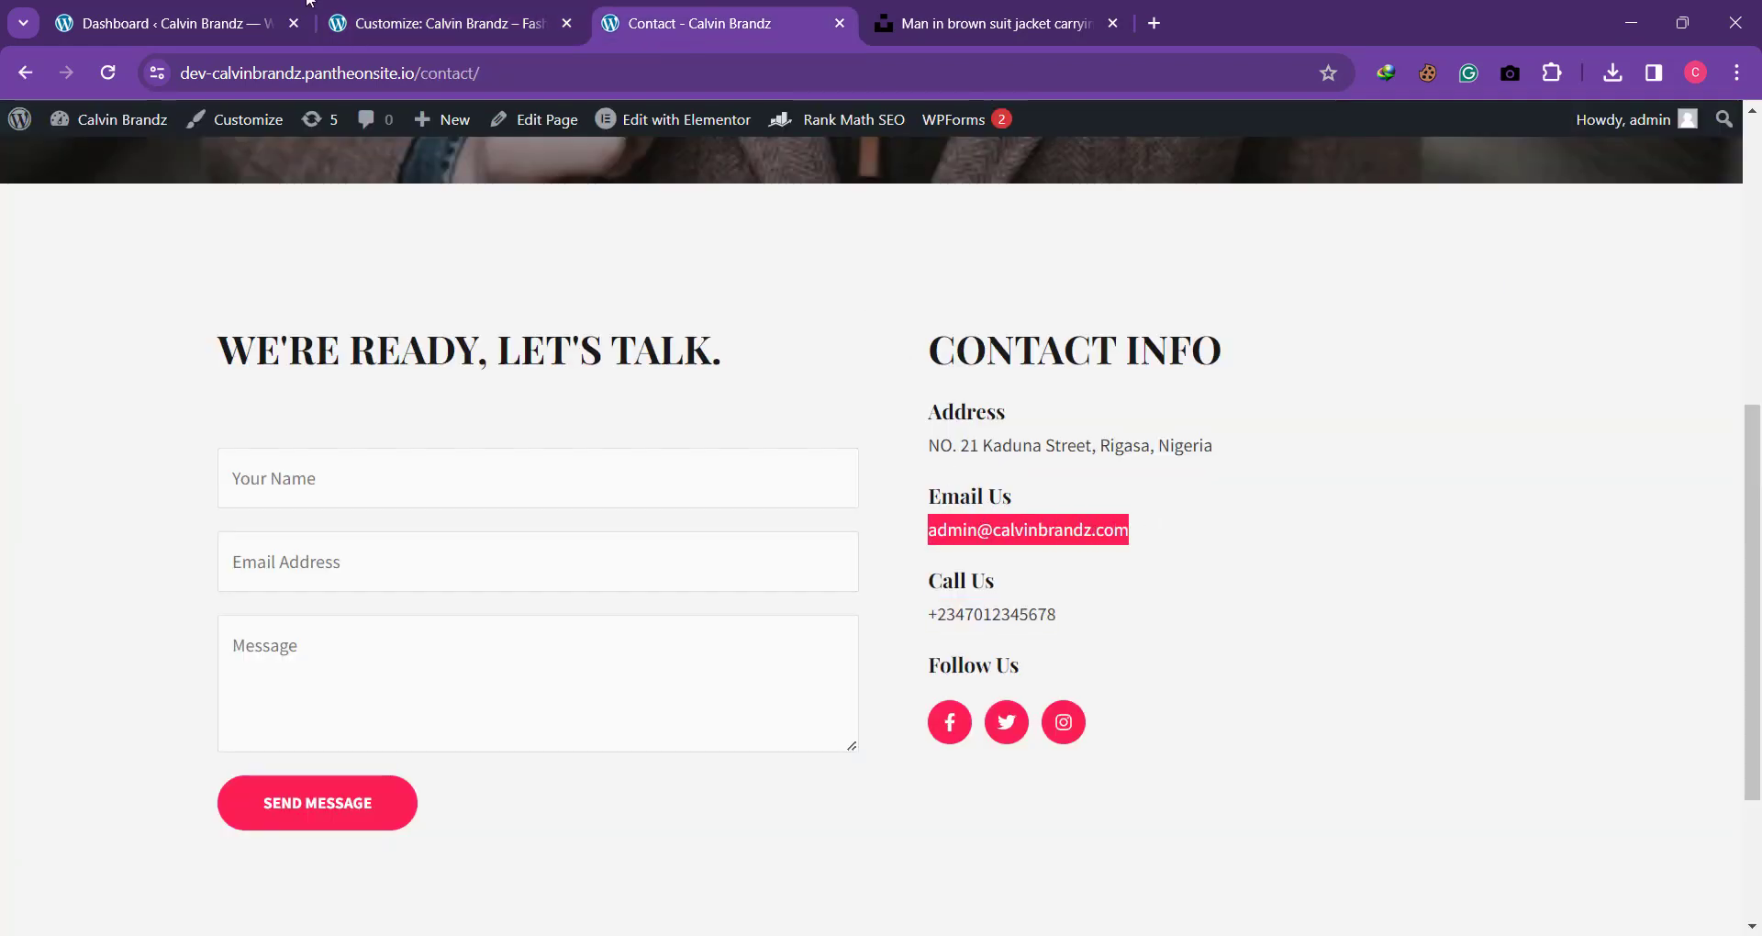
left_click(417, 29)
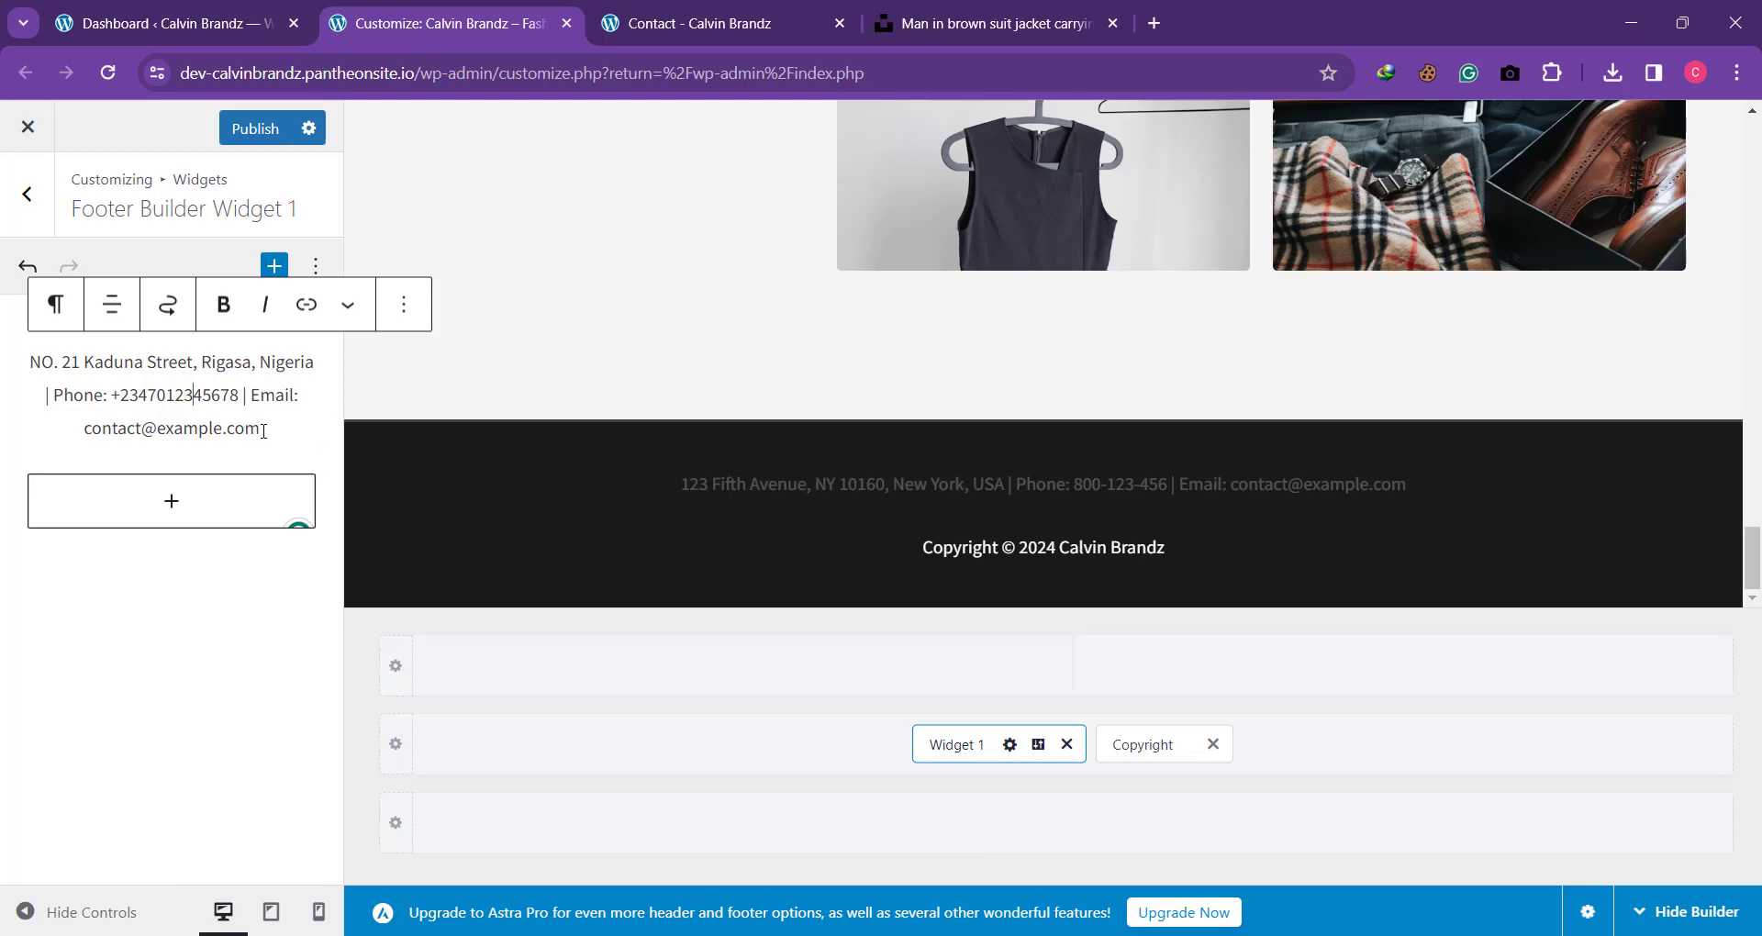
left_click_drag(263, 430, 79, 442)
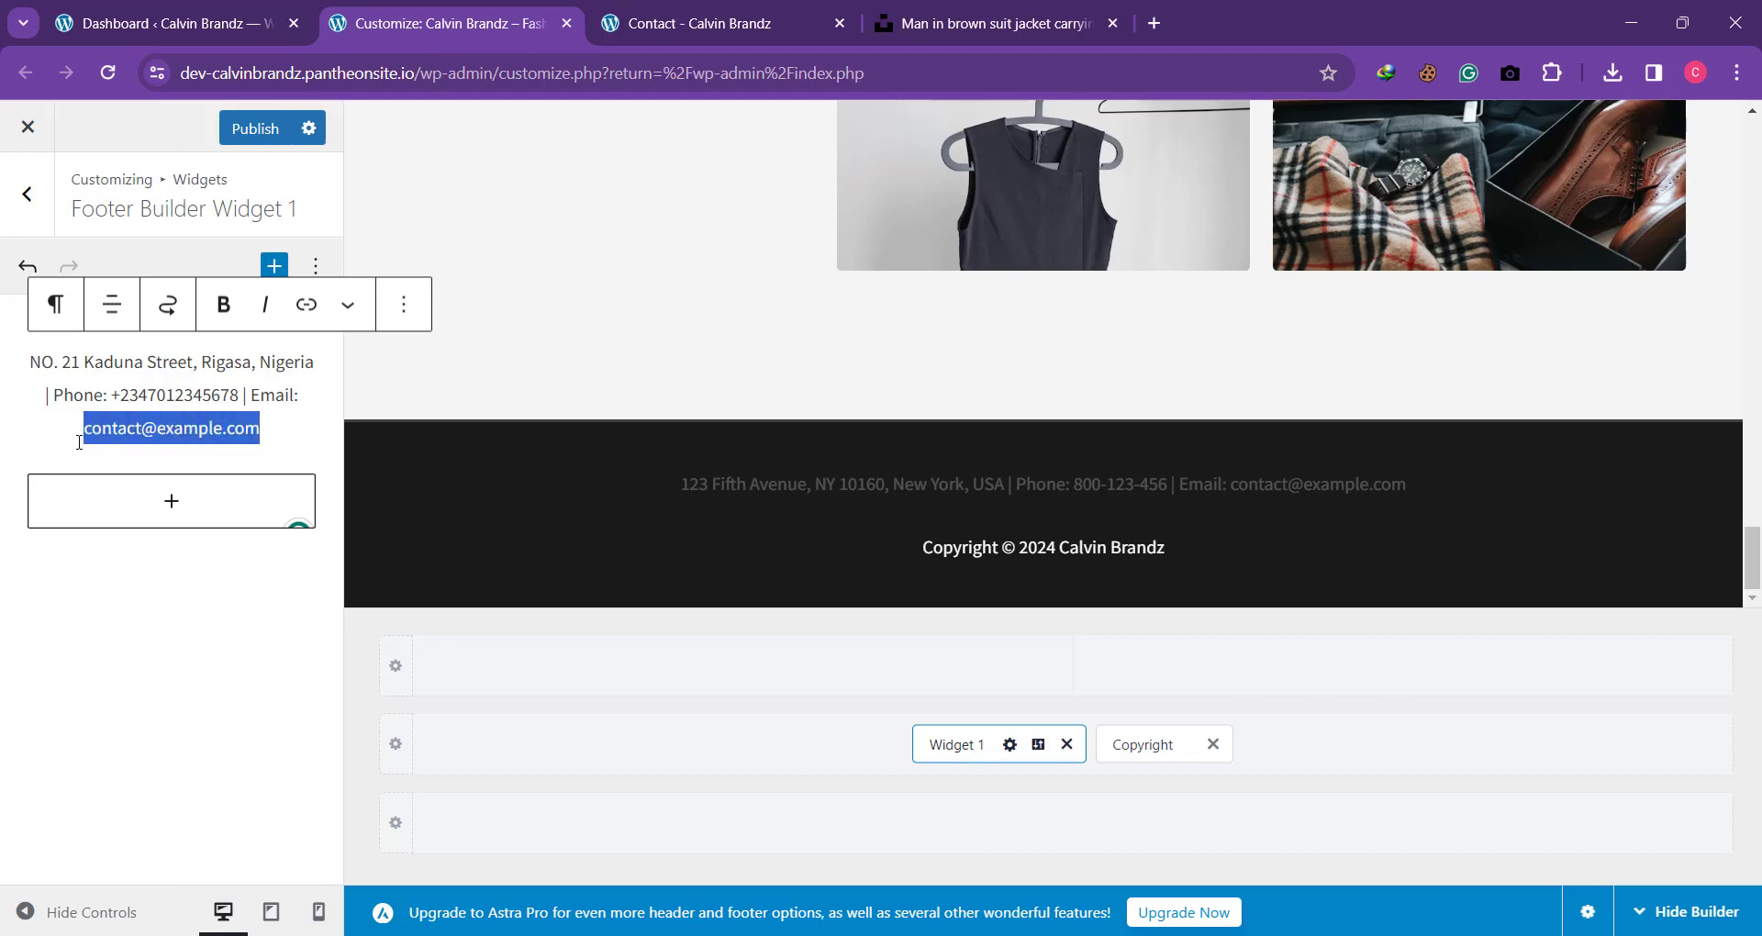
key("ctrl+v")
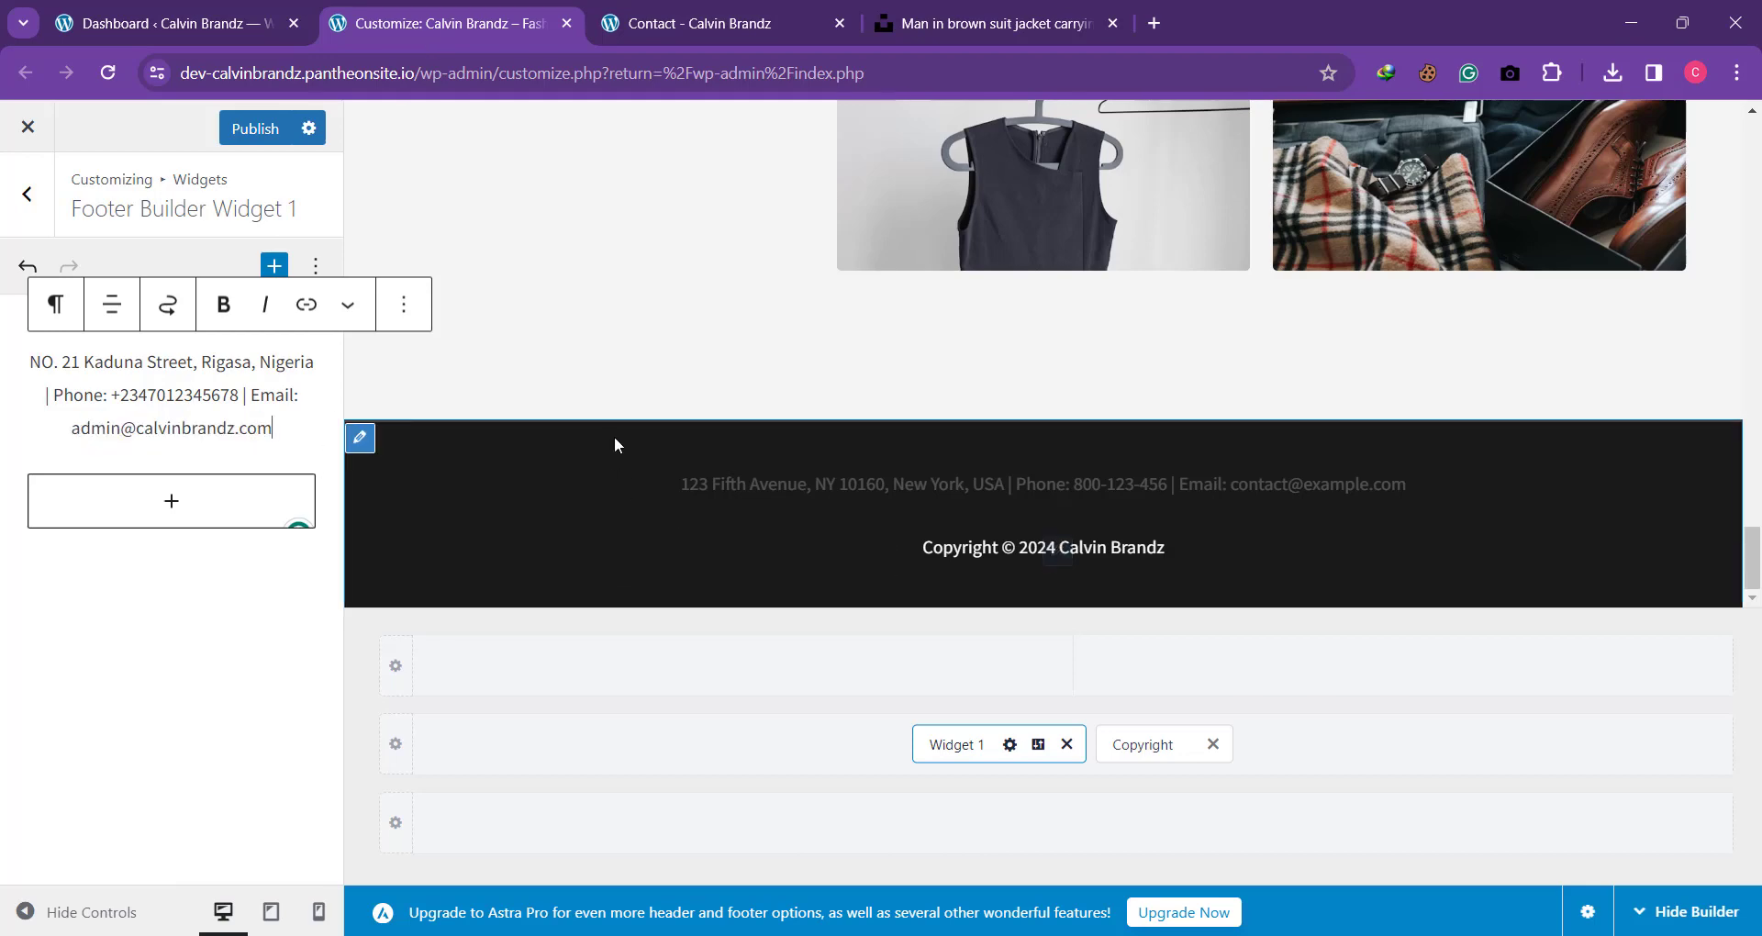
left_click(253, 134)
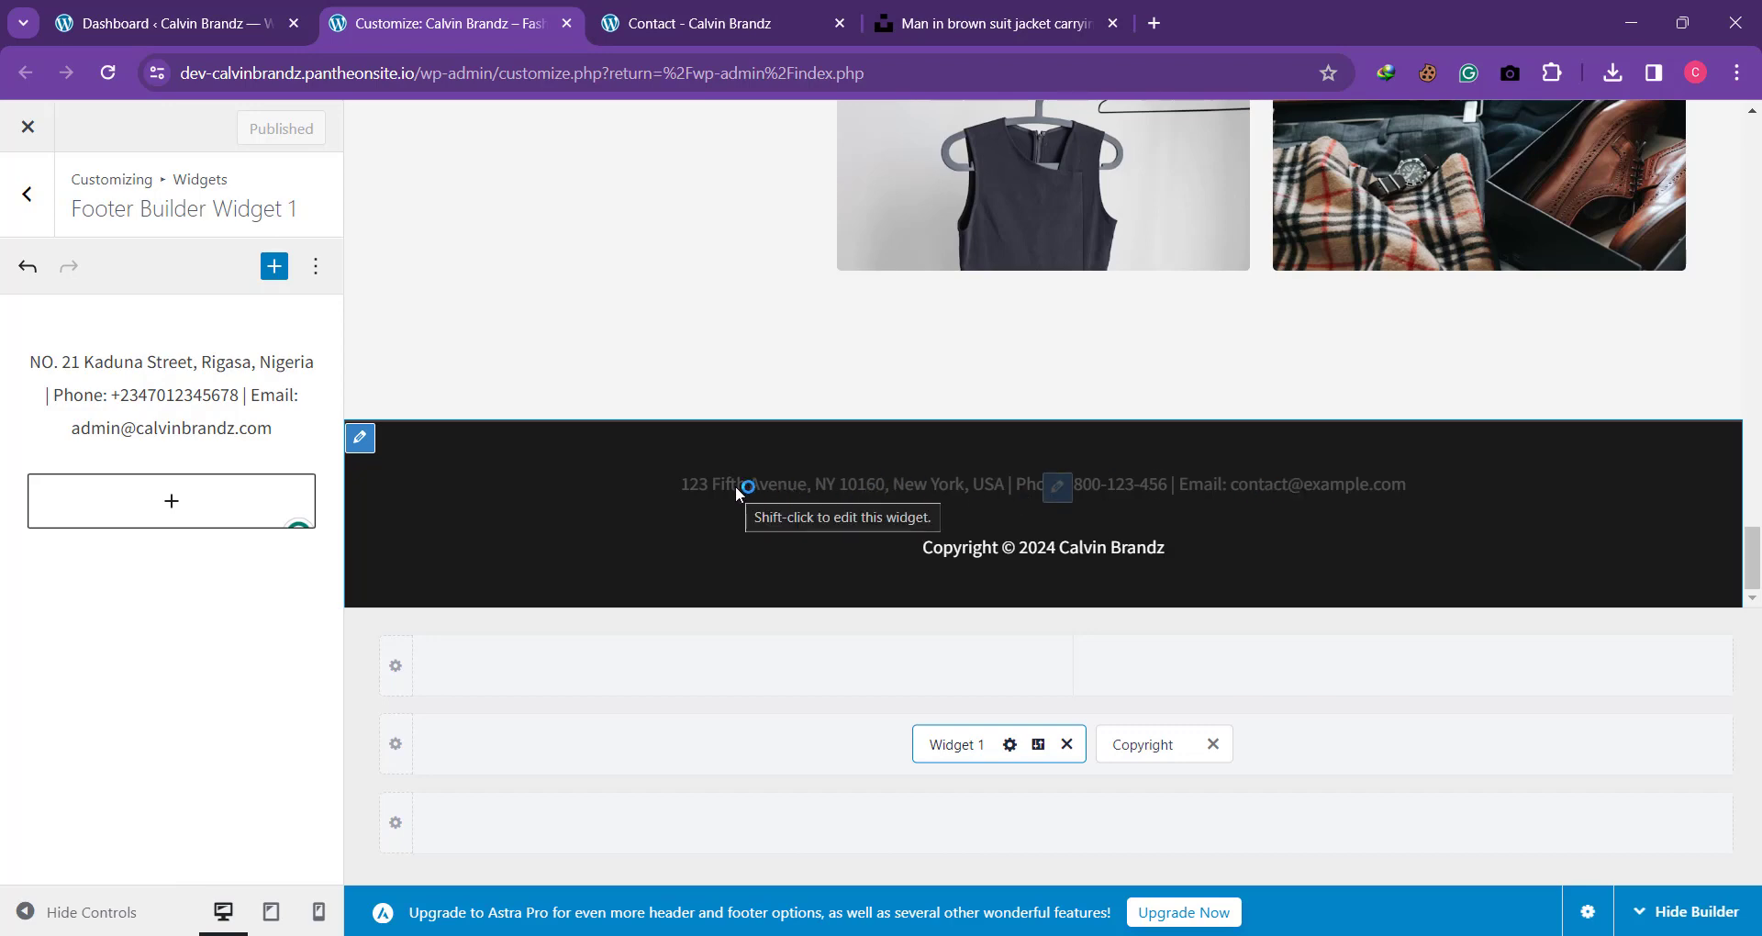
Step: Reload the live Contact page and check the contact details in its footer
left_click(703, 18)
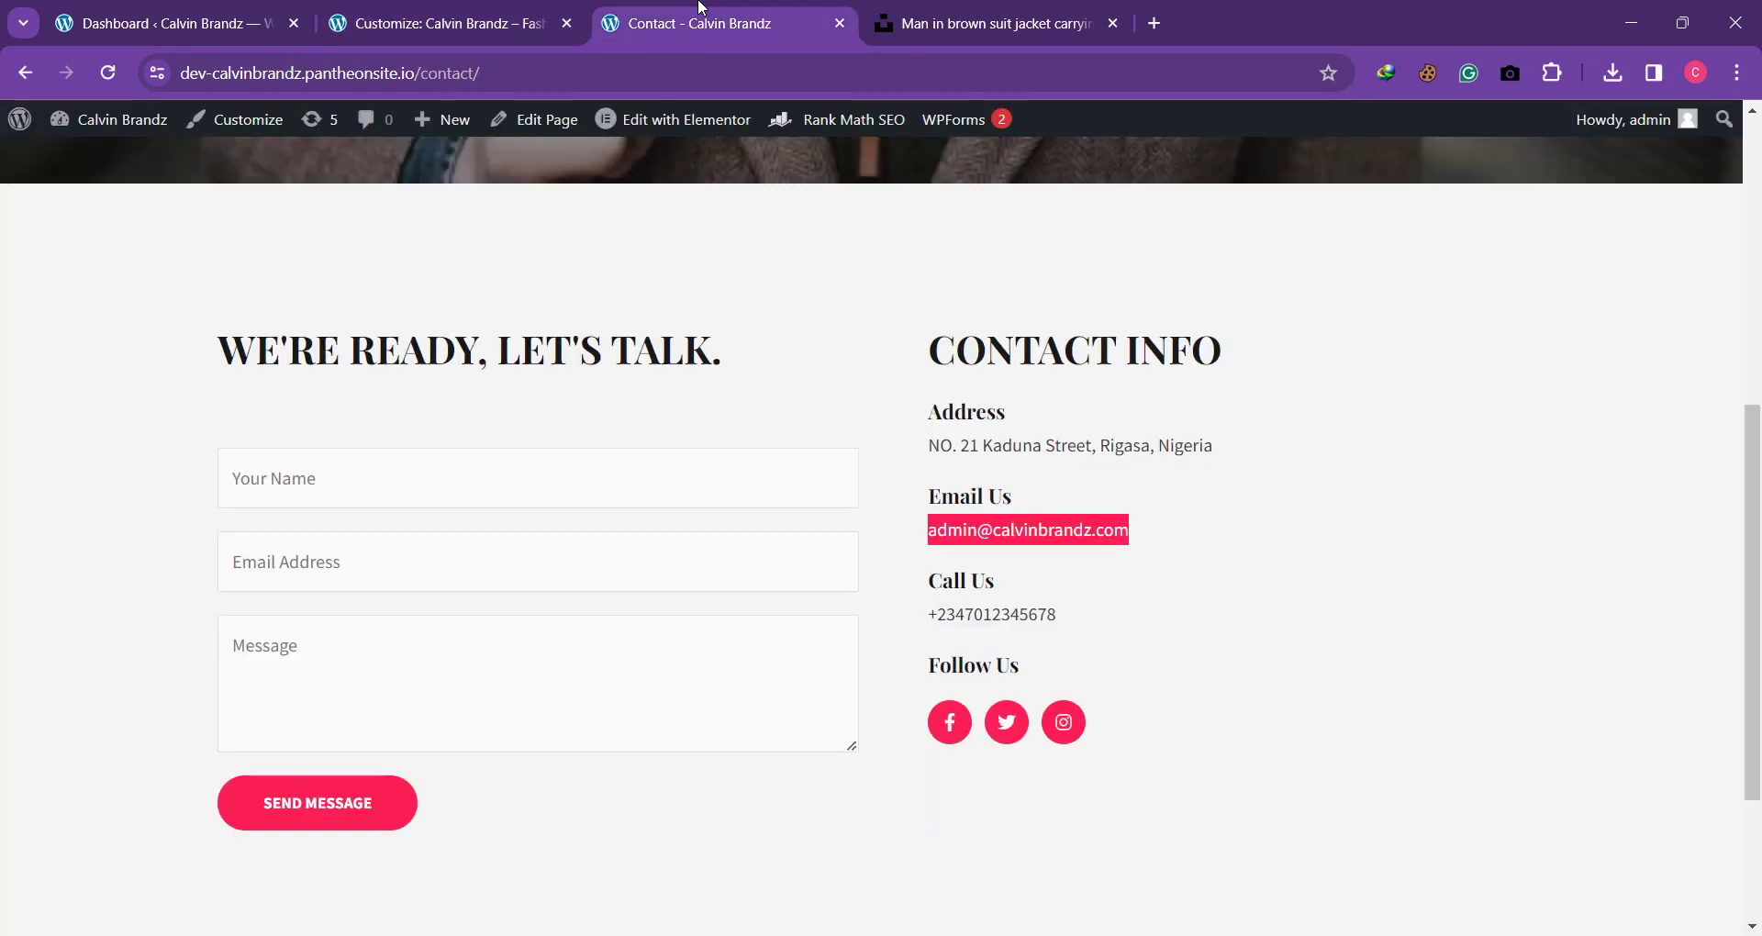
scroll(887, 471, "down", 3)
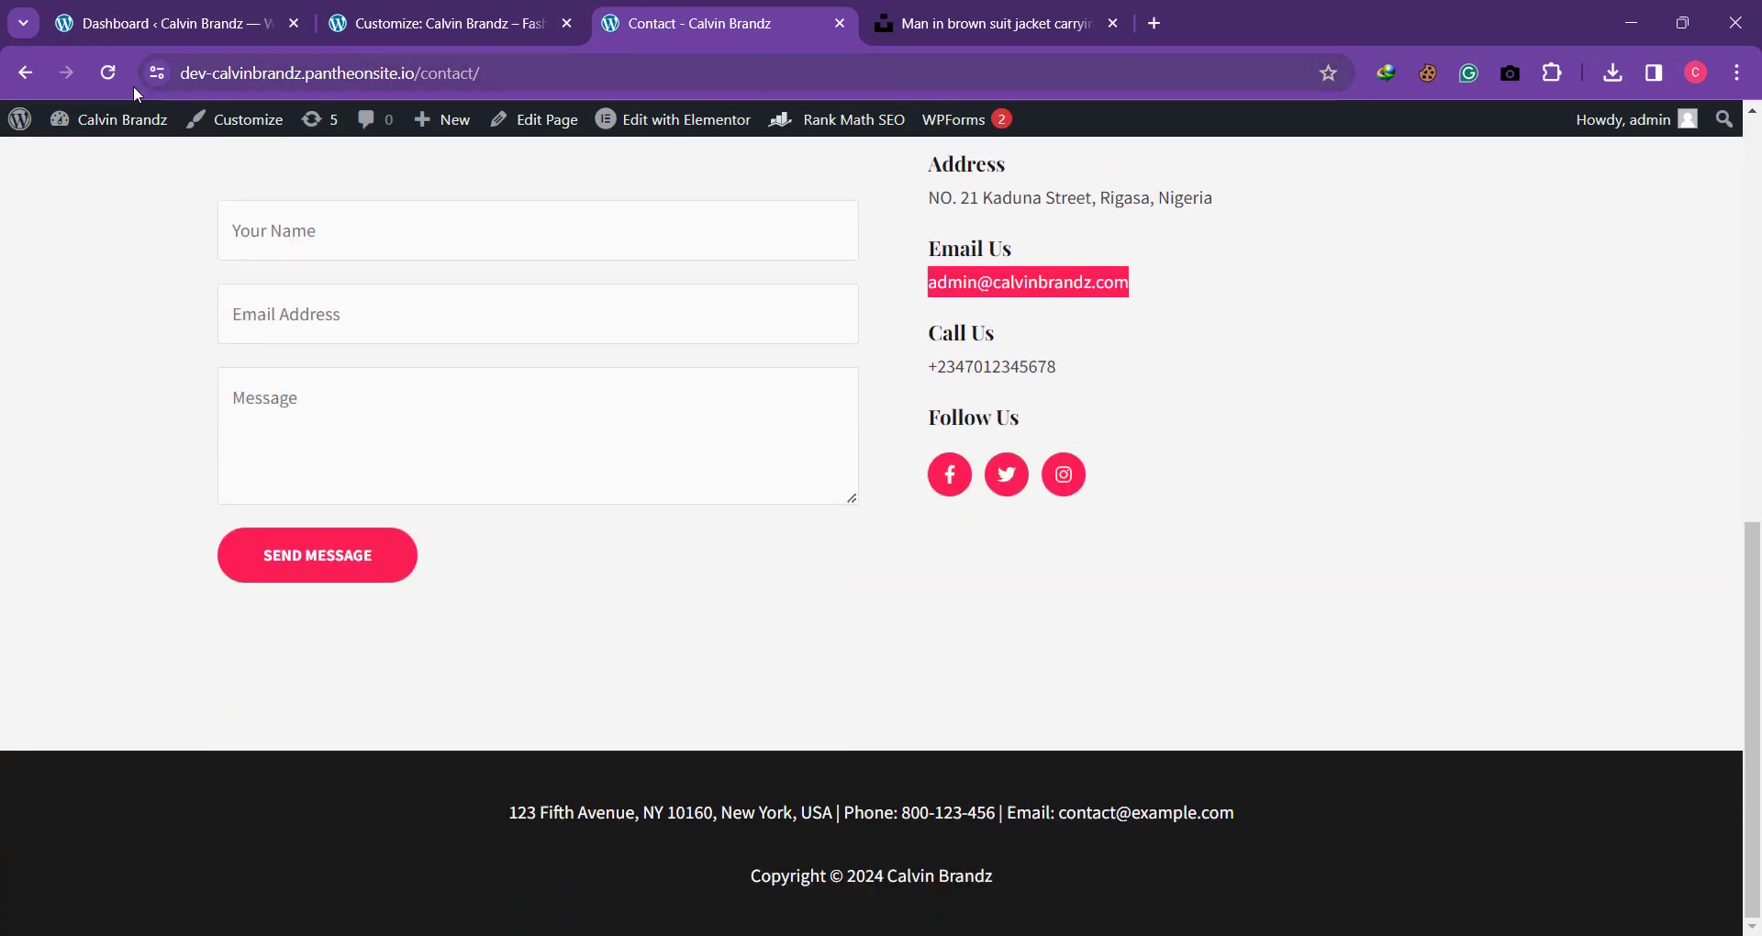
left_click(106, 81)
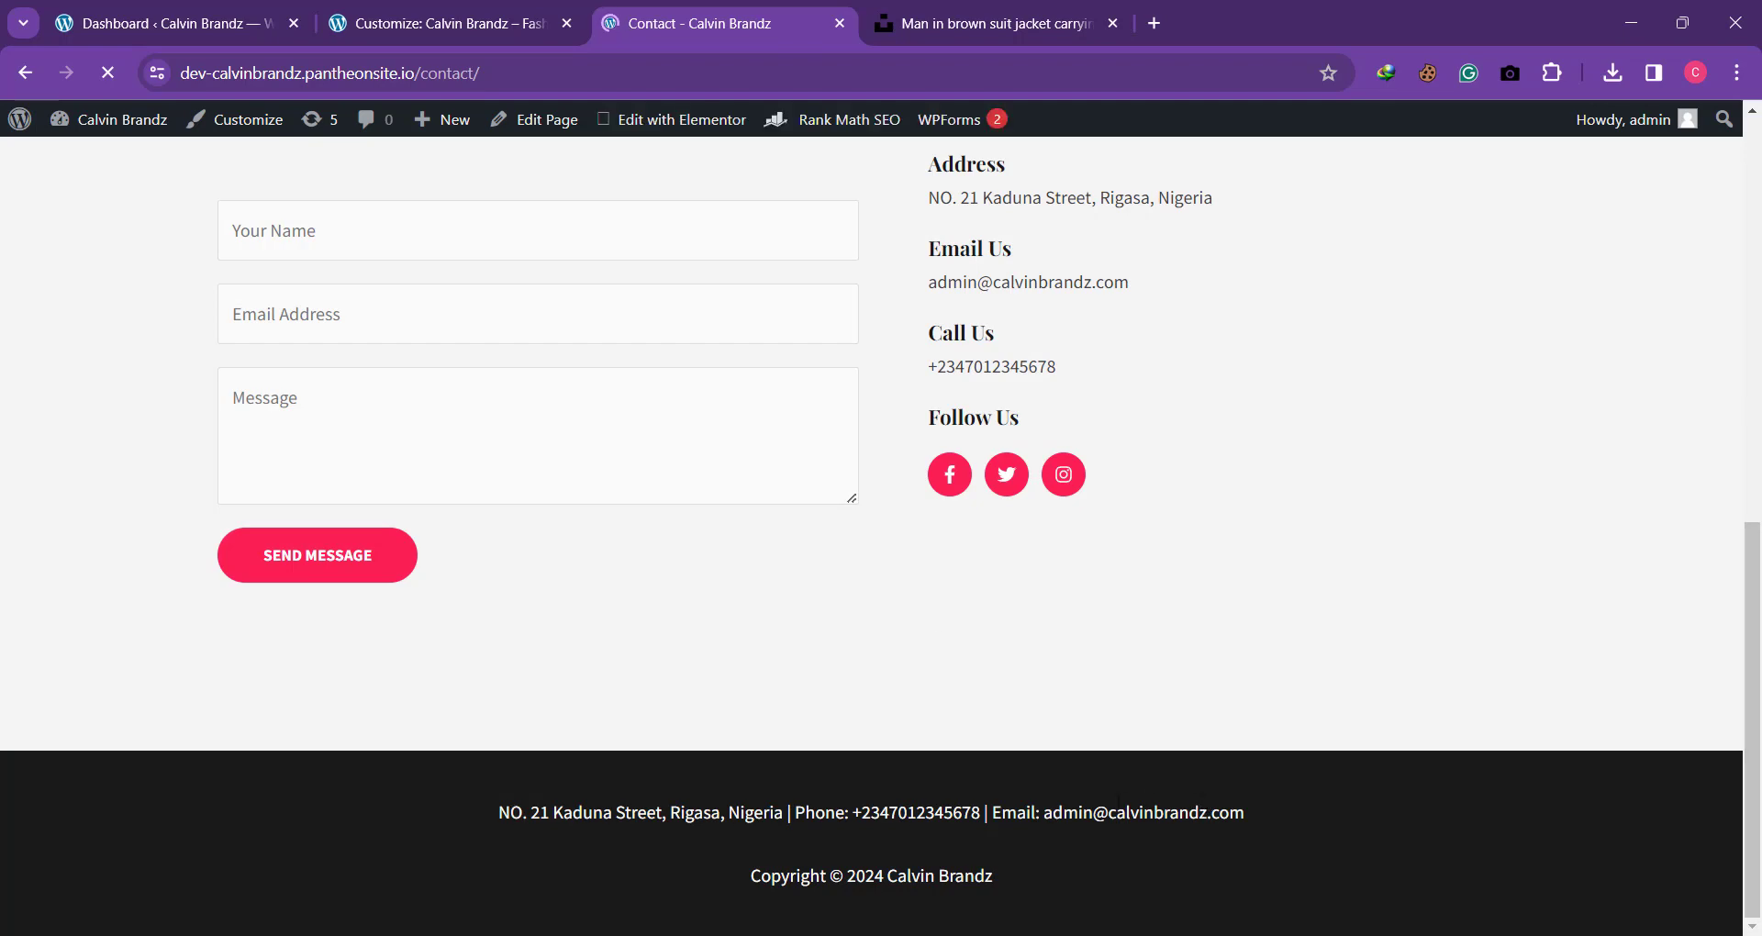
scroll(680, 802, "up", 10)
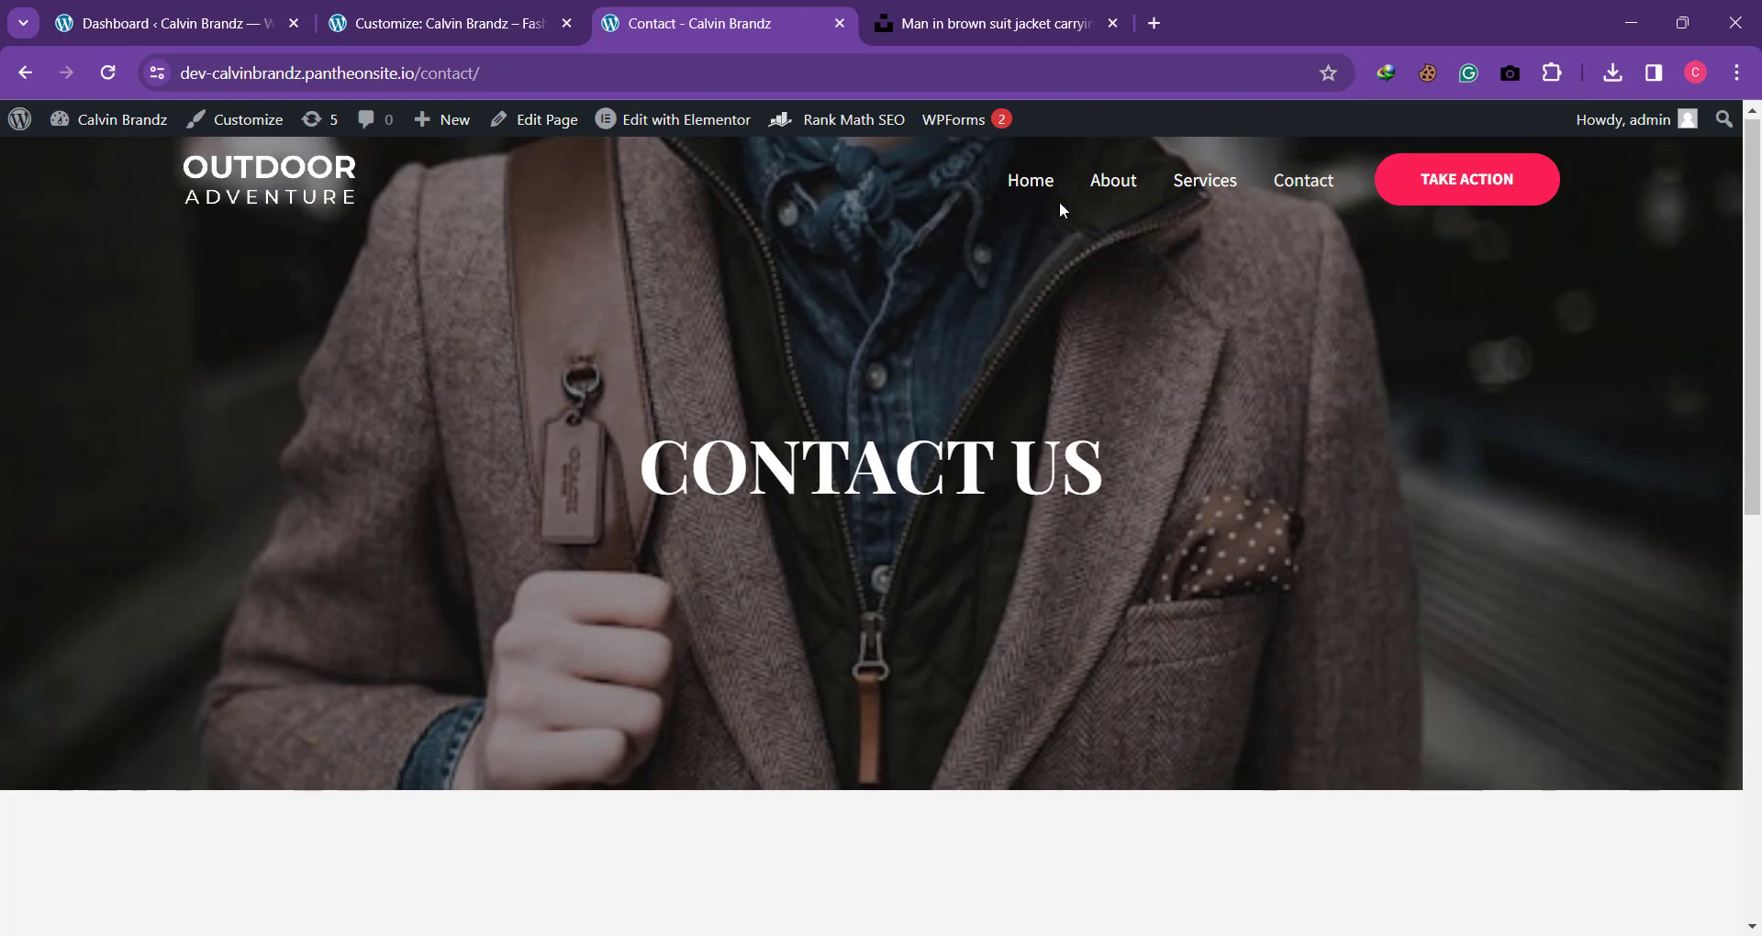
Step: Open the live Home page and check its footer contact details and header
left_click(1031, 189)
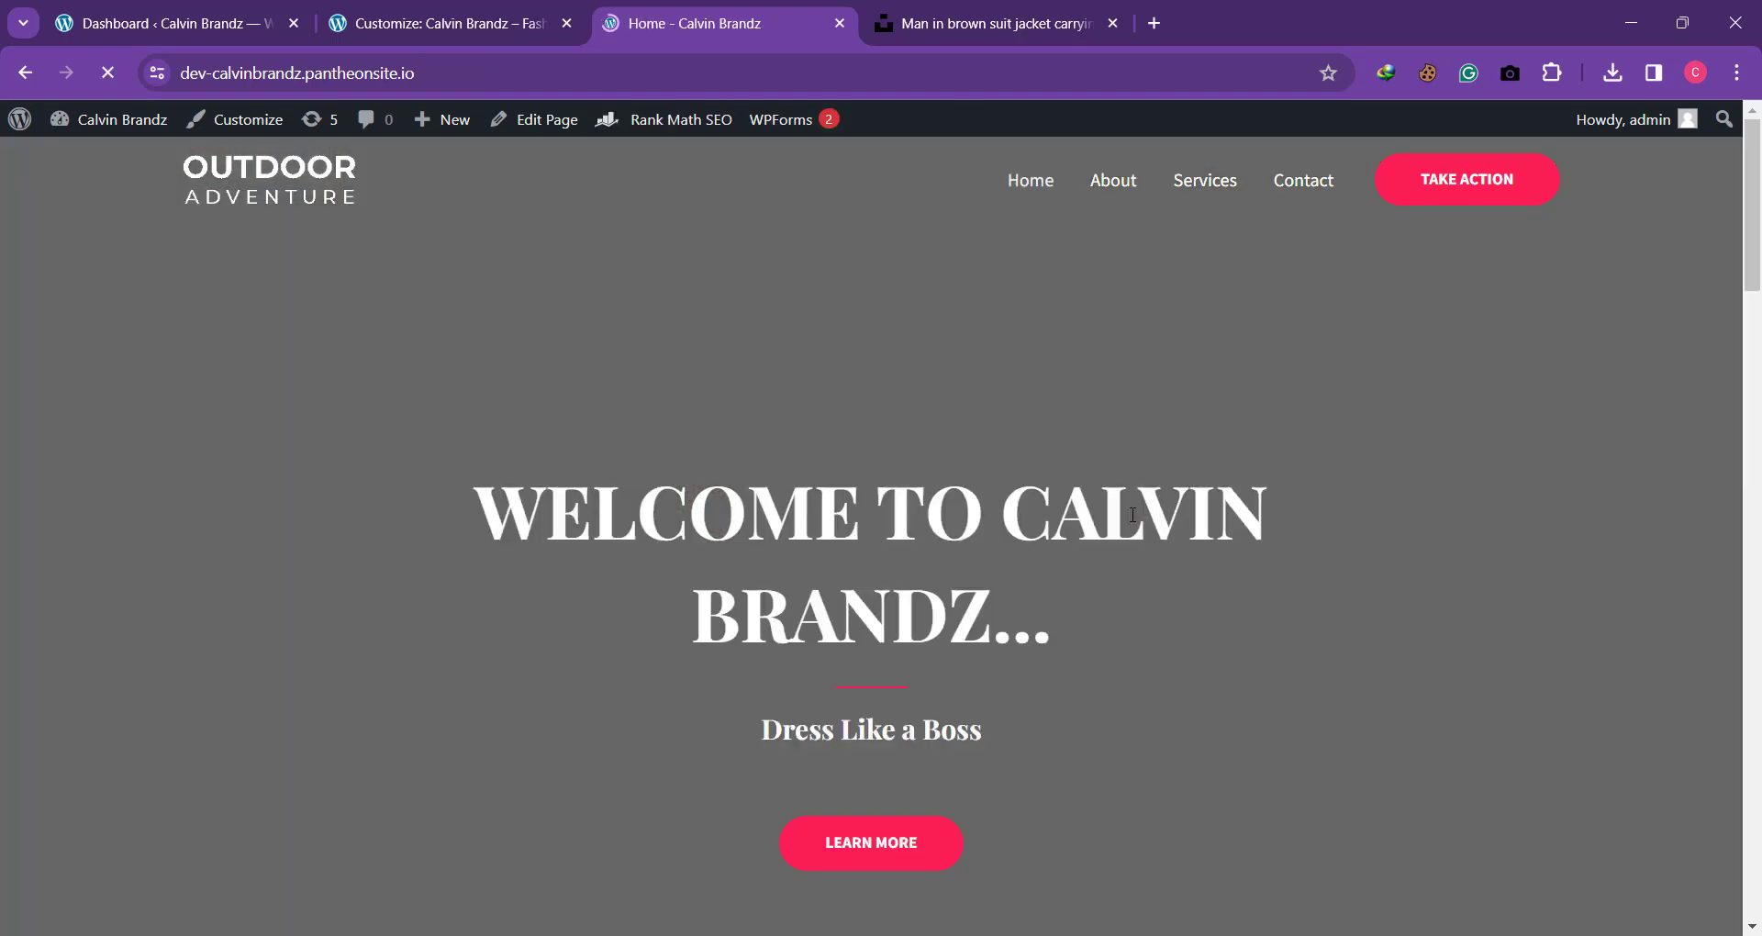
scroll(1132, 515, "down", 20)
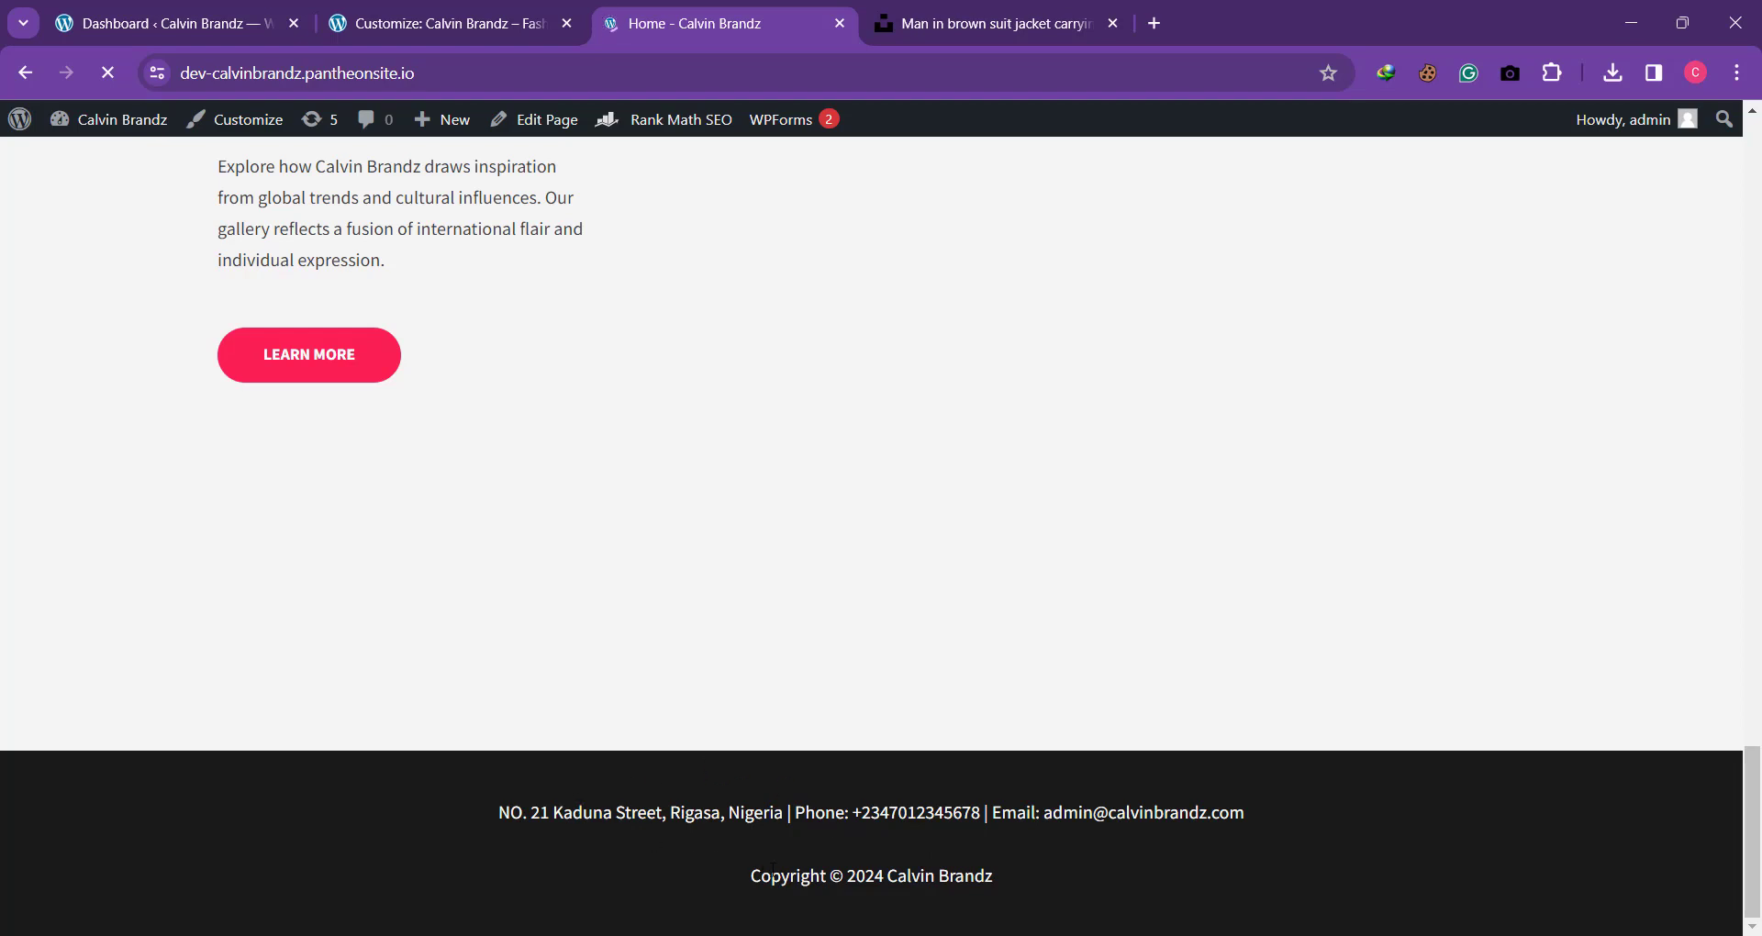
scroll(773, 872, "up", 20)
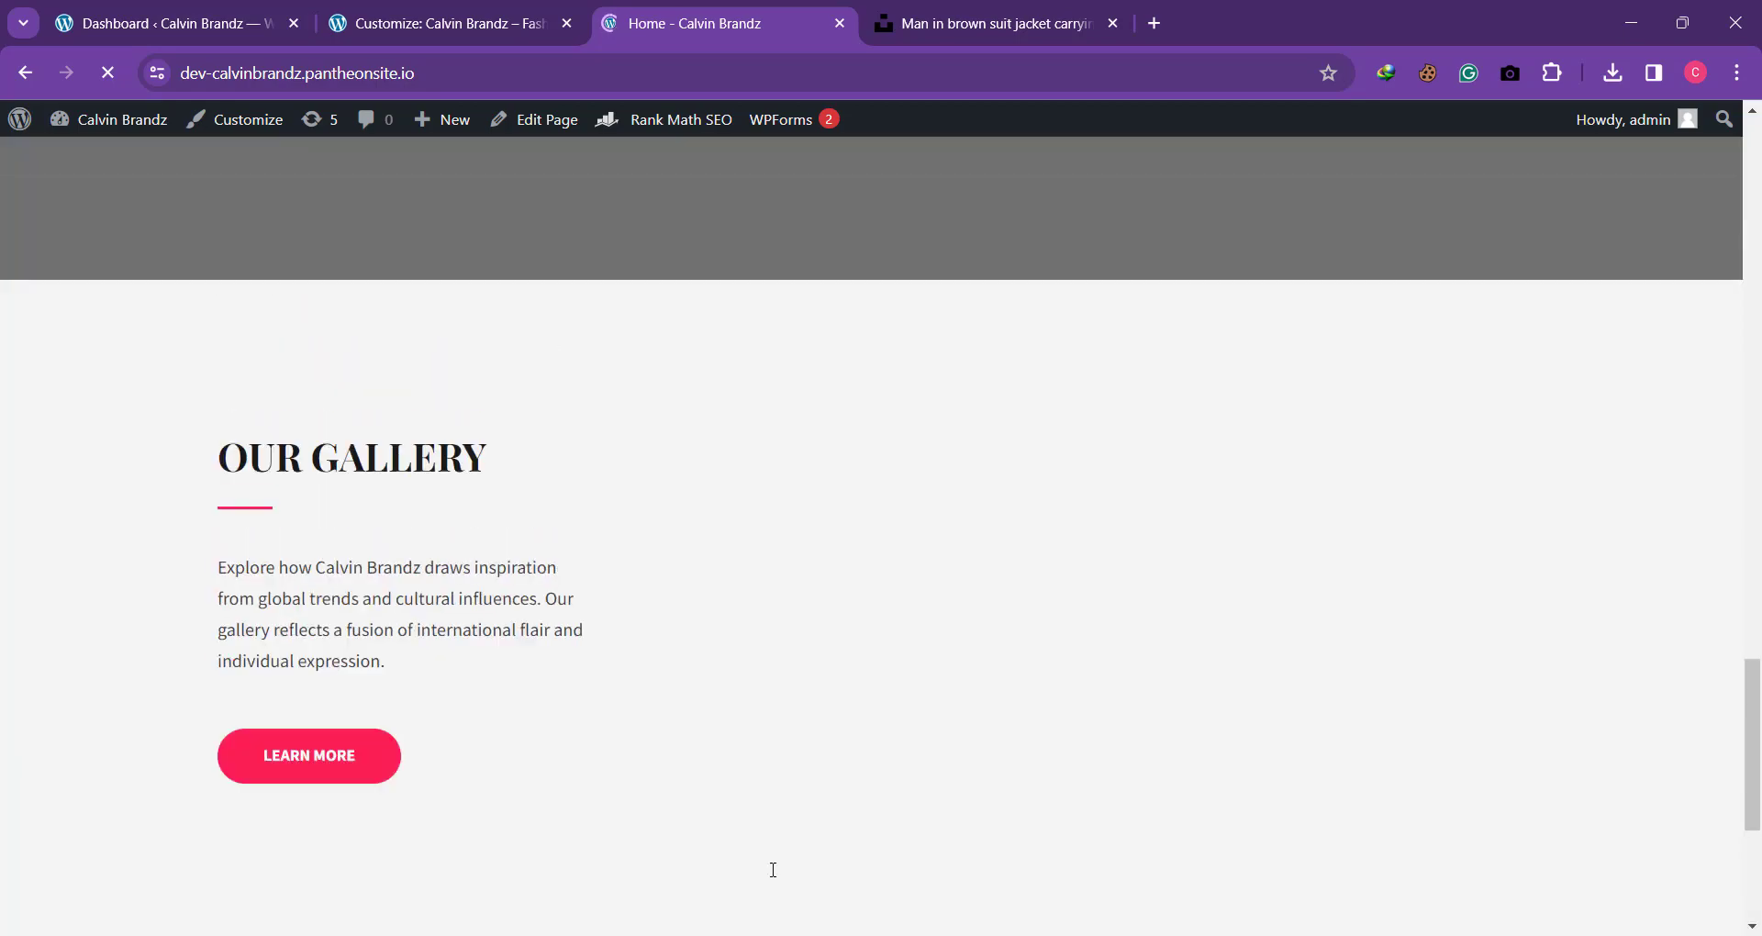
scroll(774, 870, "up", 3)
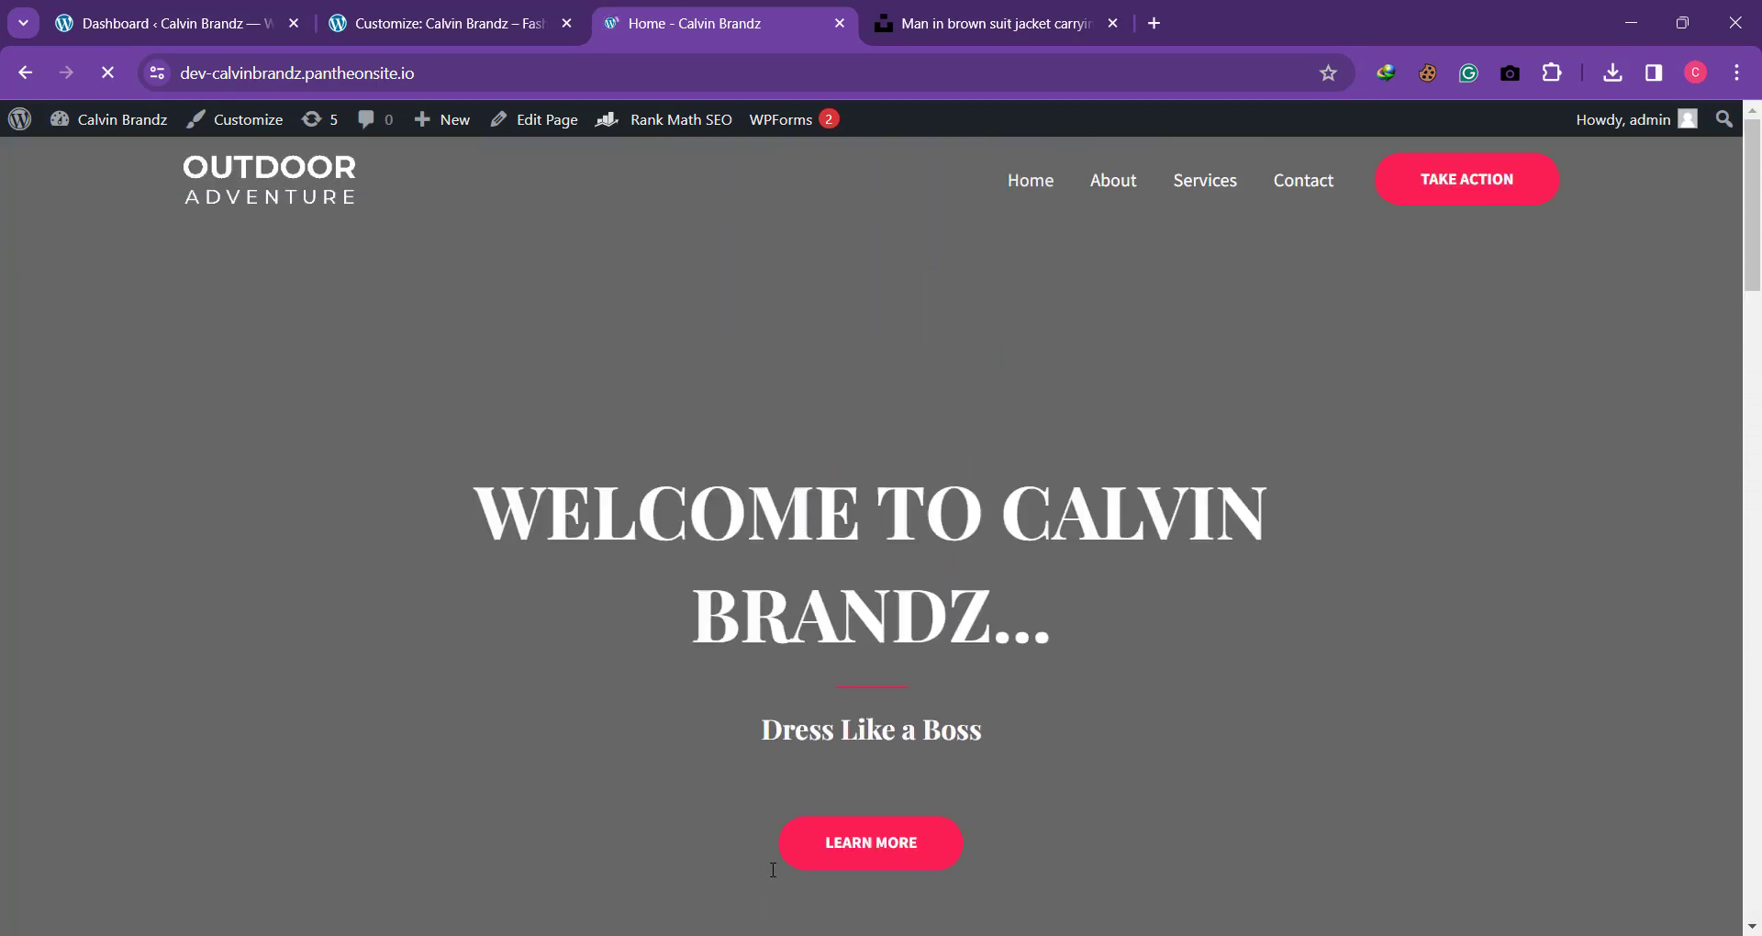
scroll(899, 549, "down", 20)
scroll(845, 802, "up", 20)
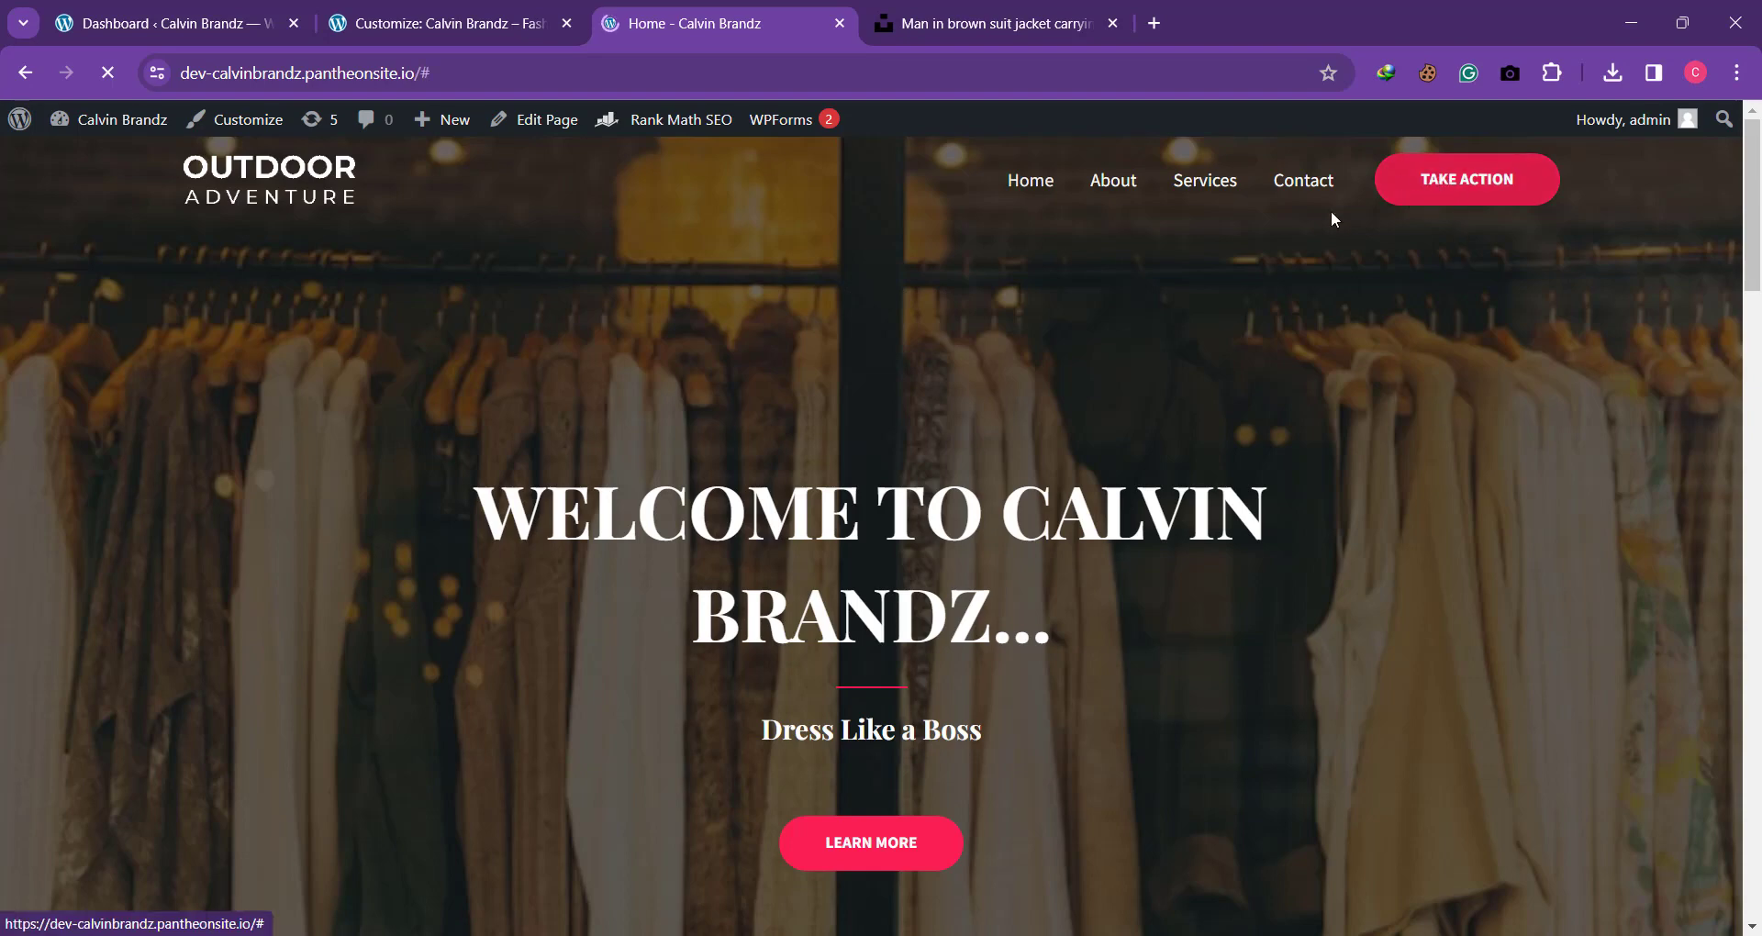
Step: Return to the customizer, leave the footer widget and open the Header Builder's Button element settings
left_click(410, 9)
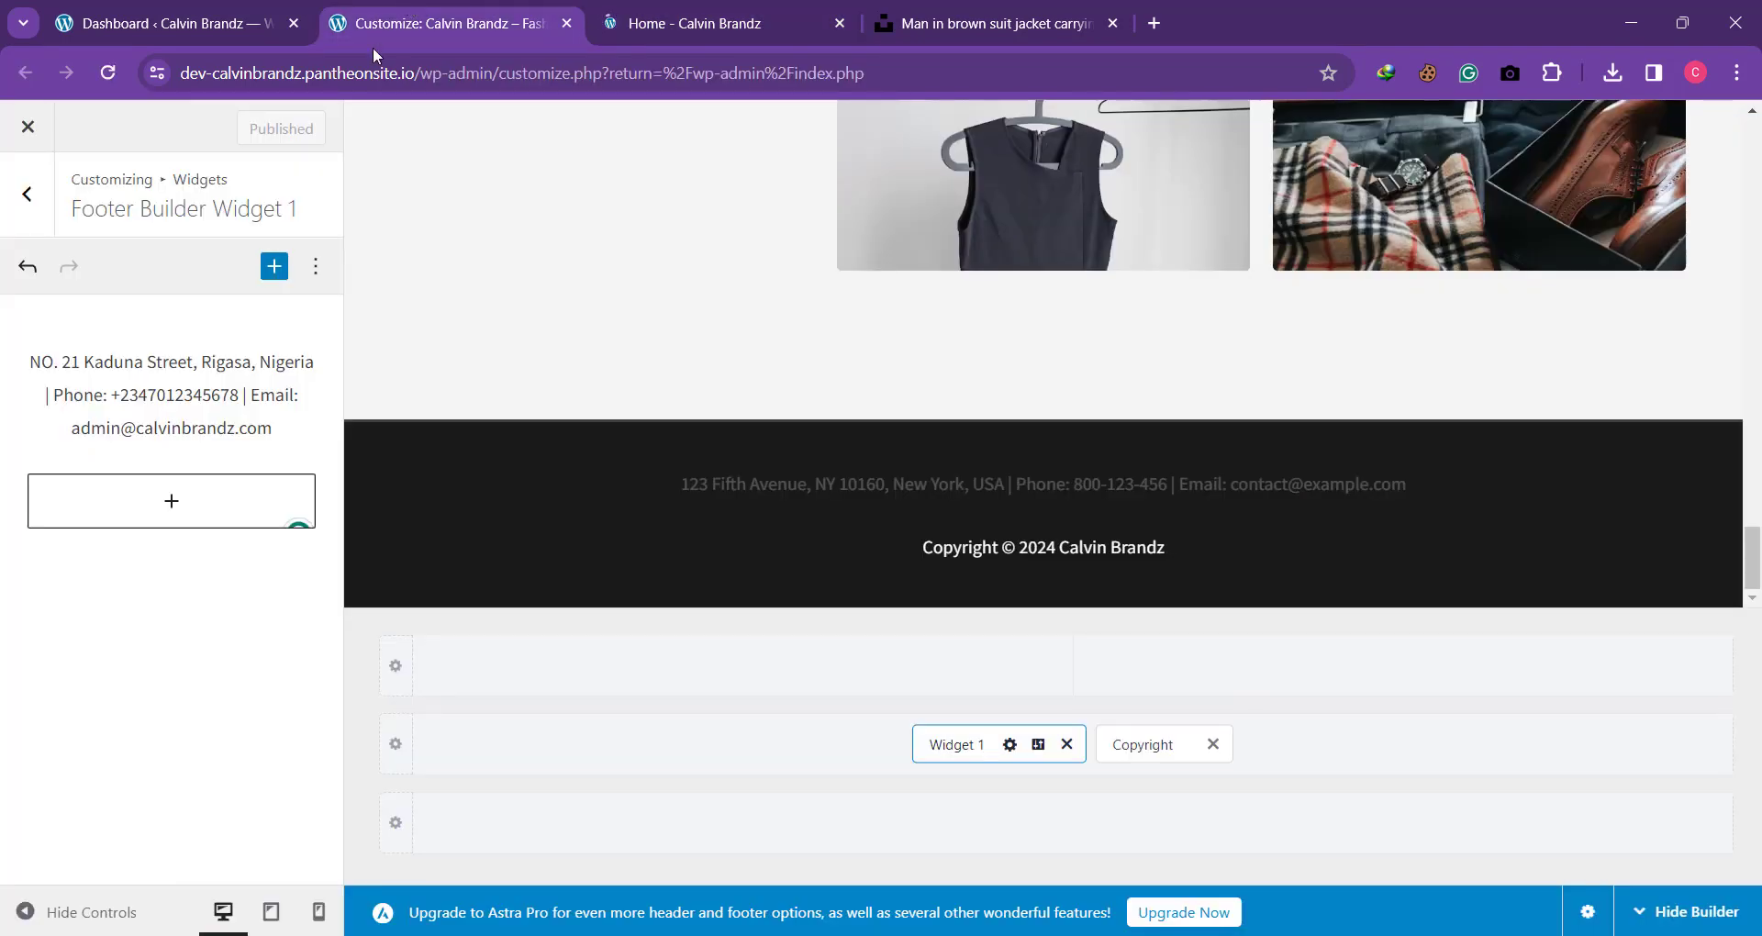
left_click(16, 196)
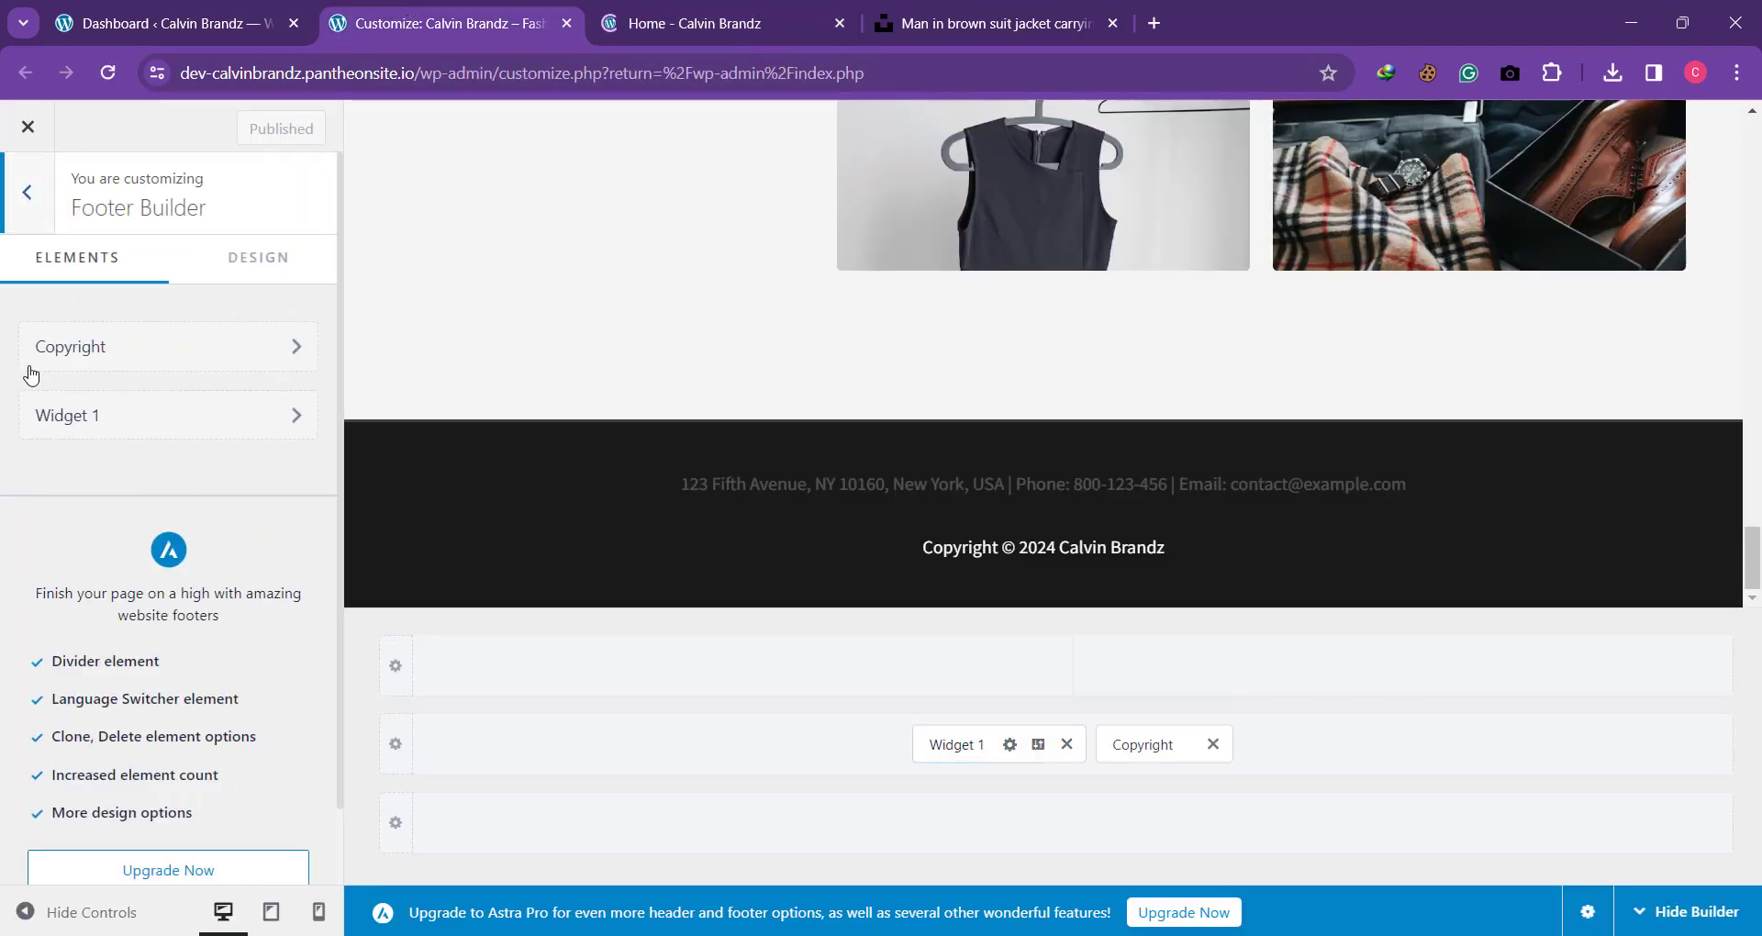
left_click(22, 197)
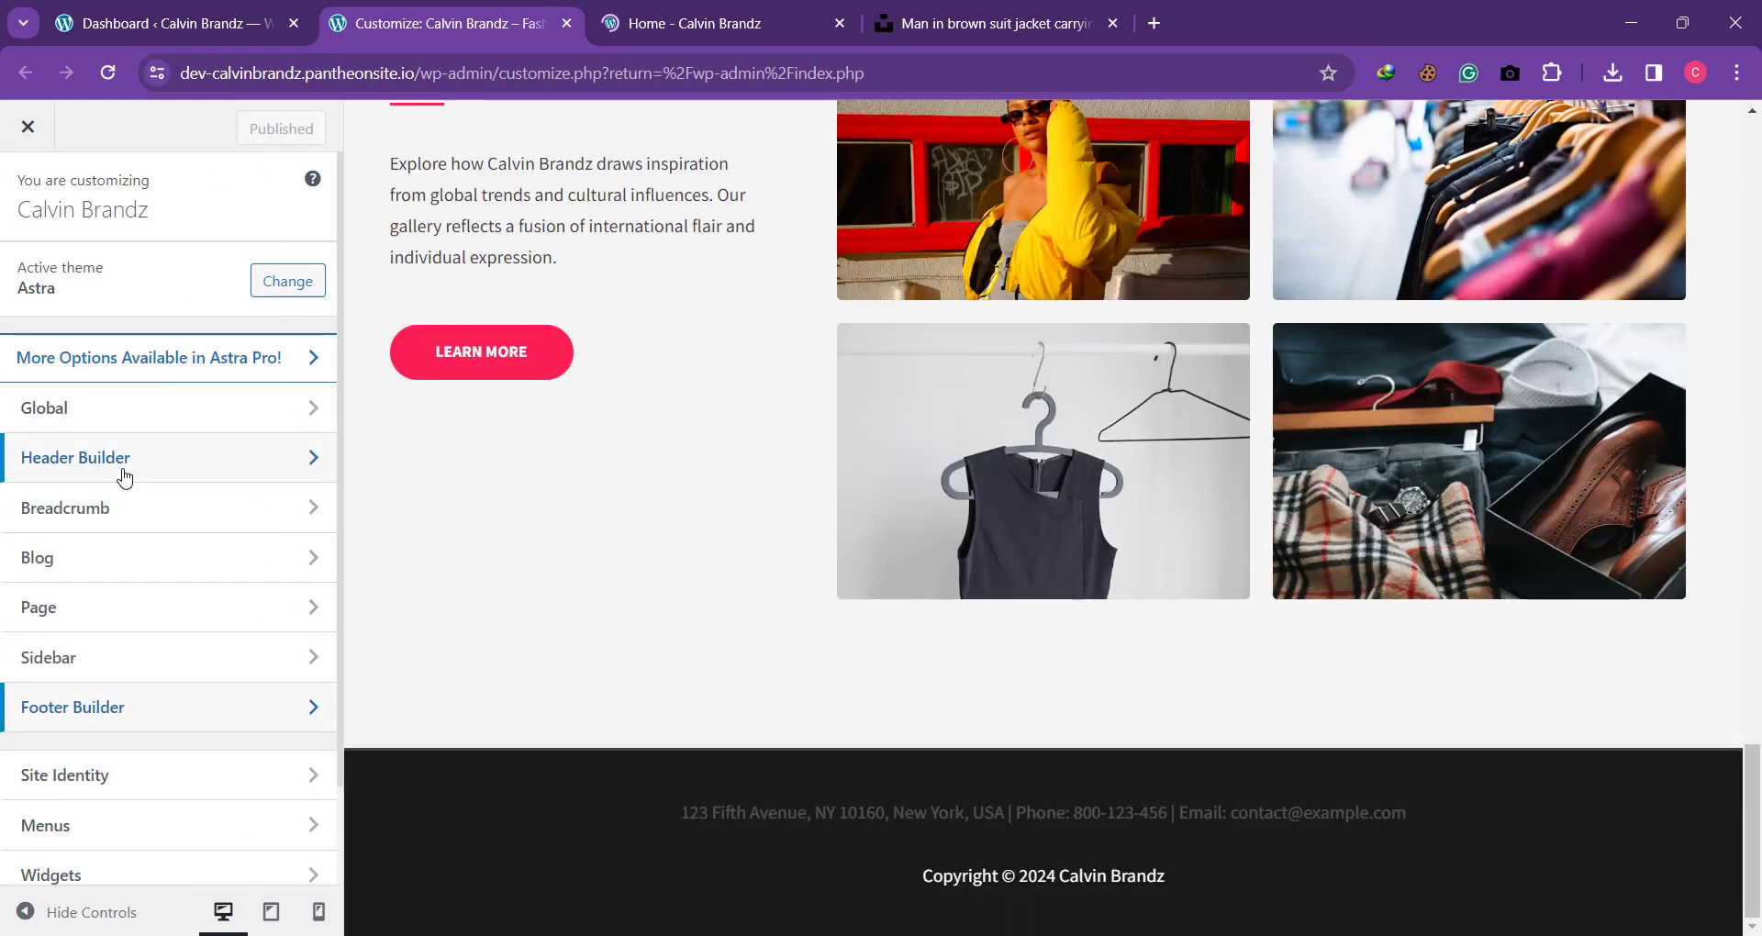
scroll(138, 576, "down", 2)
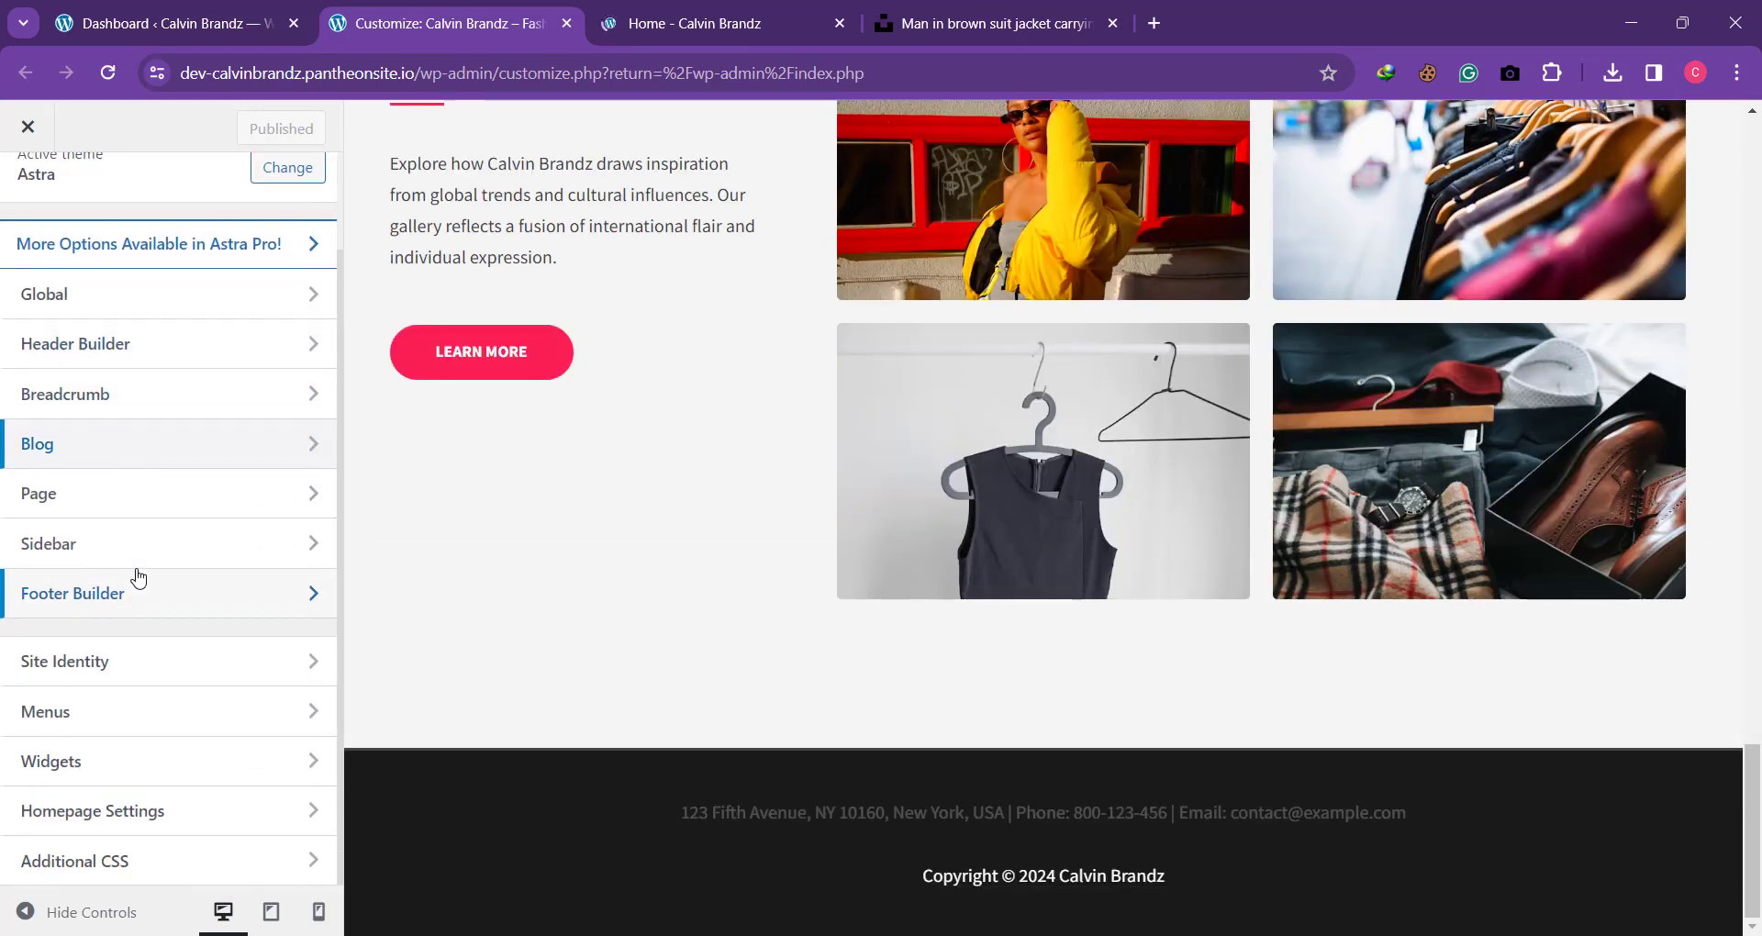
scroll(137, 575, "up", 2)
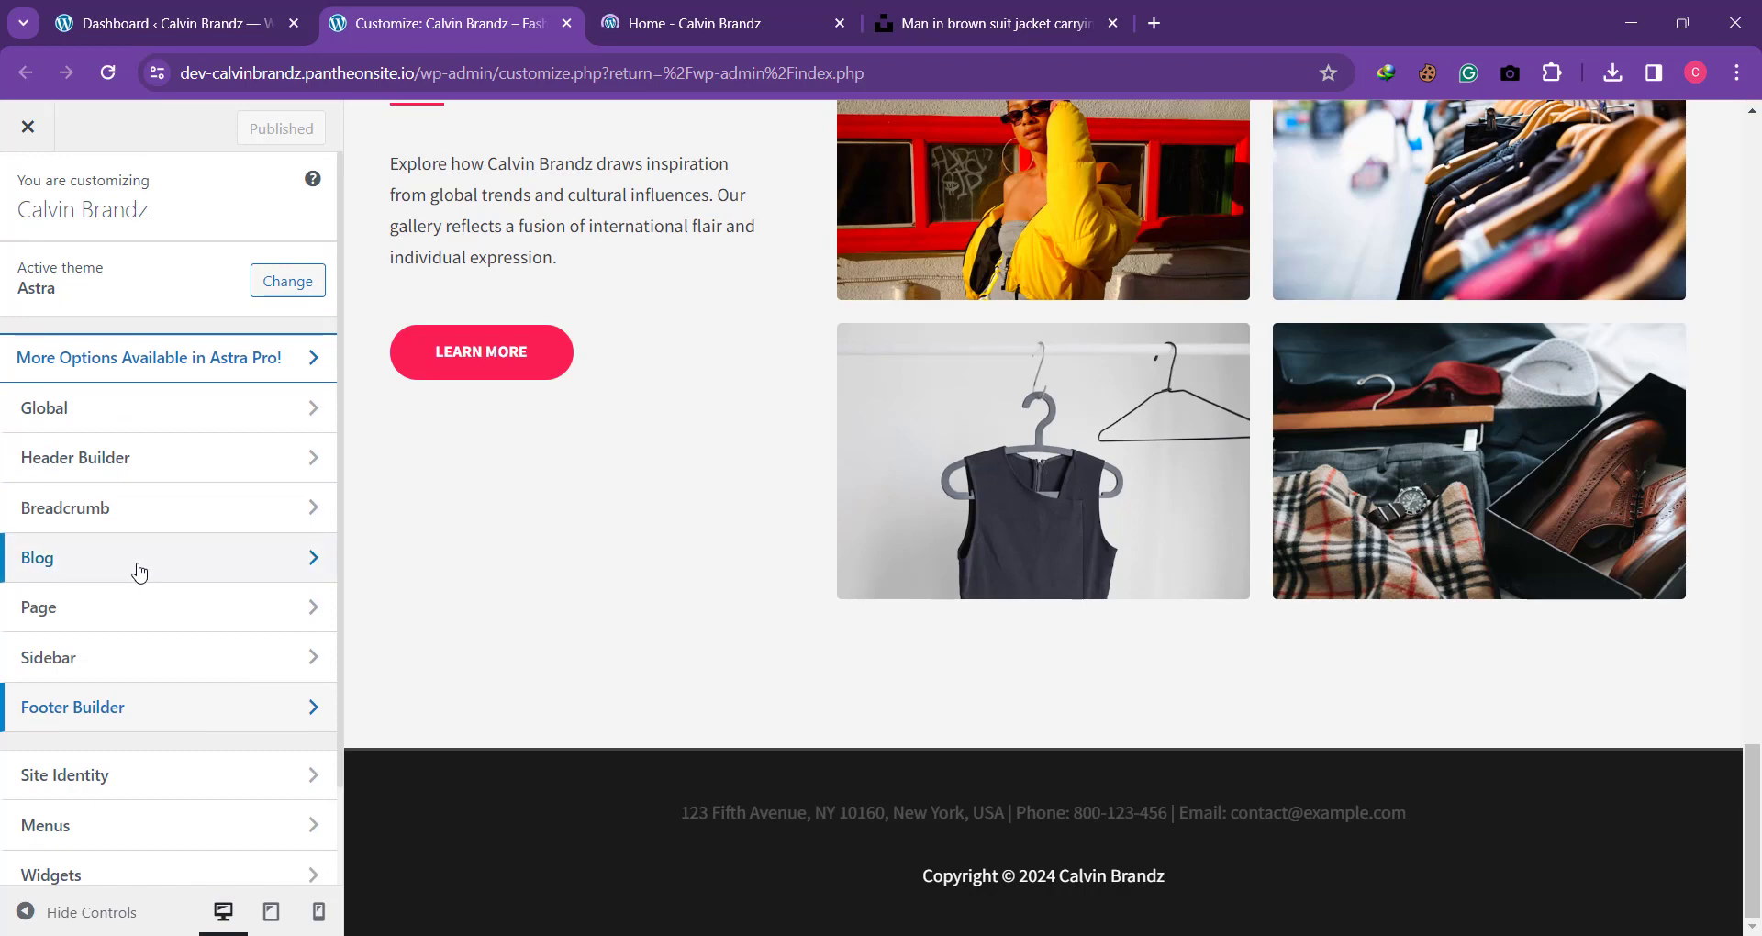
left_click(83, 472)
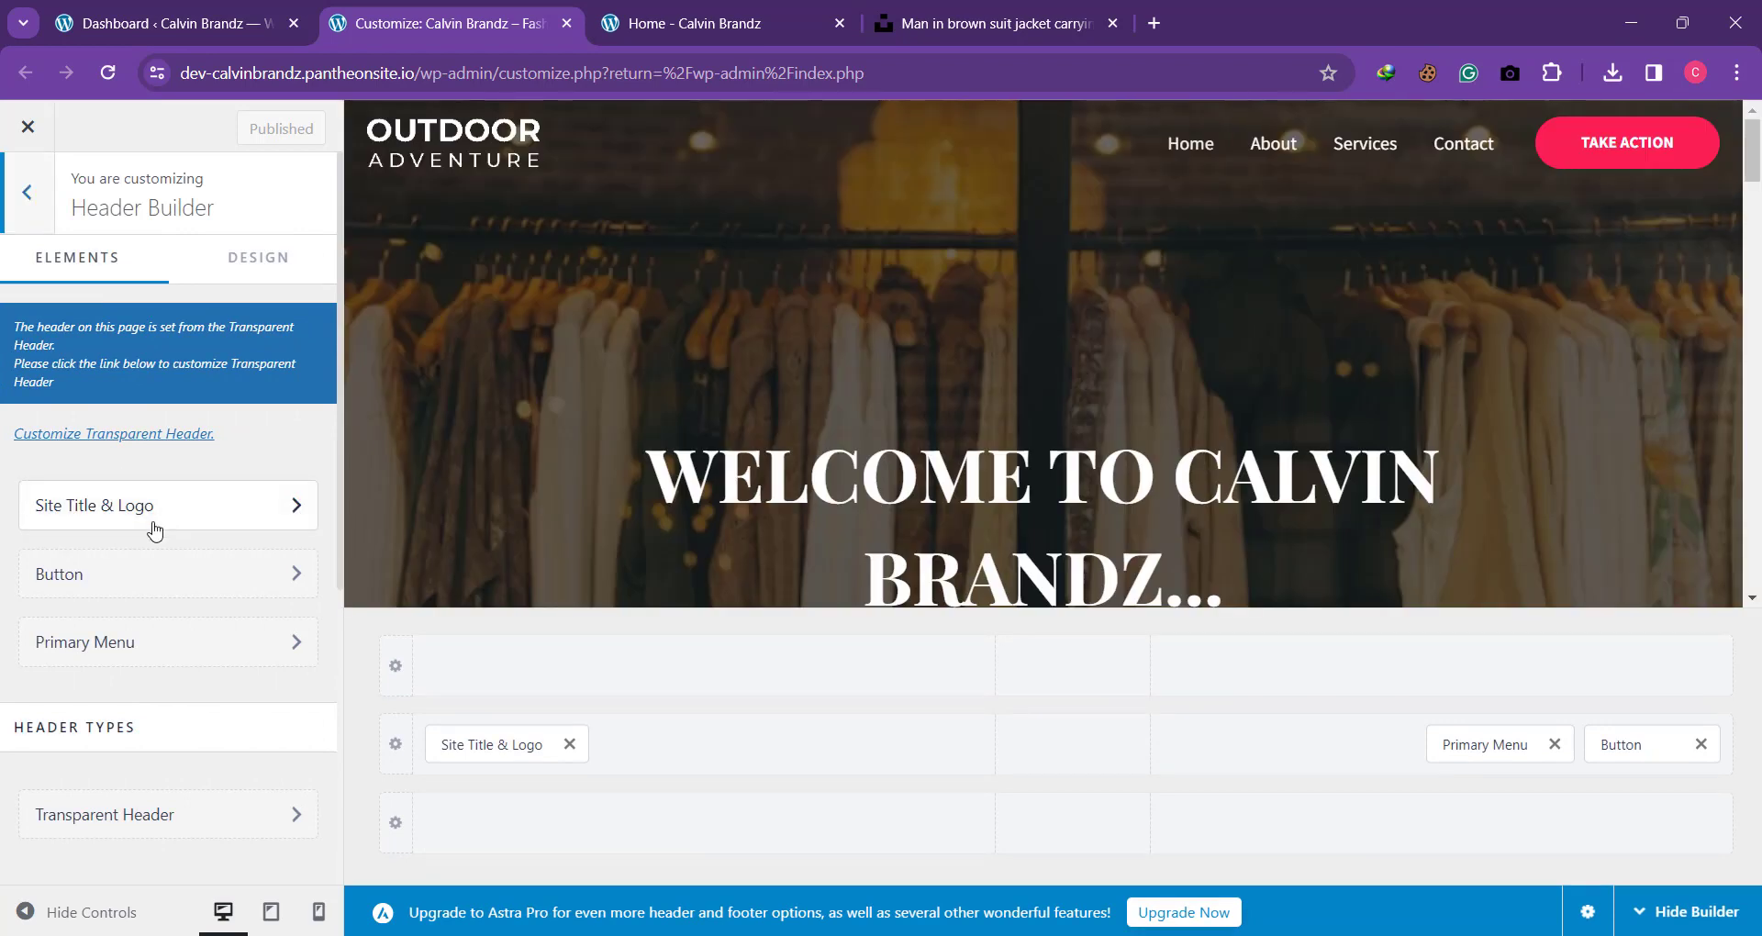
left_click(107, 583)
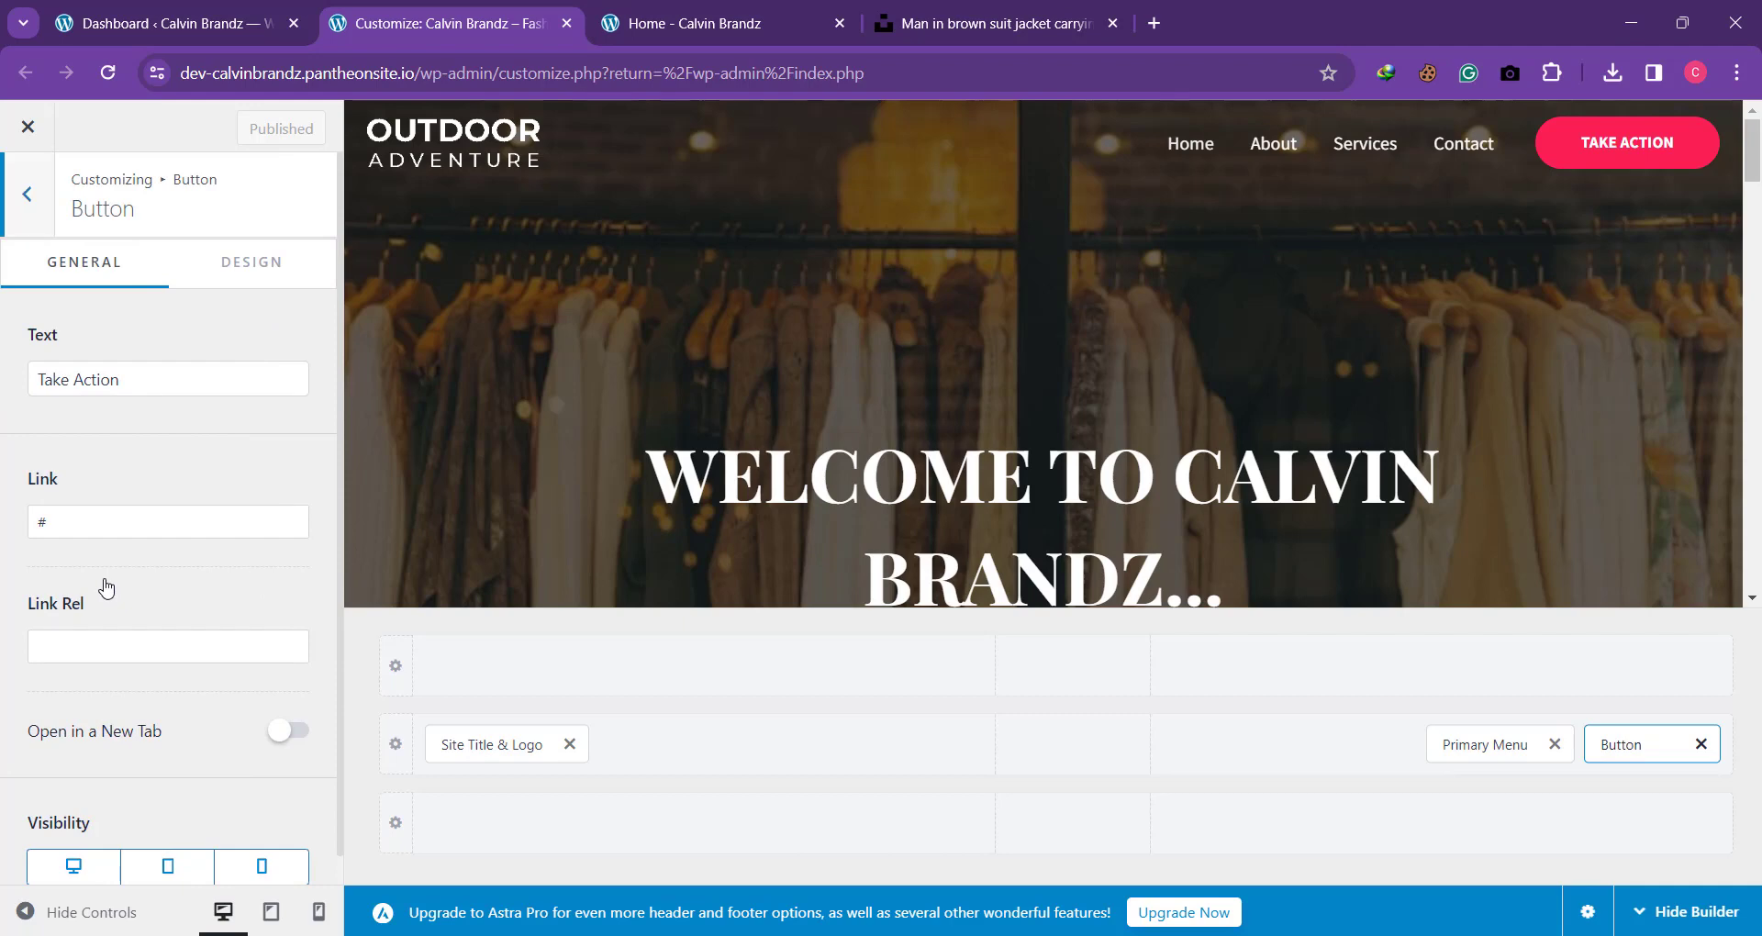
left_click_drag(62, 538, 4, 537)
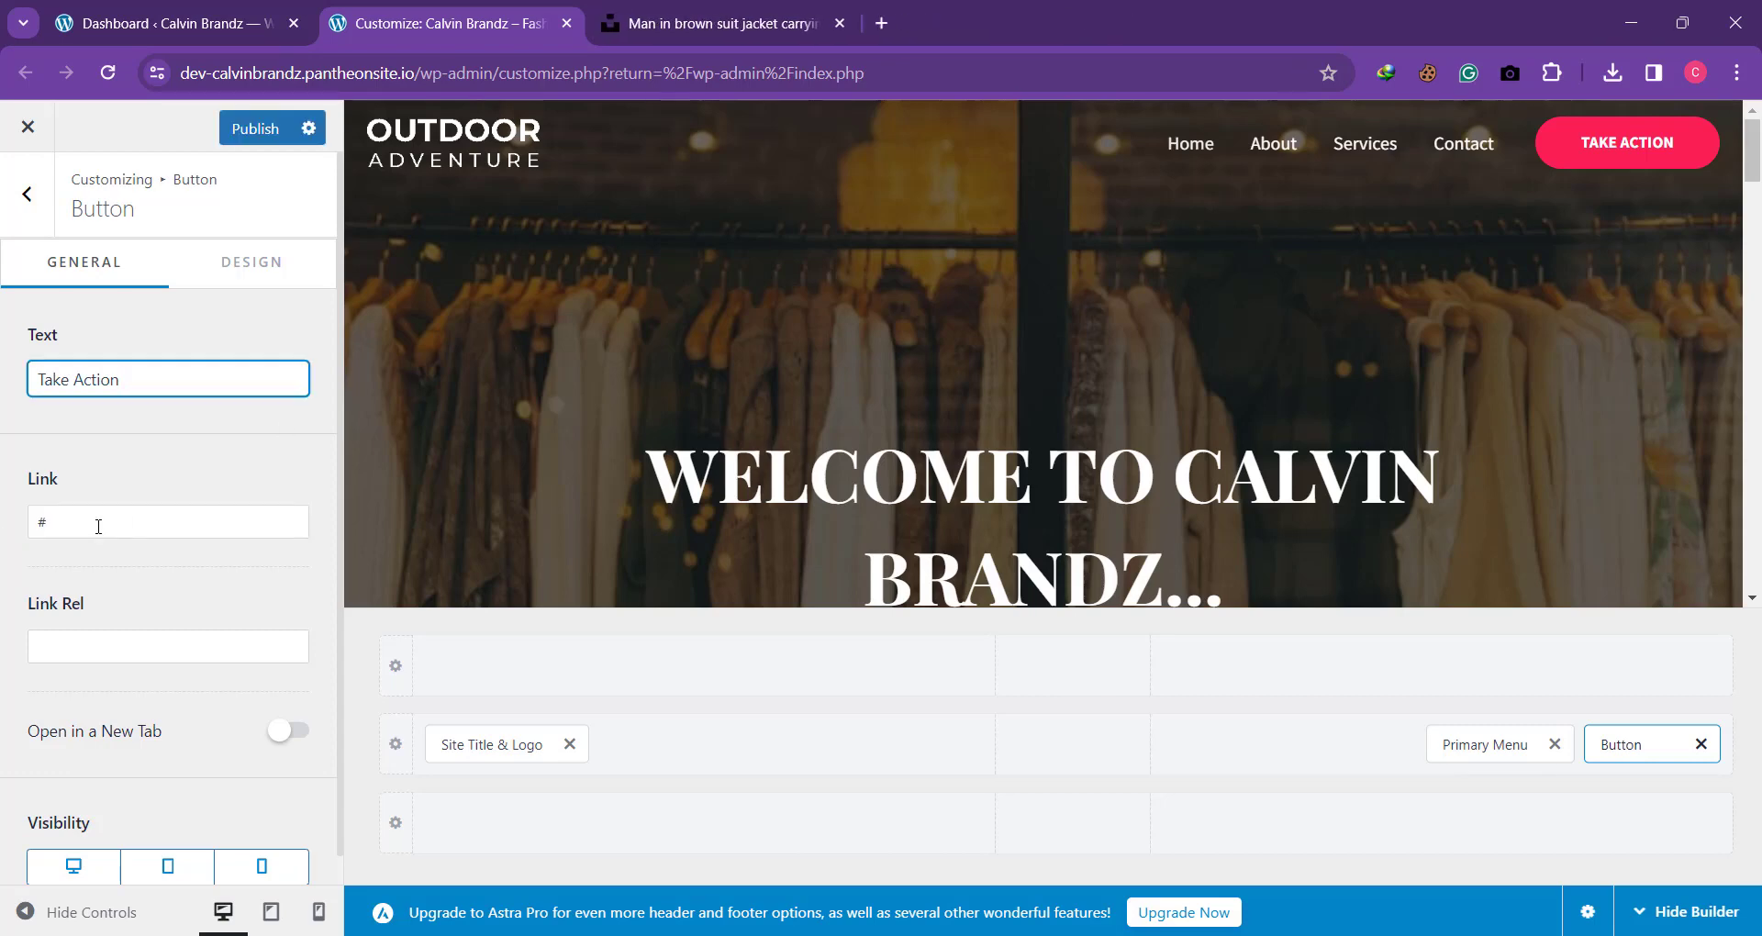
left_click(98, 525)
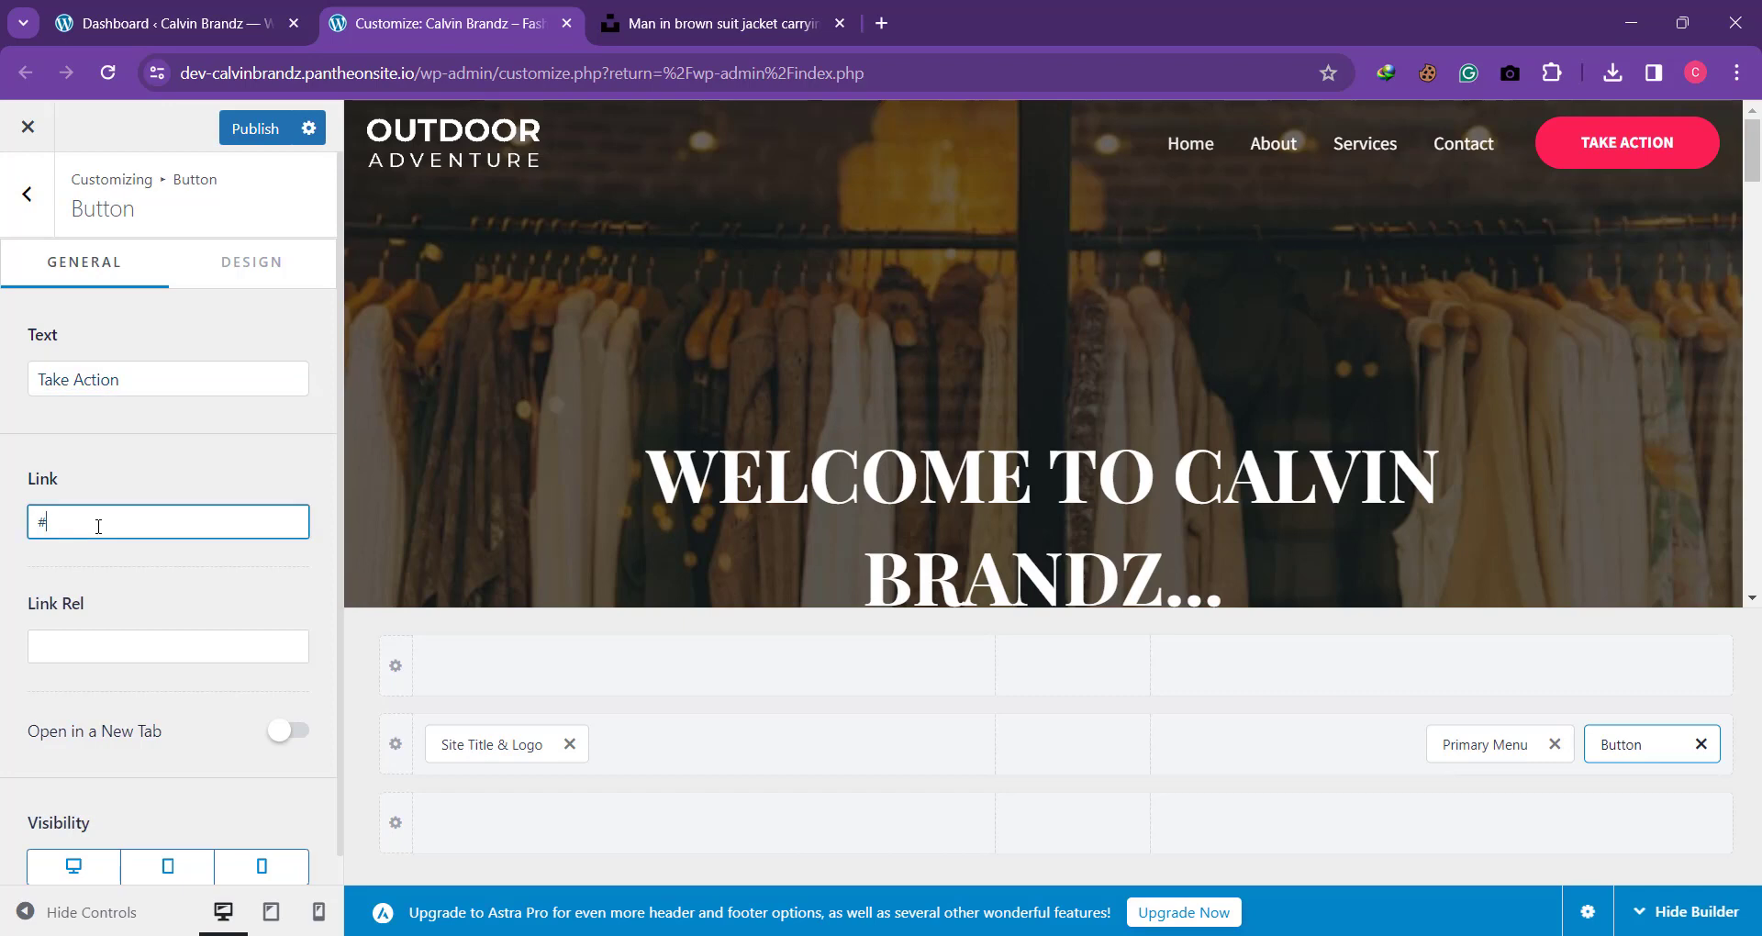
left_click(1548, 128)
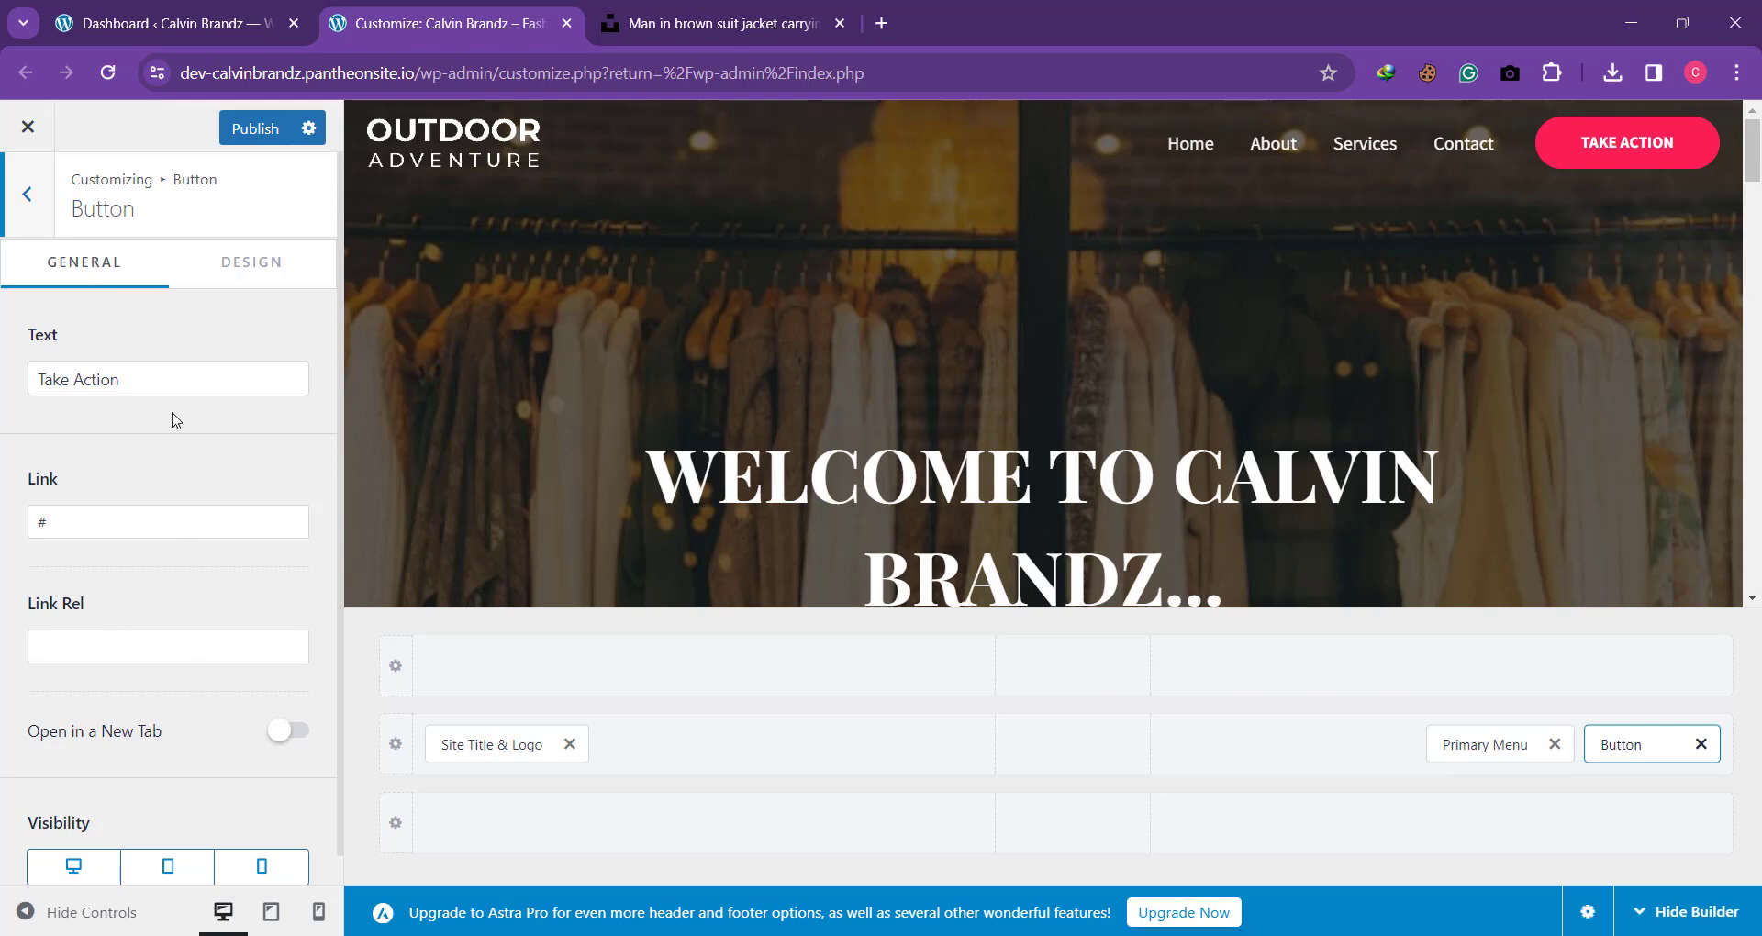
left_click_drag(79, 522, 1, 528)
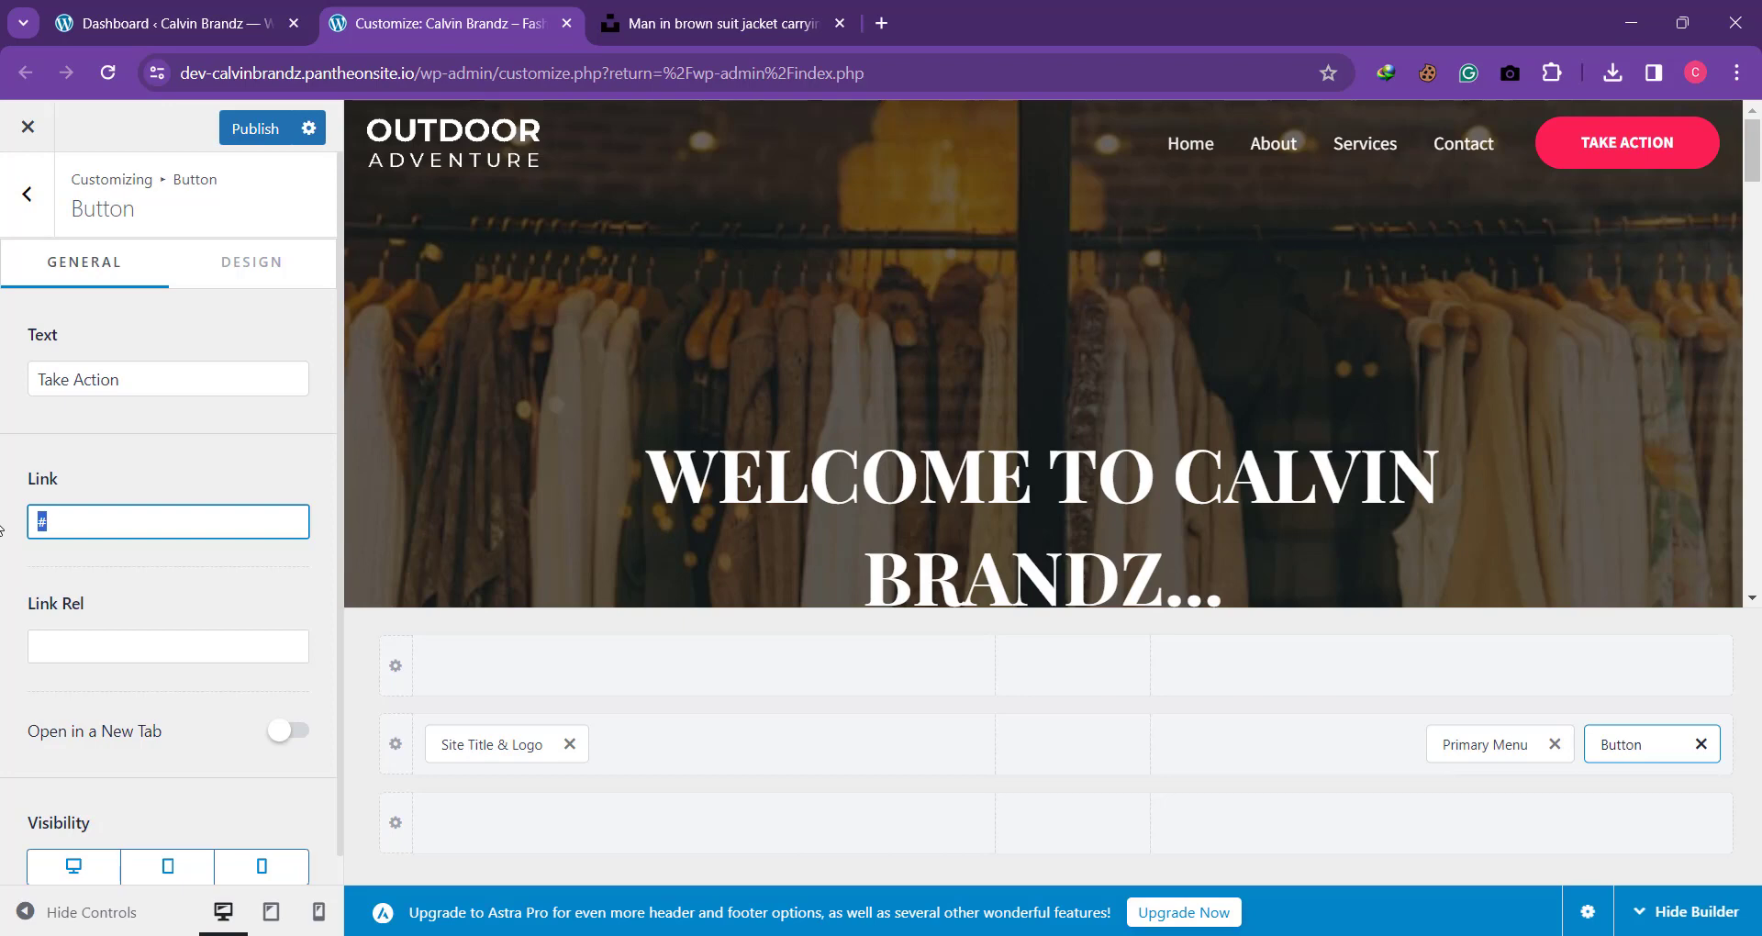
type("http")
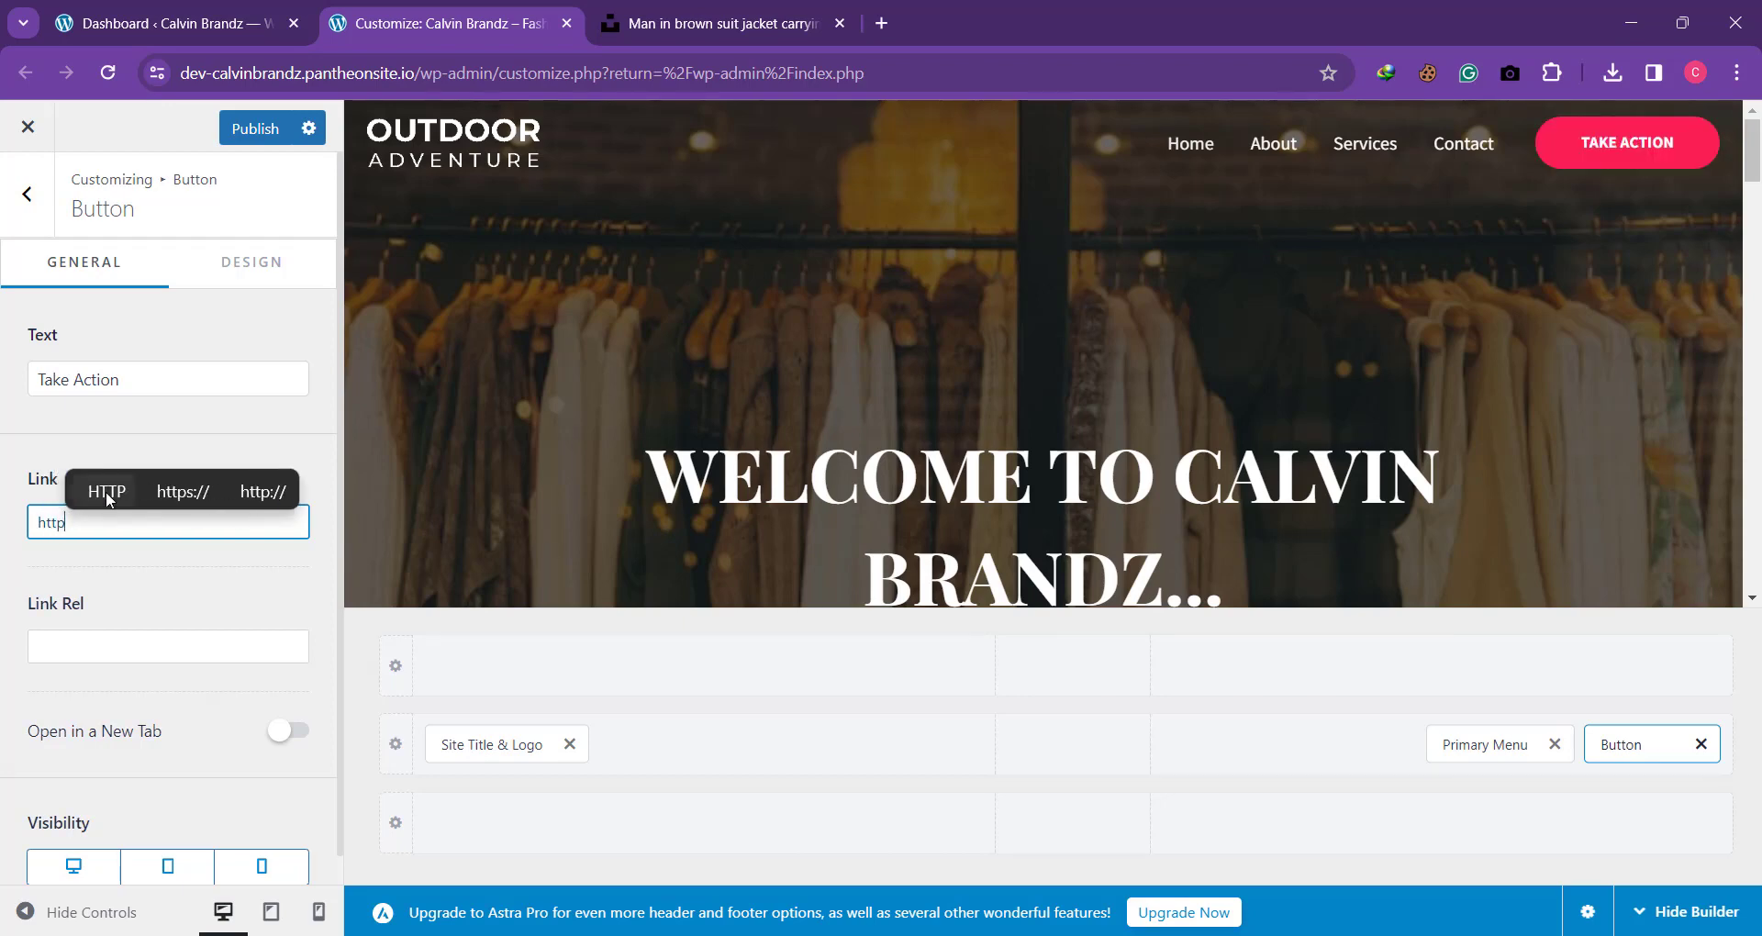
left_click(163, 497)
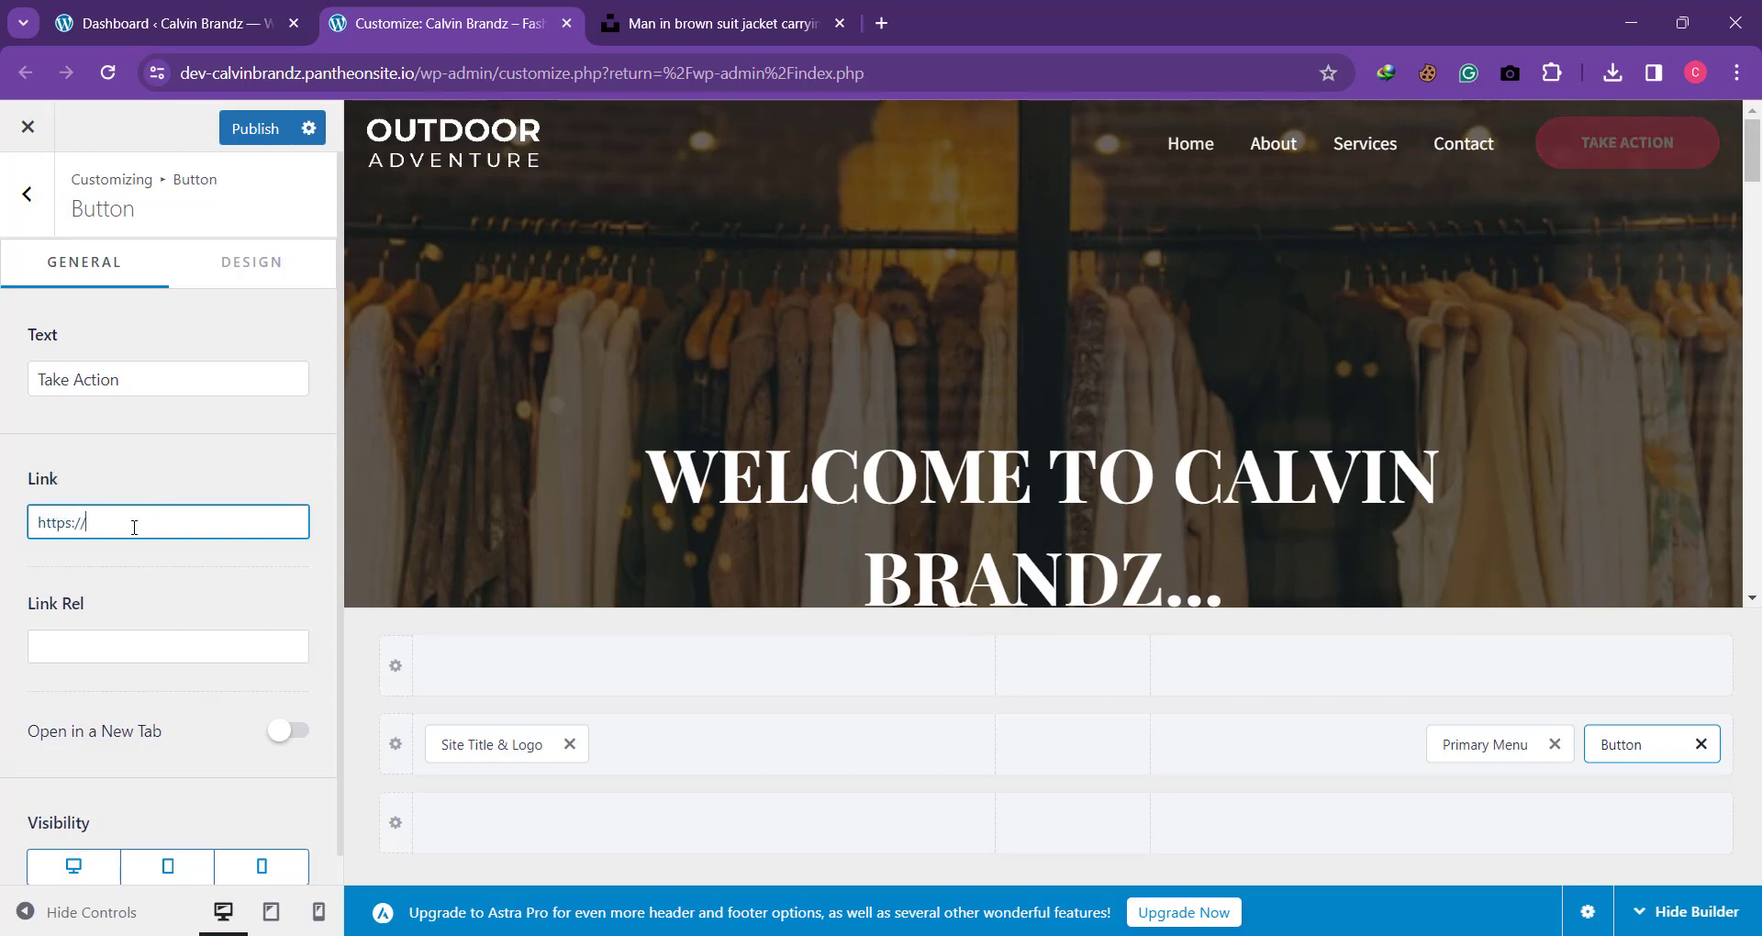
type("www.instagra")
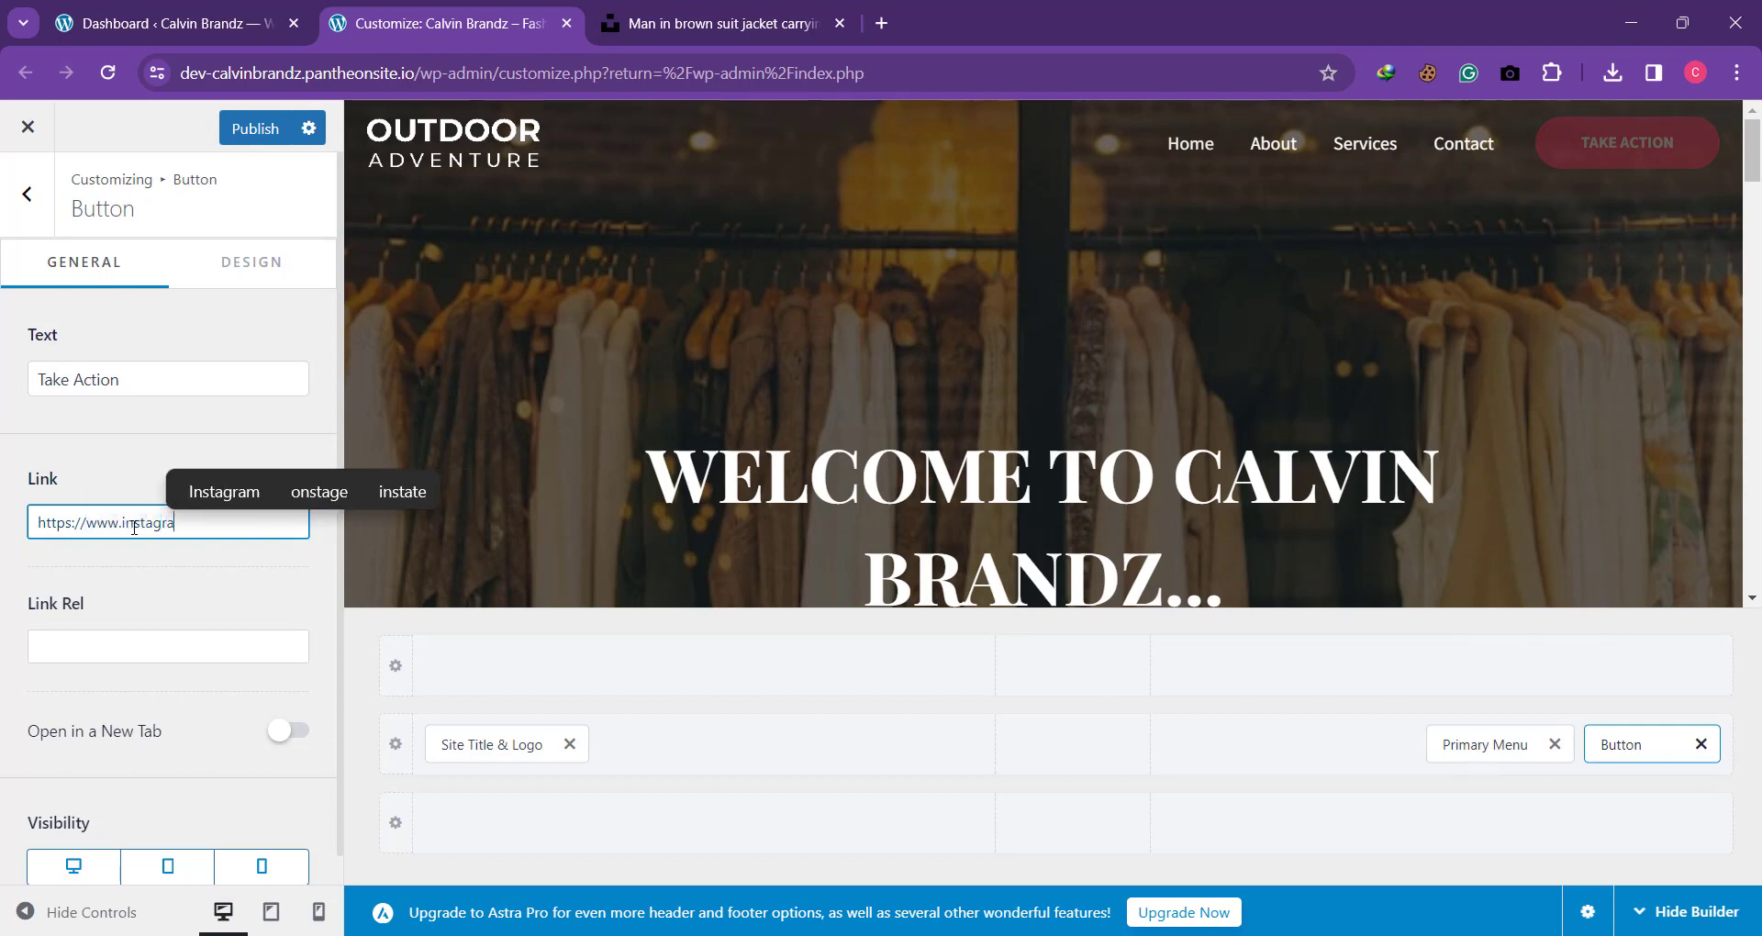
type("m.com")
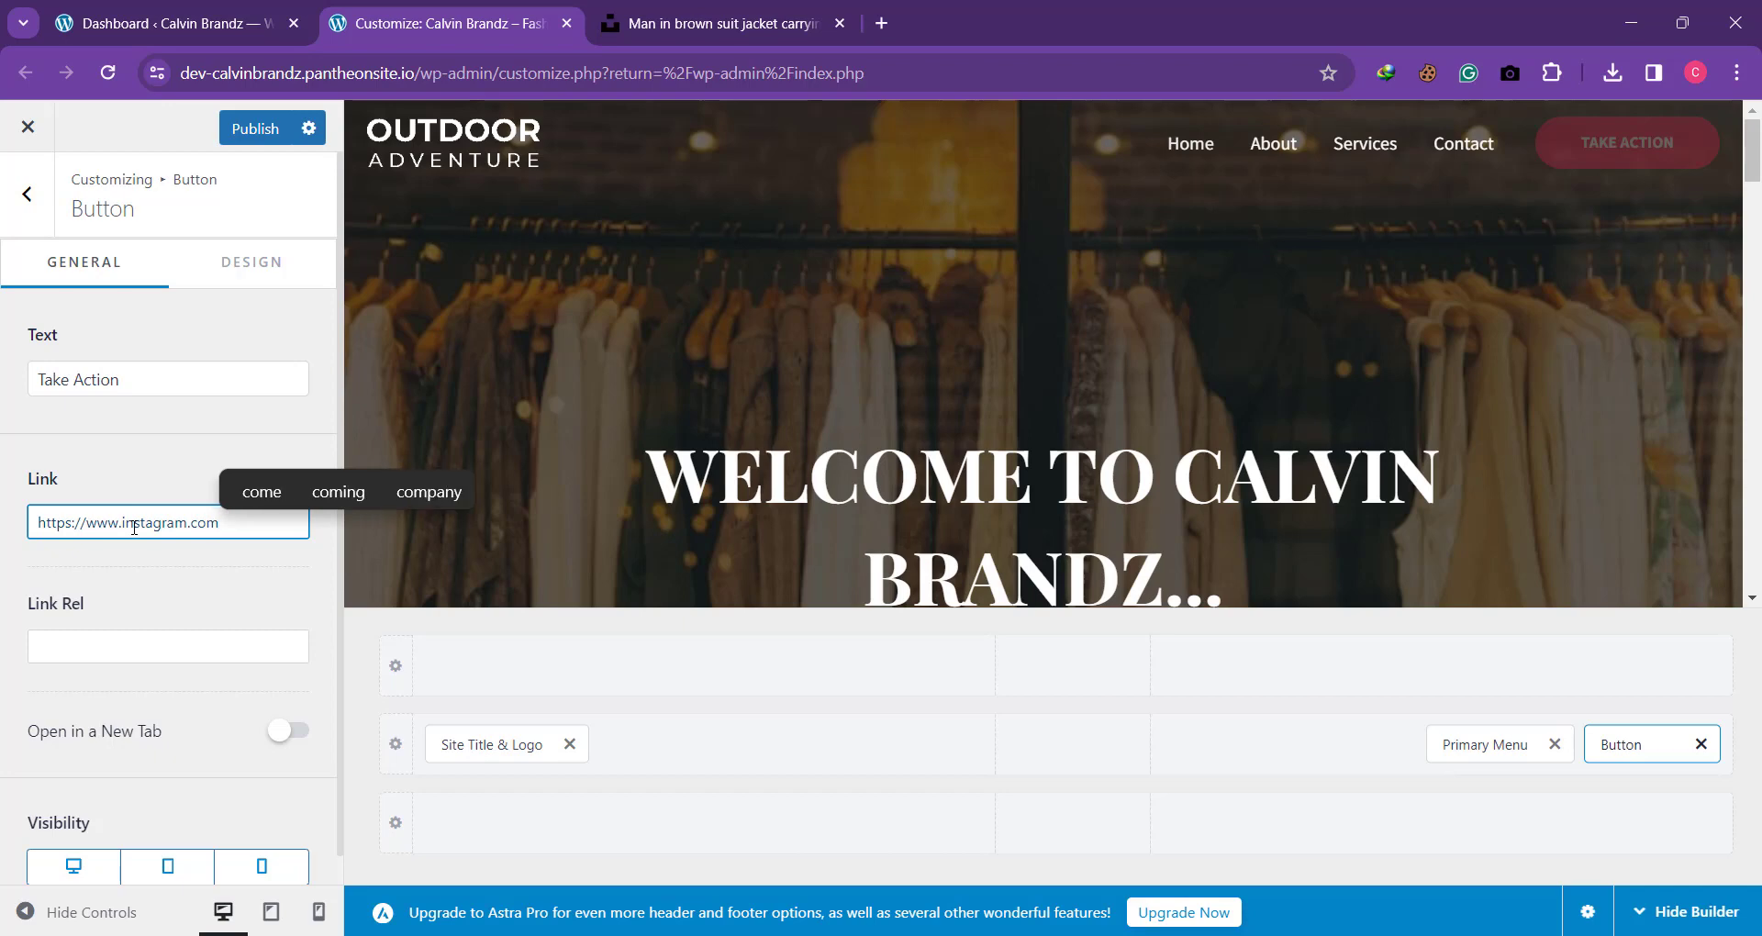
type("/")
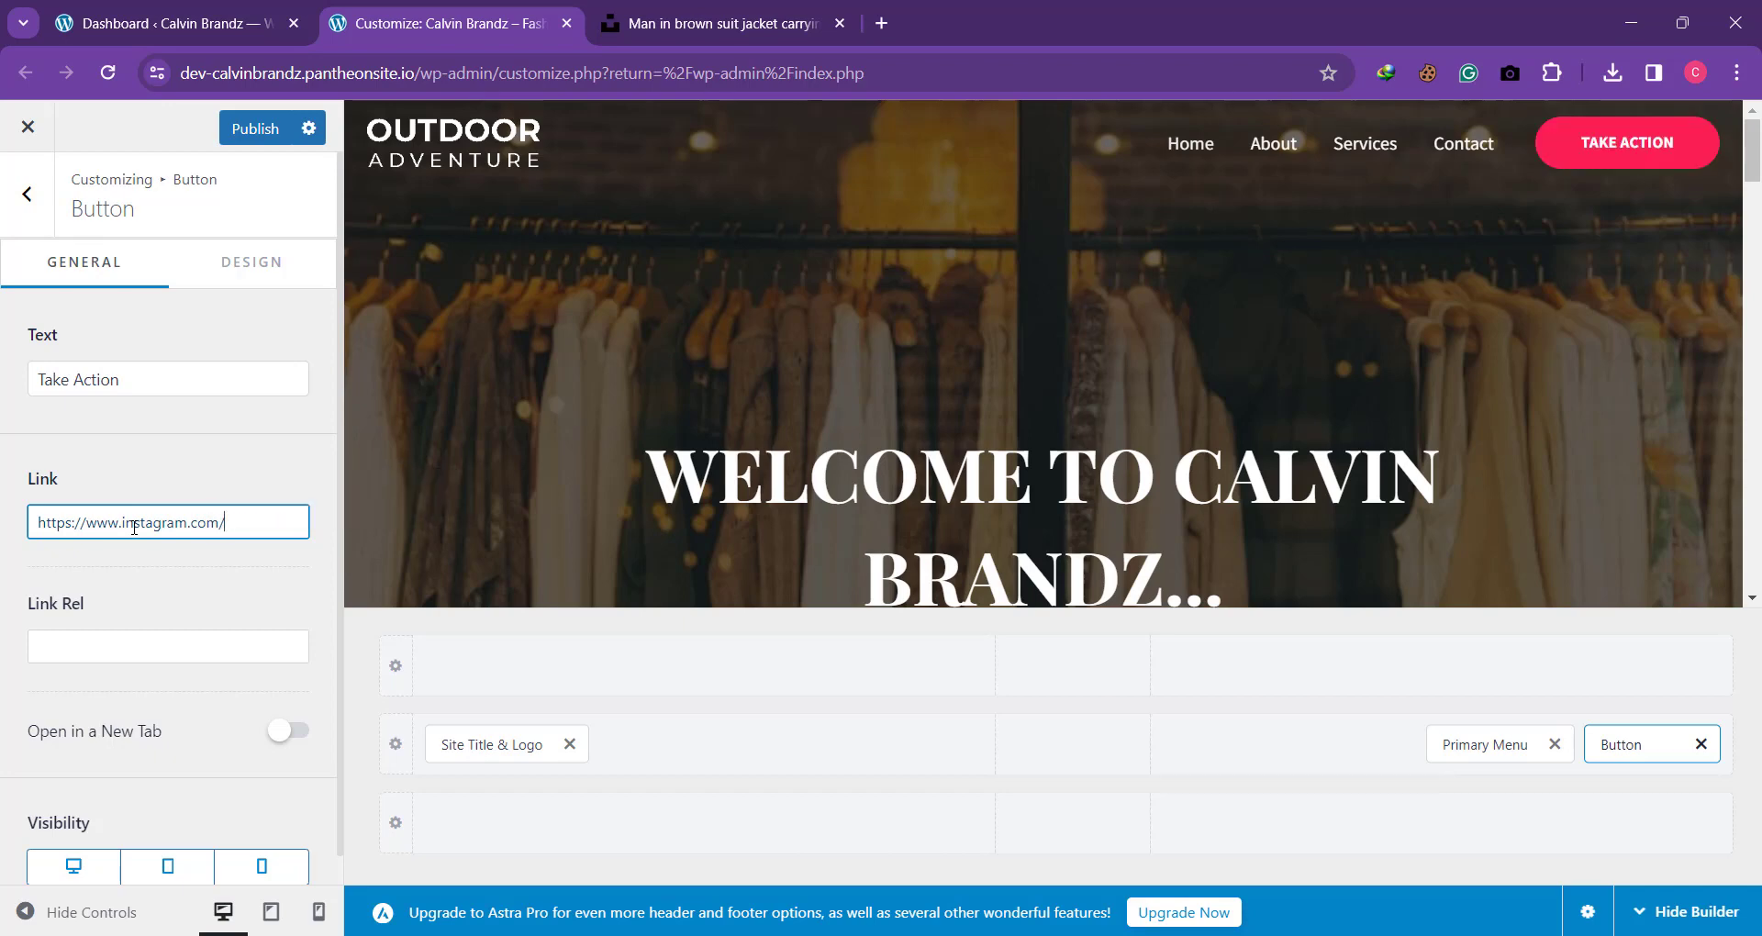
type("calvin")
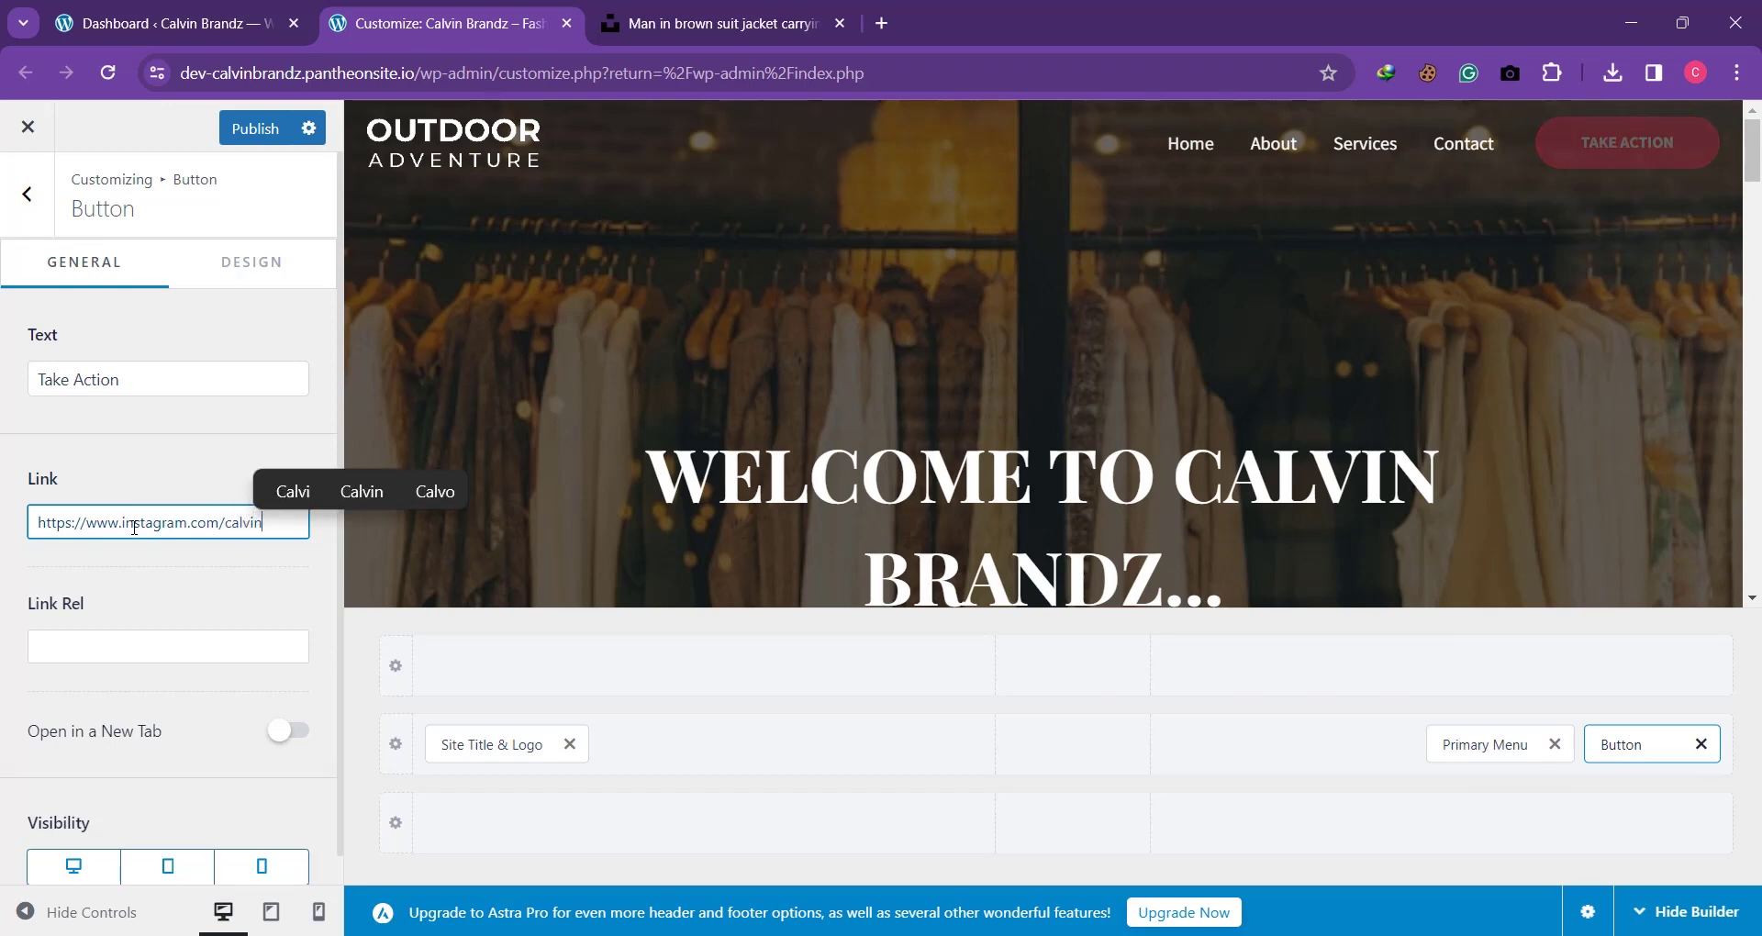
type("brandz")
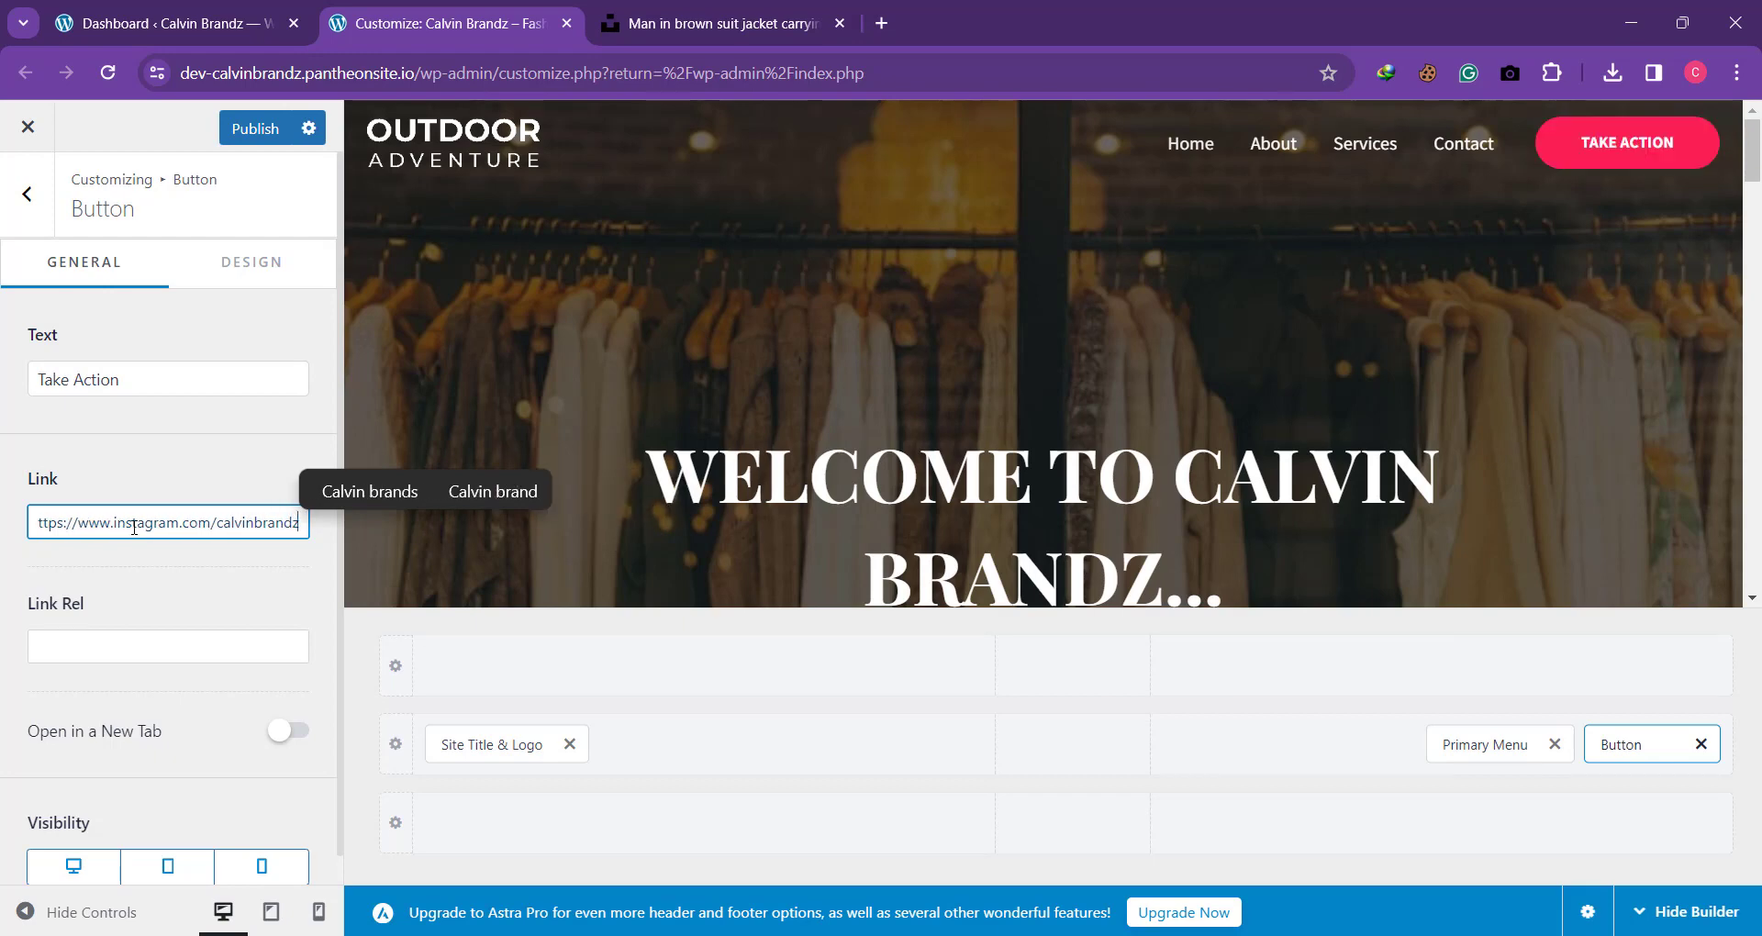
key("ctrl+a")
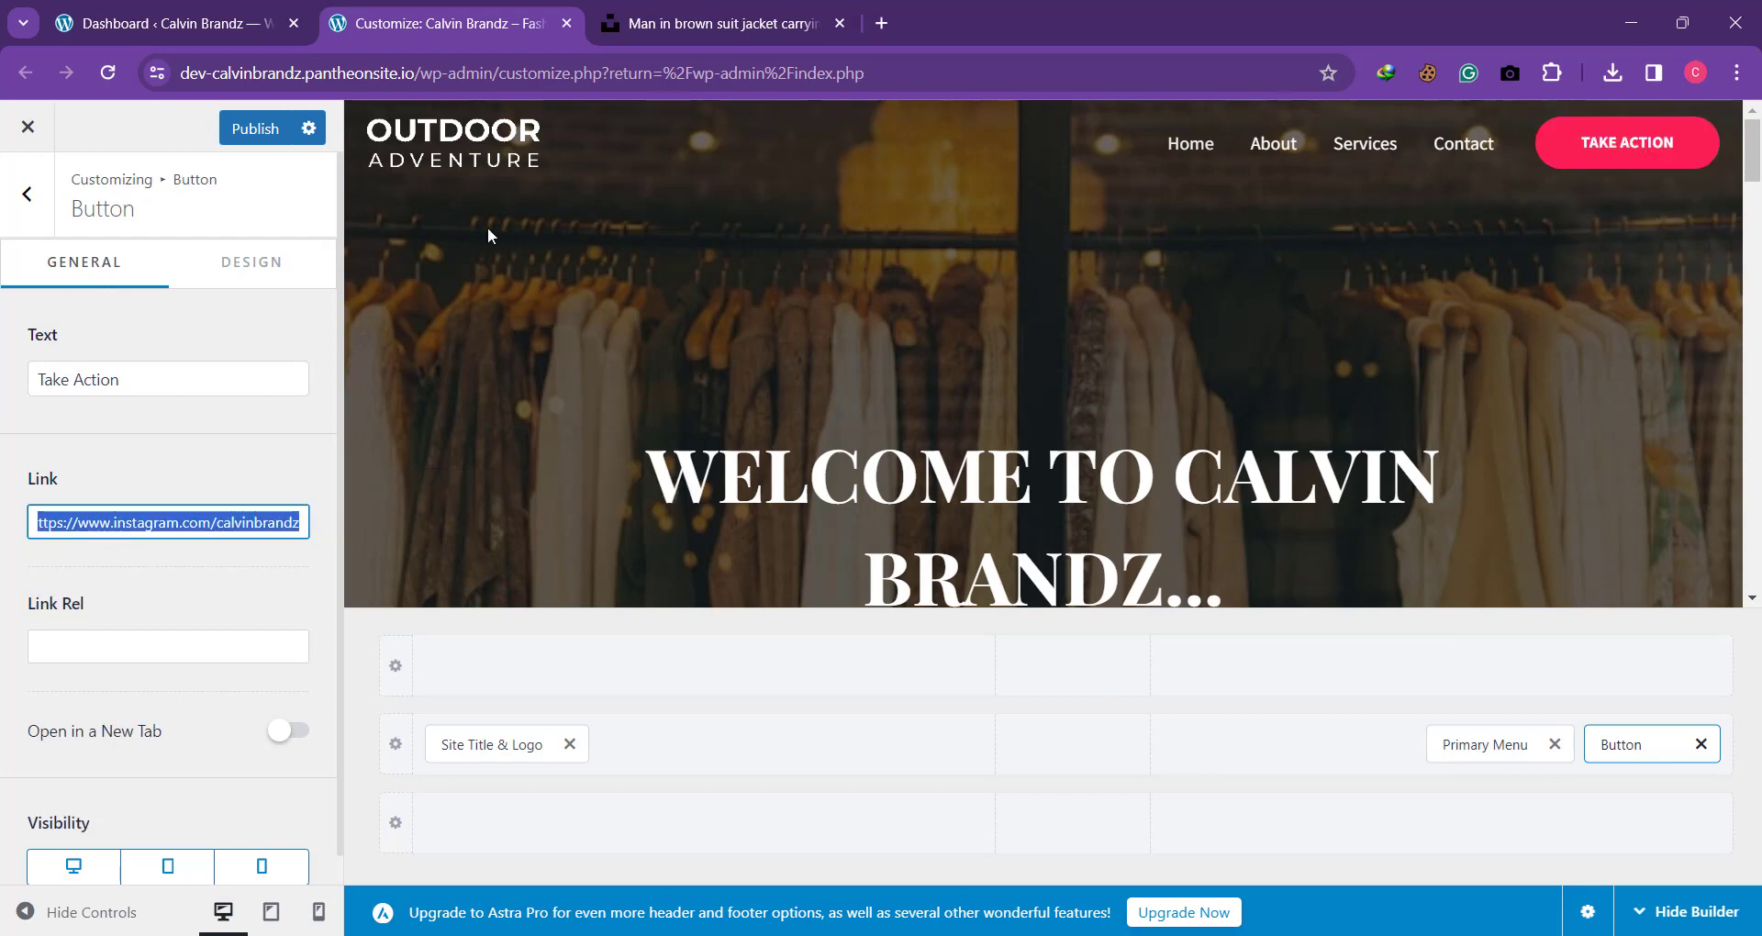
left_click(285, 136)
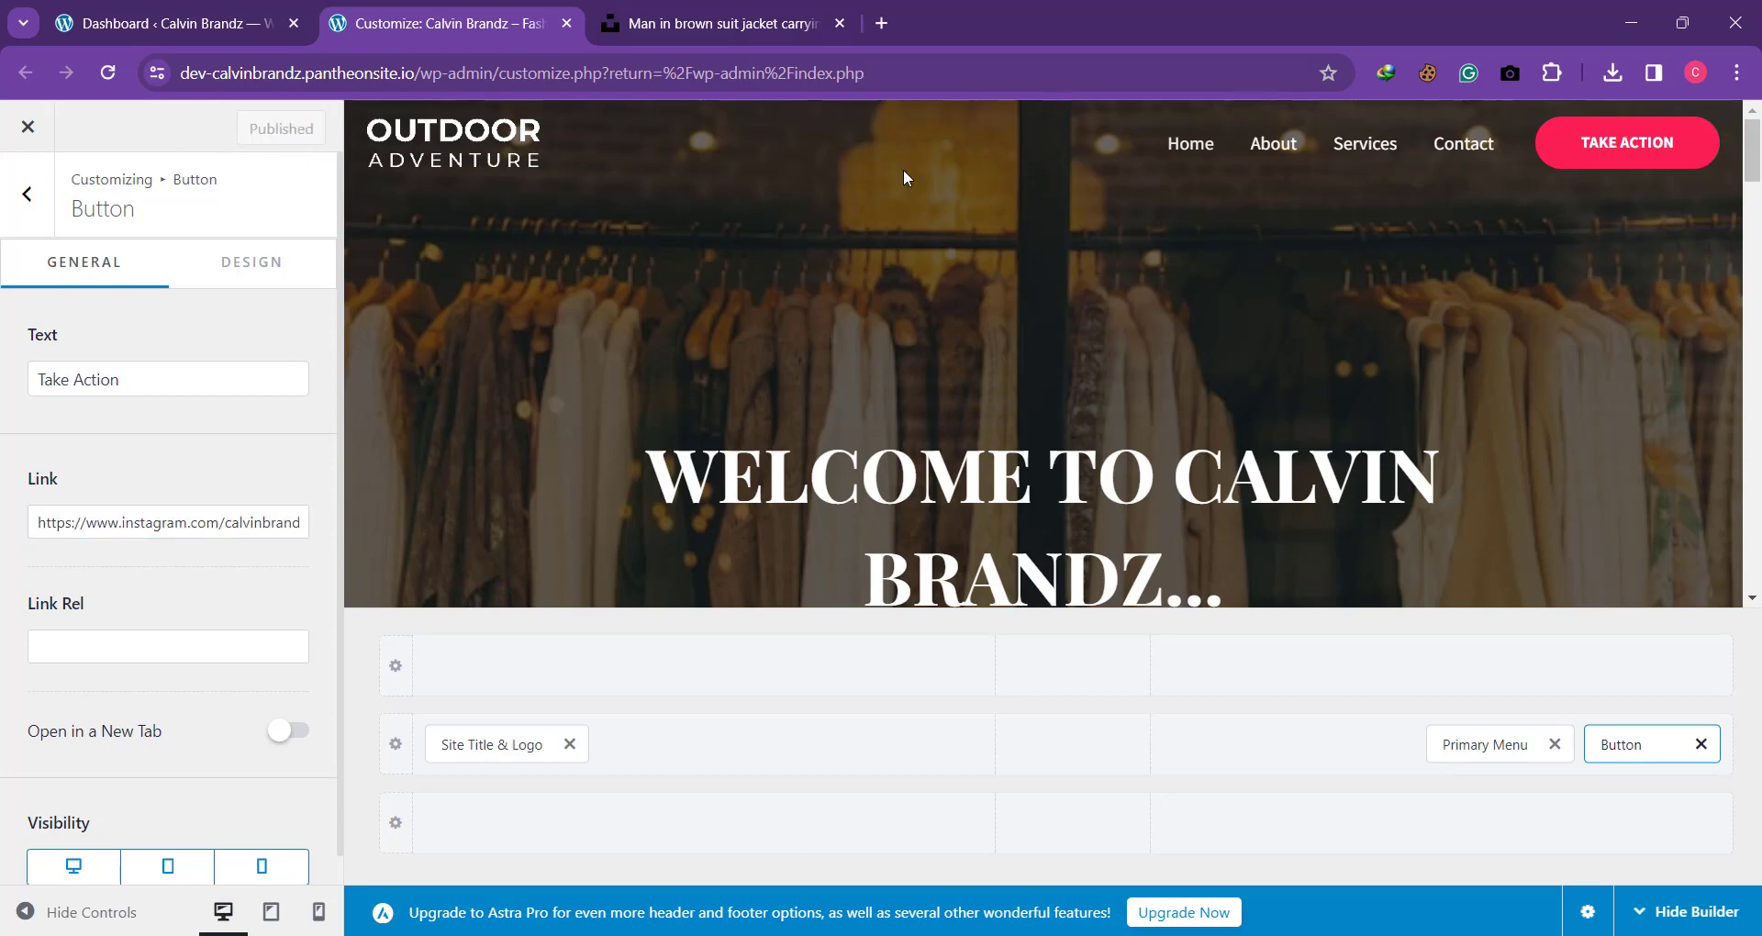
Step: Open the live site's home page in a new browser tab and test the Take Action button's Instagram link
left_click(417, 72)
left_click_drag(418, 72, 2, 94)
key("ctrl+c")
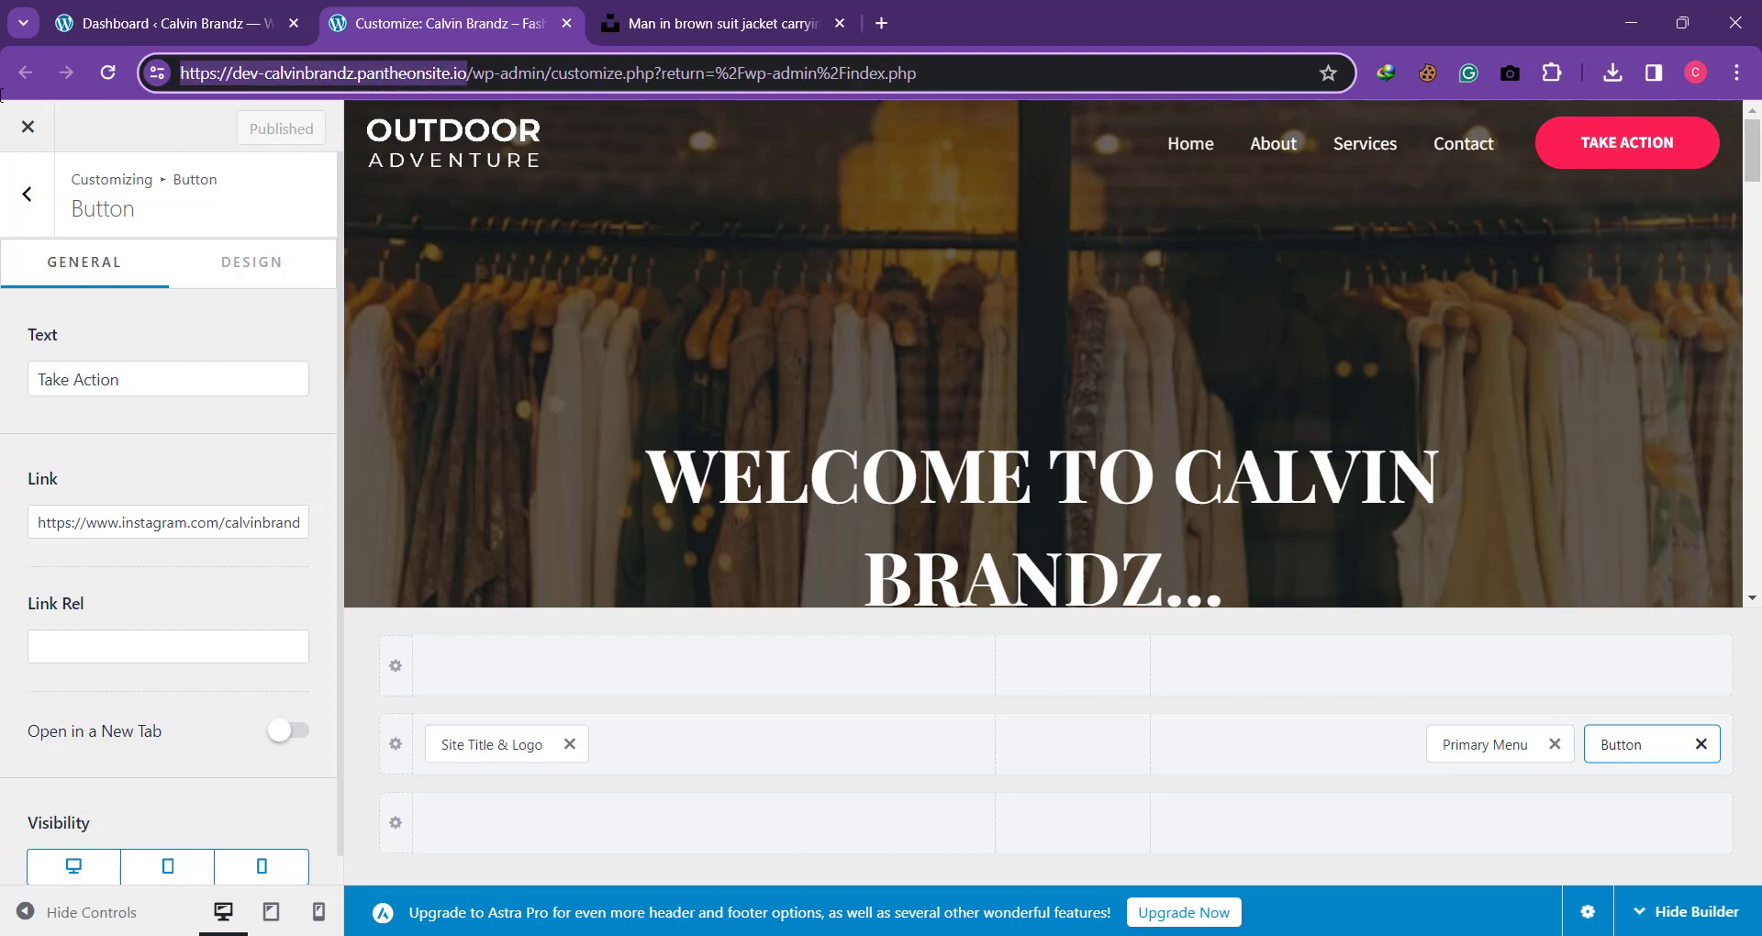
left_click(883, 23)
left_click(860, 67)
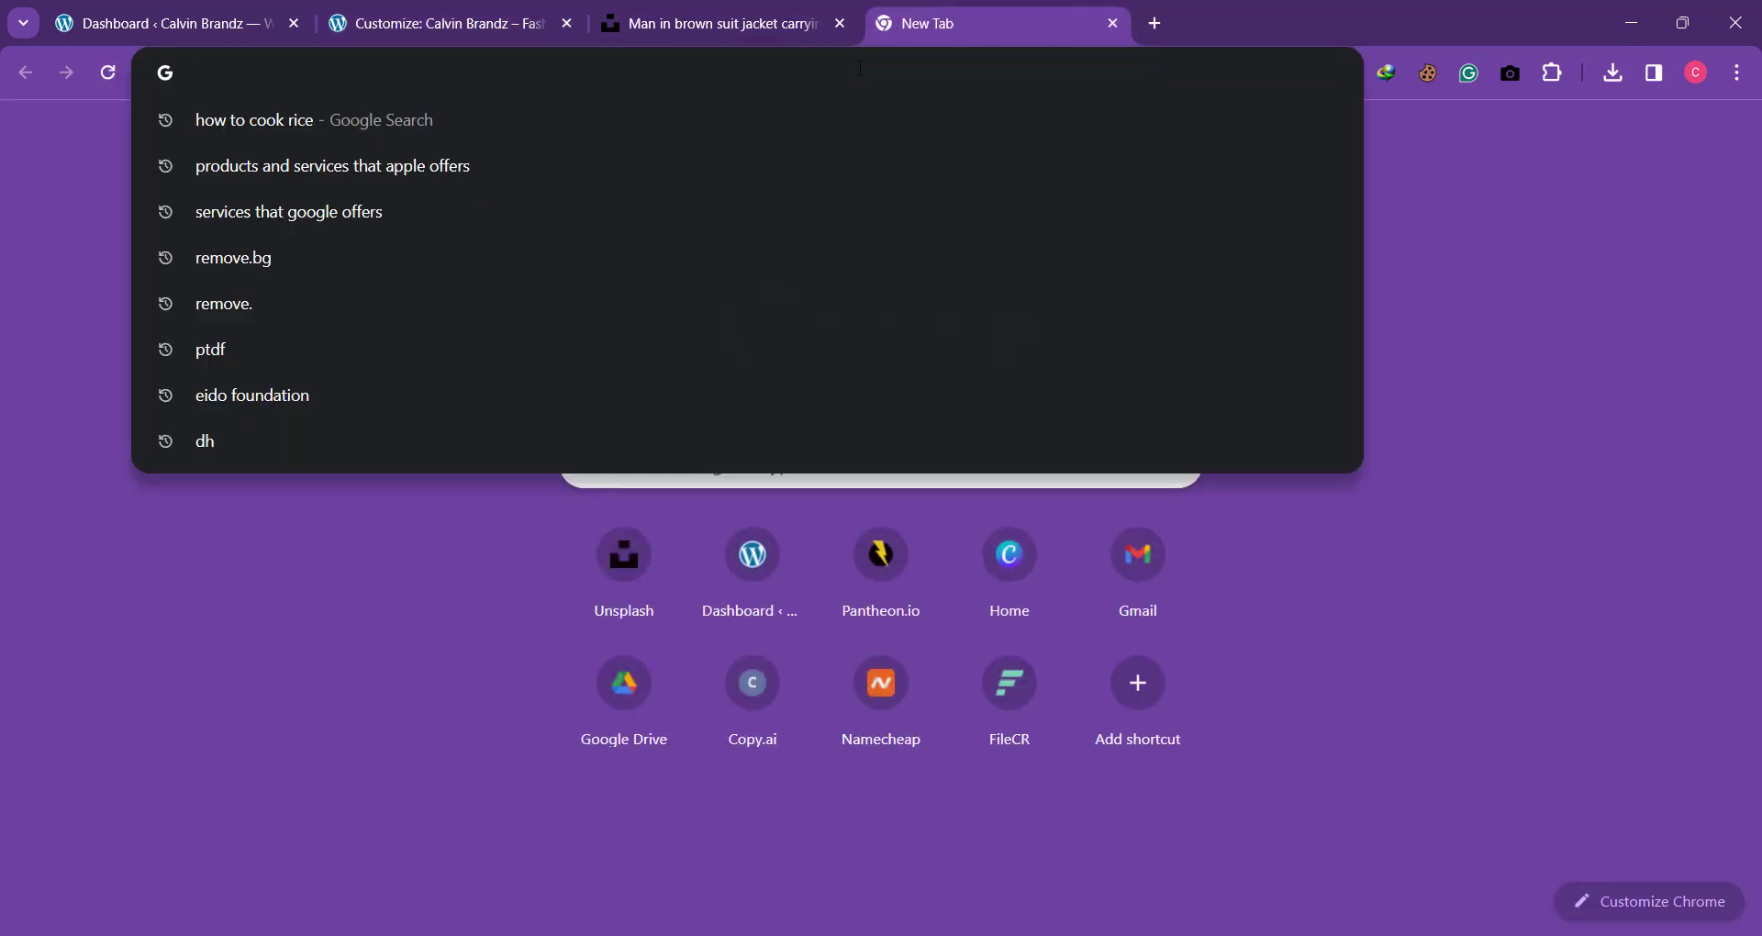
key("ctrl+v")
key("Return")
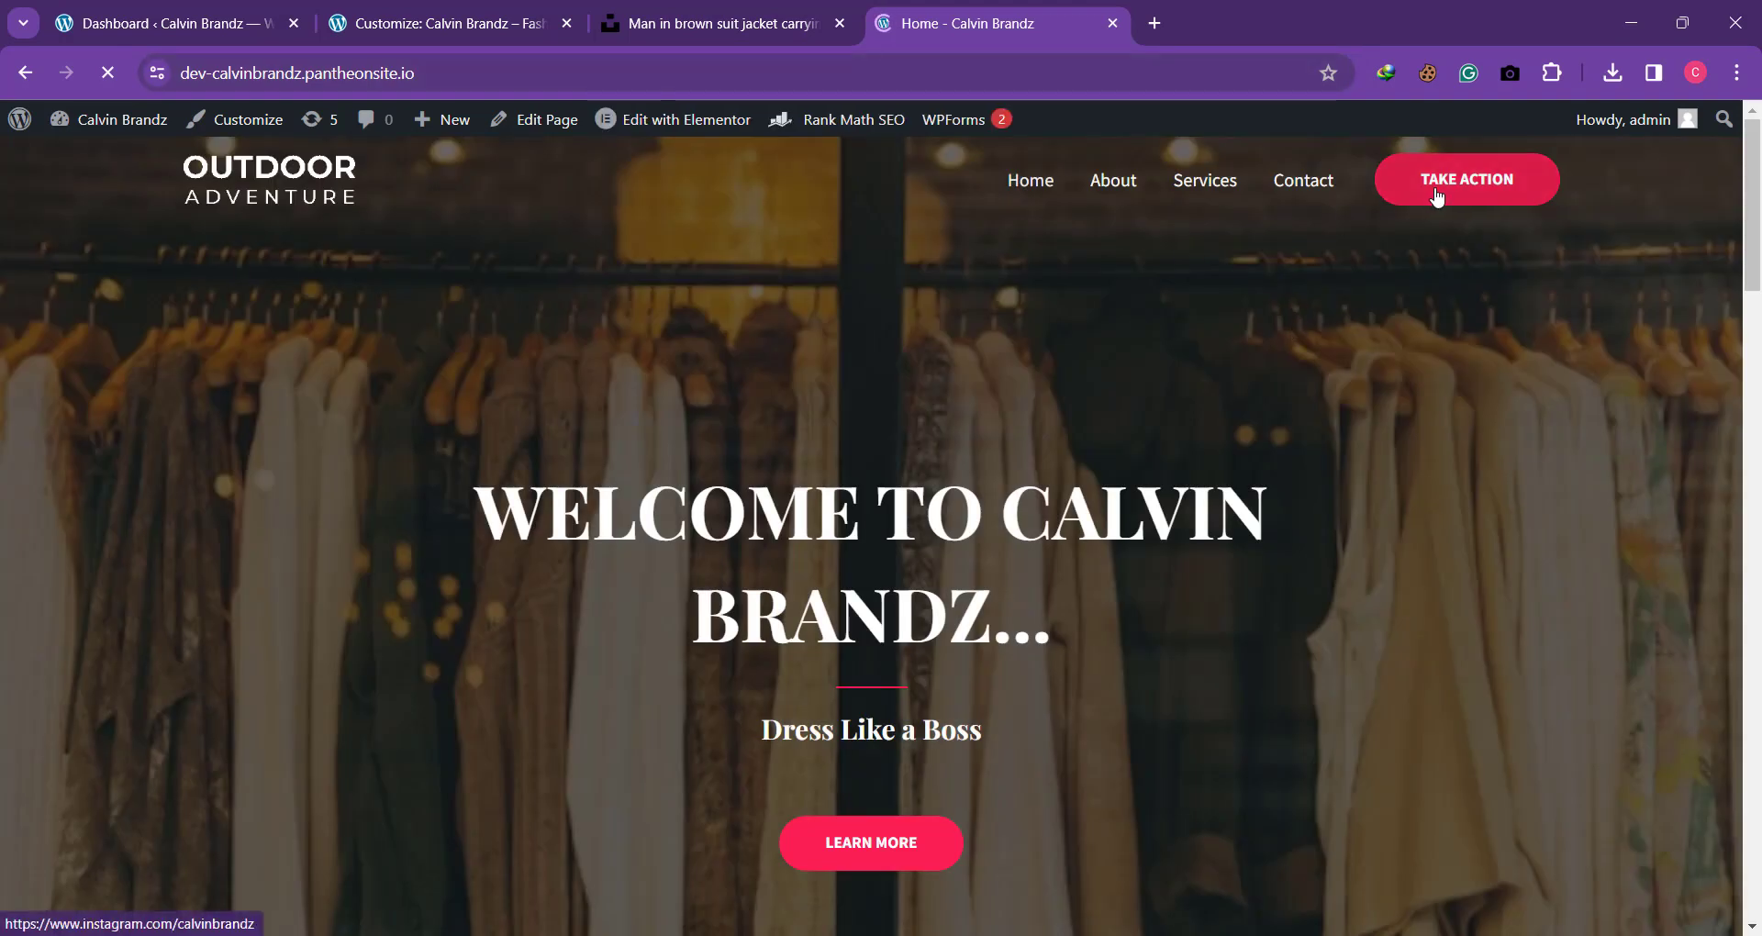
left_click(1437, 196)
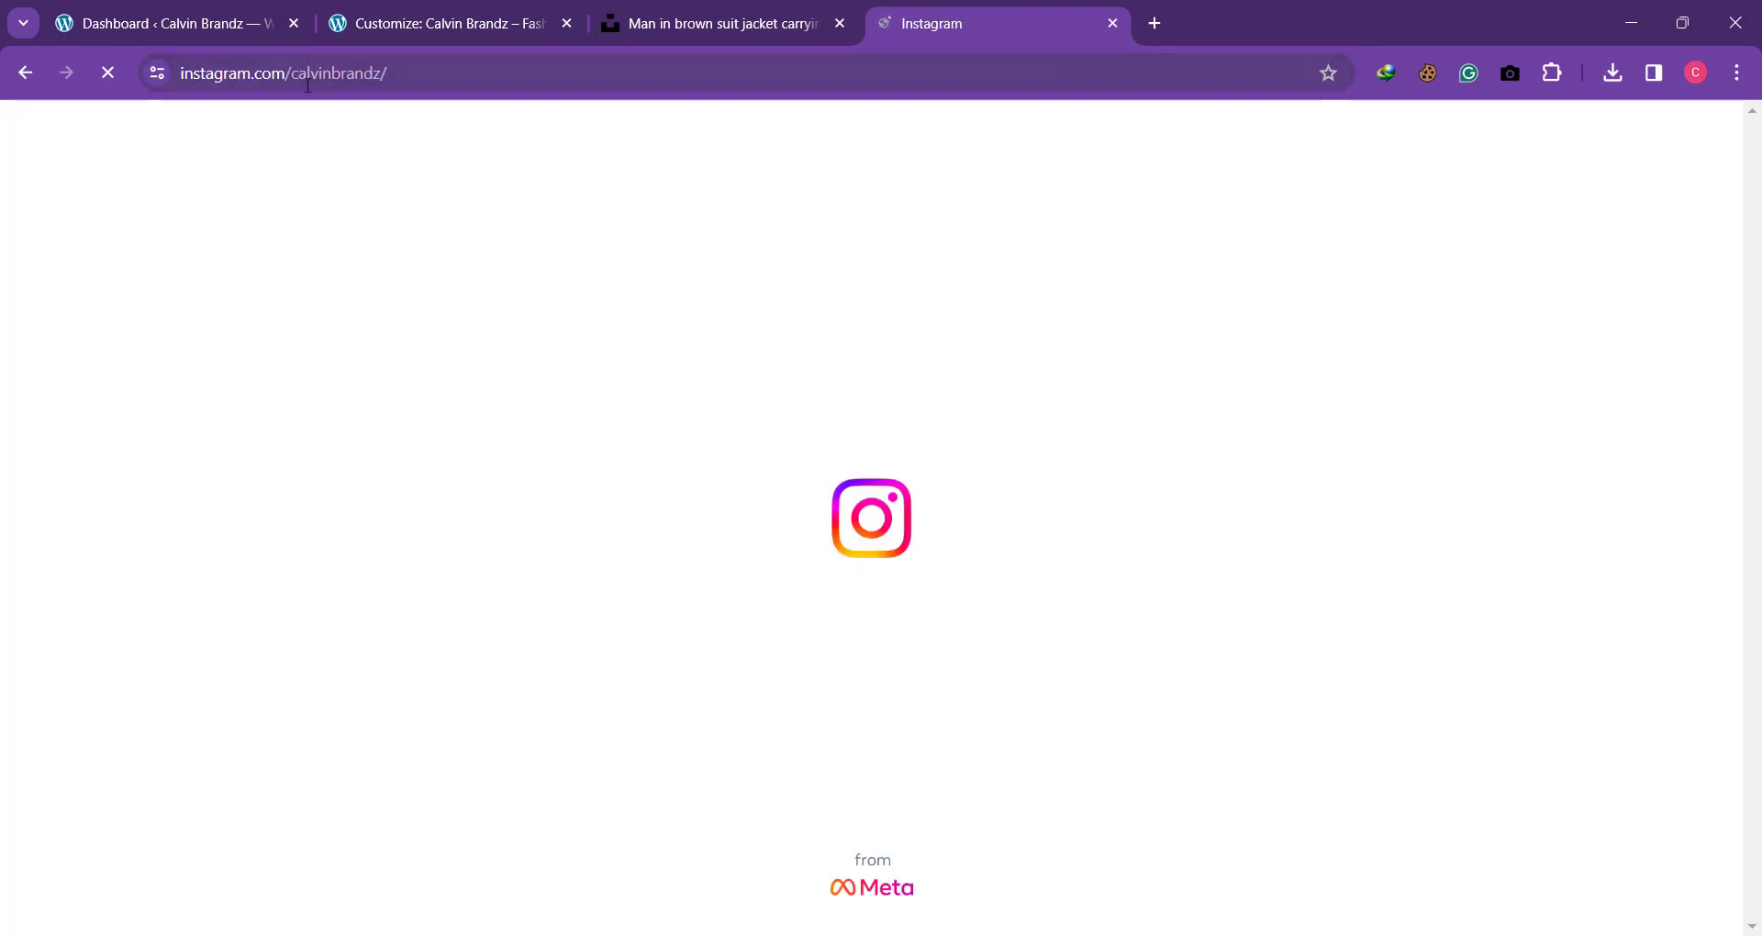
left_click(27, 74)
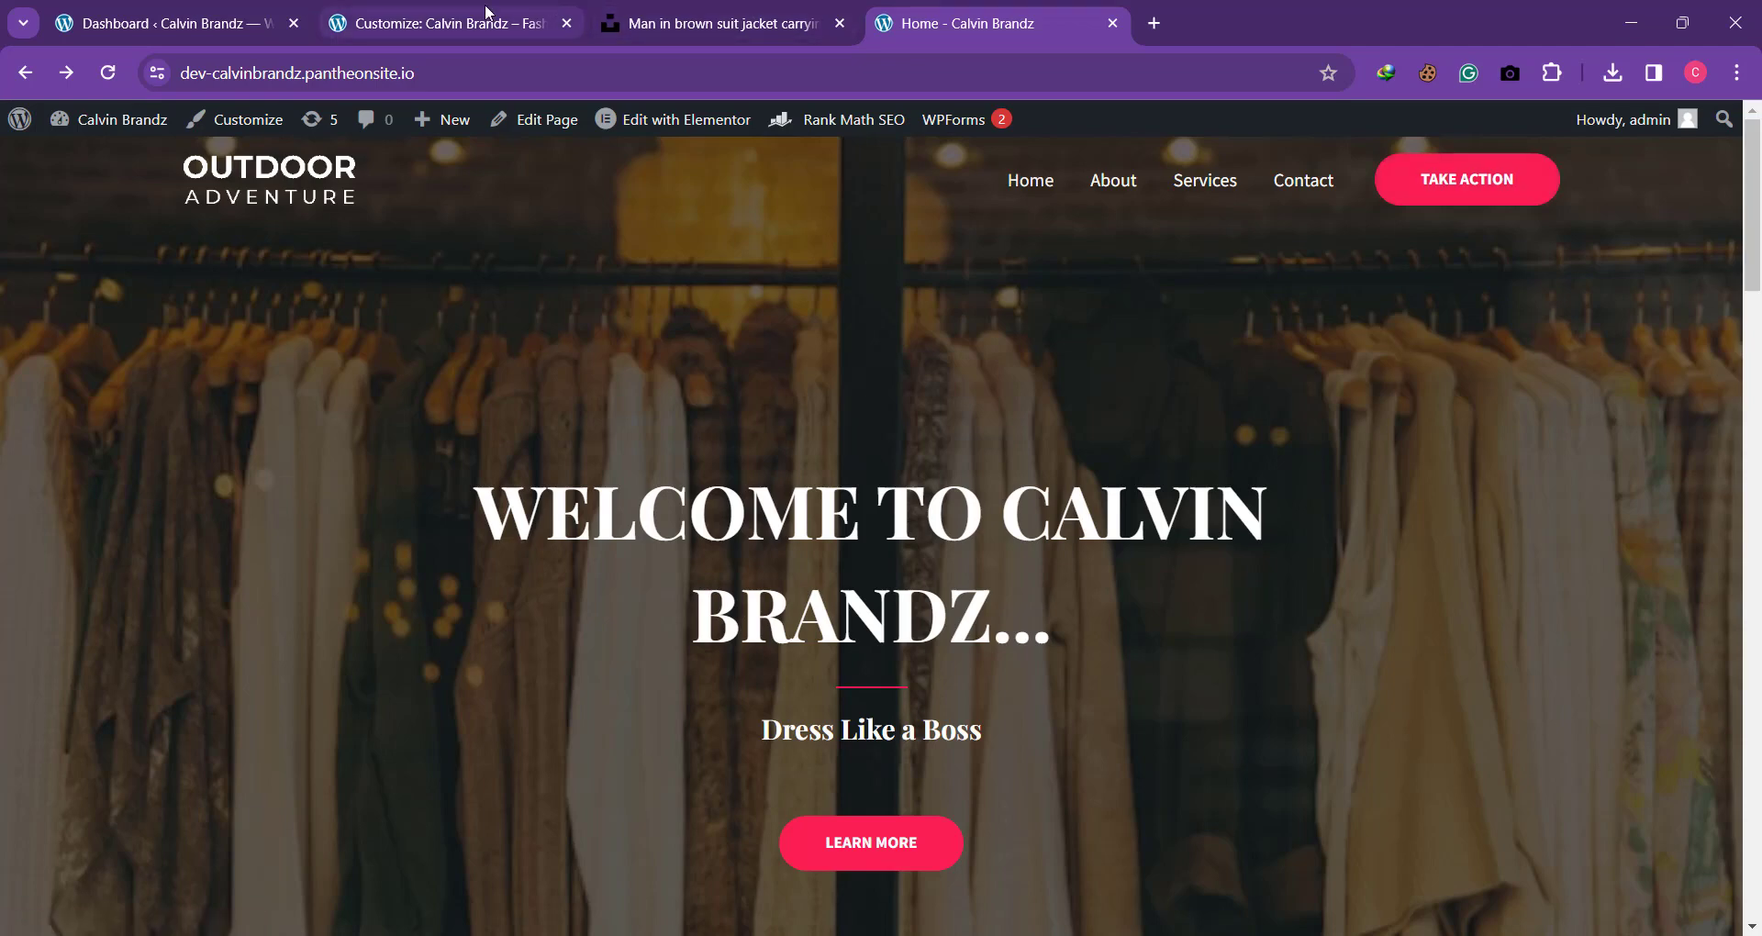
Step: Return to the customizer and review the home page preview from the header down to the footer
left_click(463, 23)
left_click(202, 510)
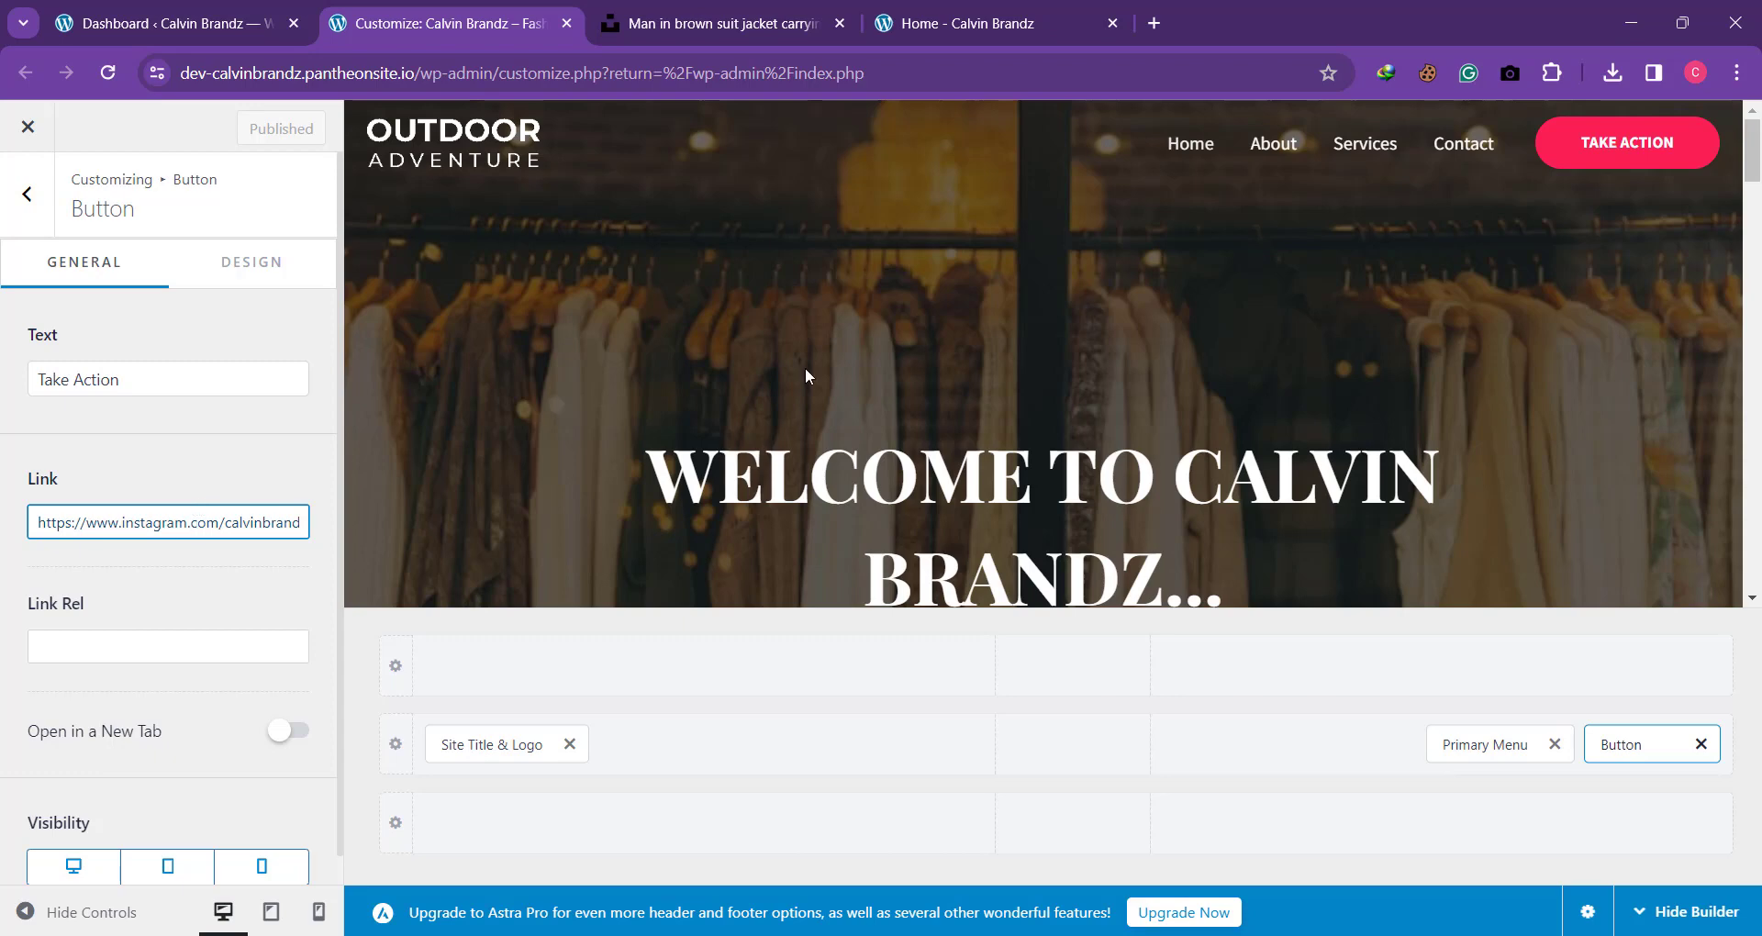
scroll(805, 367, "down", 15)
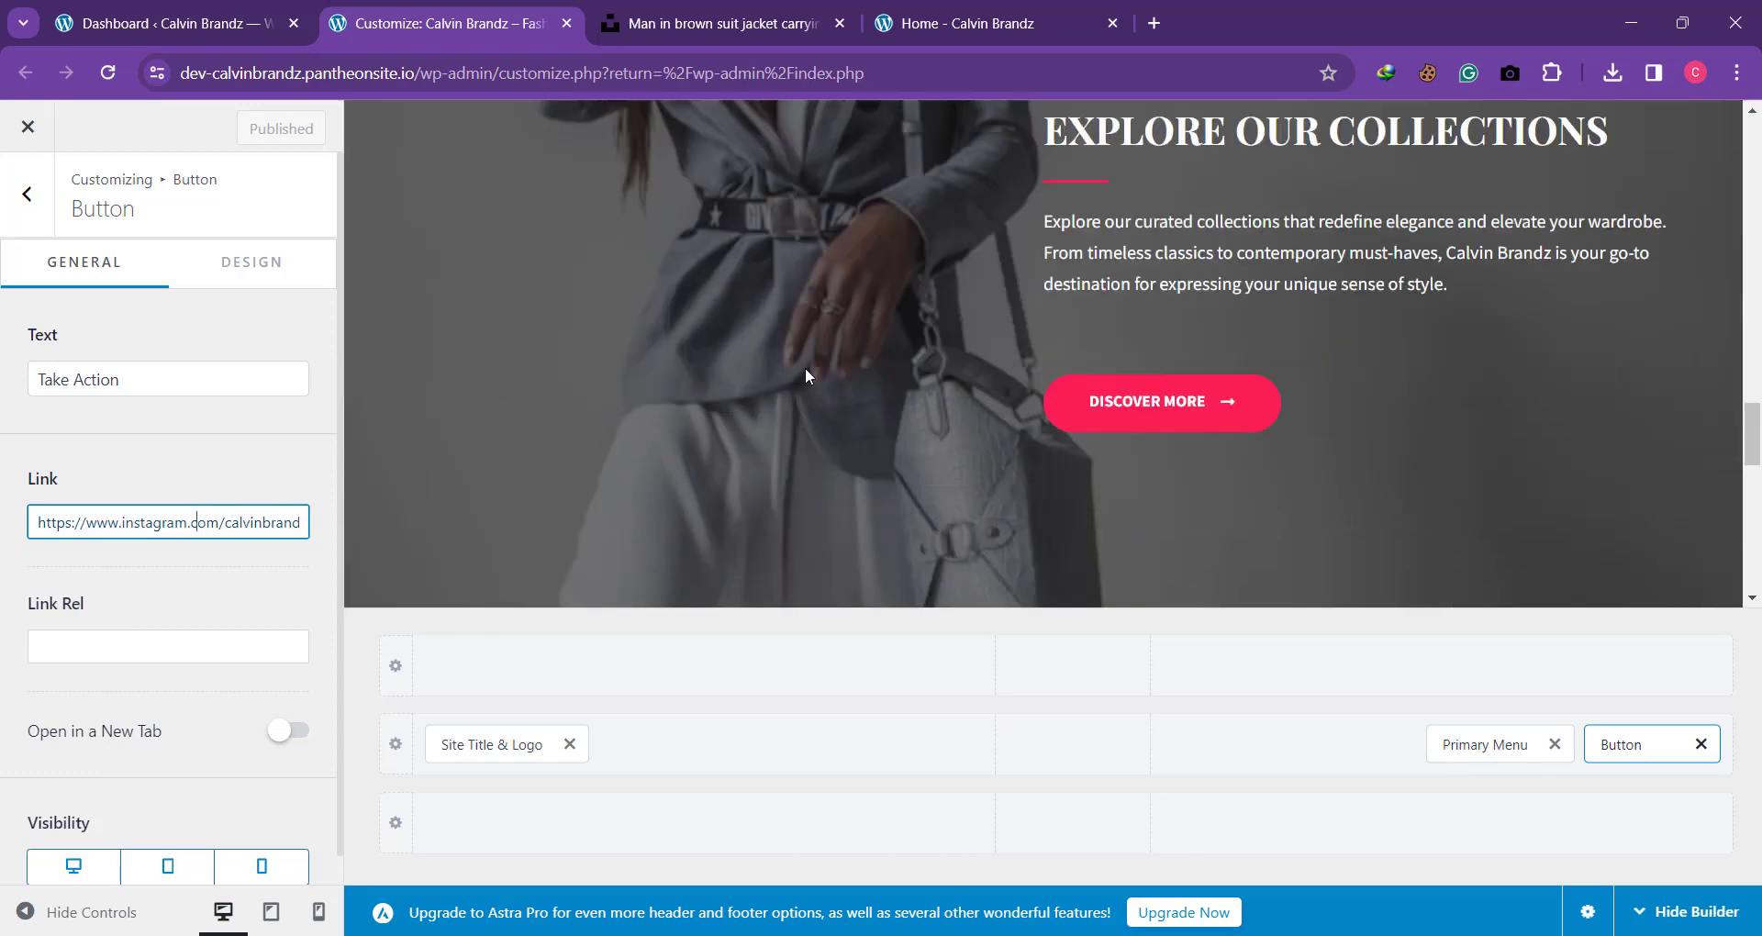
scroll(805, 376, "down", 10)
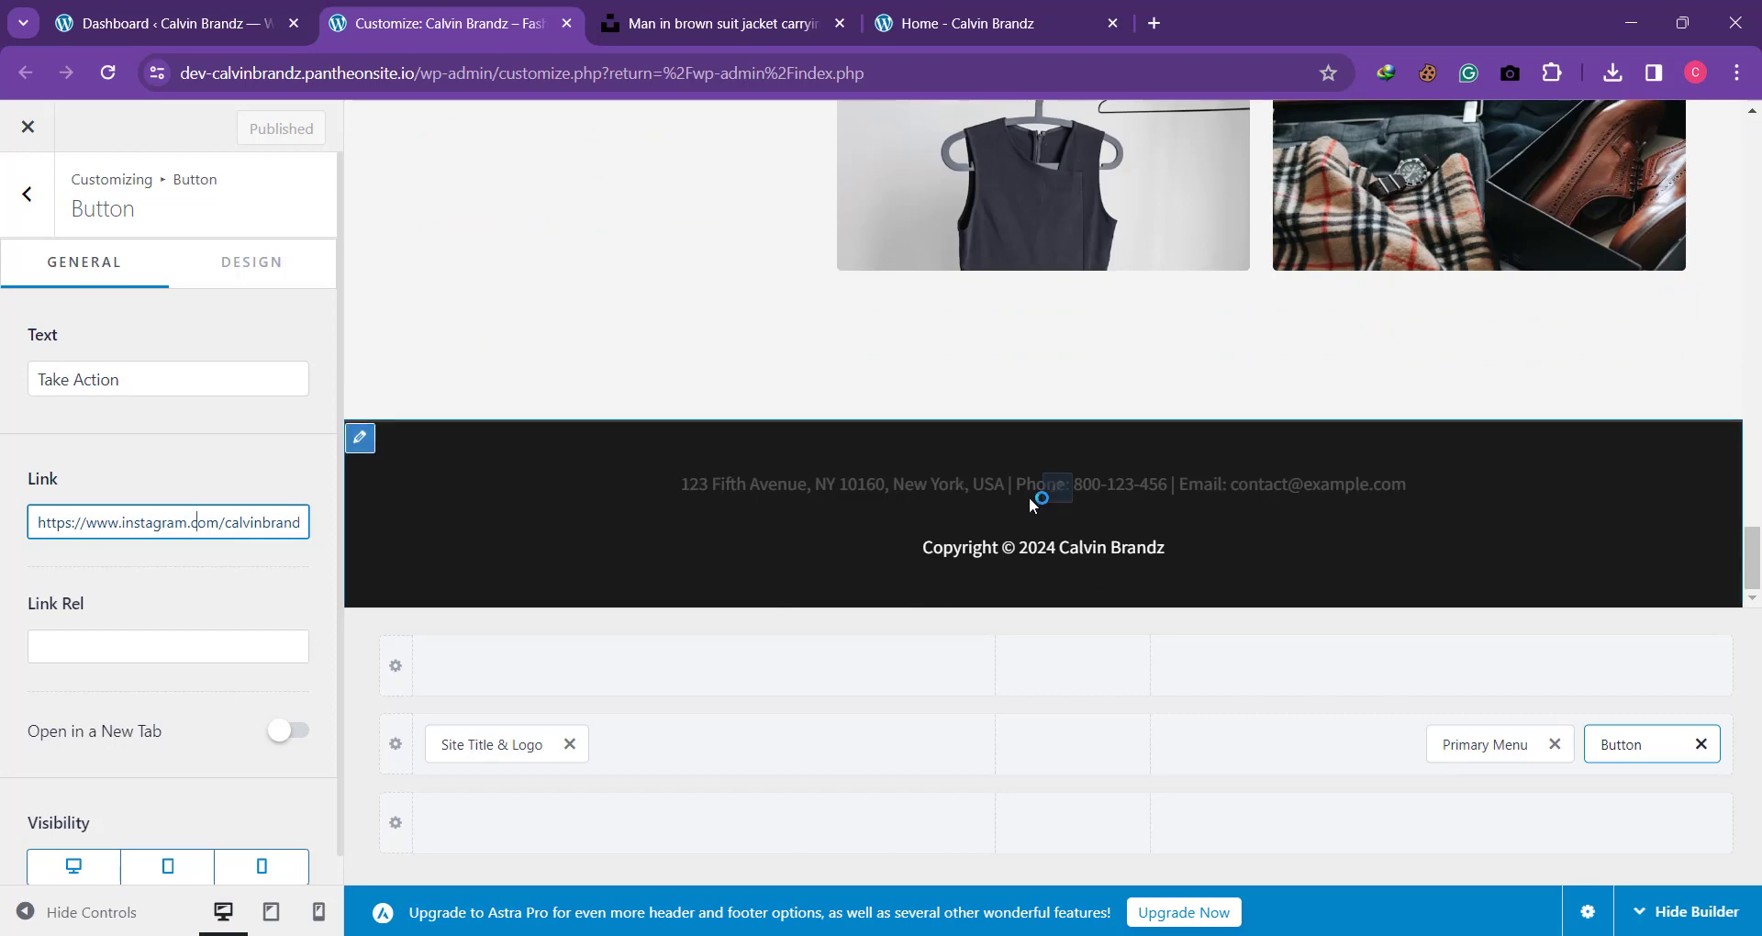
scroll(1030, 499, "up", 20)
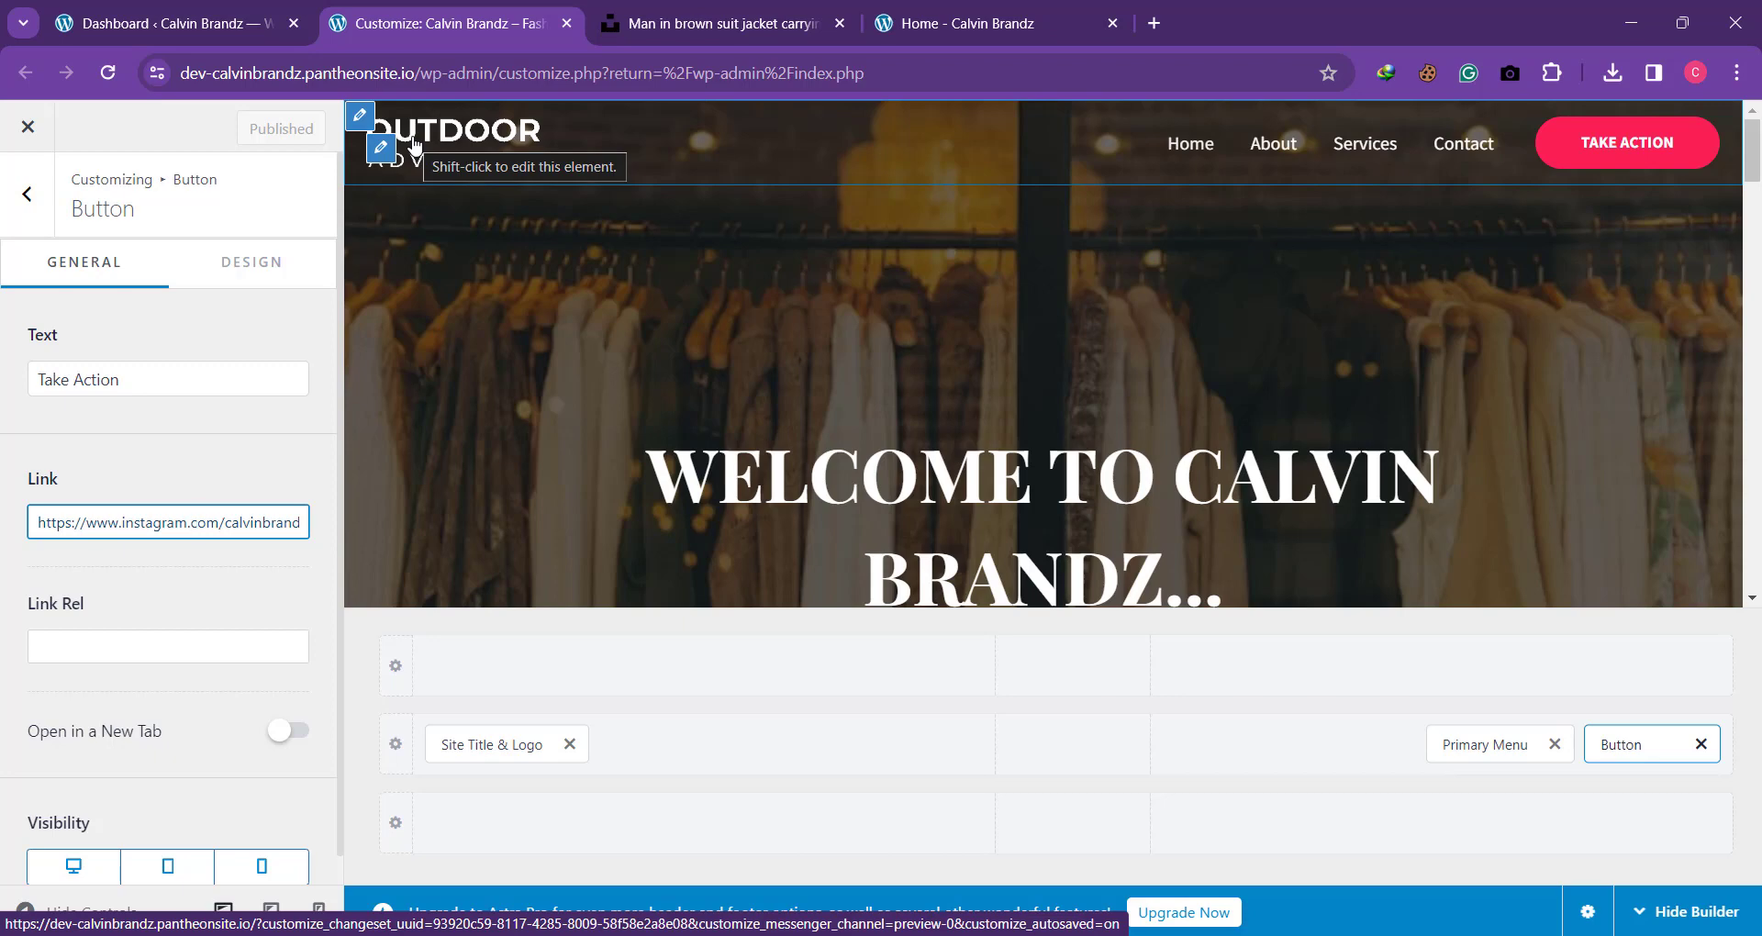
Step: Leave the header button's settings and open the Transparent Header settings of the Header Builder
left_click(48, 222)
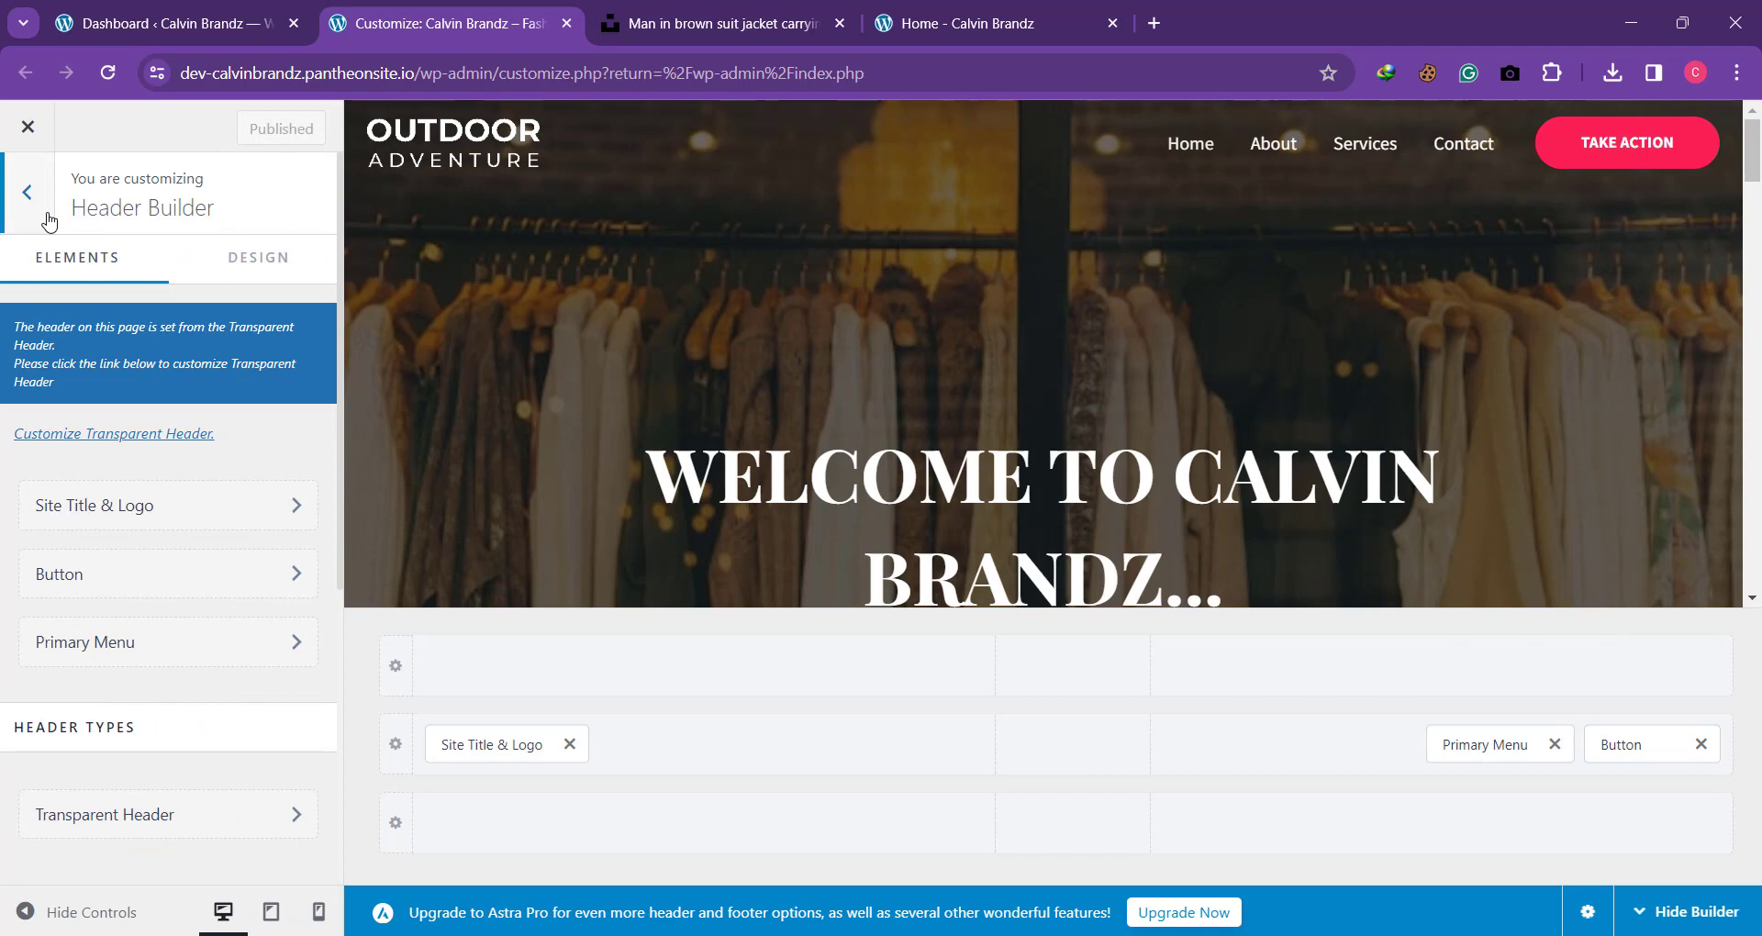
left_click(49, 222)
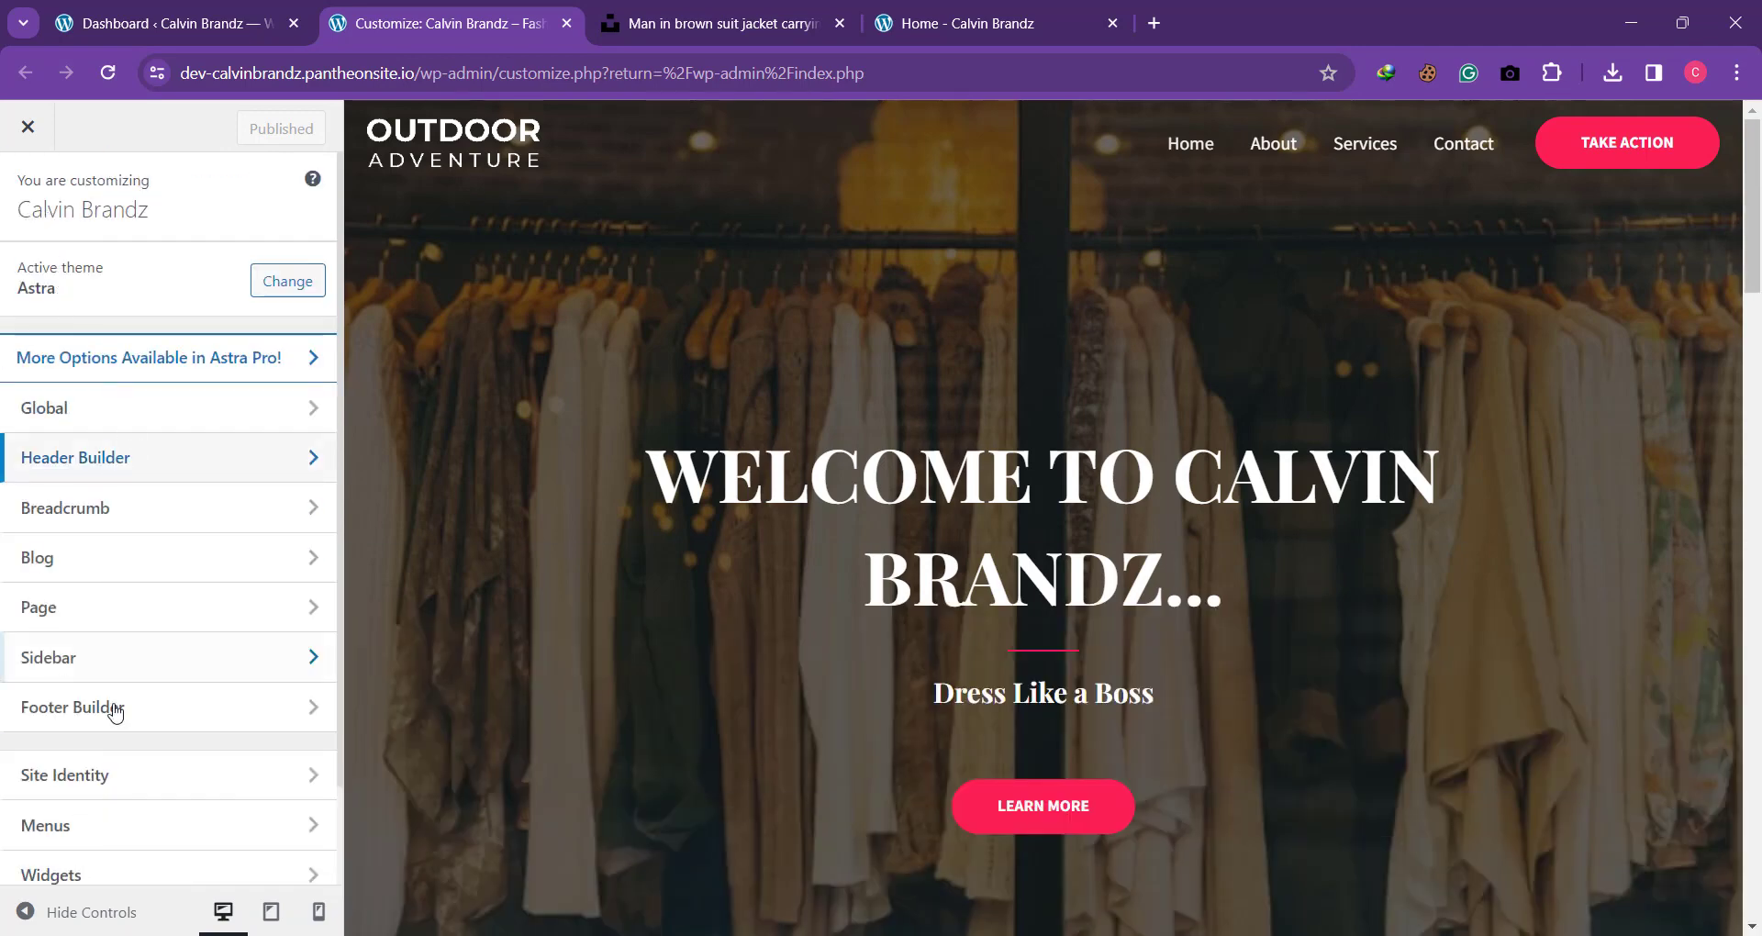
scroll(115, 711, "down", 1)
scroll(114, 712, "up", 1)
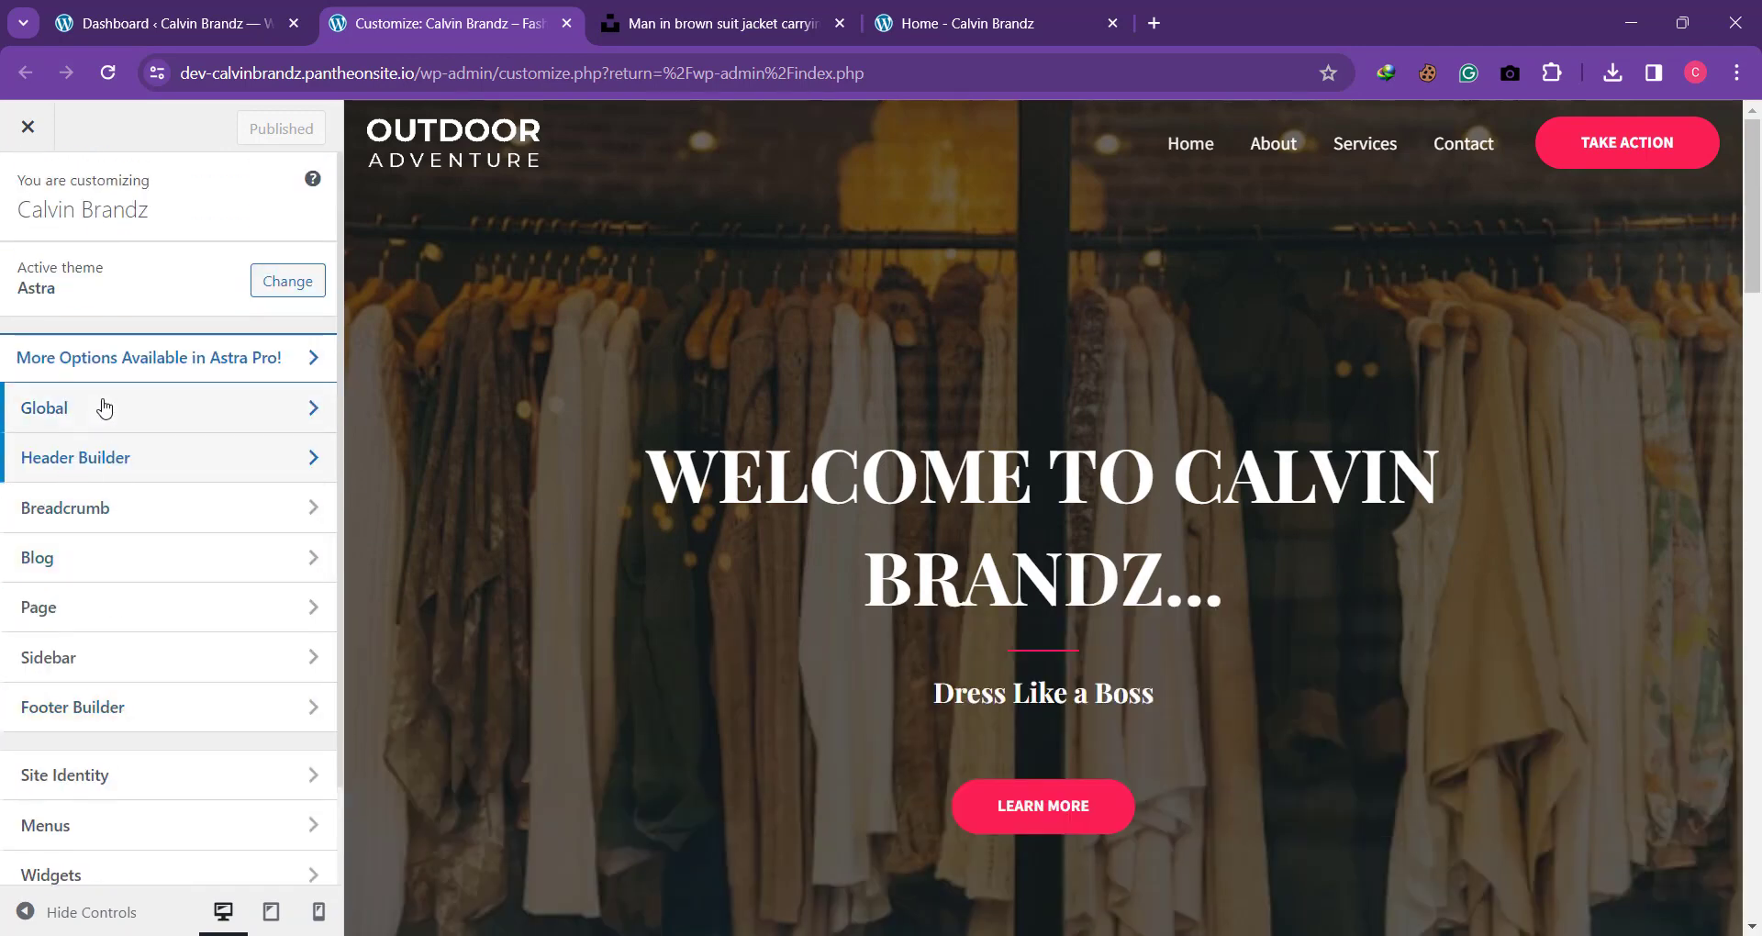
left_click(50, 463)
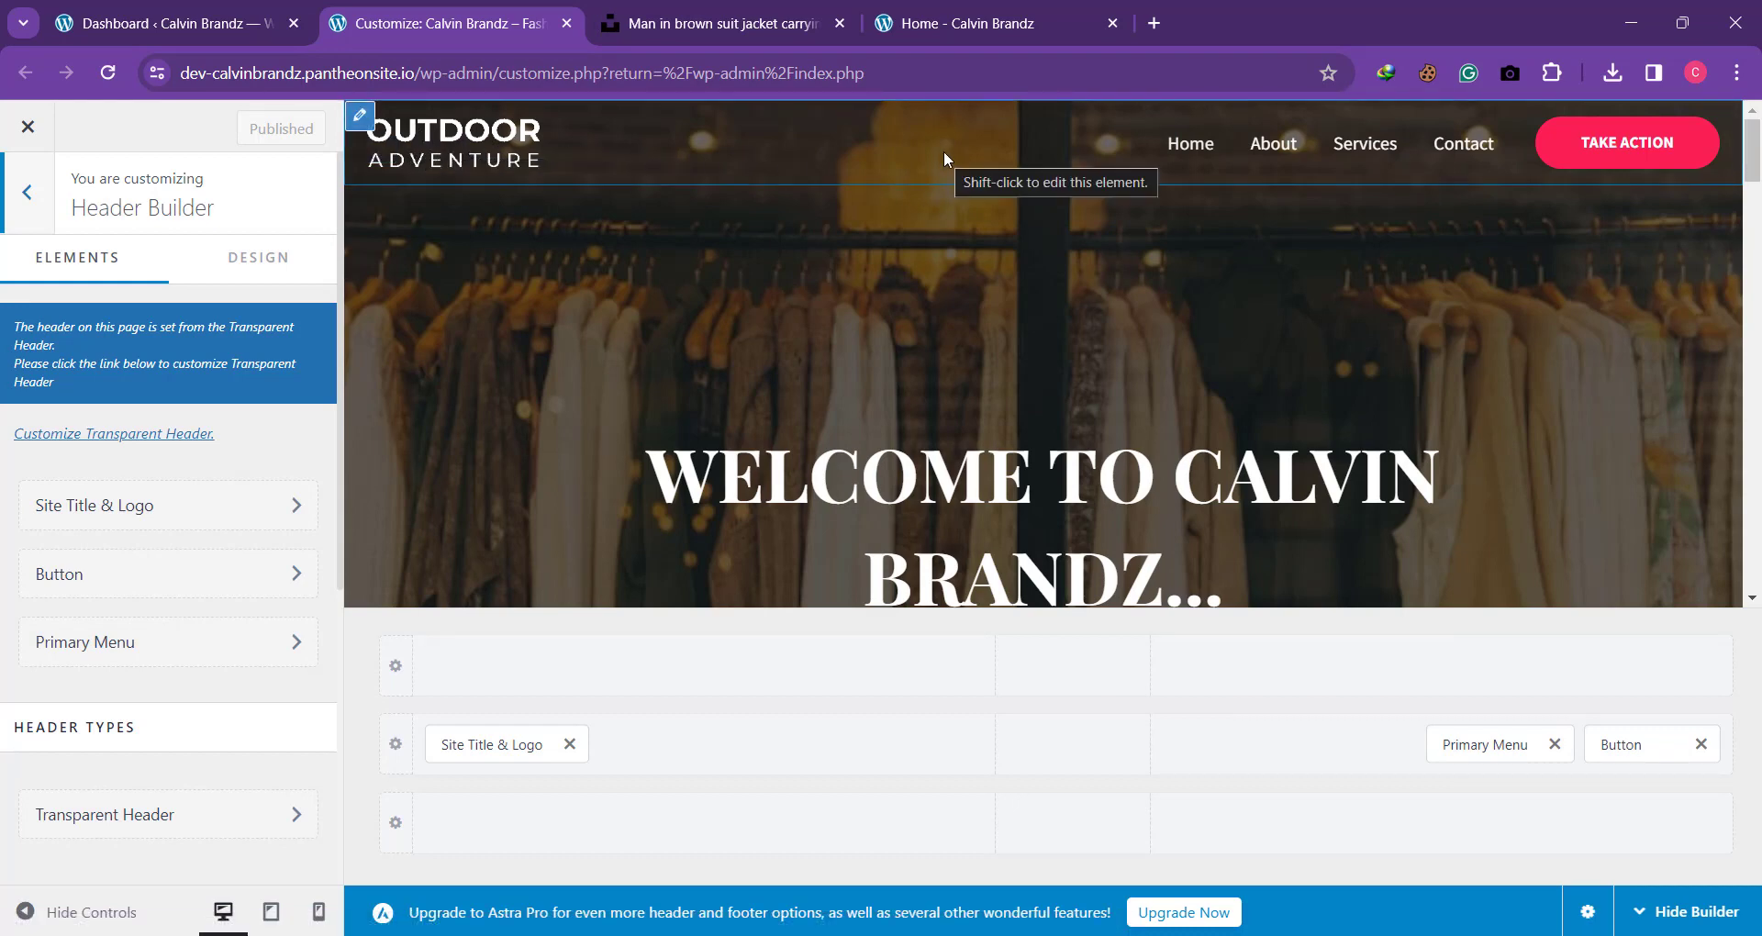
left_click(86, 435)
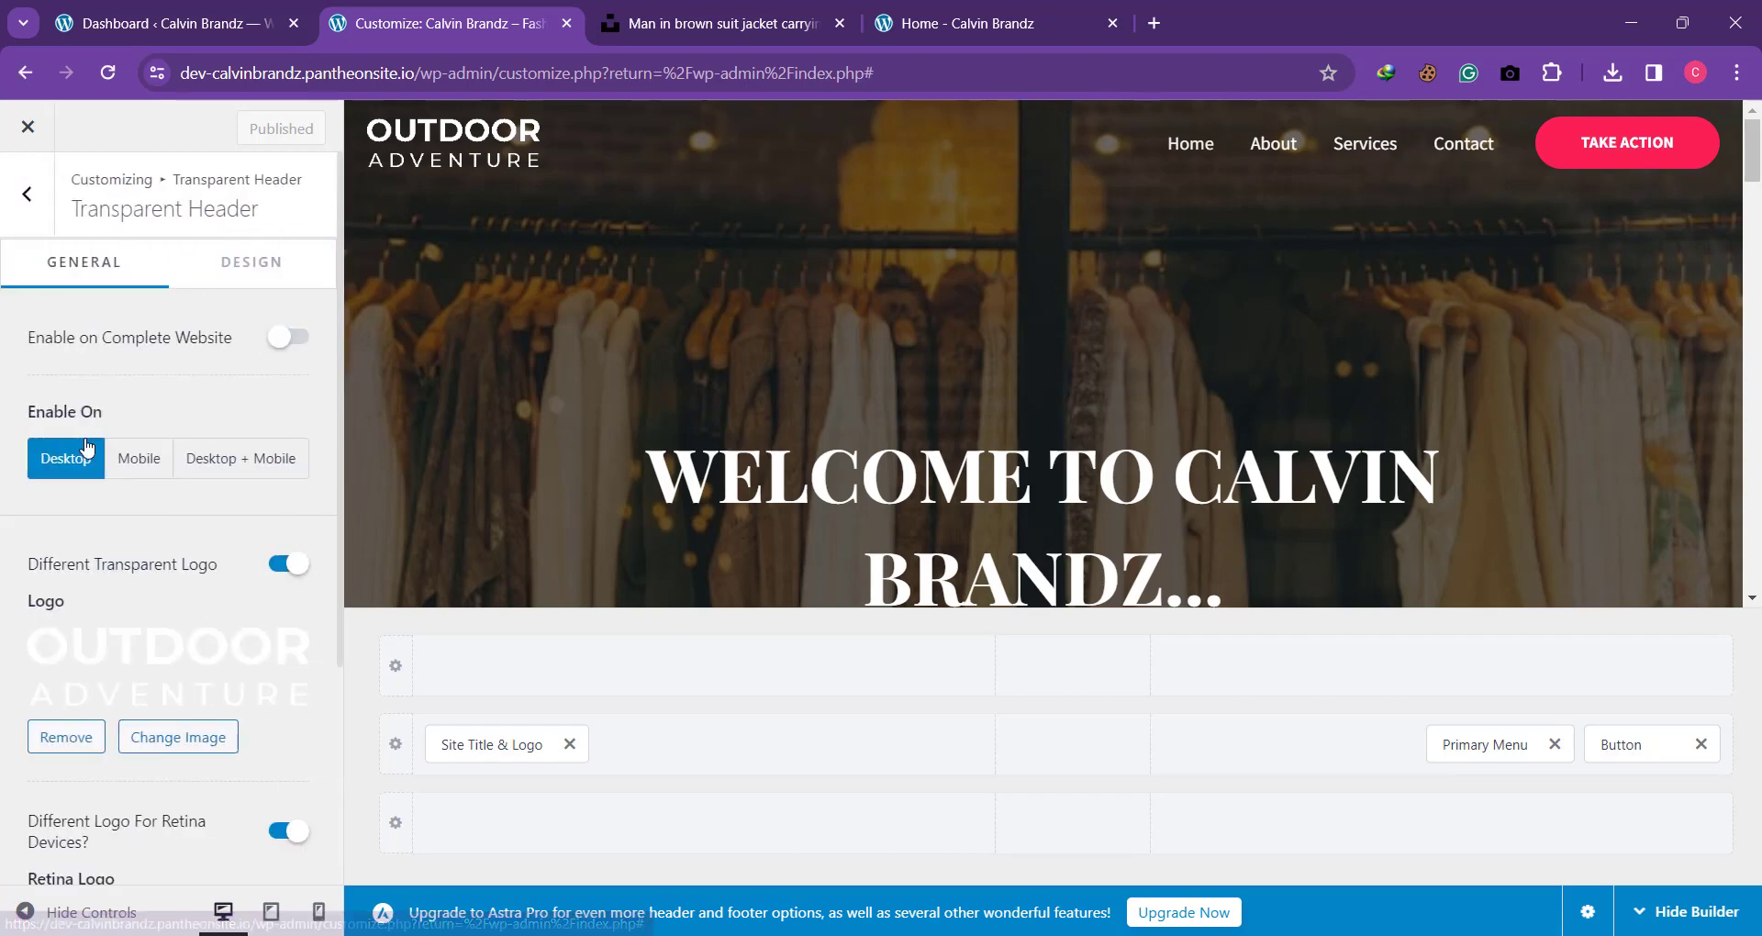
Step: Review the transparent header's logo options and try a Logo Width of 71 px
scroll(87, 496, "down", 1)
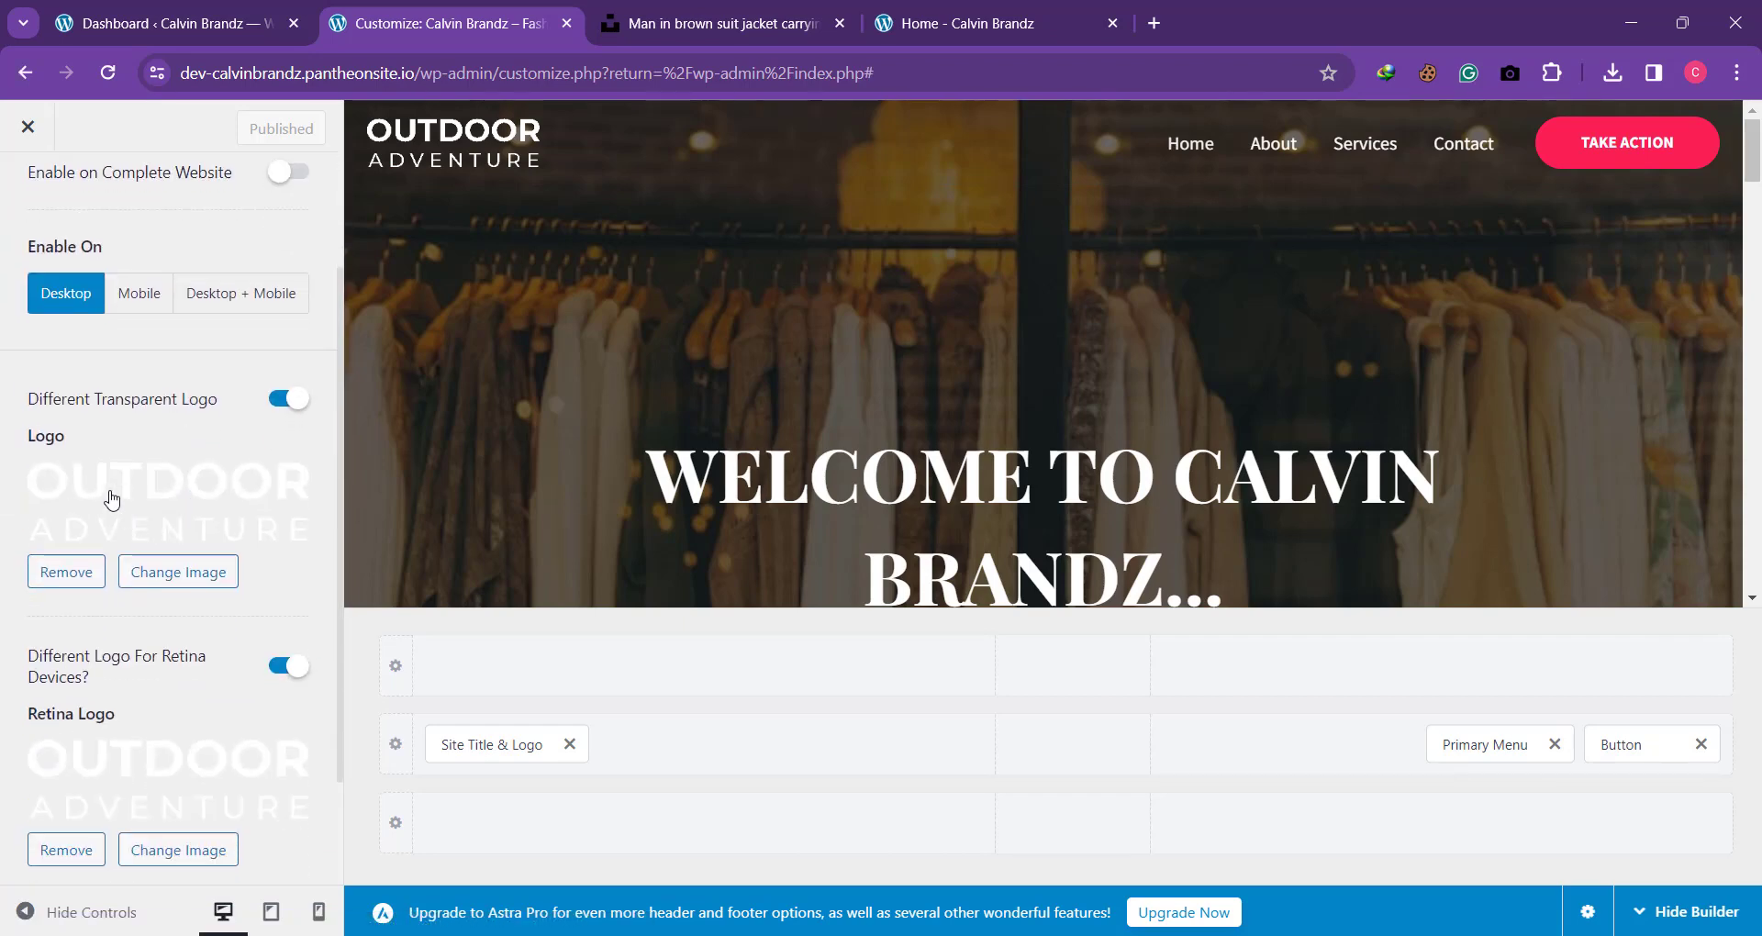
scroll(145, 501, "down", 2)
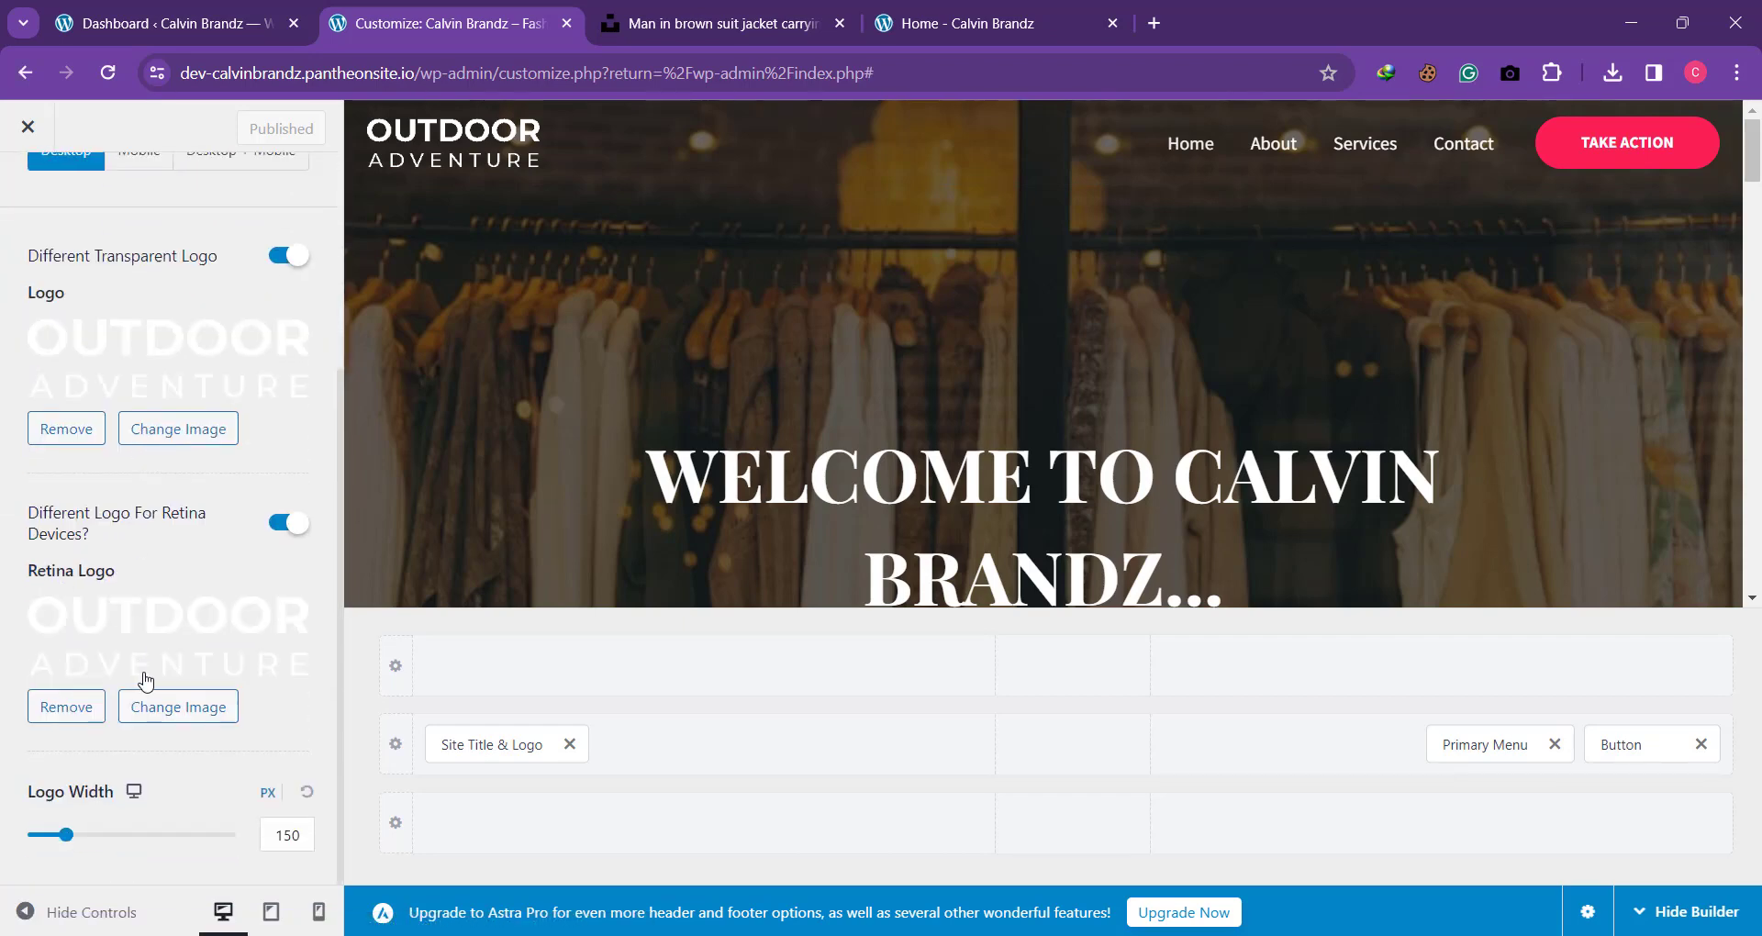
scroll(194, 613, "up", 4)
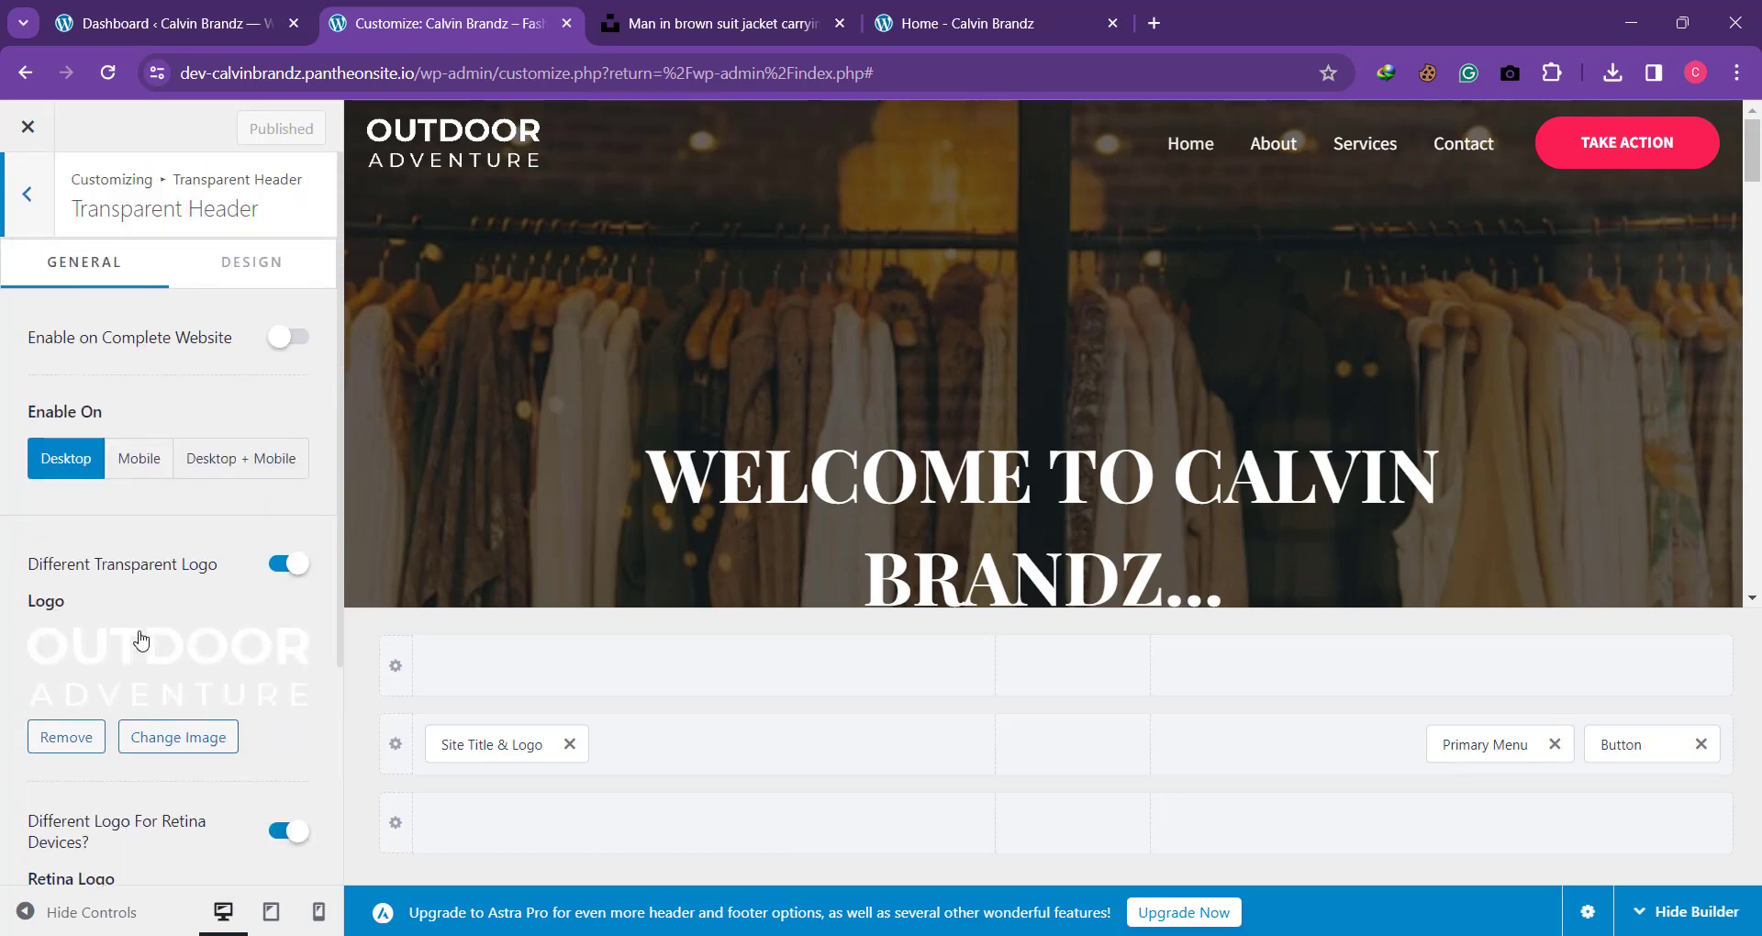
scroll(135, 684, "down", 4)
scroll(117, 617, "up", 2)
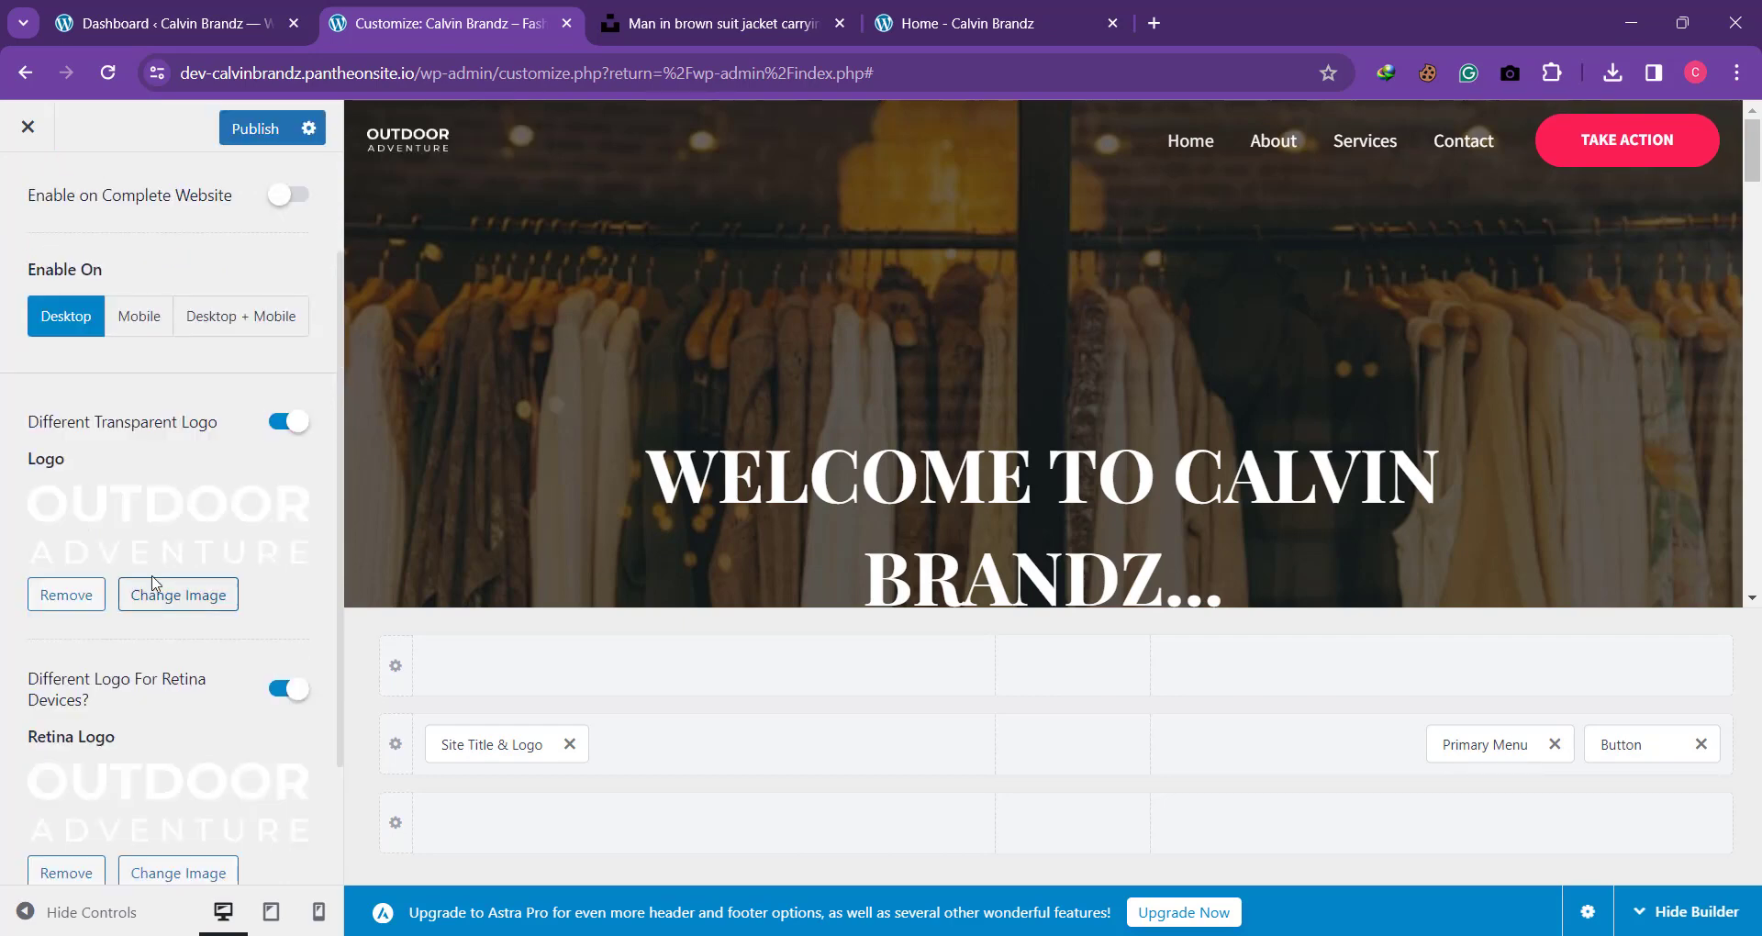
Step: Upload the white Calvin Brandz logo, calvin-brandz-white.png, as the replacement image for the transparent header's logo
left_click(177, 596)
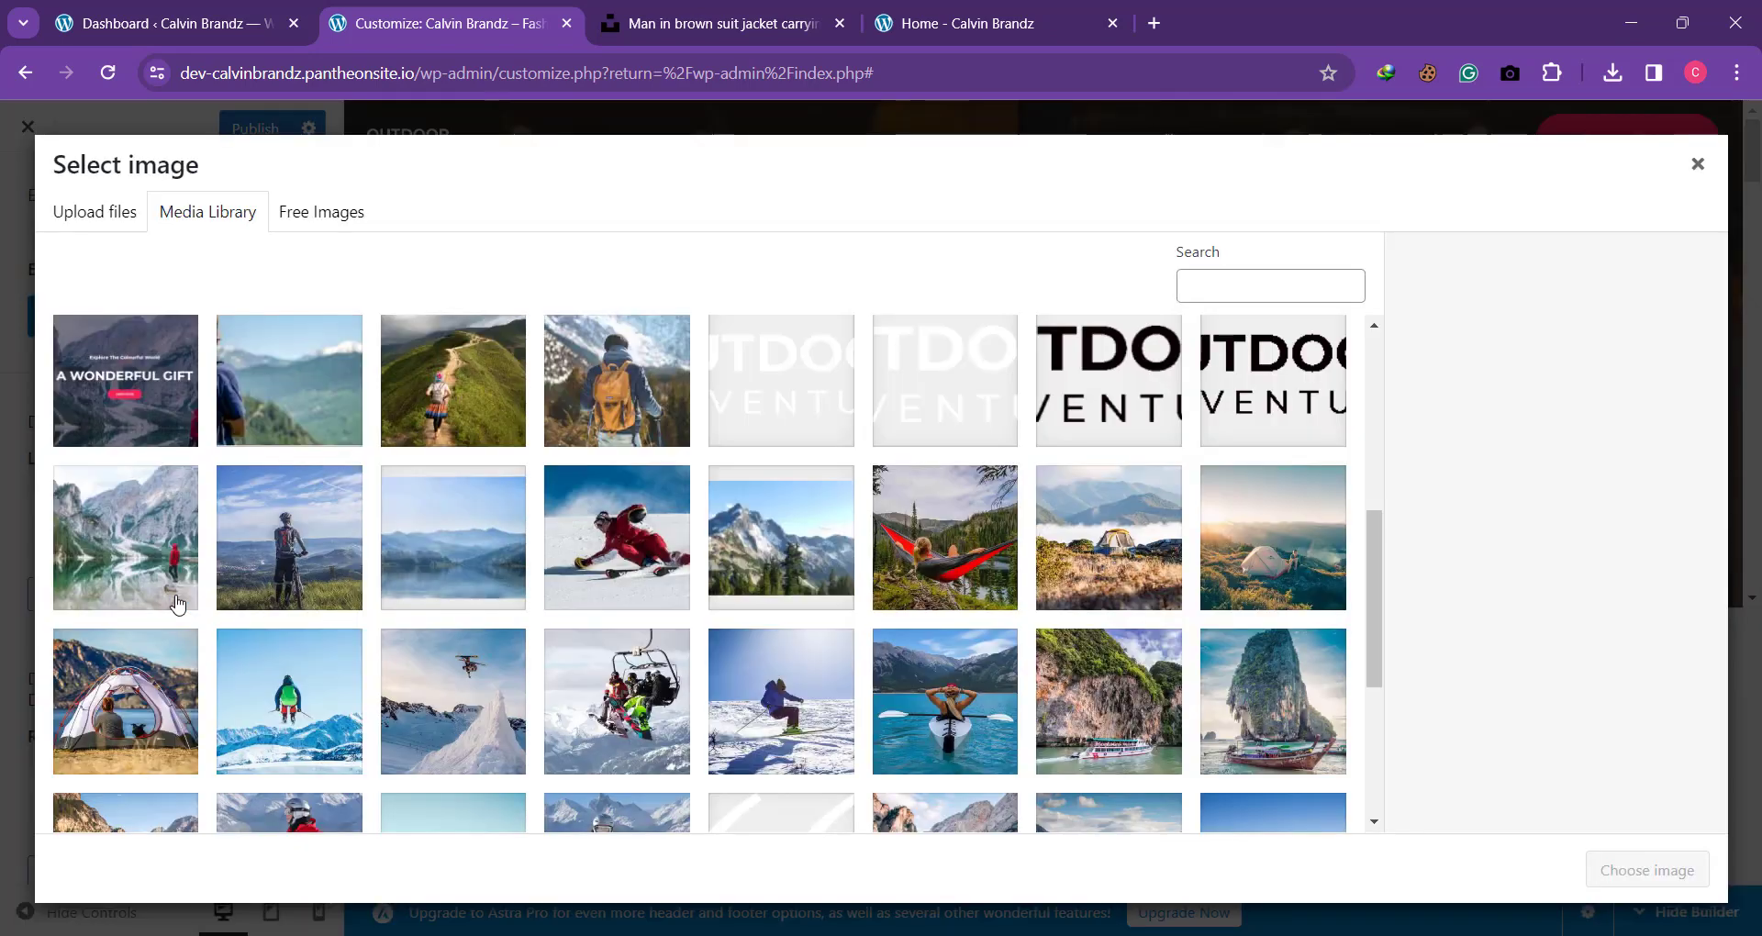
left_click(103, 219)
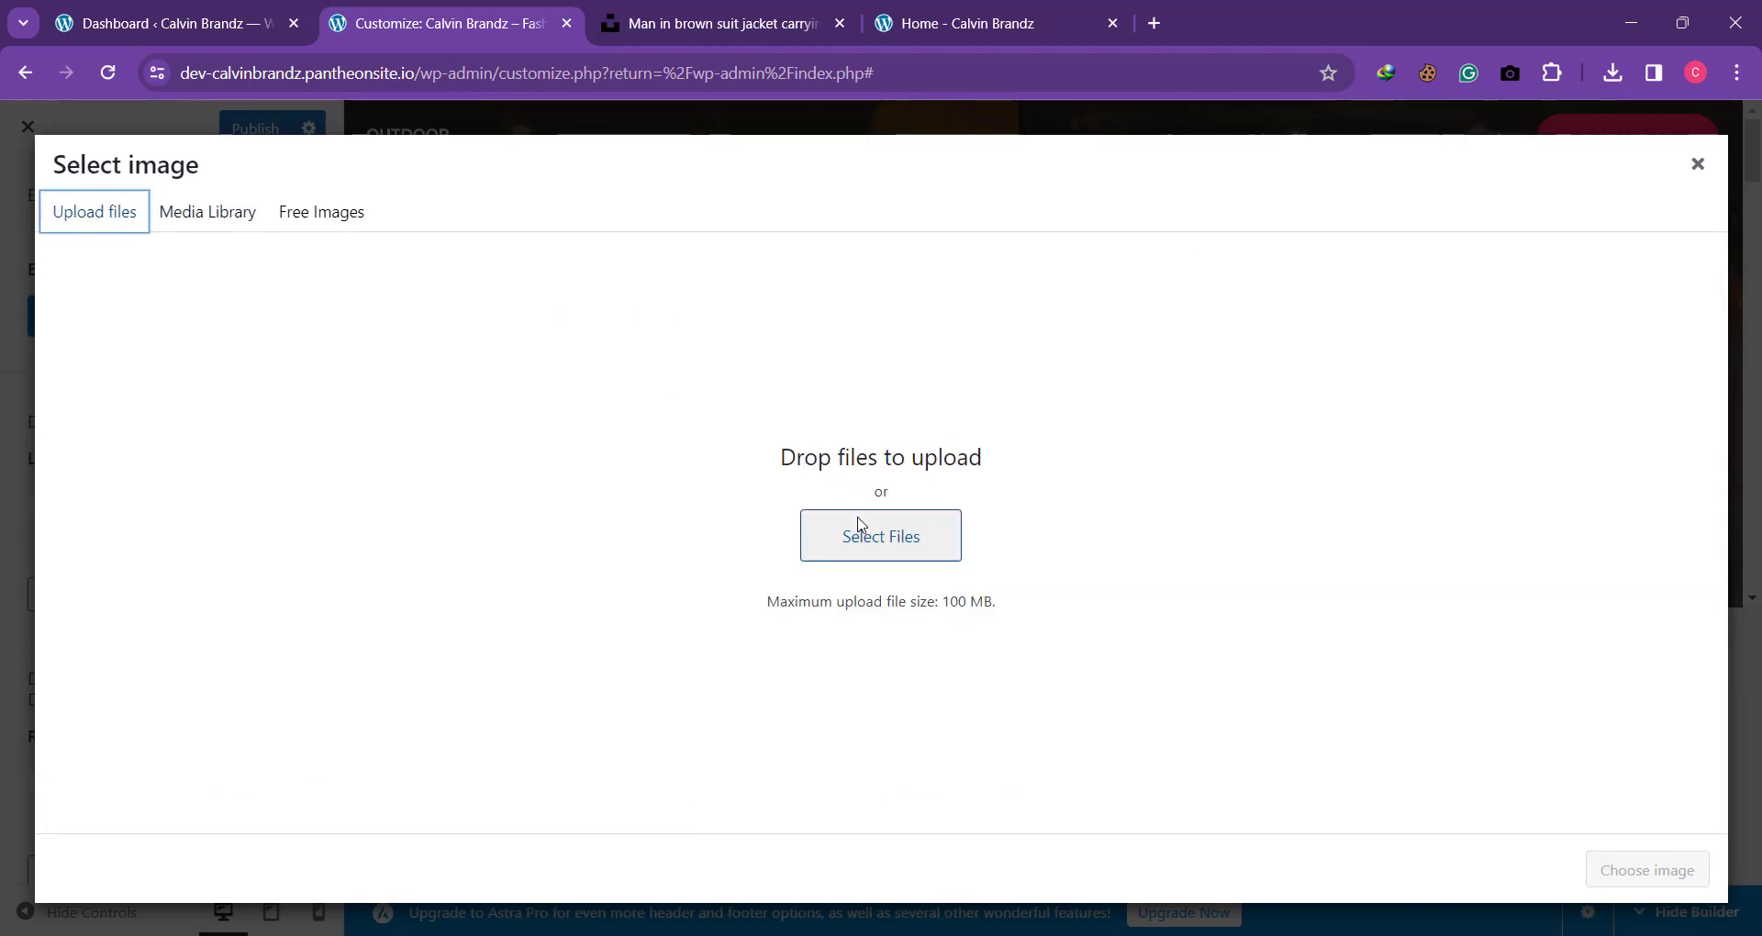
left_click(860, 525)
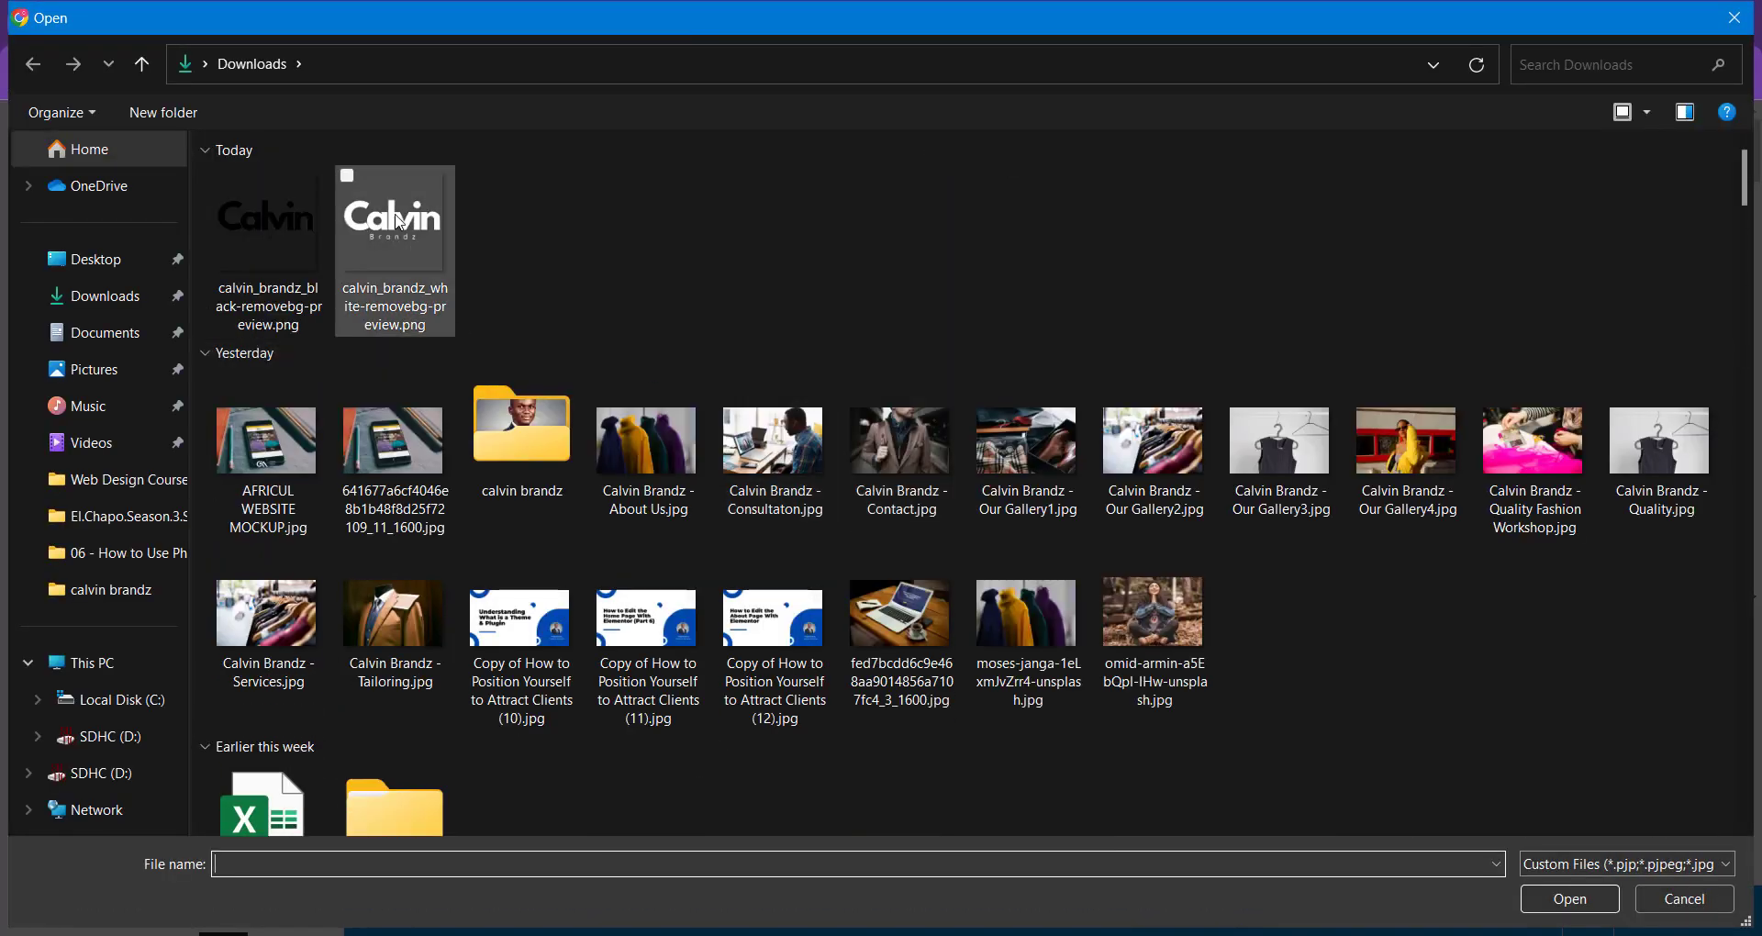
left_click(289, 207)
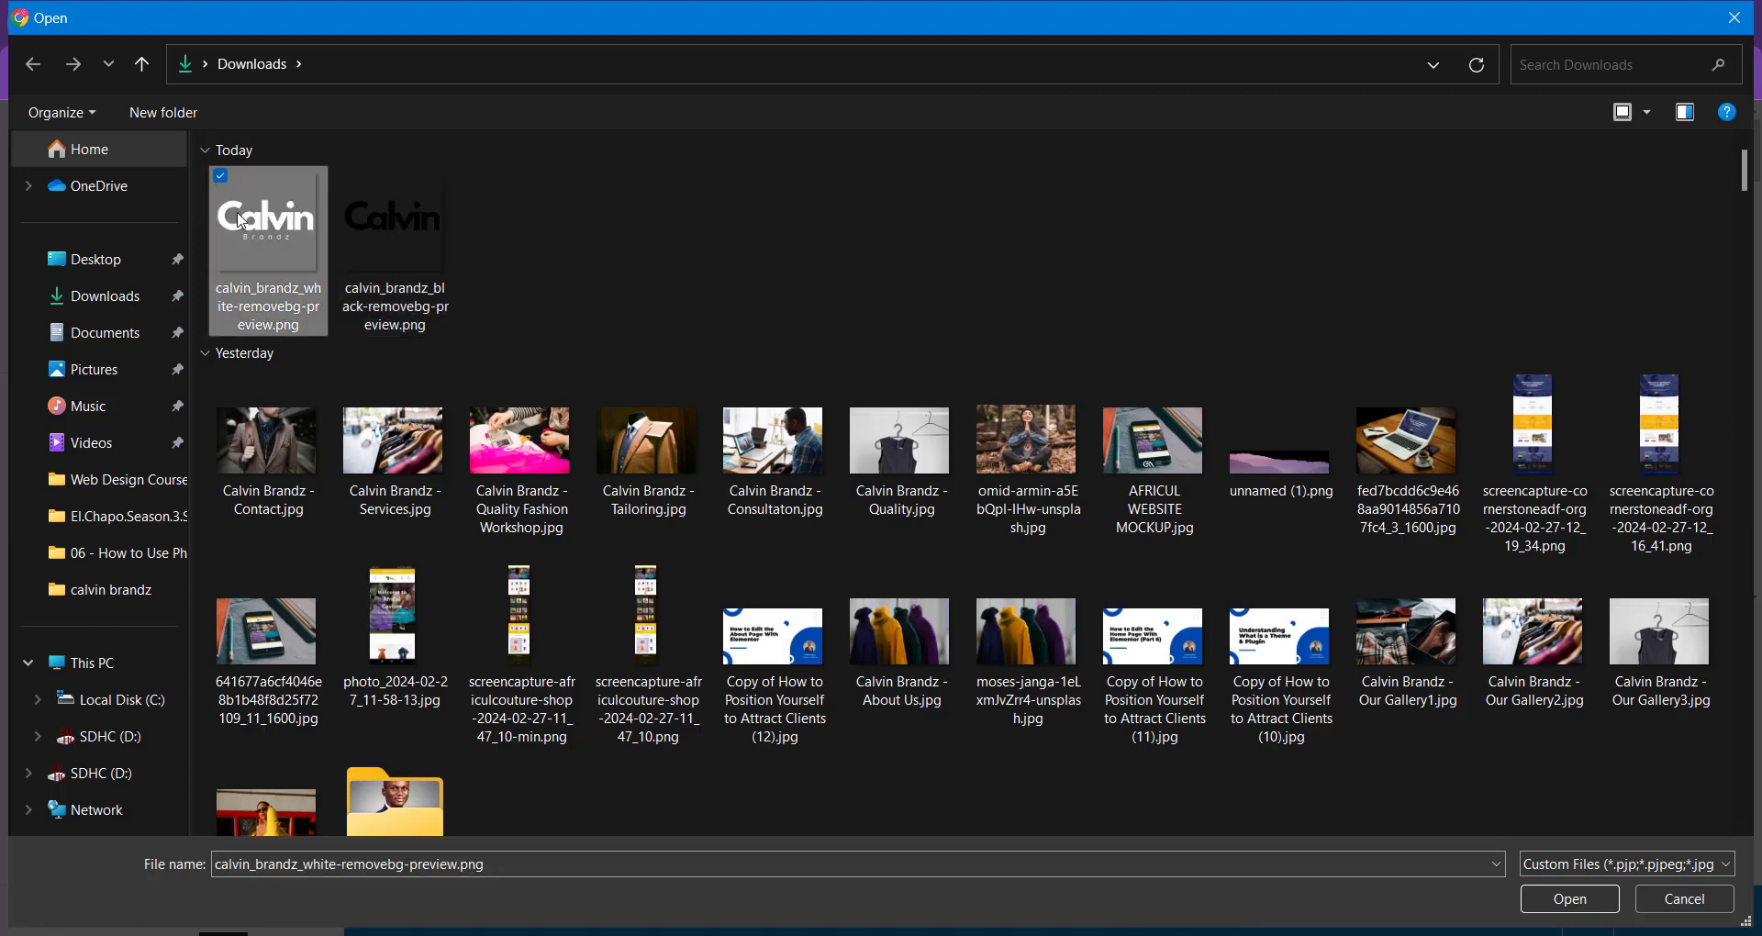
left_click(246, 326)
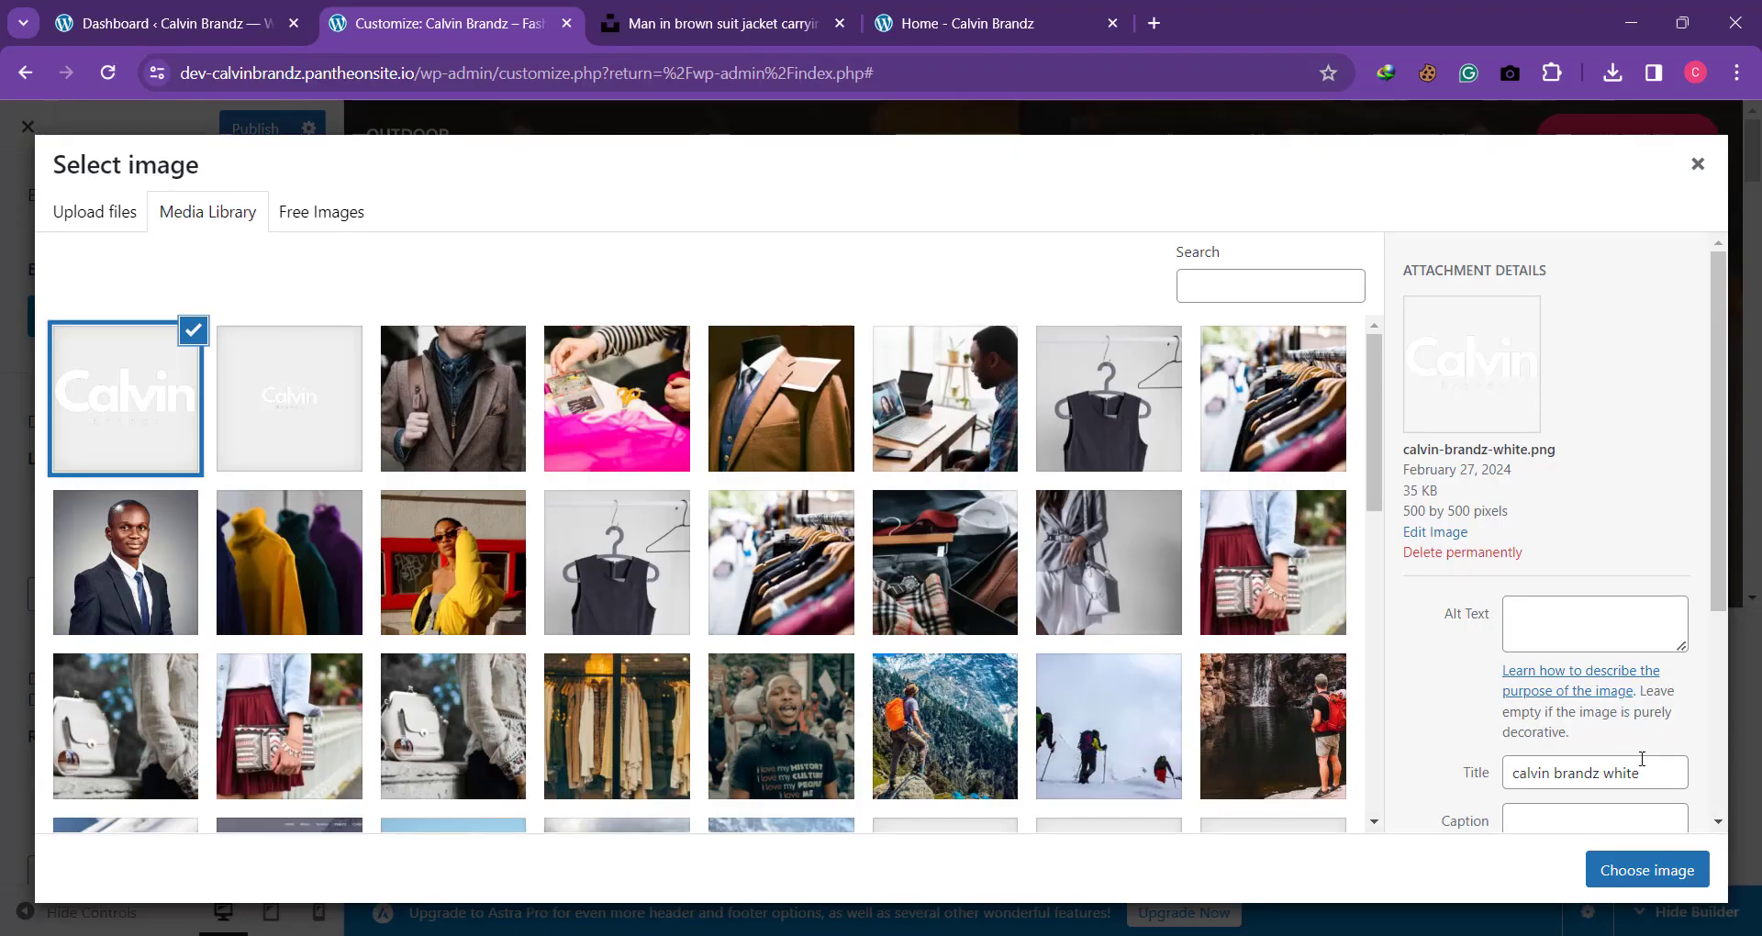
Step: Set the uploaded logo's alt text to its title, "calvin brandz white", and apply it as the transparent header's logo
left_click_drag(1641, 758, 1466, 750)
key("ctrl+c")
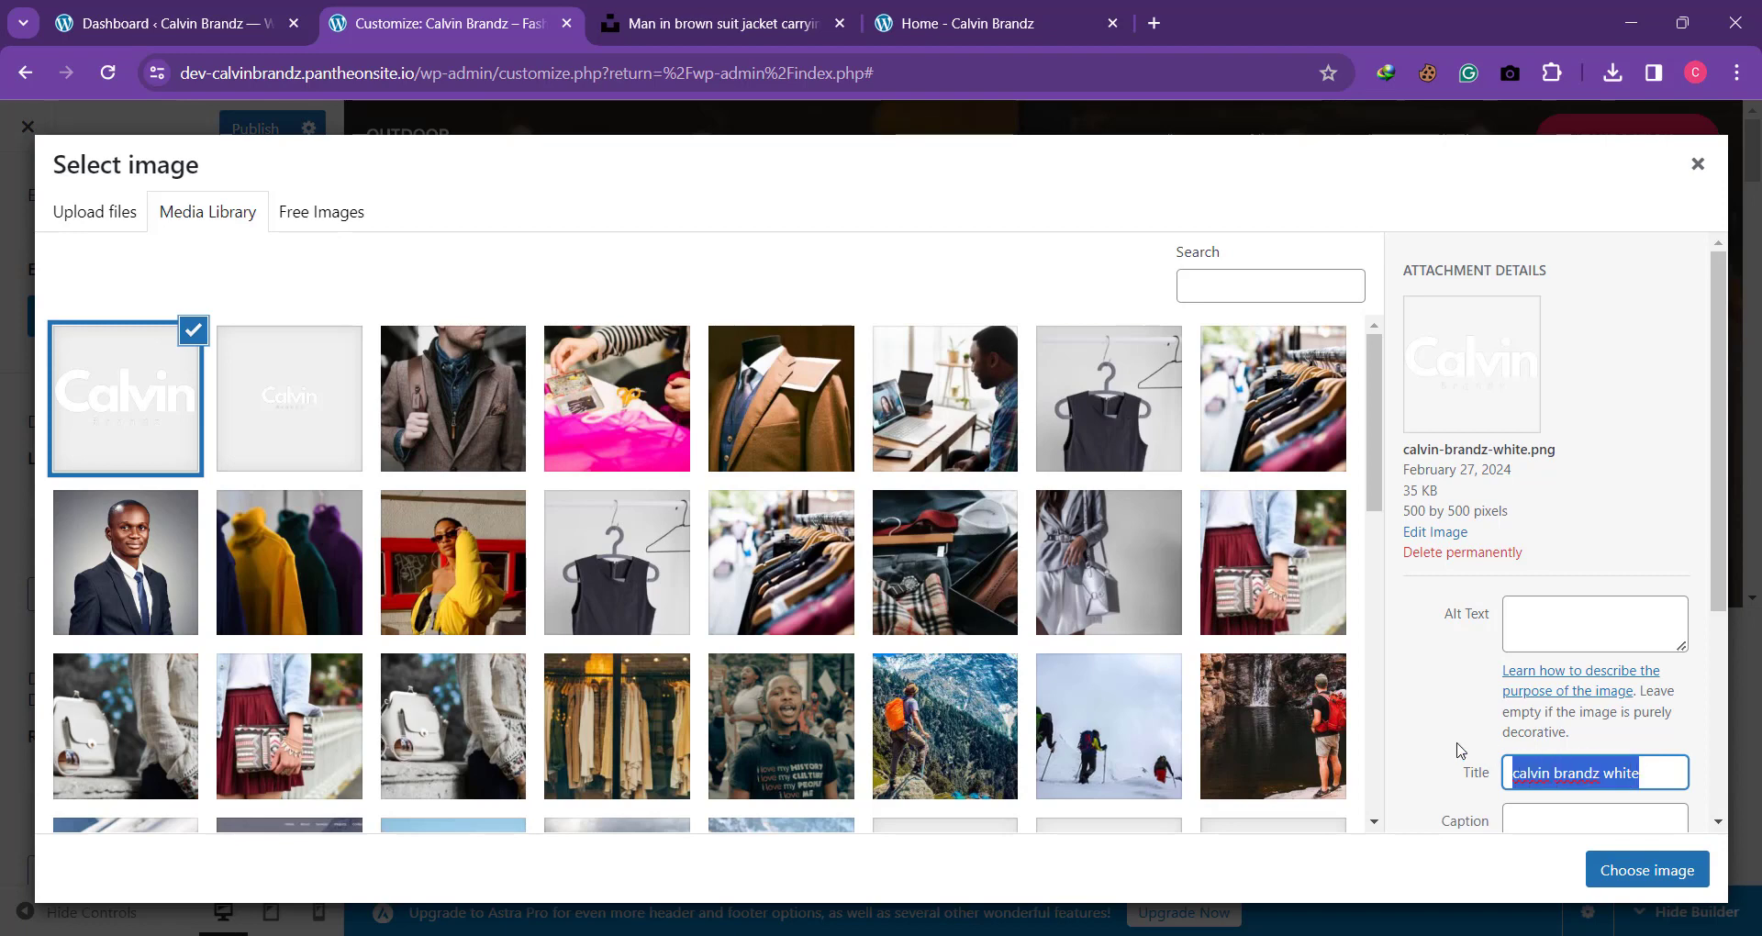
left_click(1569, 624)
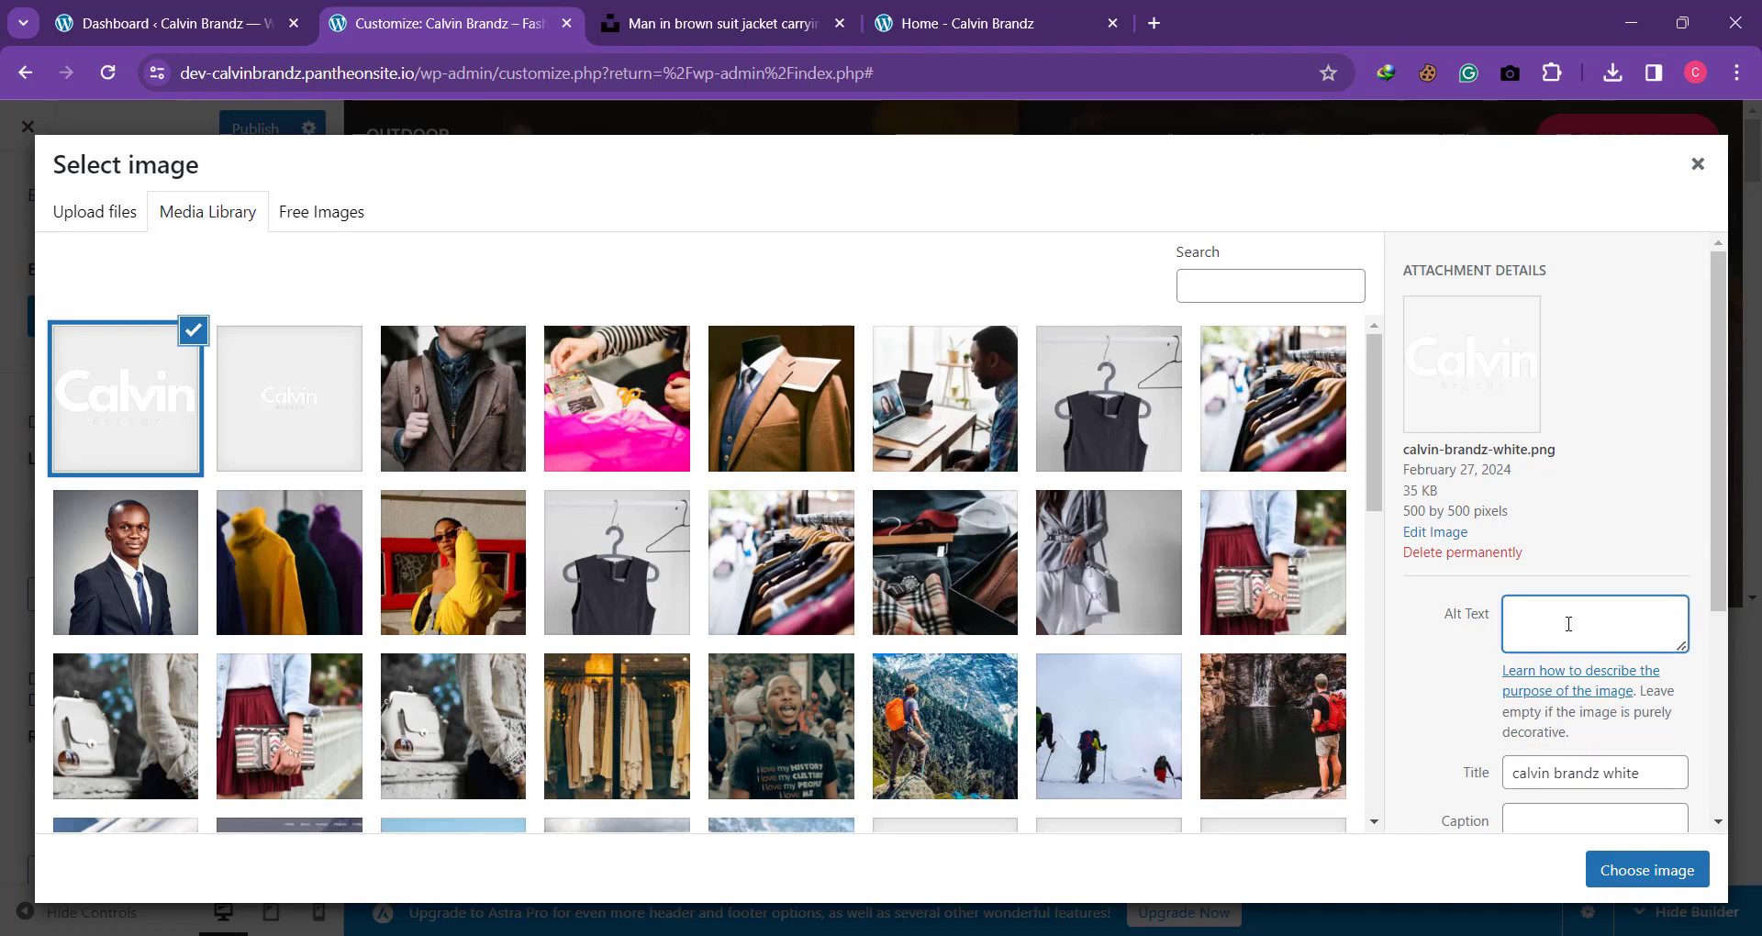
key("ctrl+v")
left_click(1654, 868)
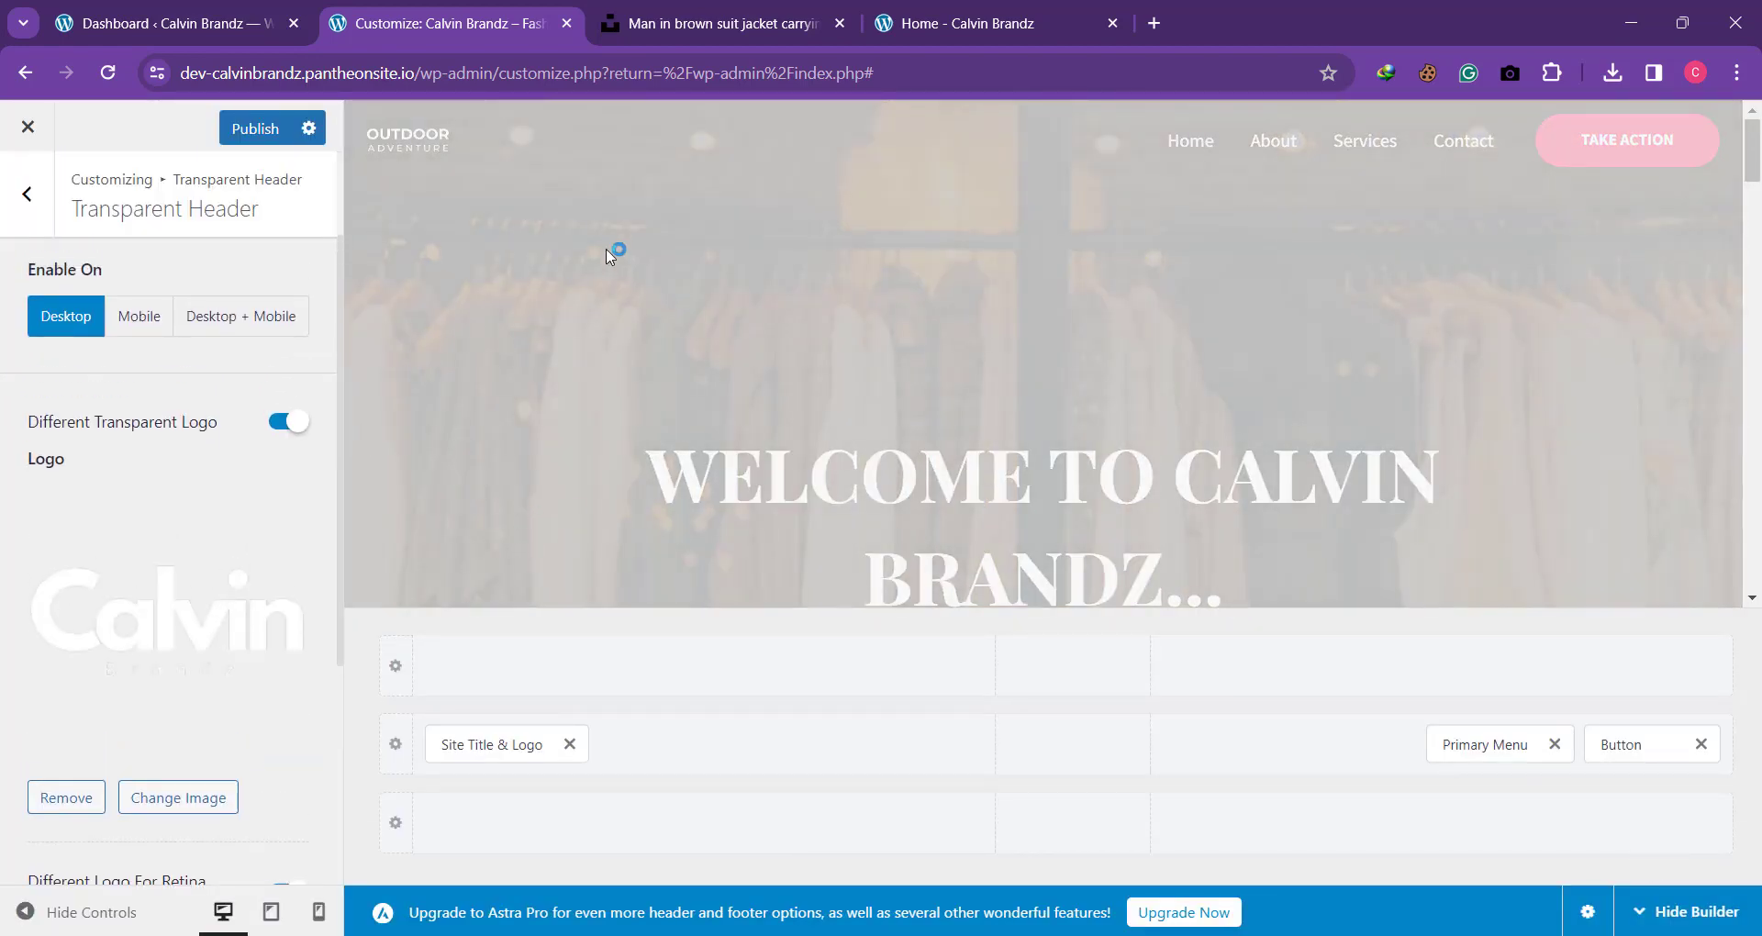
Step: Replace the transparent header's retina logo with calvin-brandz-white.png from the media library
scroll(155, 441, "down", 4)
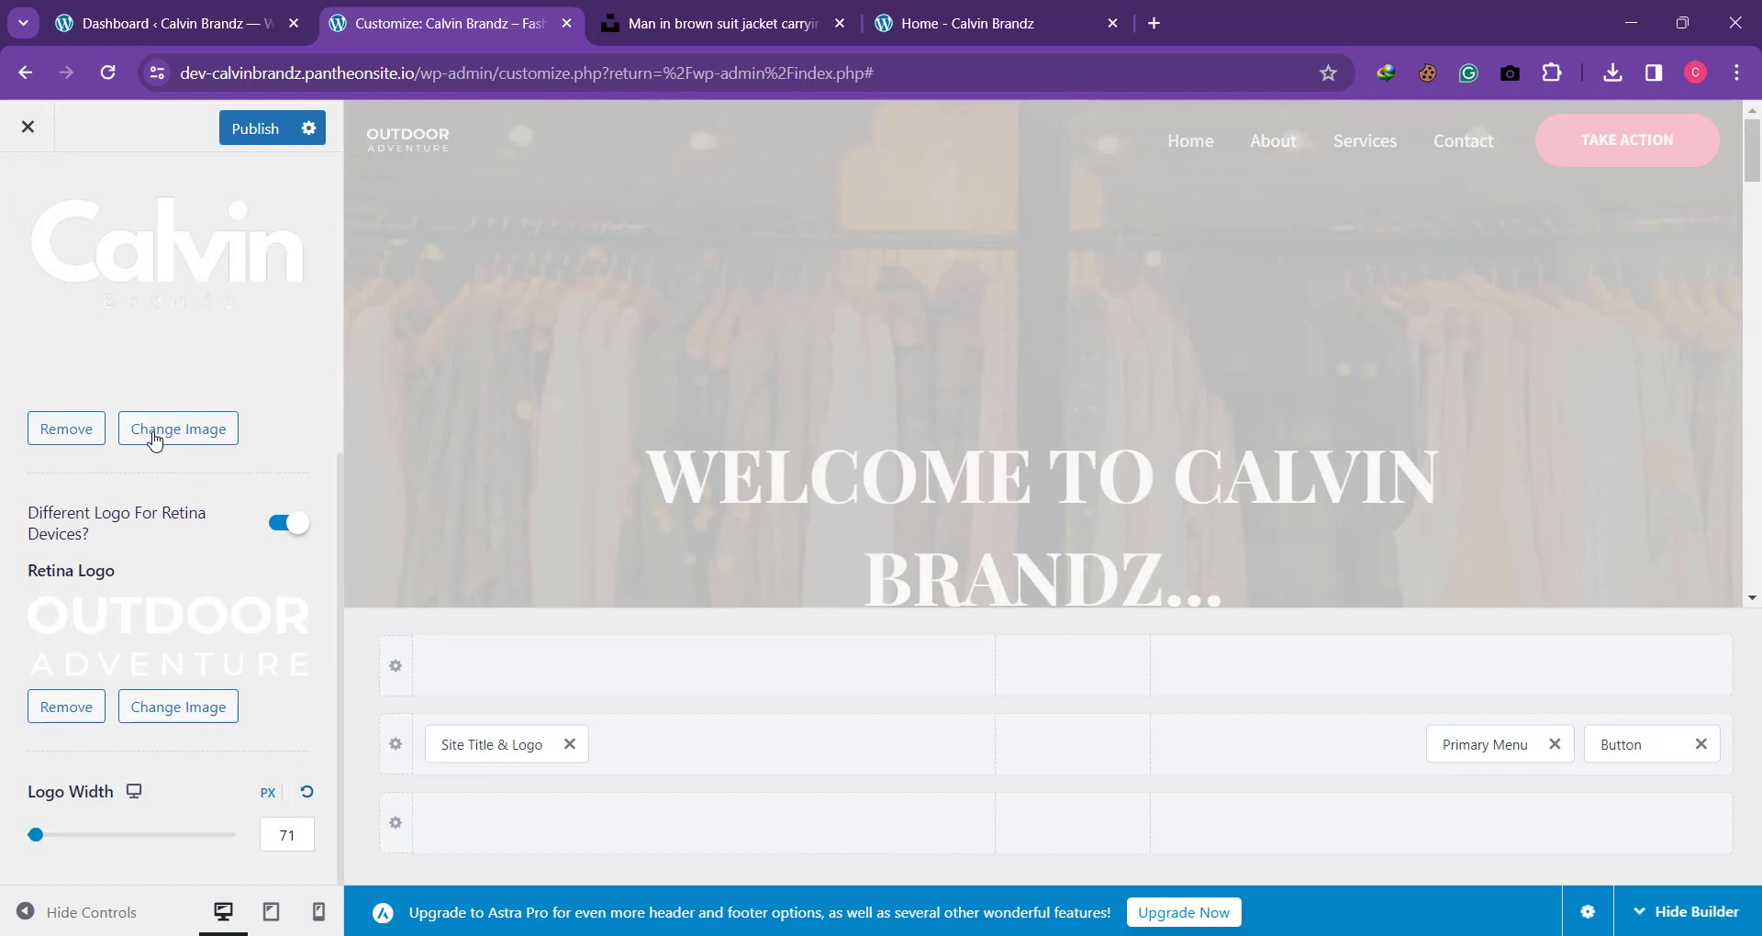
left_click(154, 725)
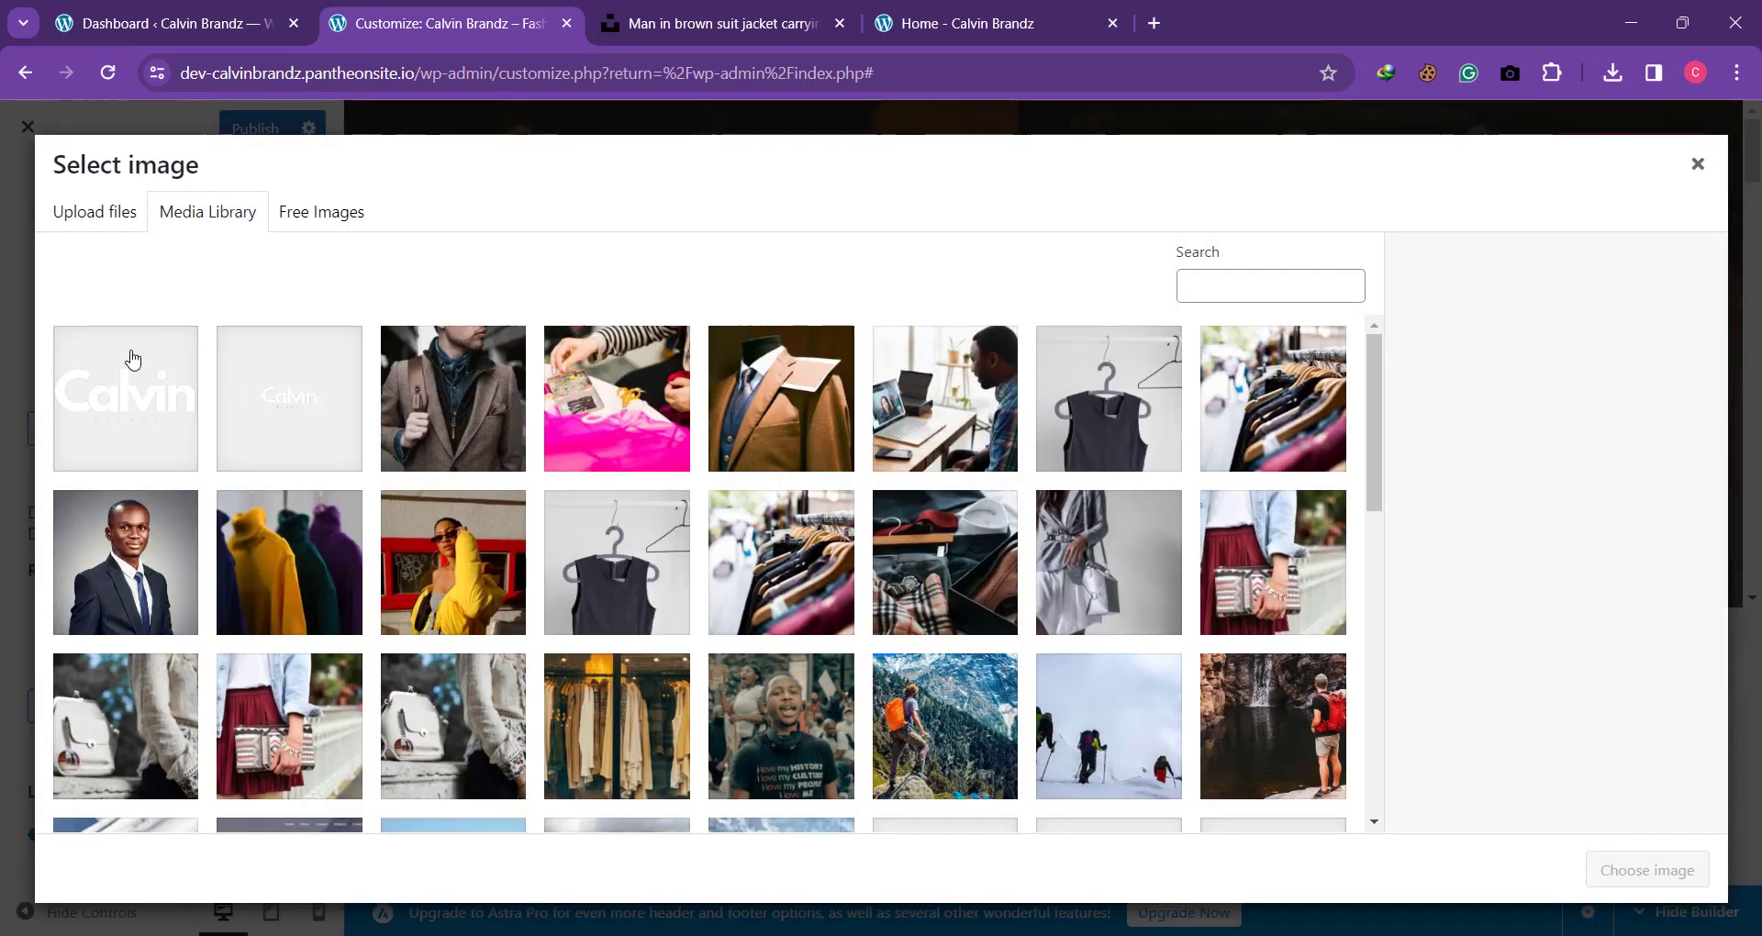
left_click(129, 362)
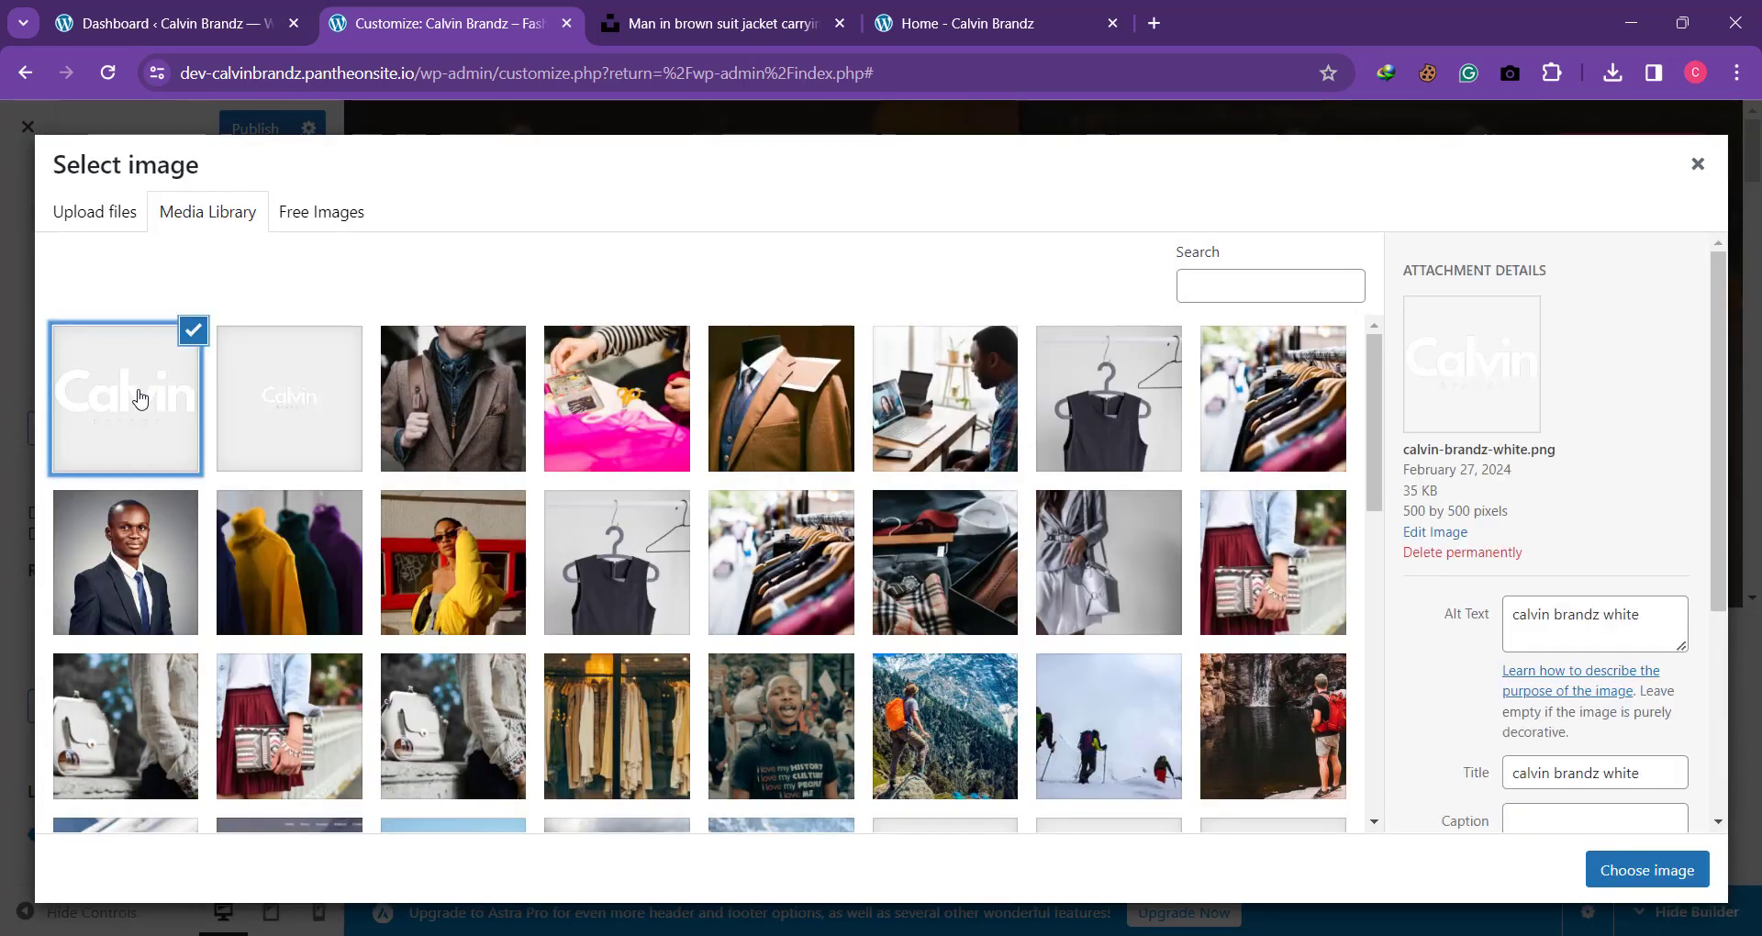
left_click(1638, 870)
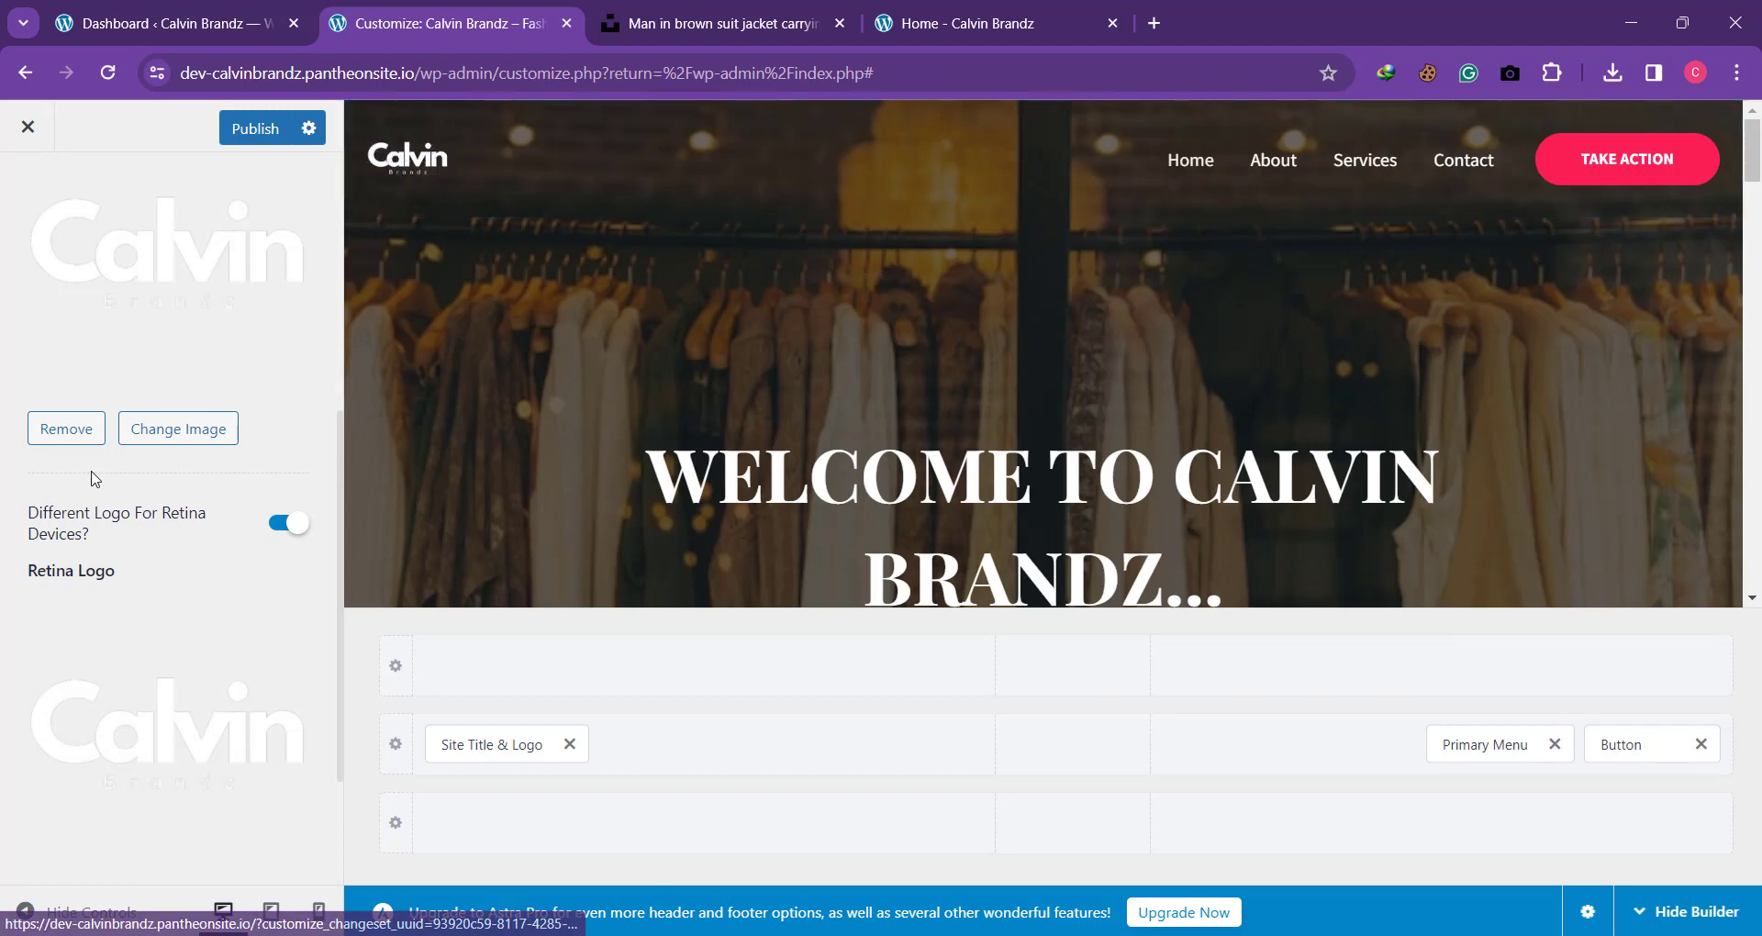
Step: Set the transparent header's desktop Logo Width to 60 px
scroll(97, 477, "down", 2)
mouse_move(33, 839)
left_mouse_down()
mouse_move(71, 837)
mouse_move(40, 841)
left_mouse_up()
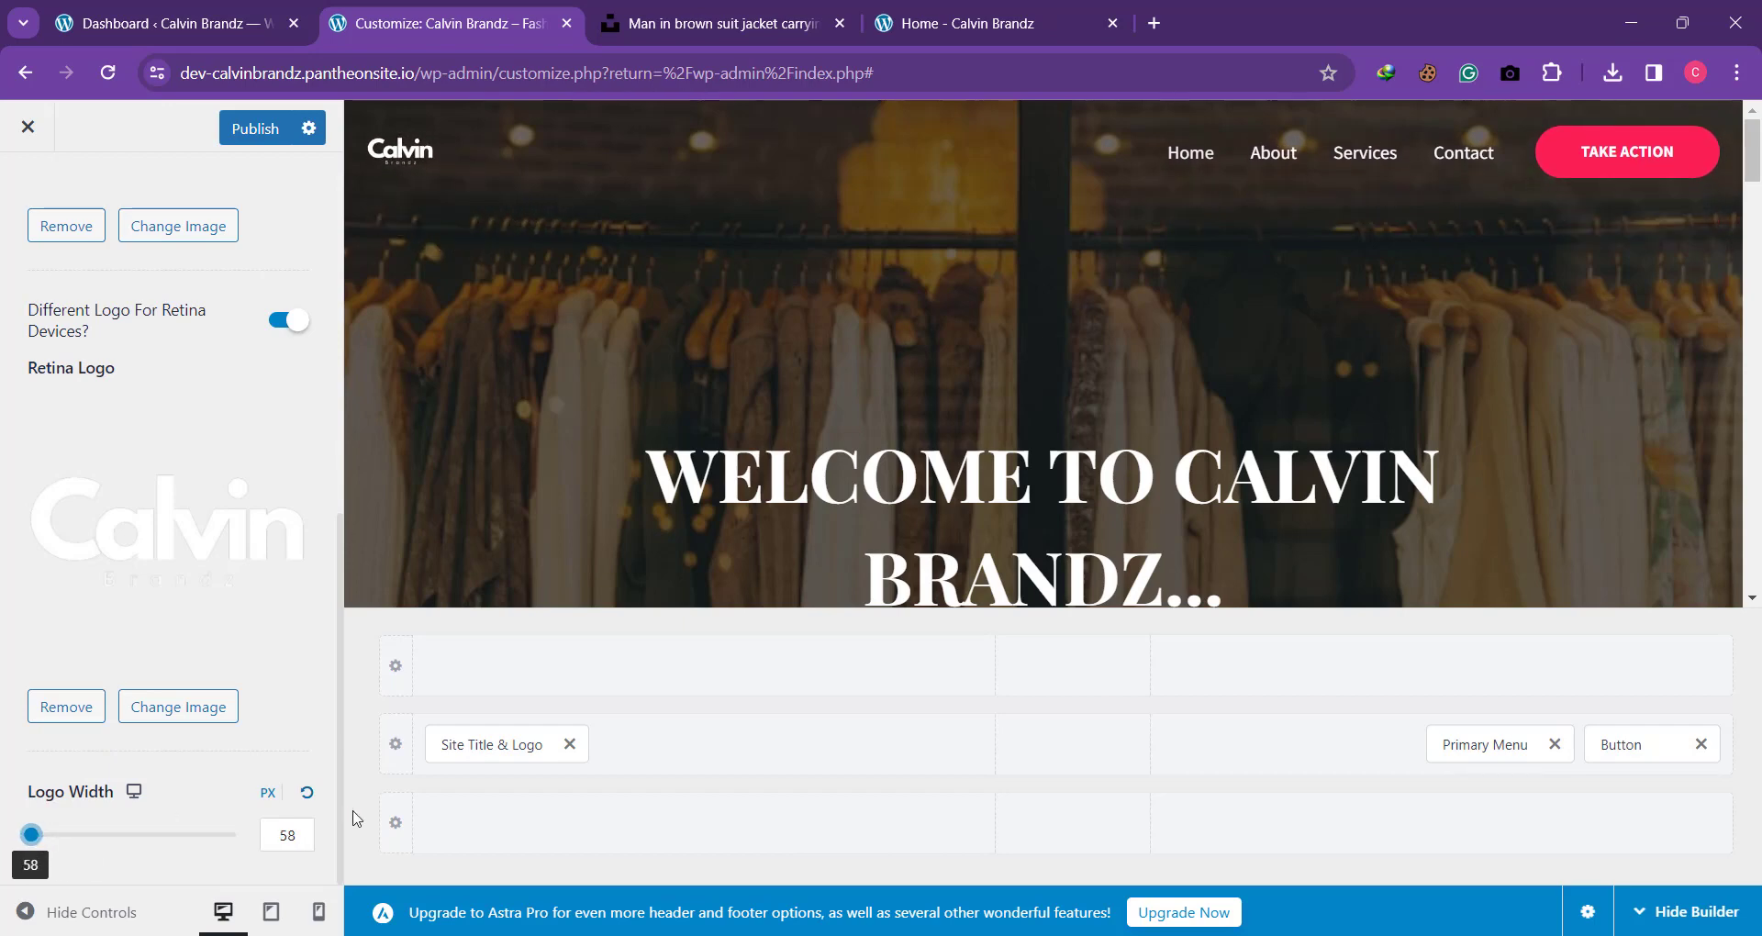
left_click(306, 820)
left_click_drag(303, 830, 255, 827)
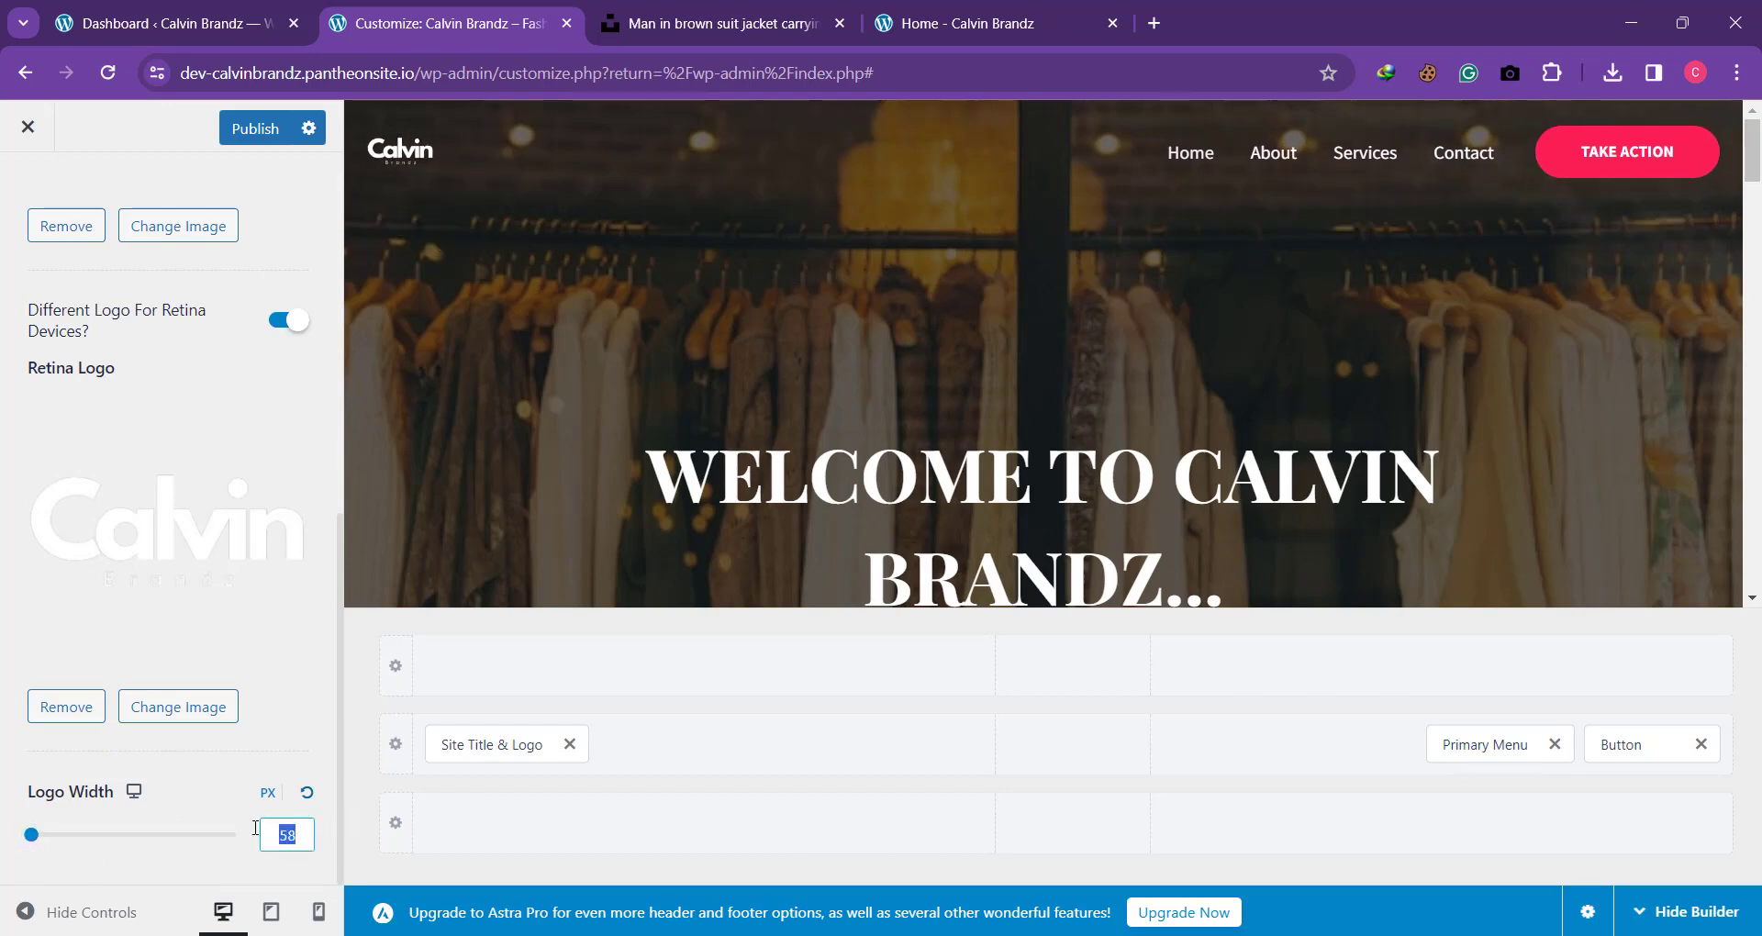
type("60")
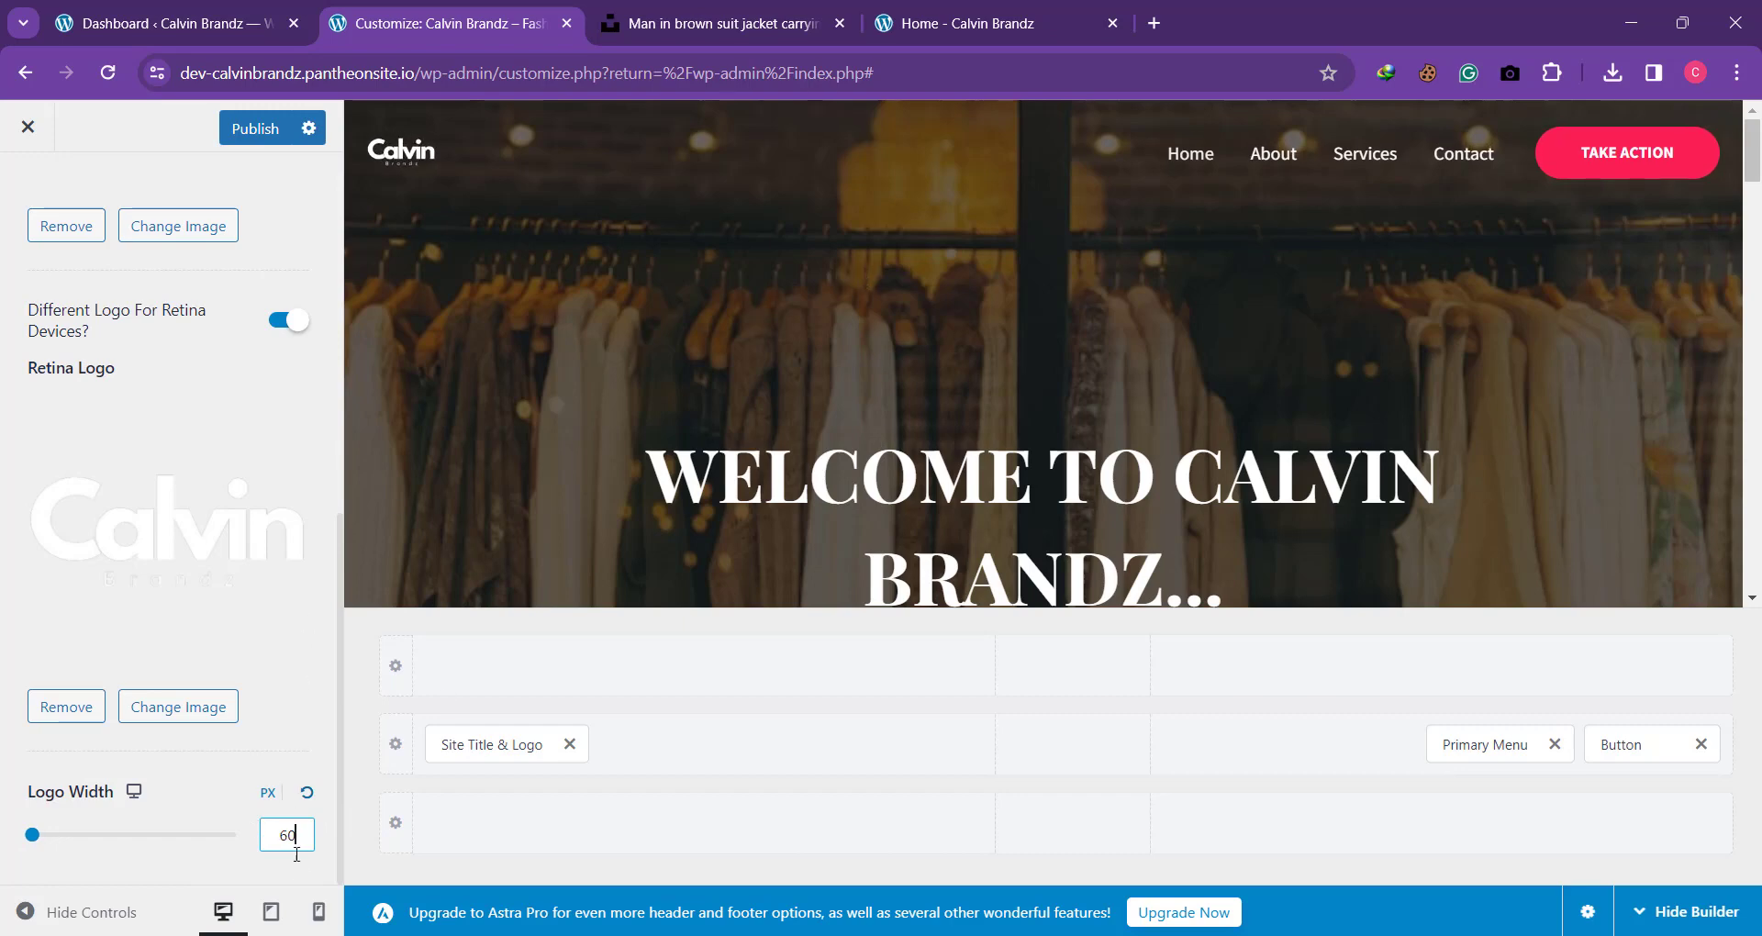
Step: Switch the preview to tablet size and start a file upload to replace the OUTDOOR ADVENTURE site logo
left_click(268, 912)
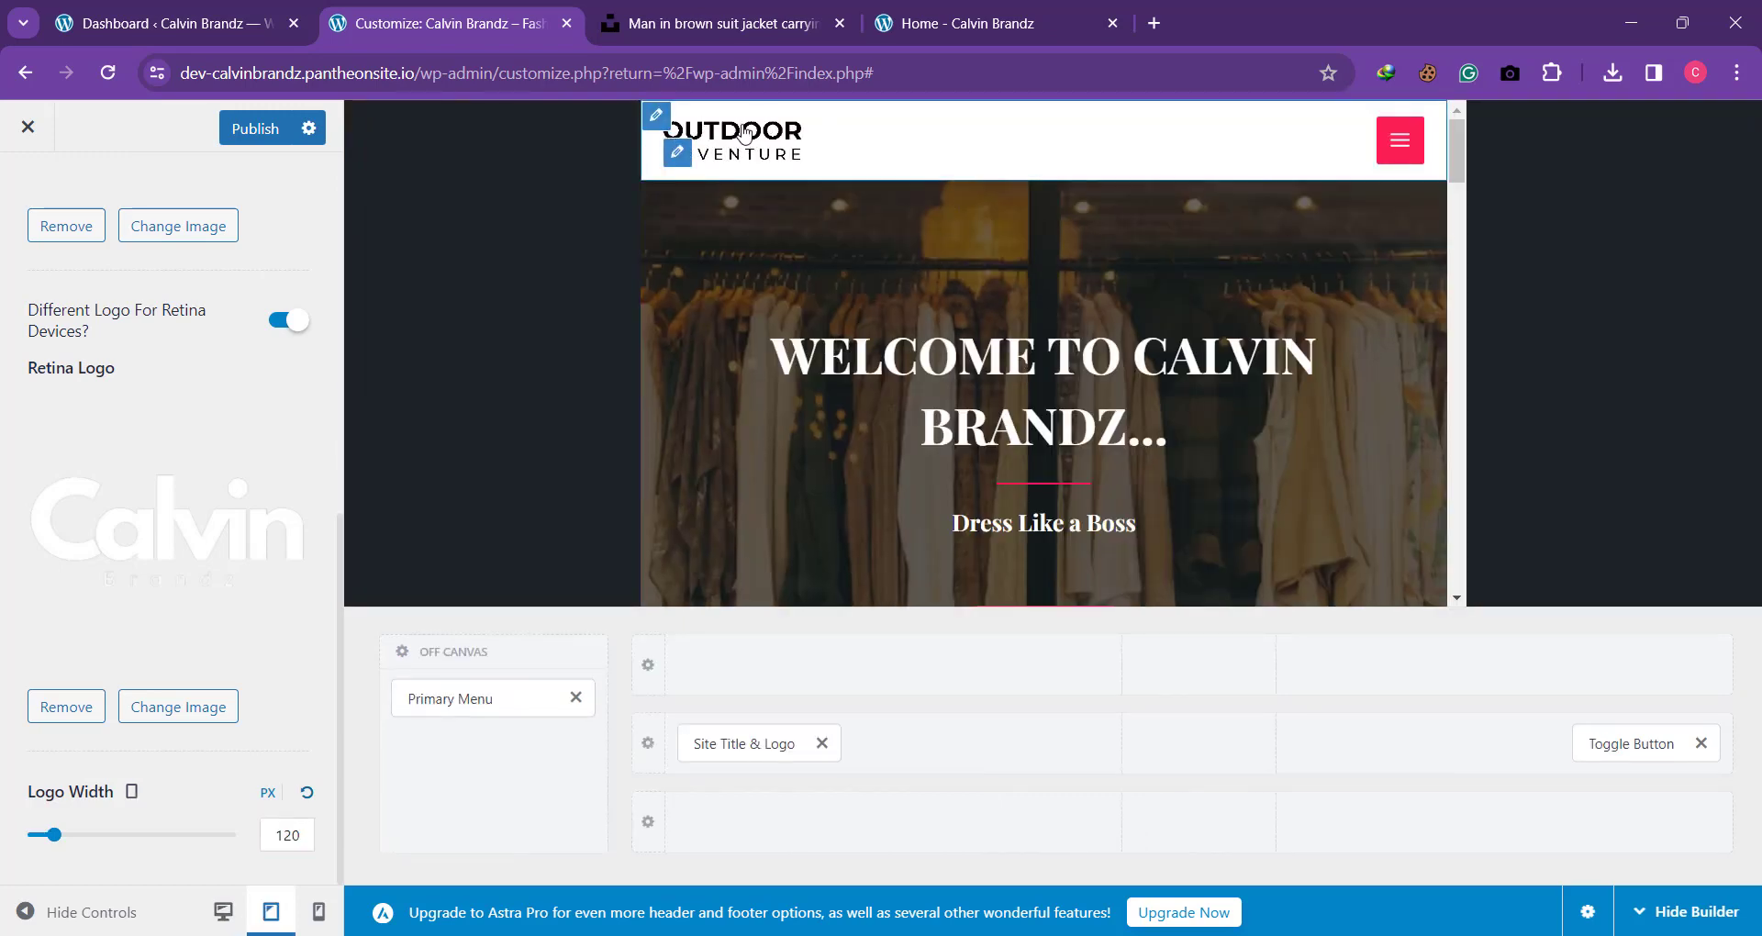
left_click(677, 154)
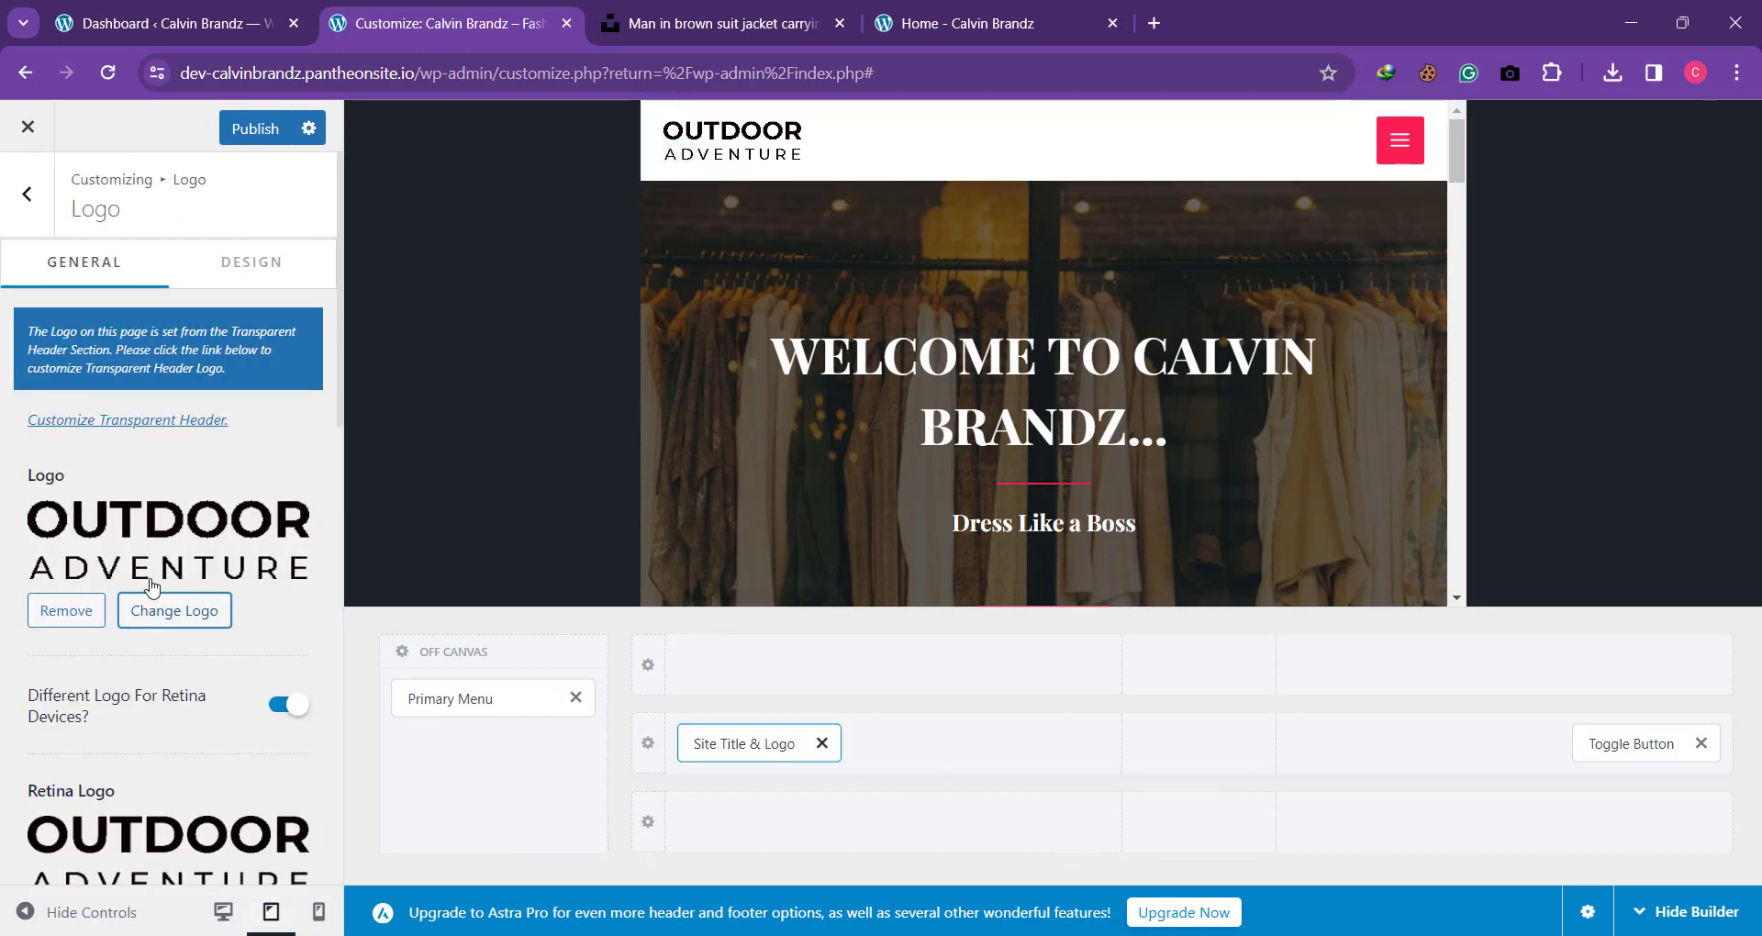
left_click(158, 611)
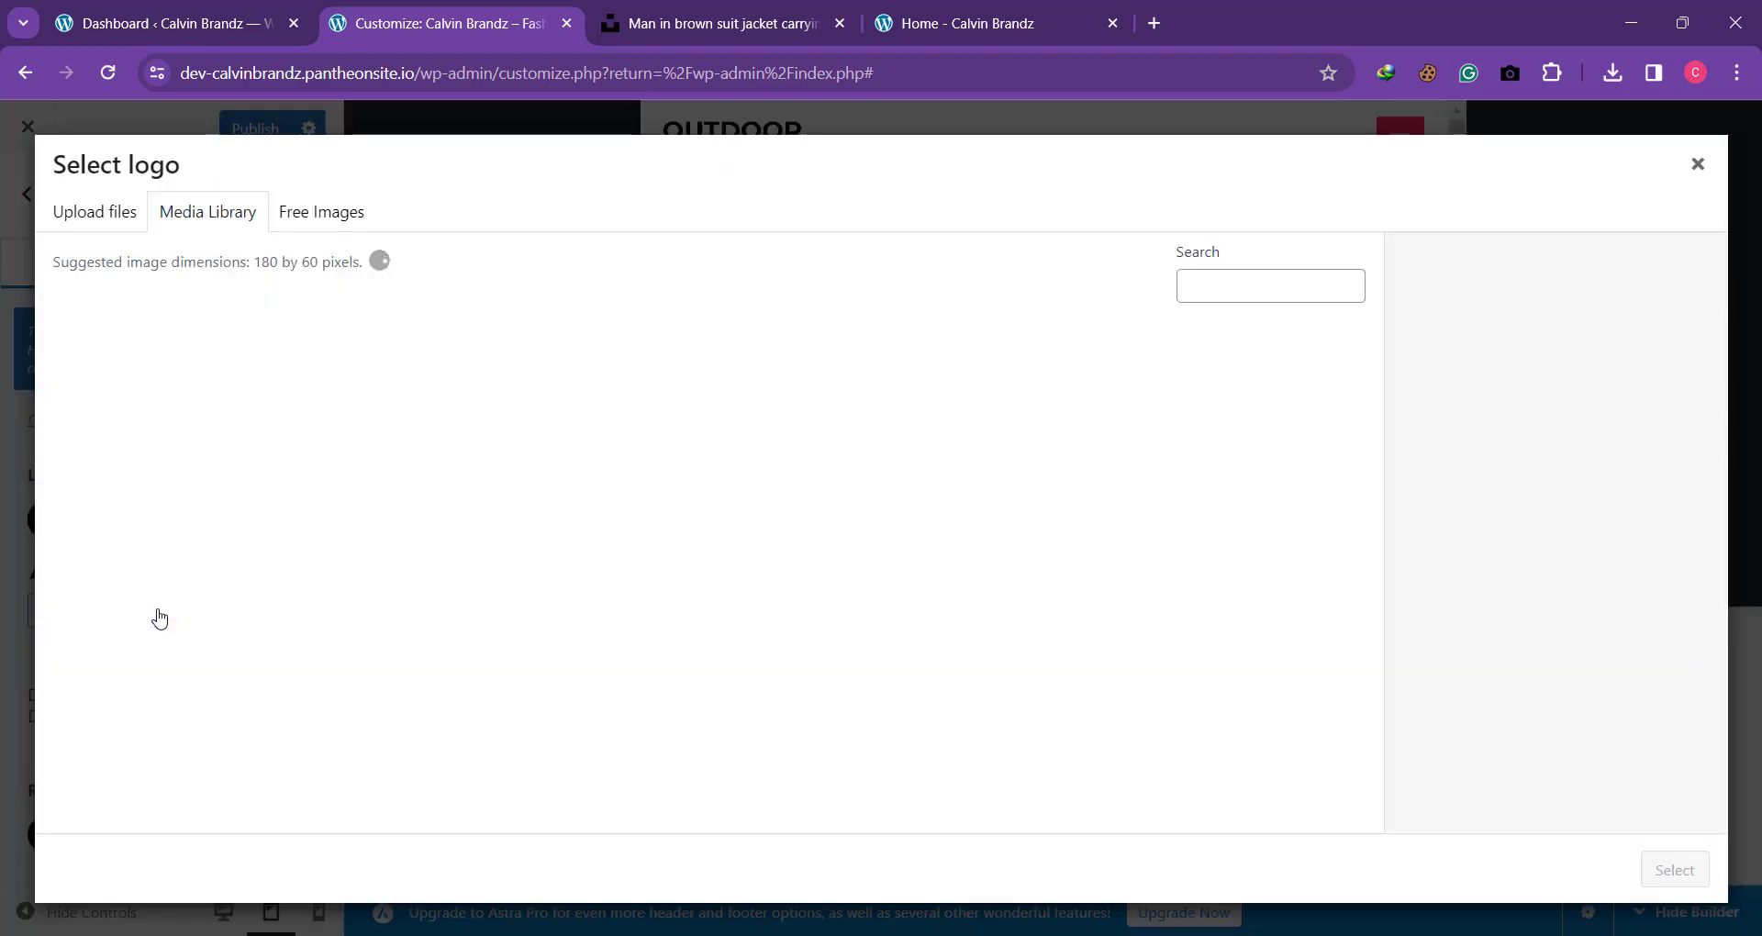
left_click(95, 211)
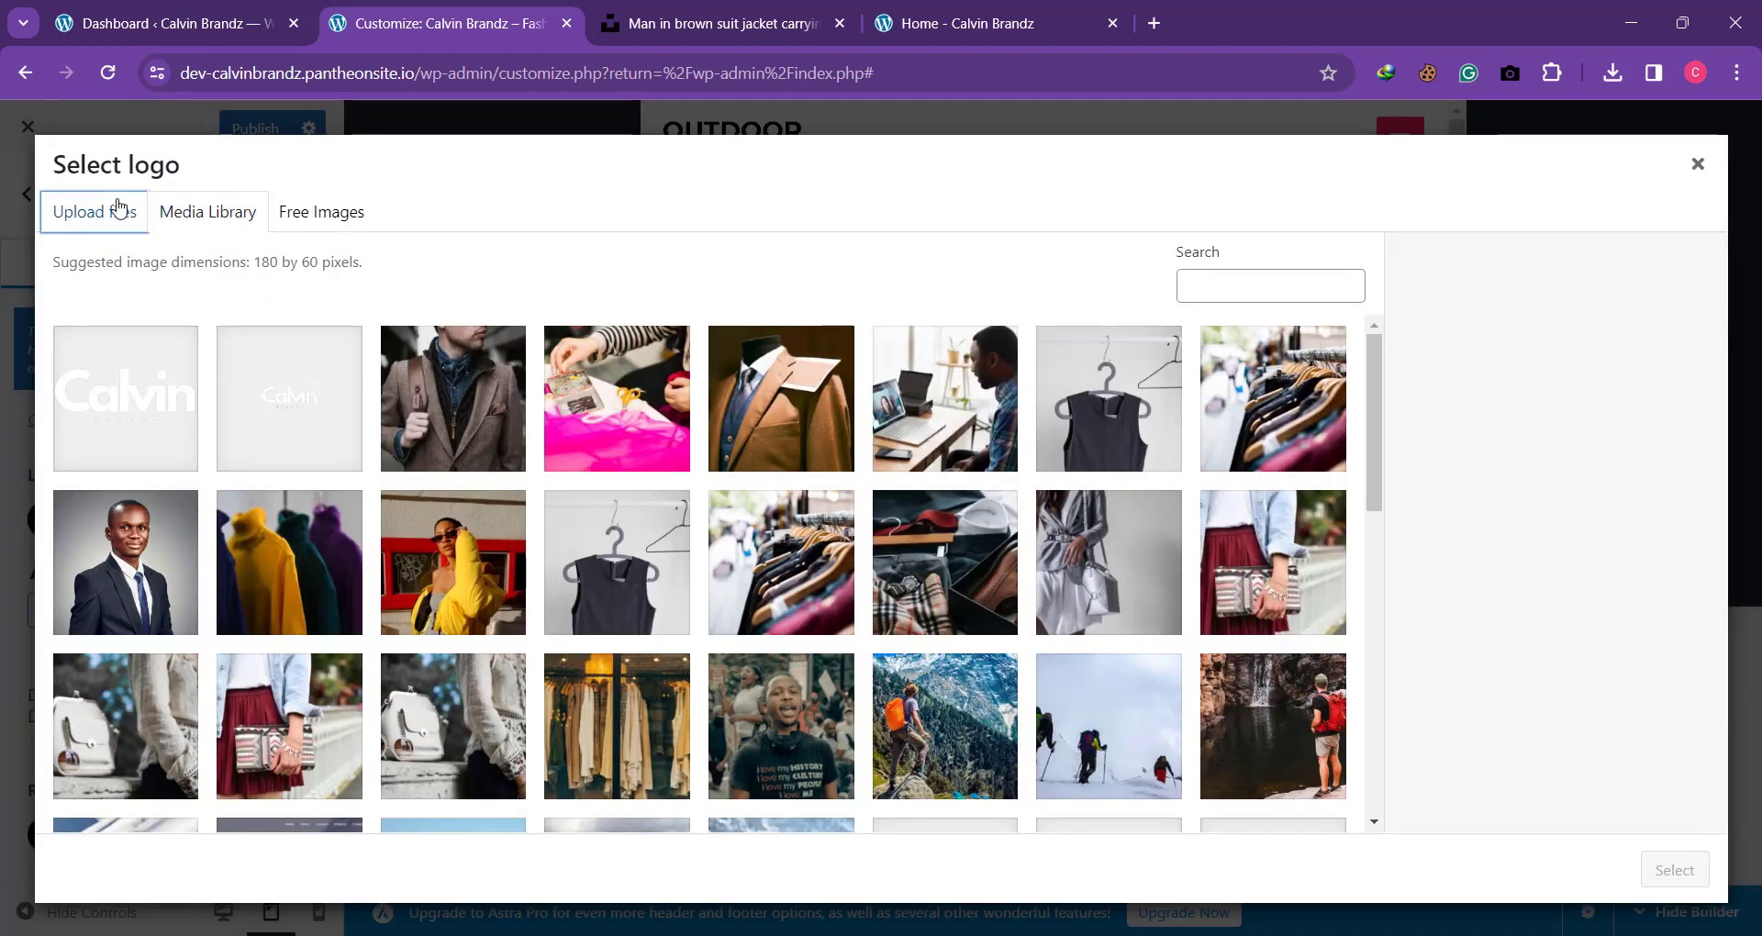
left_click(842, 547)
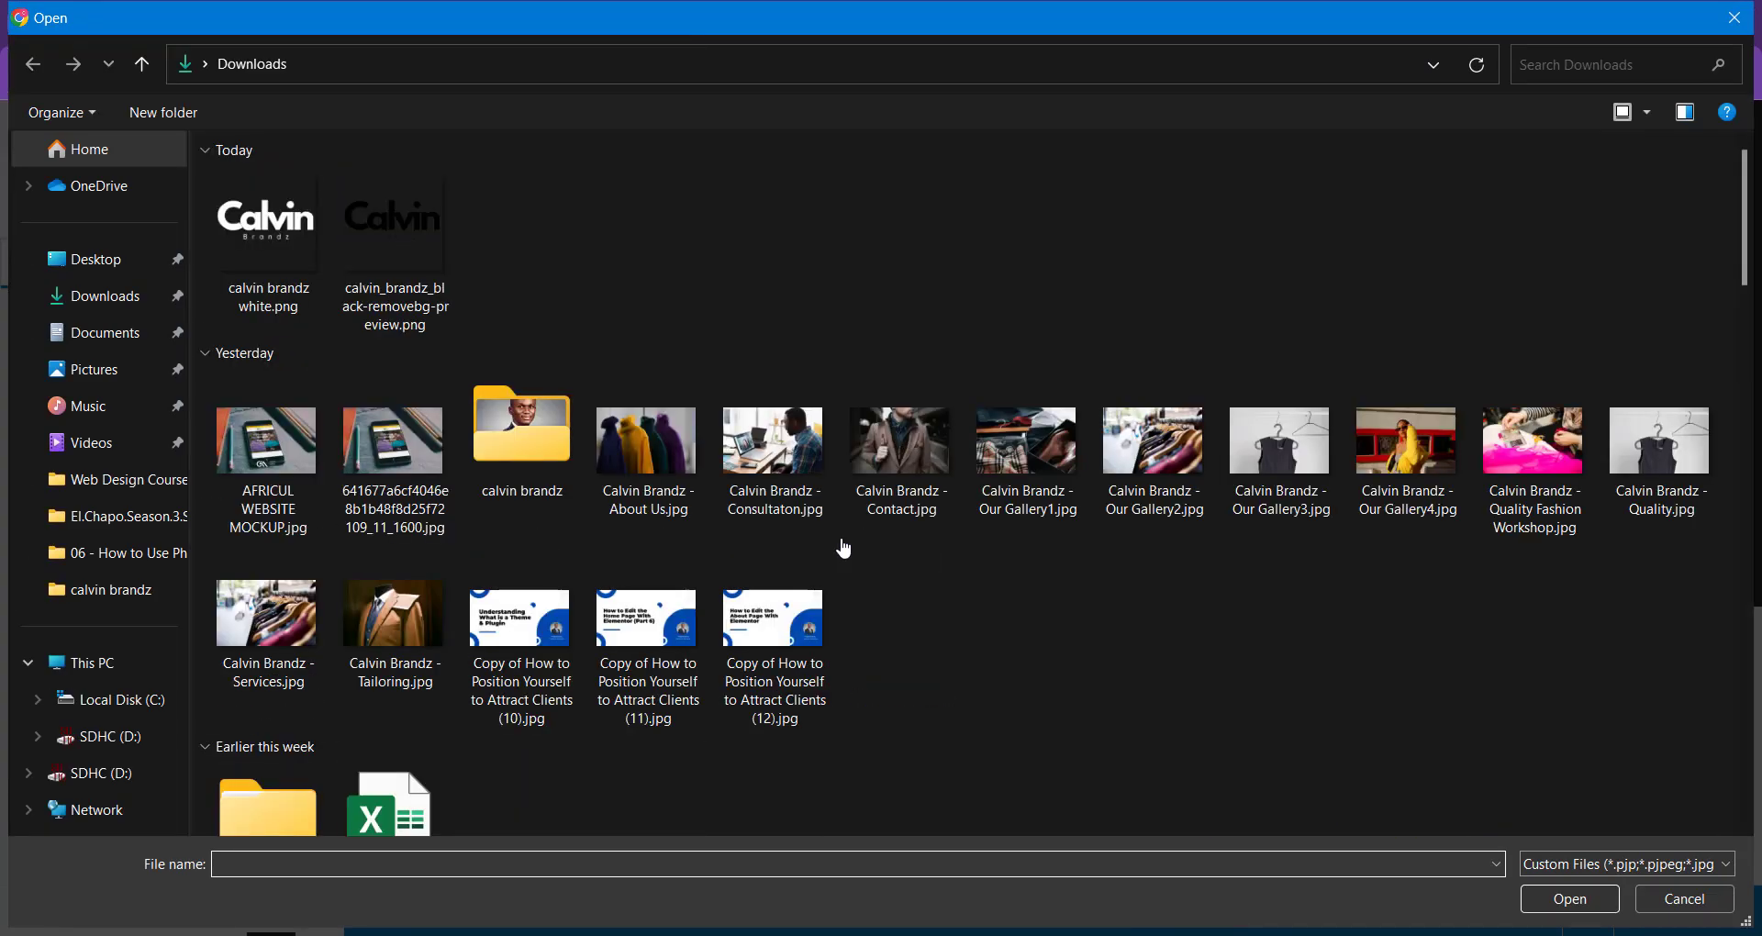
Step: Rename calvin_brandz_black-removebg-preview.png in Downloads to "calvin brandz black" and upload it to the media library
left_click(390, 307)
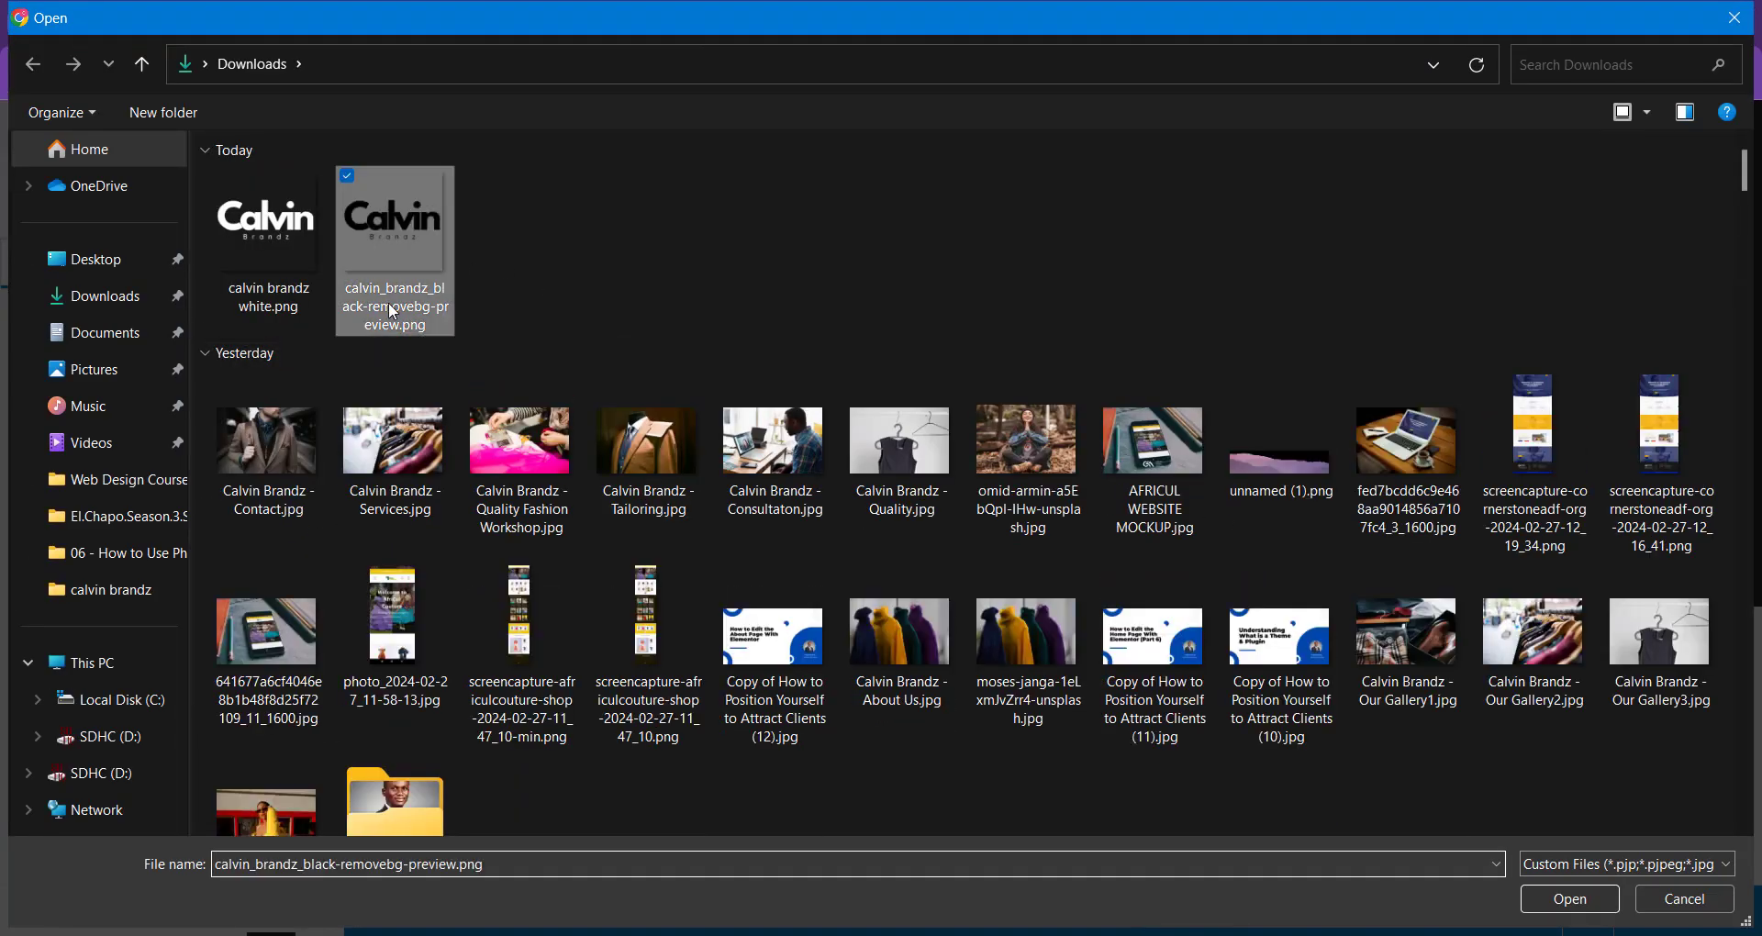
left_click(389, 304)
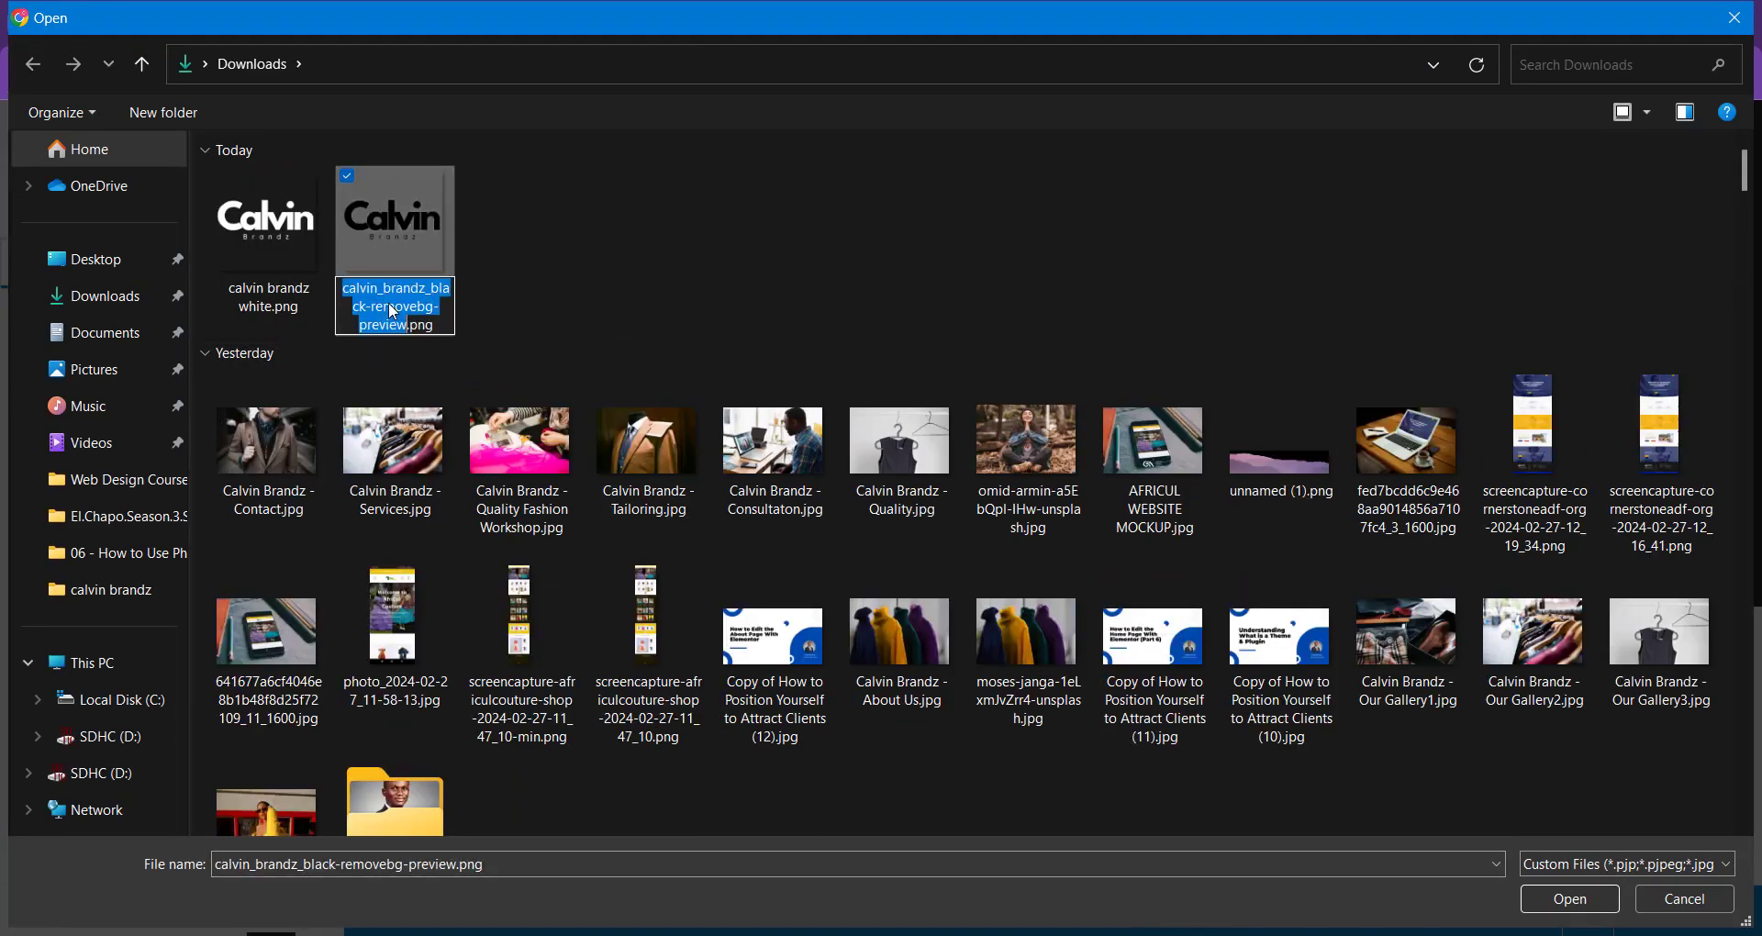
type("calvin brandz black")
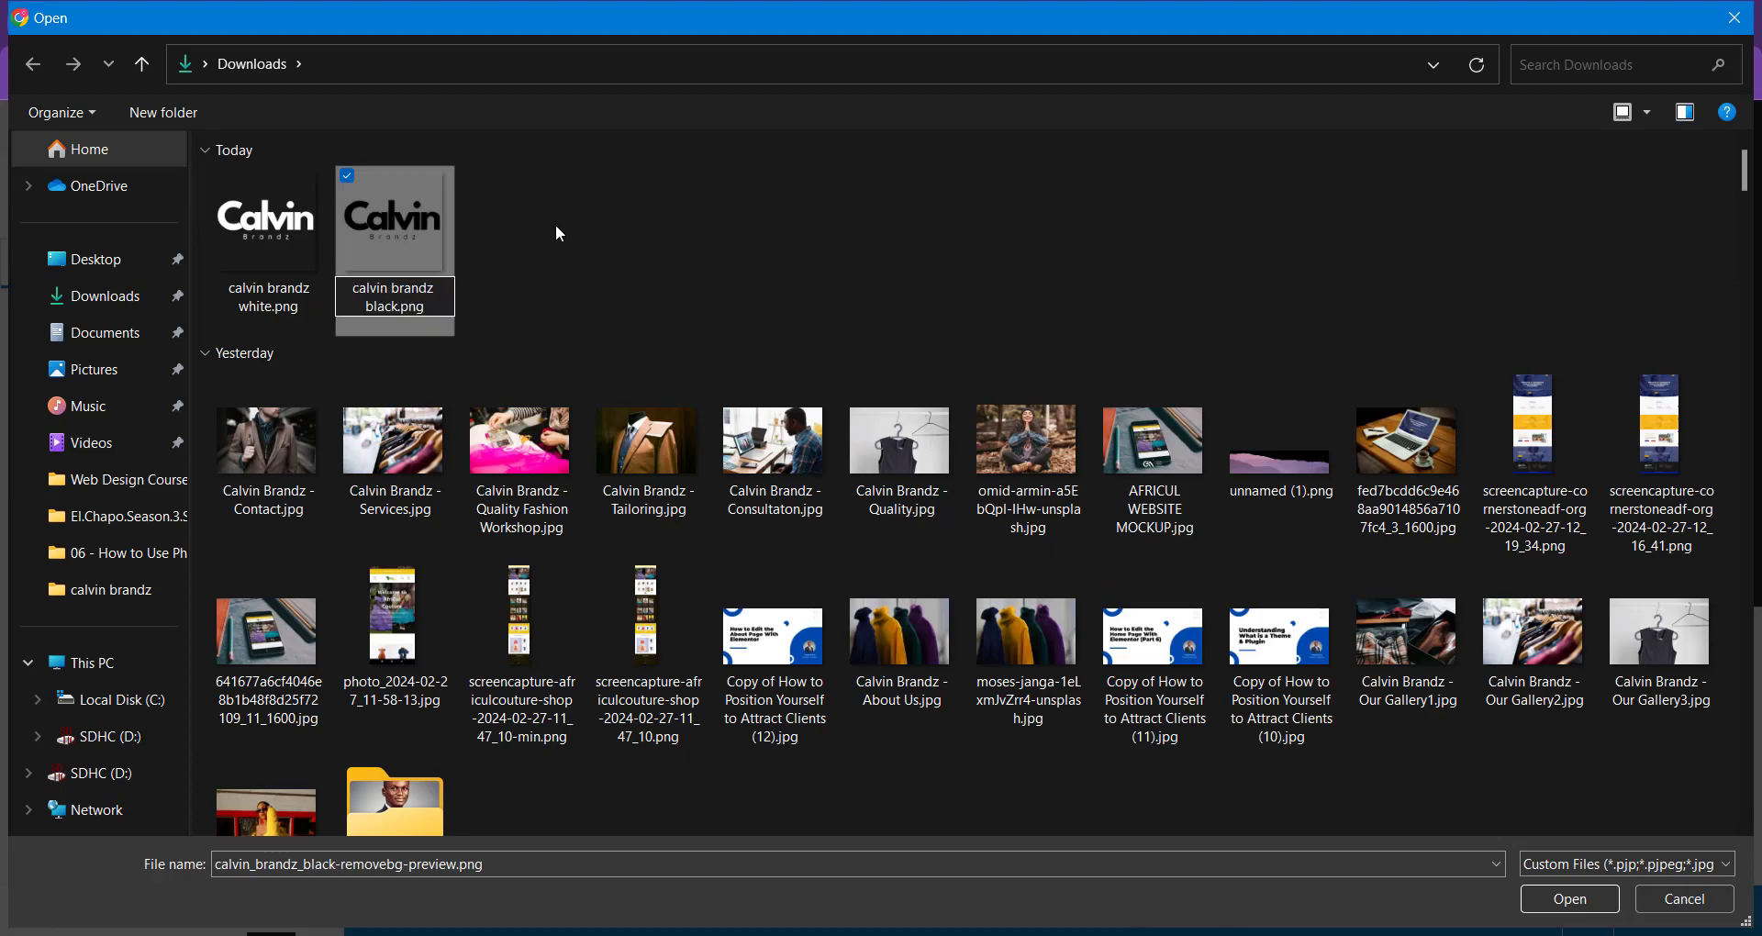
left_click(555, 226)
double_click(439, 218)
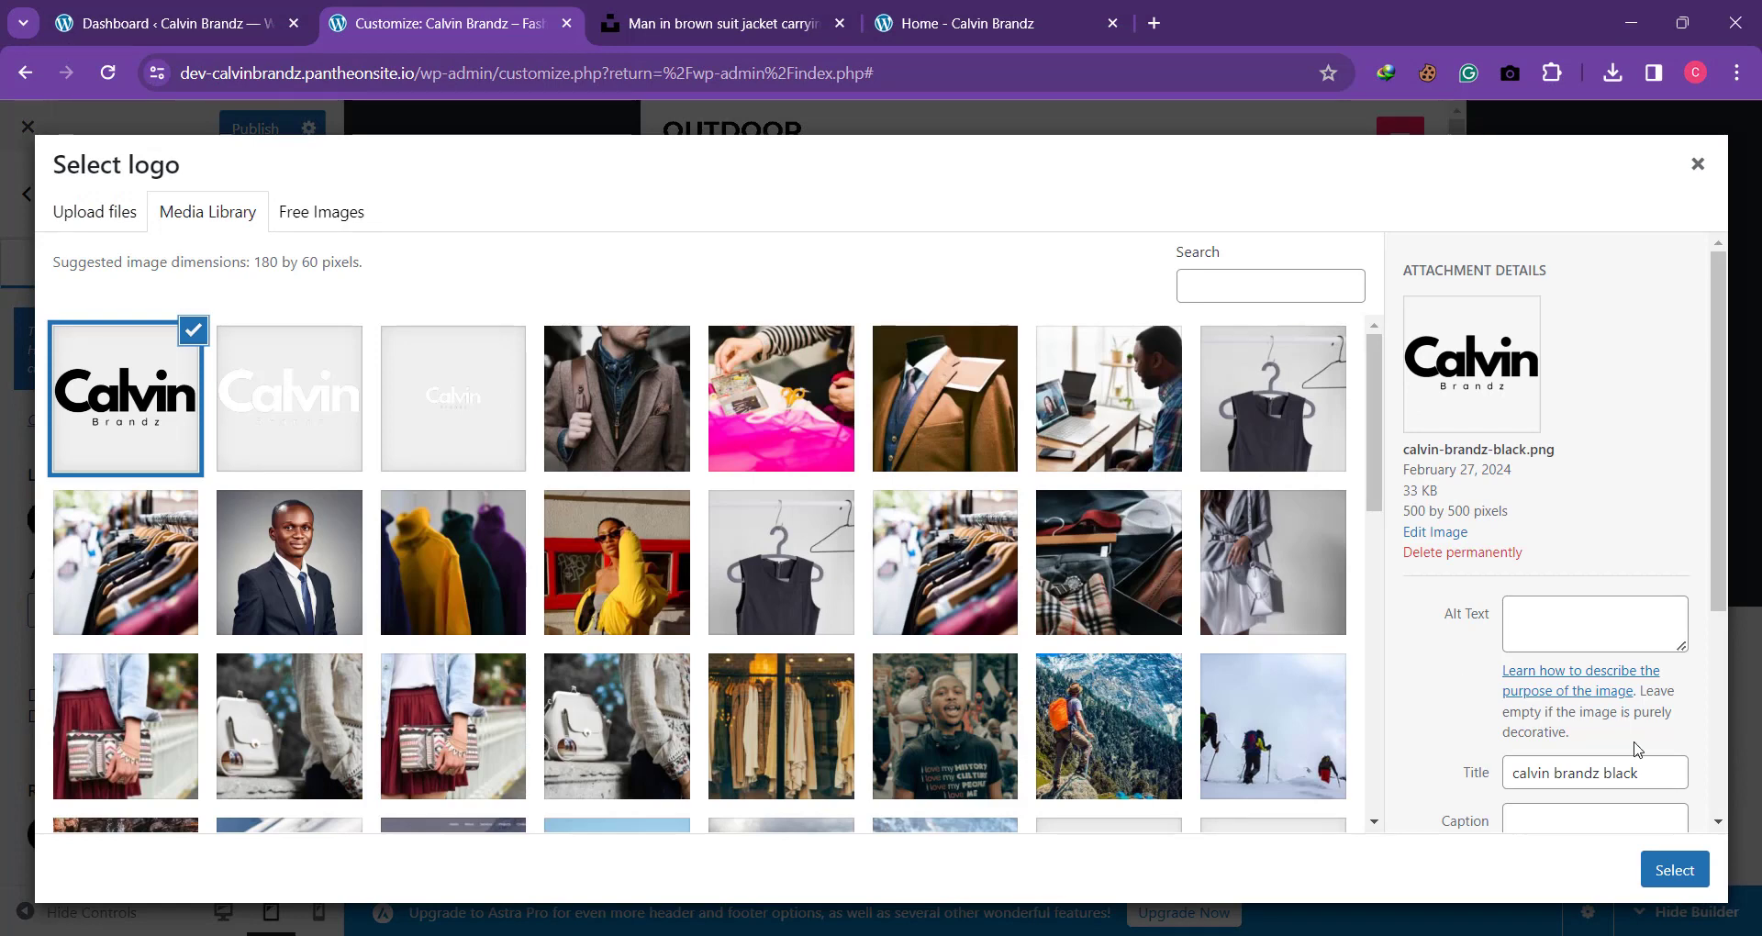
Step: Copy the uploaded black logo's title, "calvin brandz black", into its alt text
left_click_drag(1646, 764, 1458, 739)
key("ctrl+c")
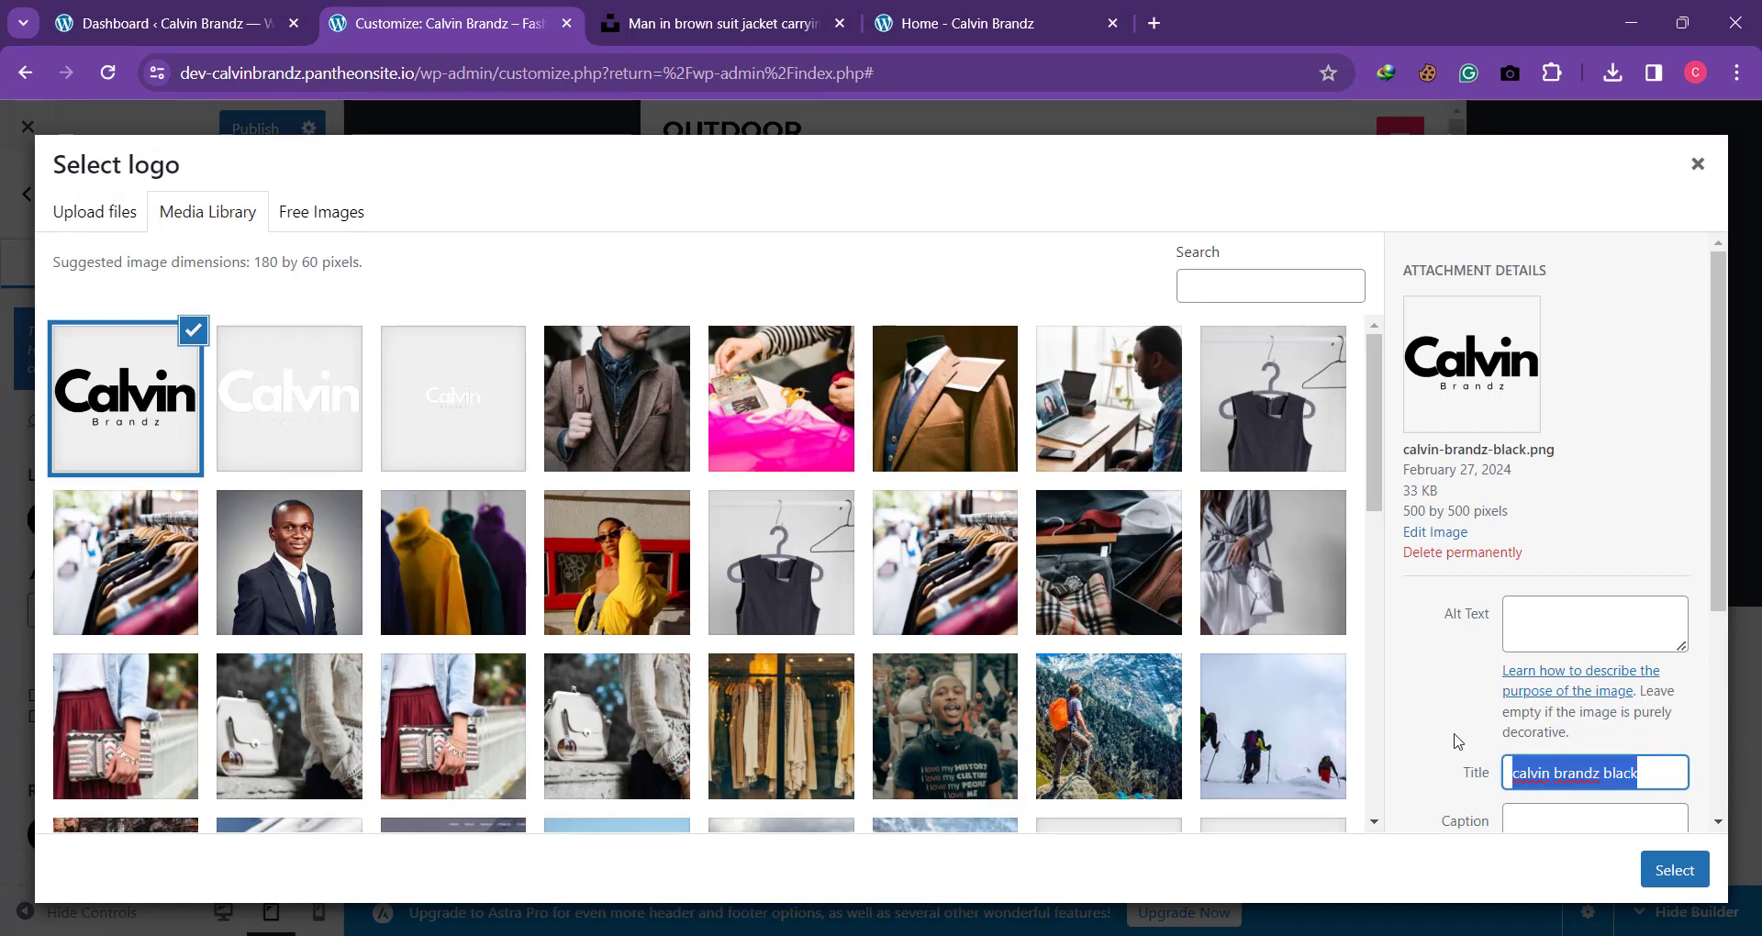
left_click(1523, 610)
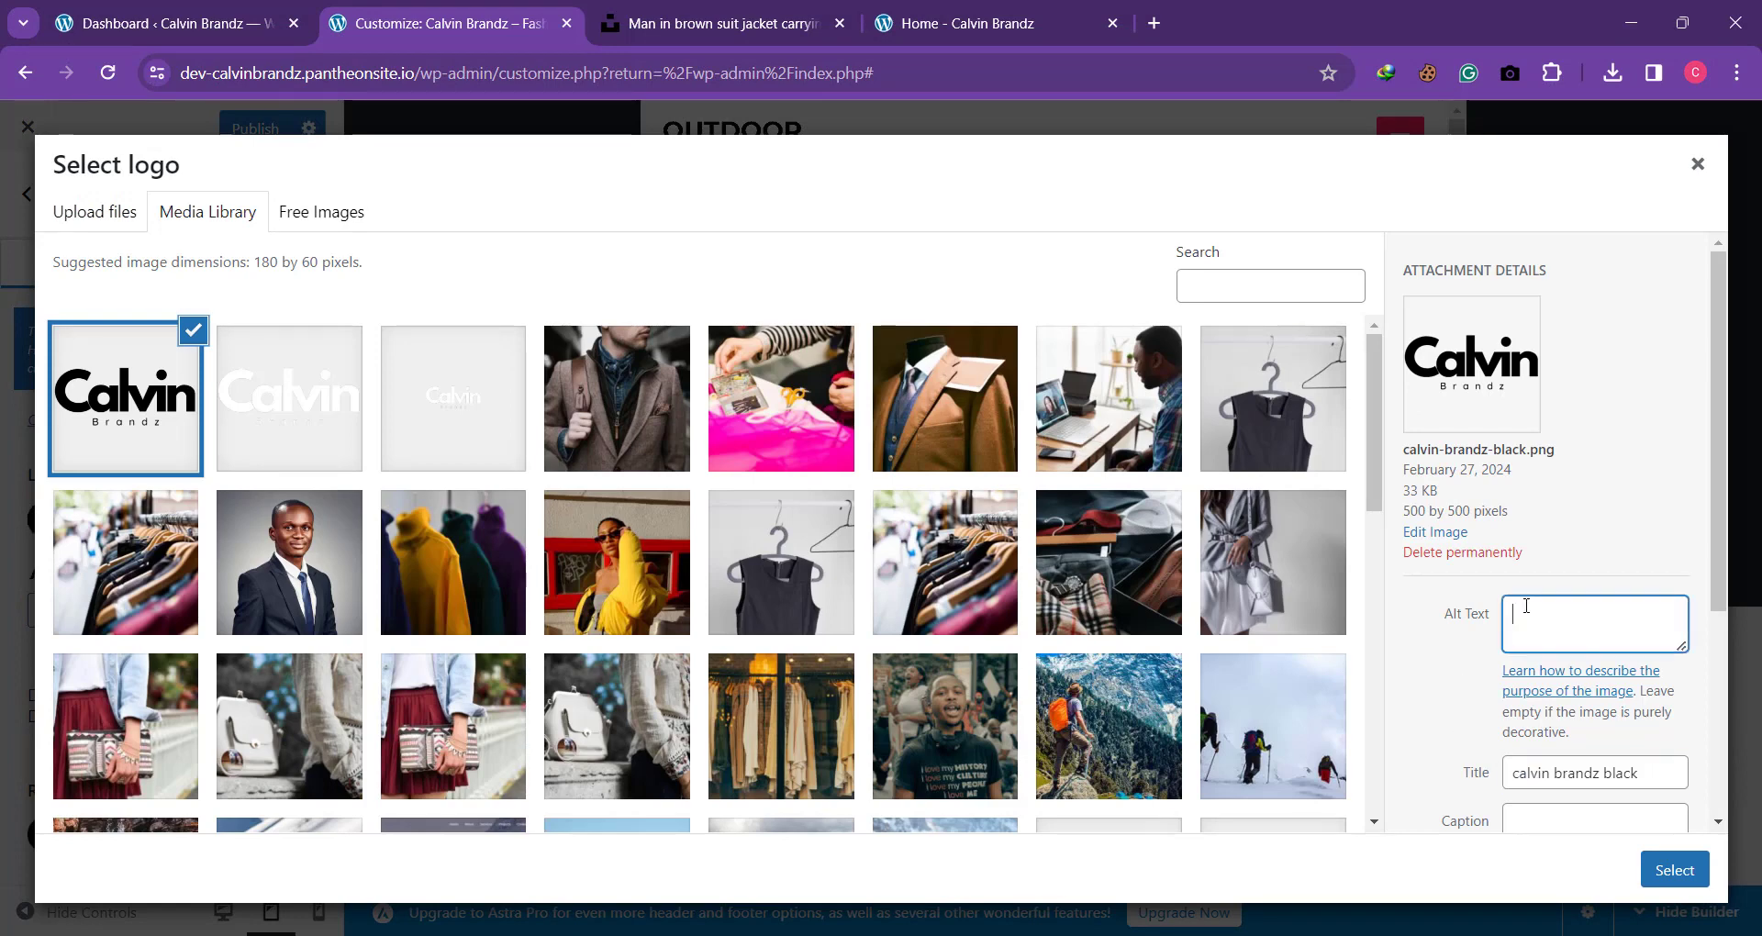
key("ctrl+v")
Step: Select the black logo and crop it to full width, with the crop area extended upward to include the whole lettering
left_click(1659, 870)
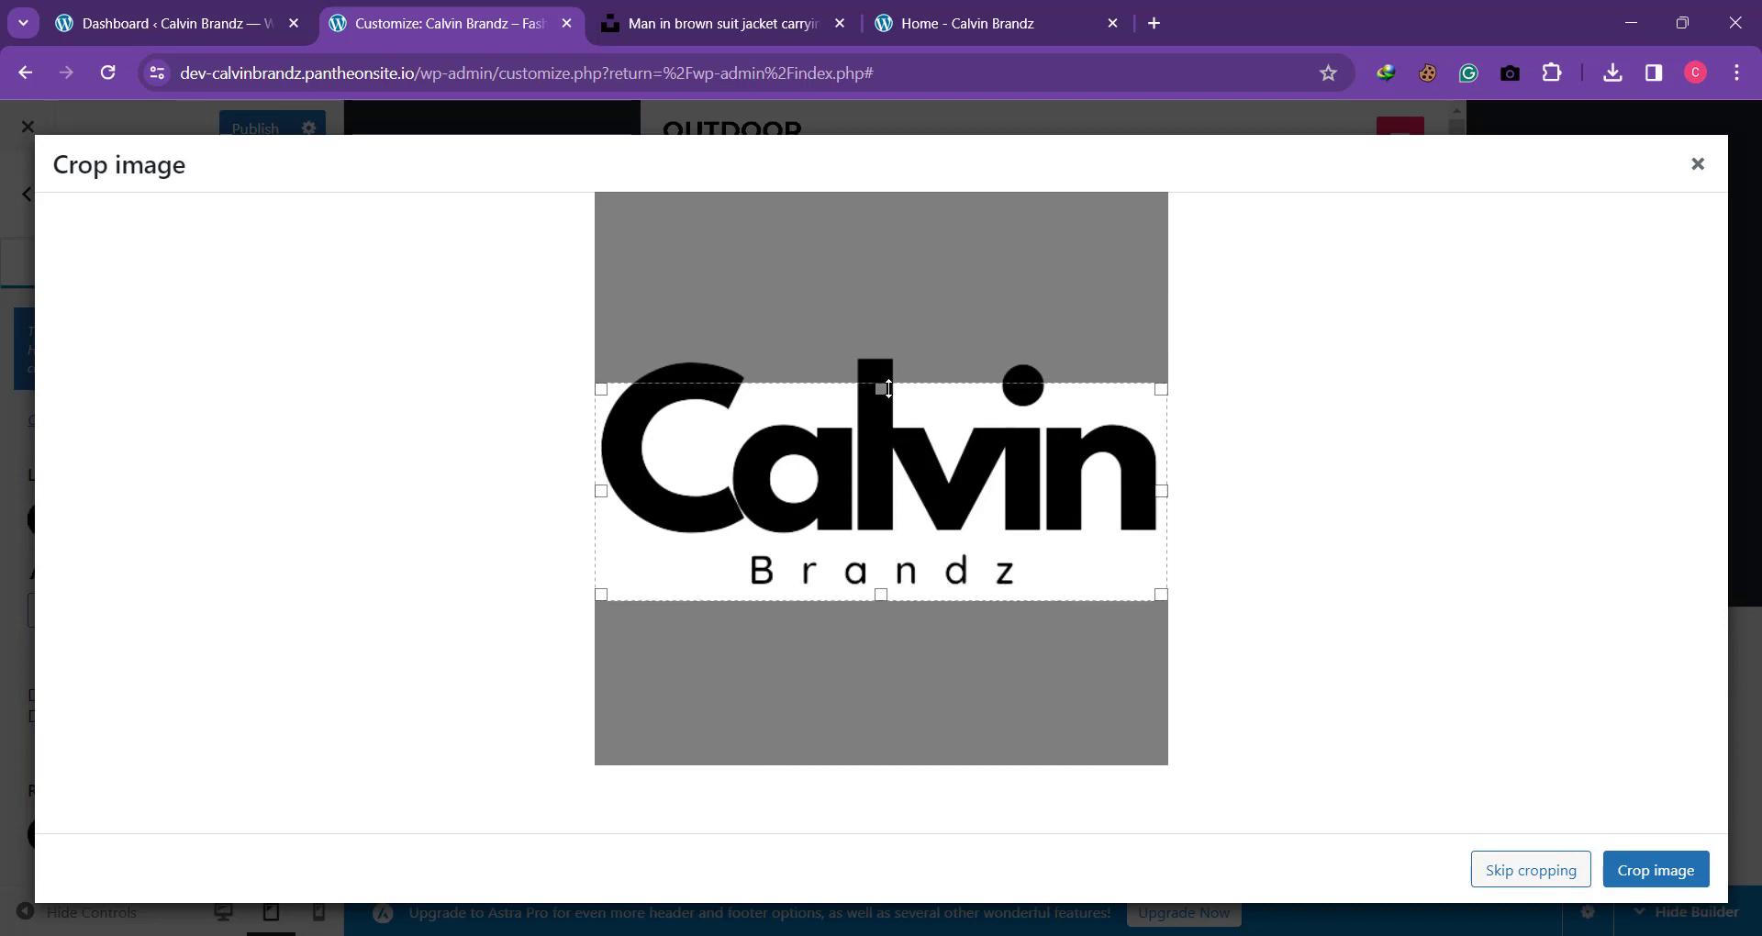
left_click_drag(883, 389, 880, 341)
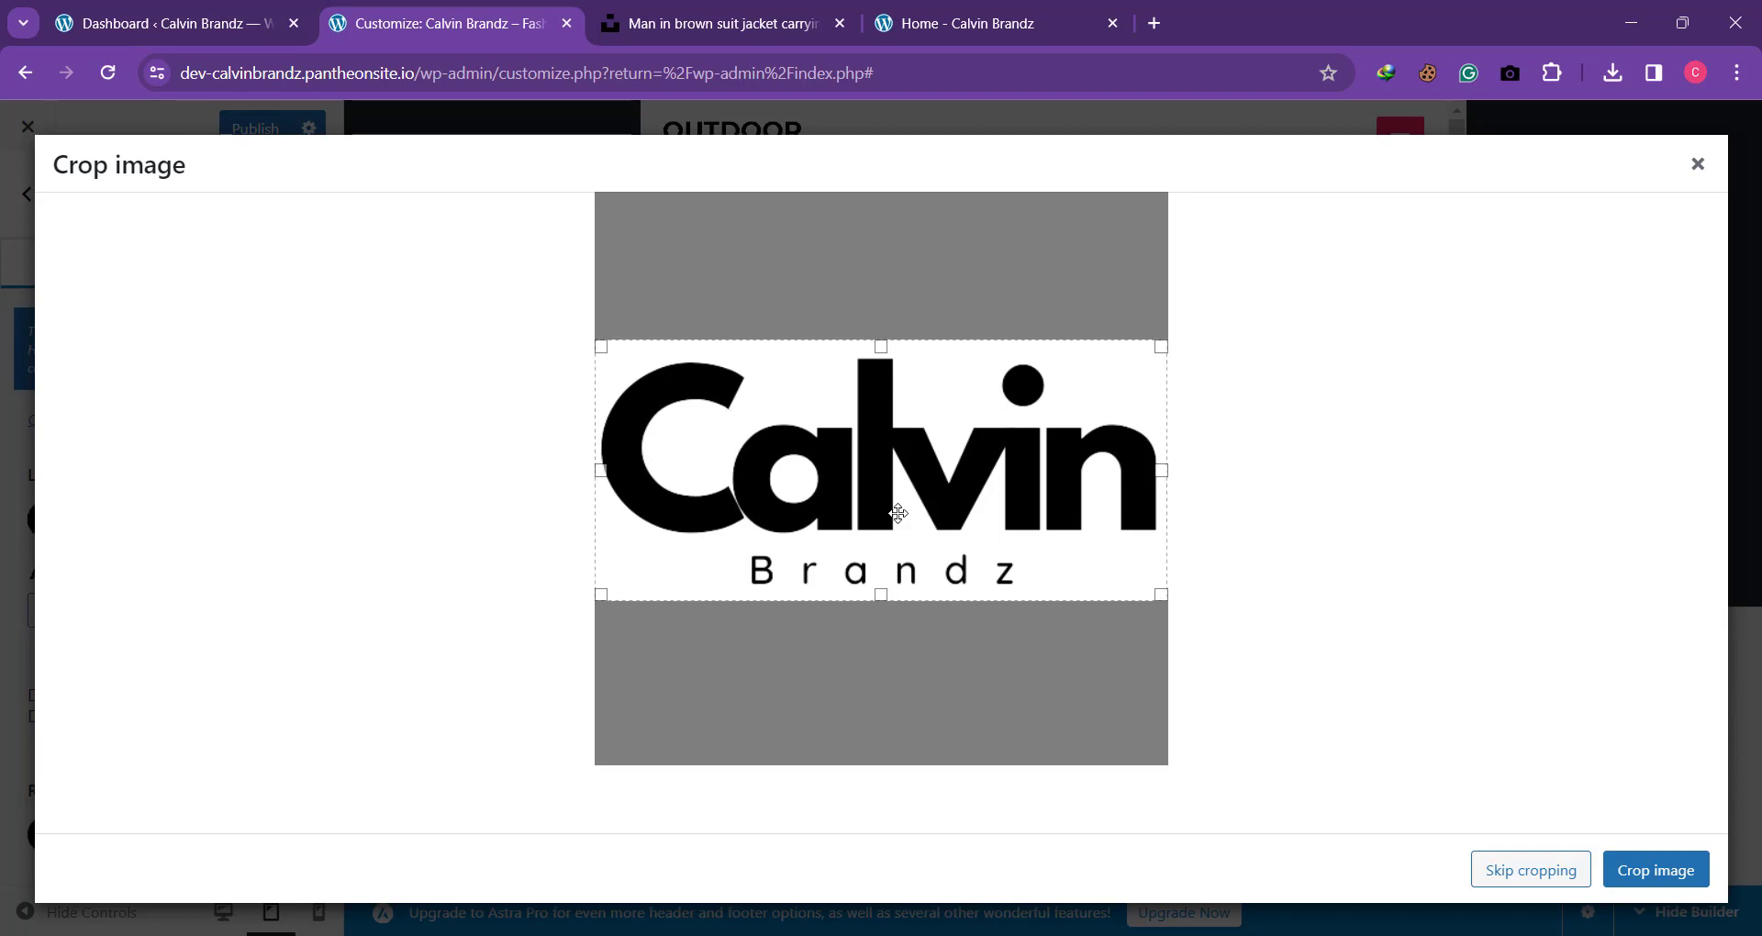
left_click(1641, 871)
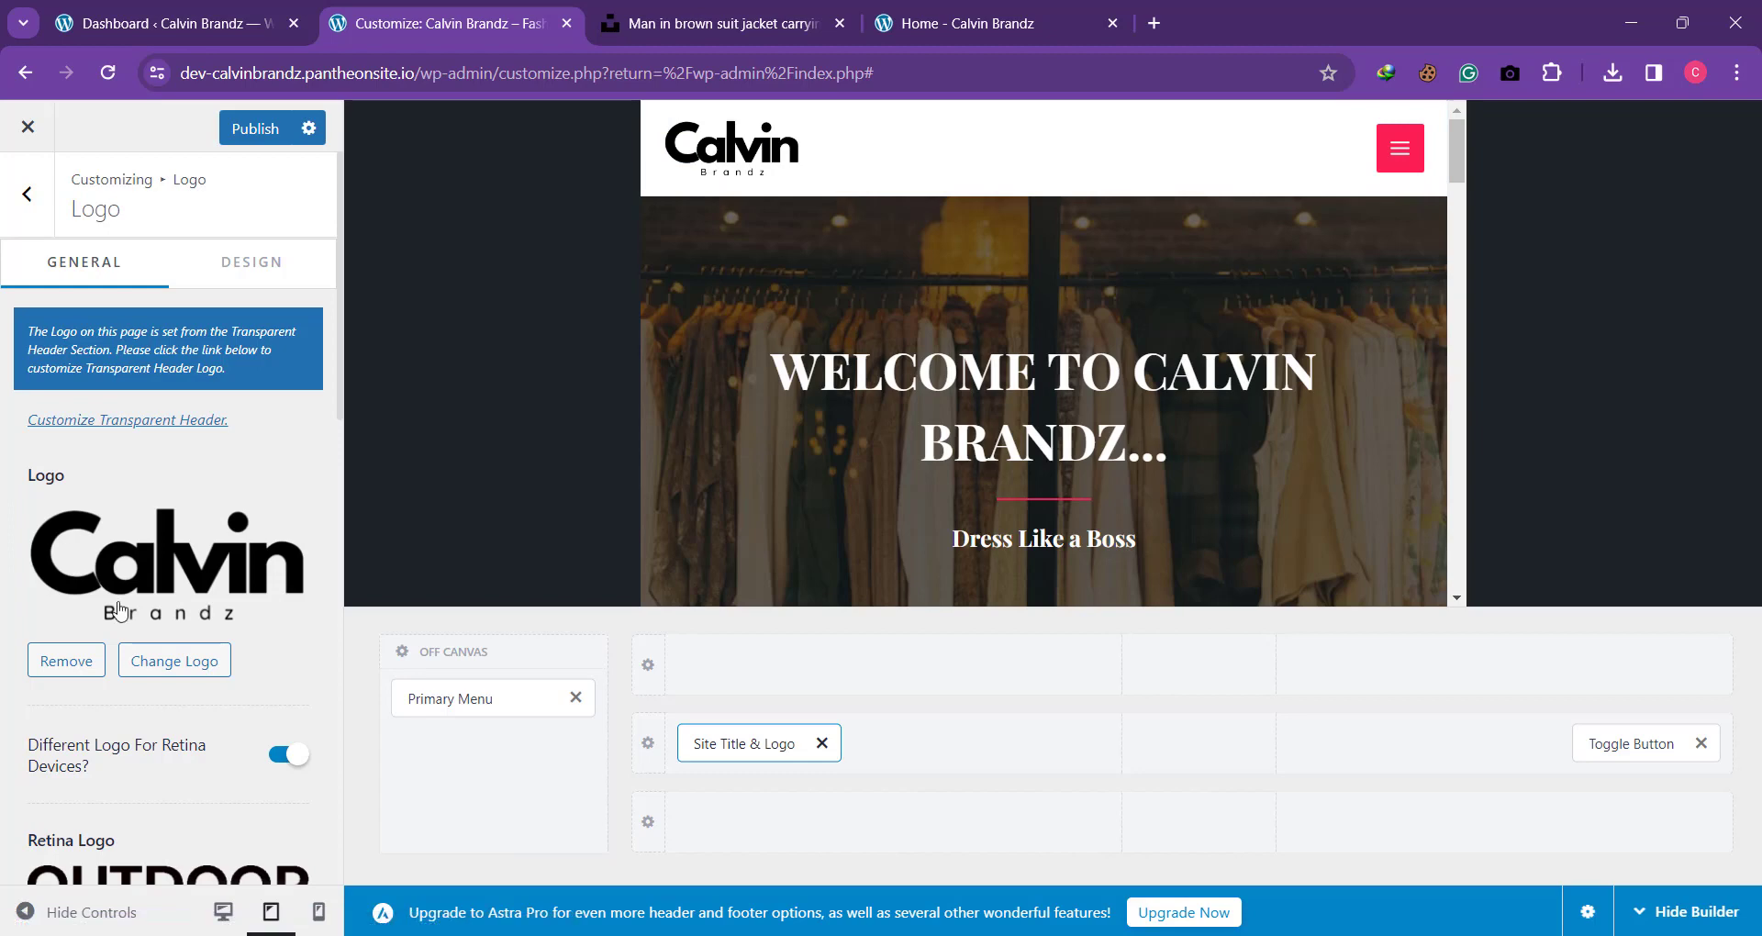
Step: Pick cropped-calvin-brandz-black.png from the media library as the replacement for the Retina Logo
scroll(196, 731, "down", 3)
left_click(197, 738)
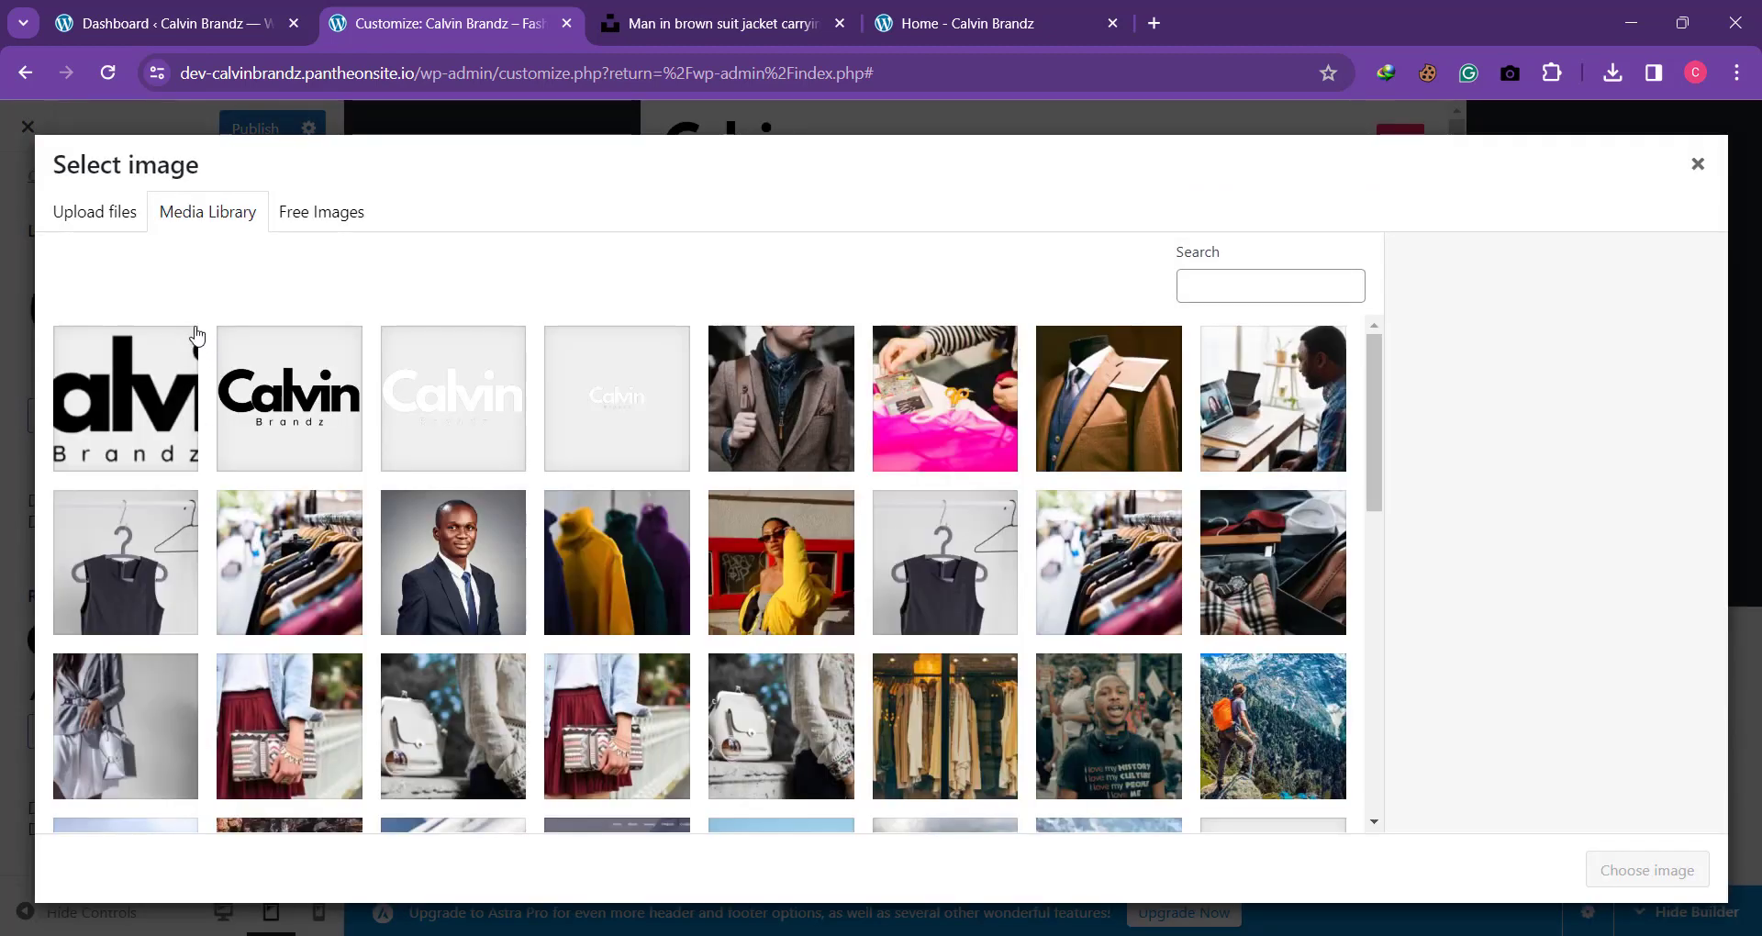
left_click(99, 410)
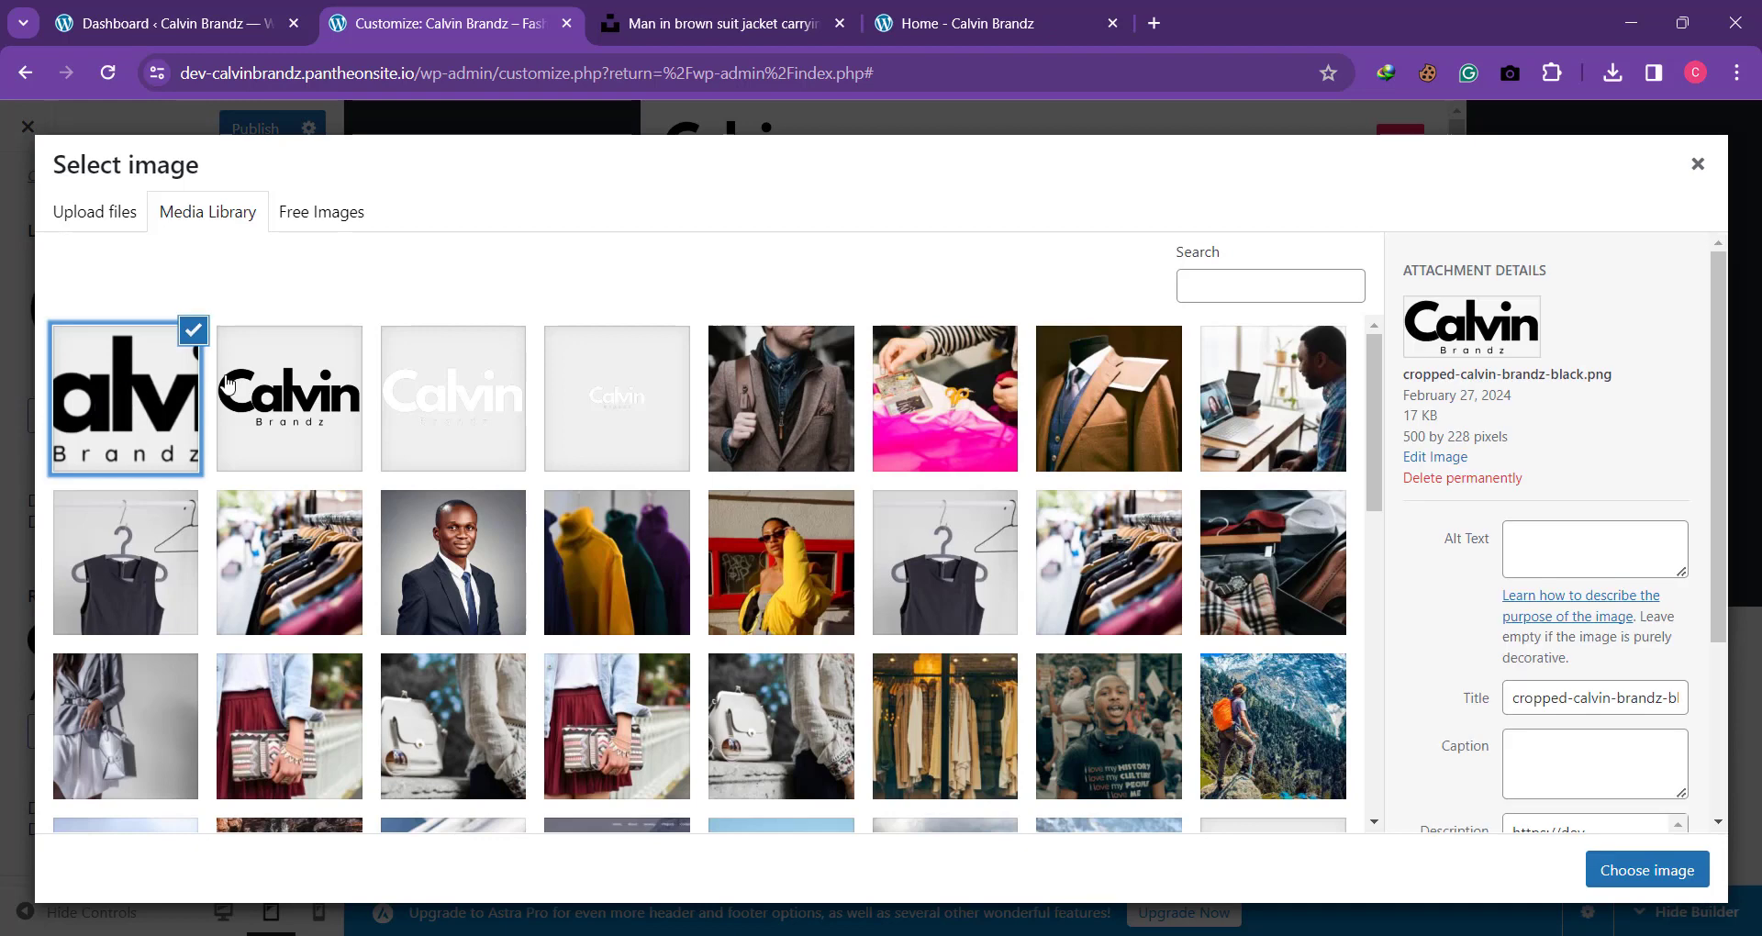
left_click(172, 415)
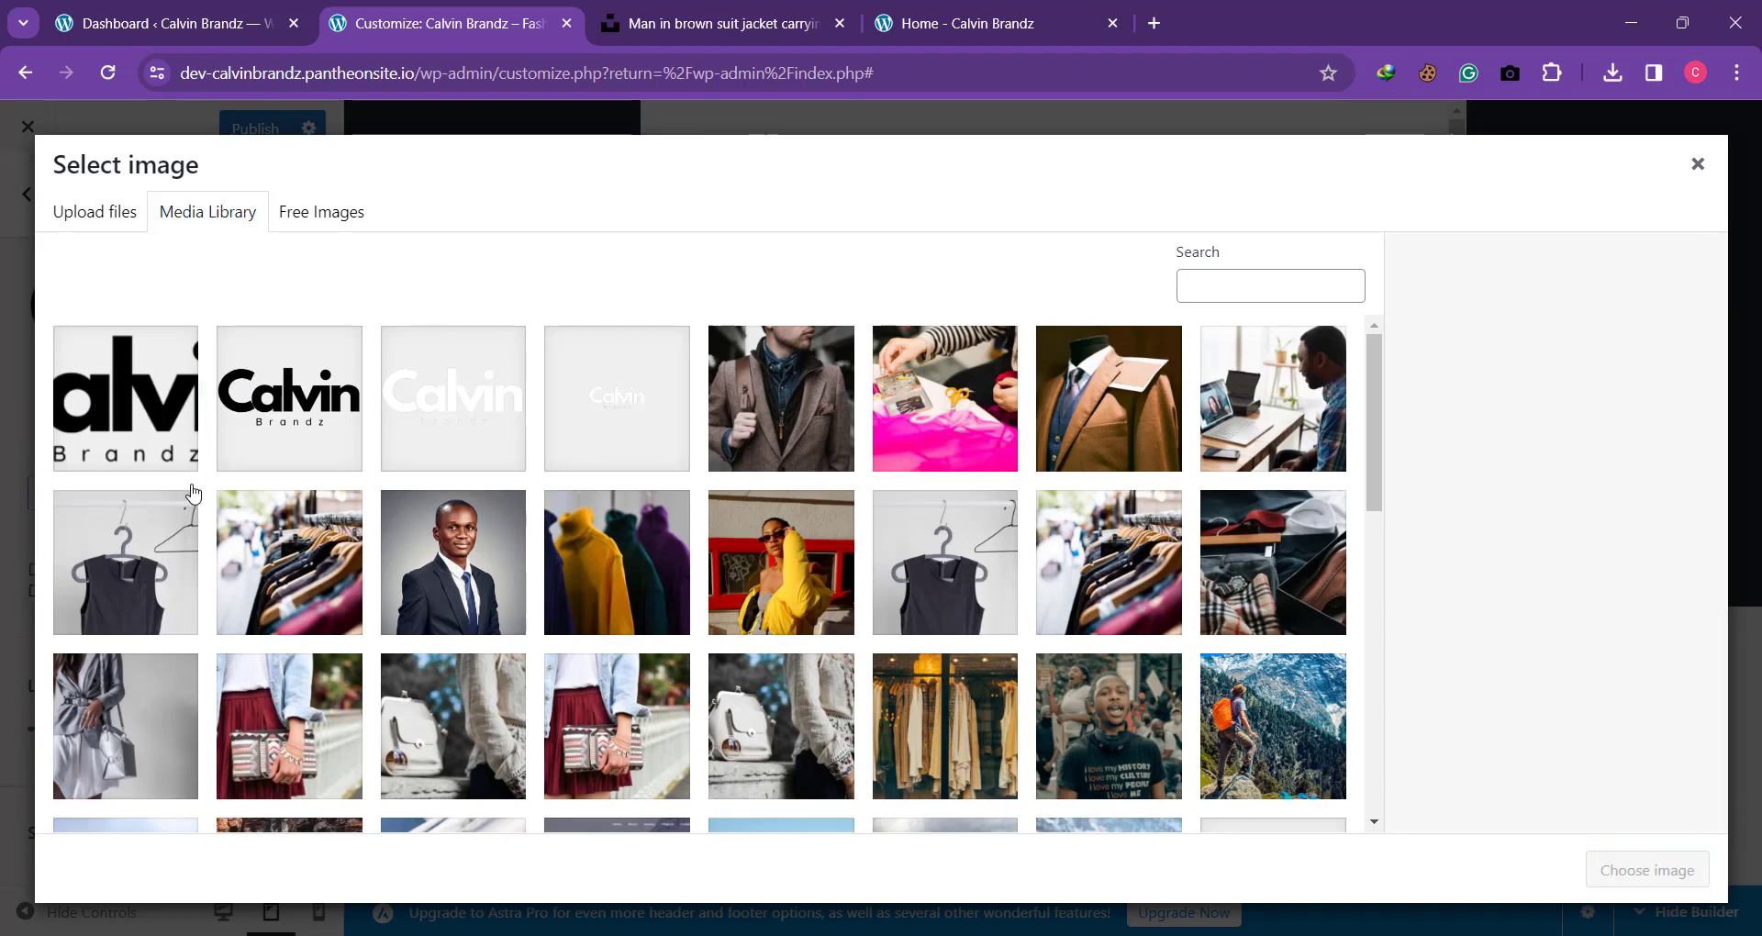
left_click(181, 415)
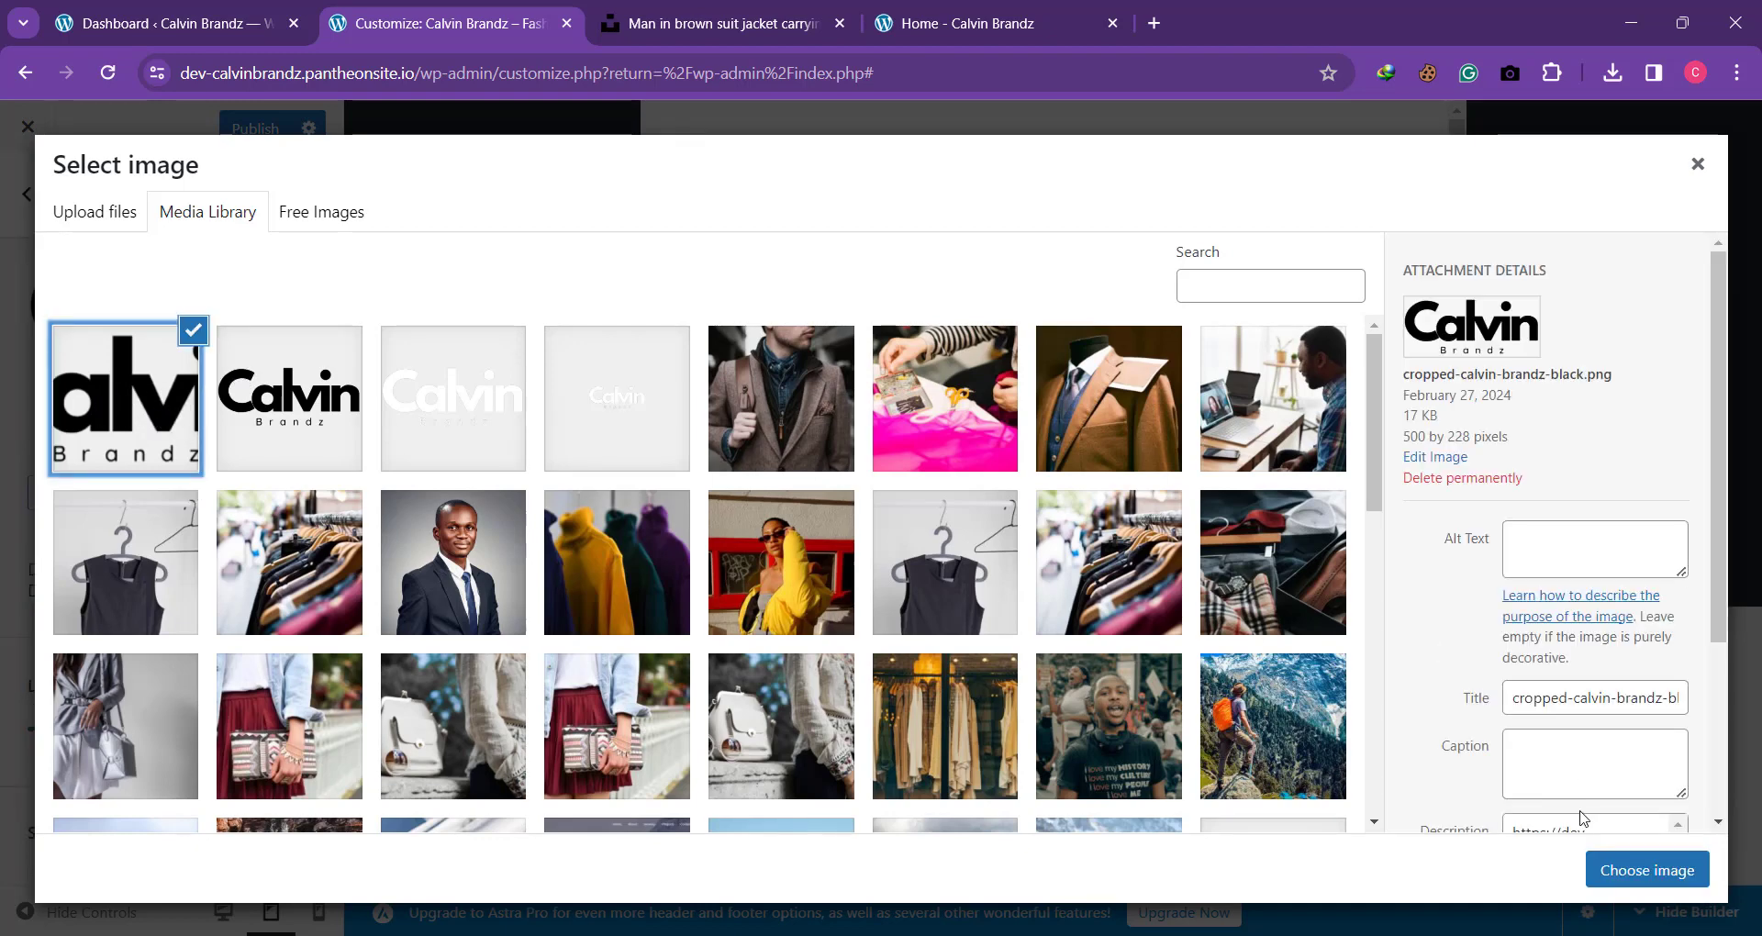
Step: Set the cropped logo's alt text and title to "calvin brandz black" and apply it as the Retina Logo
left_click(1561, 559)
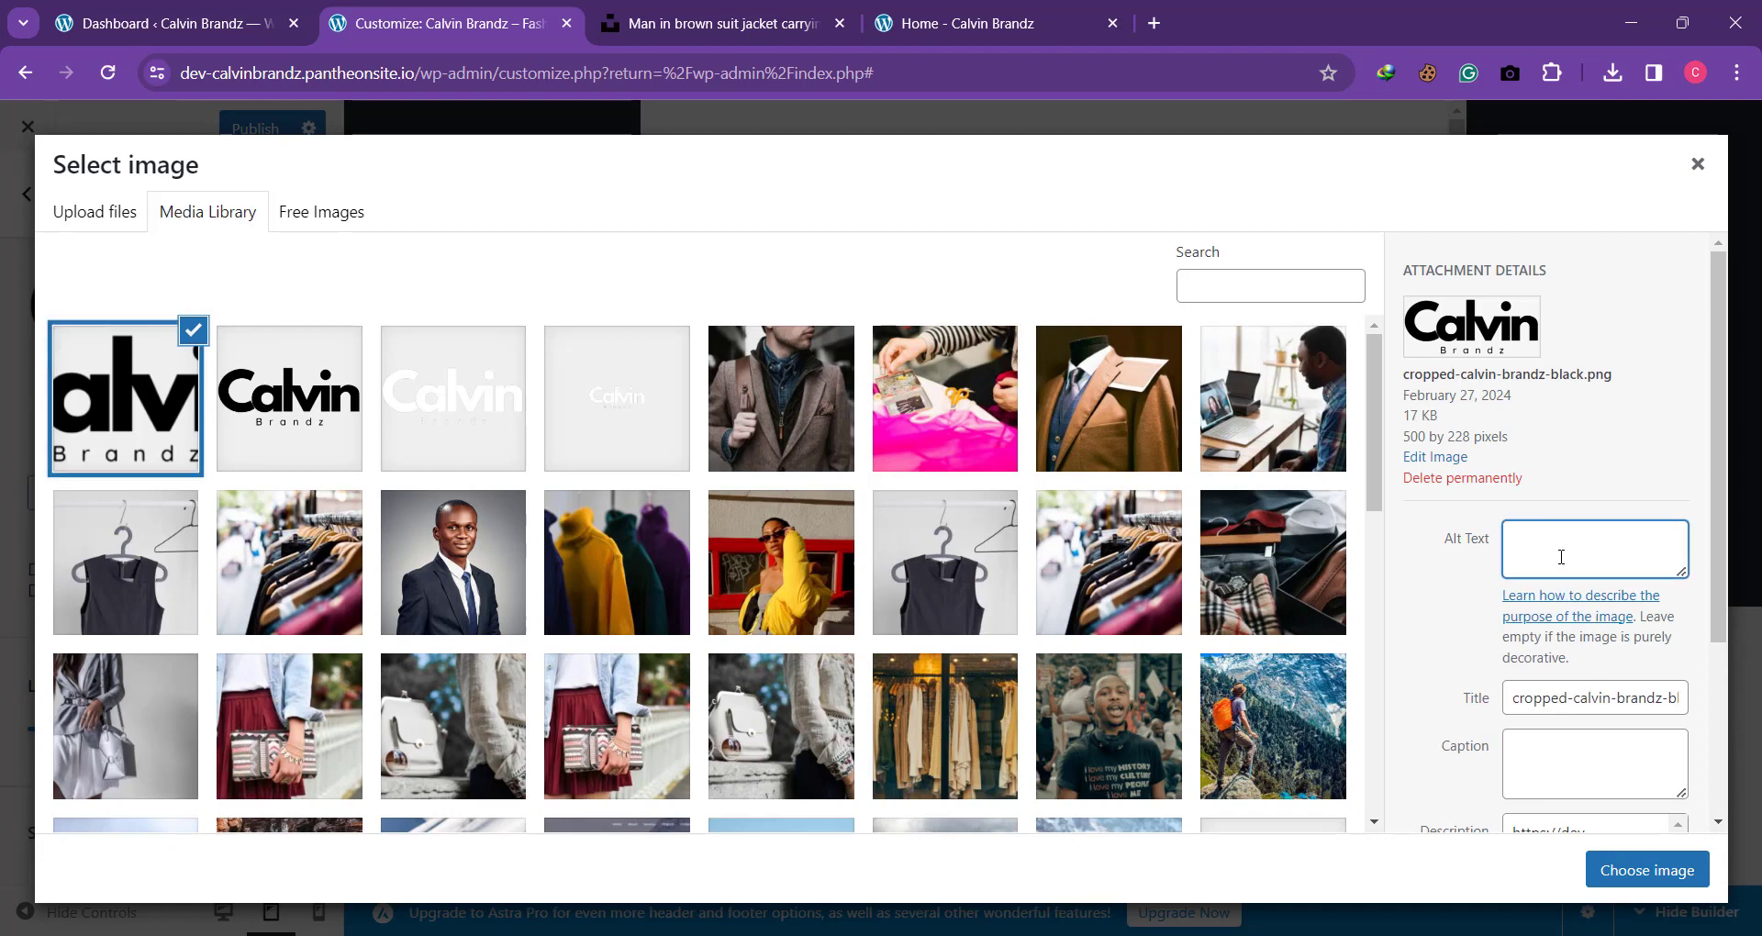
type("calvin brandz black")
left_click_drag(1505, 703, 1752, 695)
key("ctrl+v")
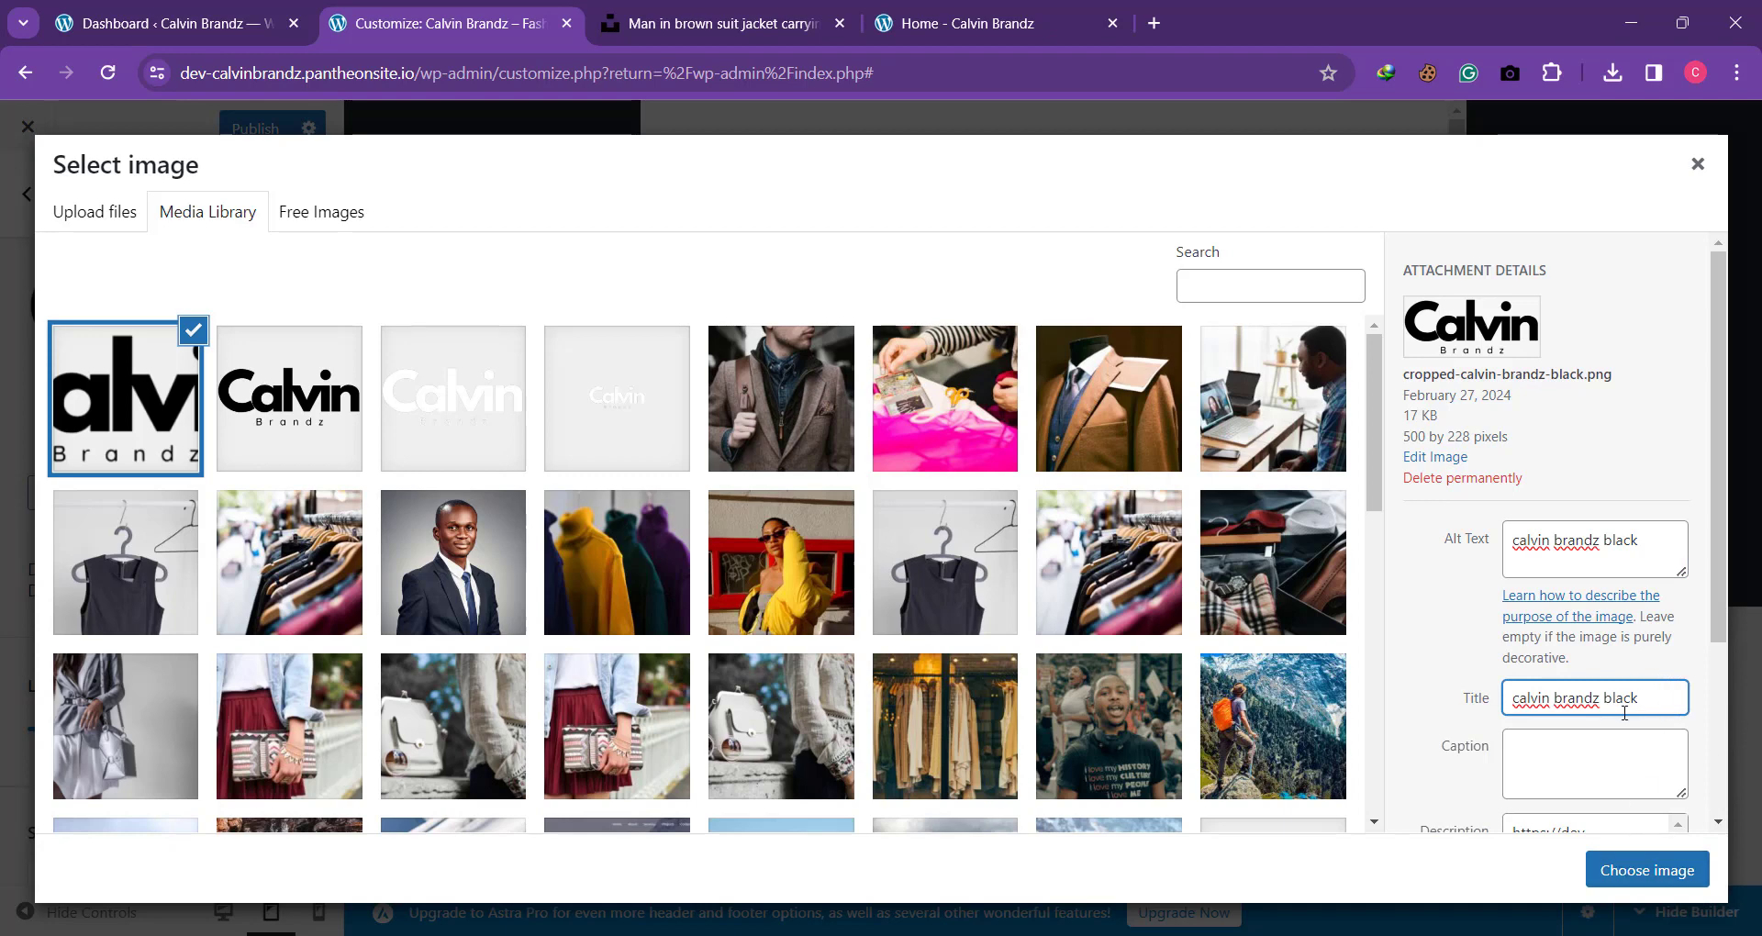
left_click(1621, 874)
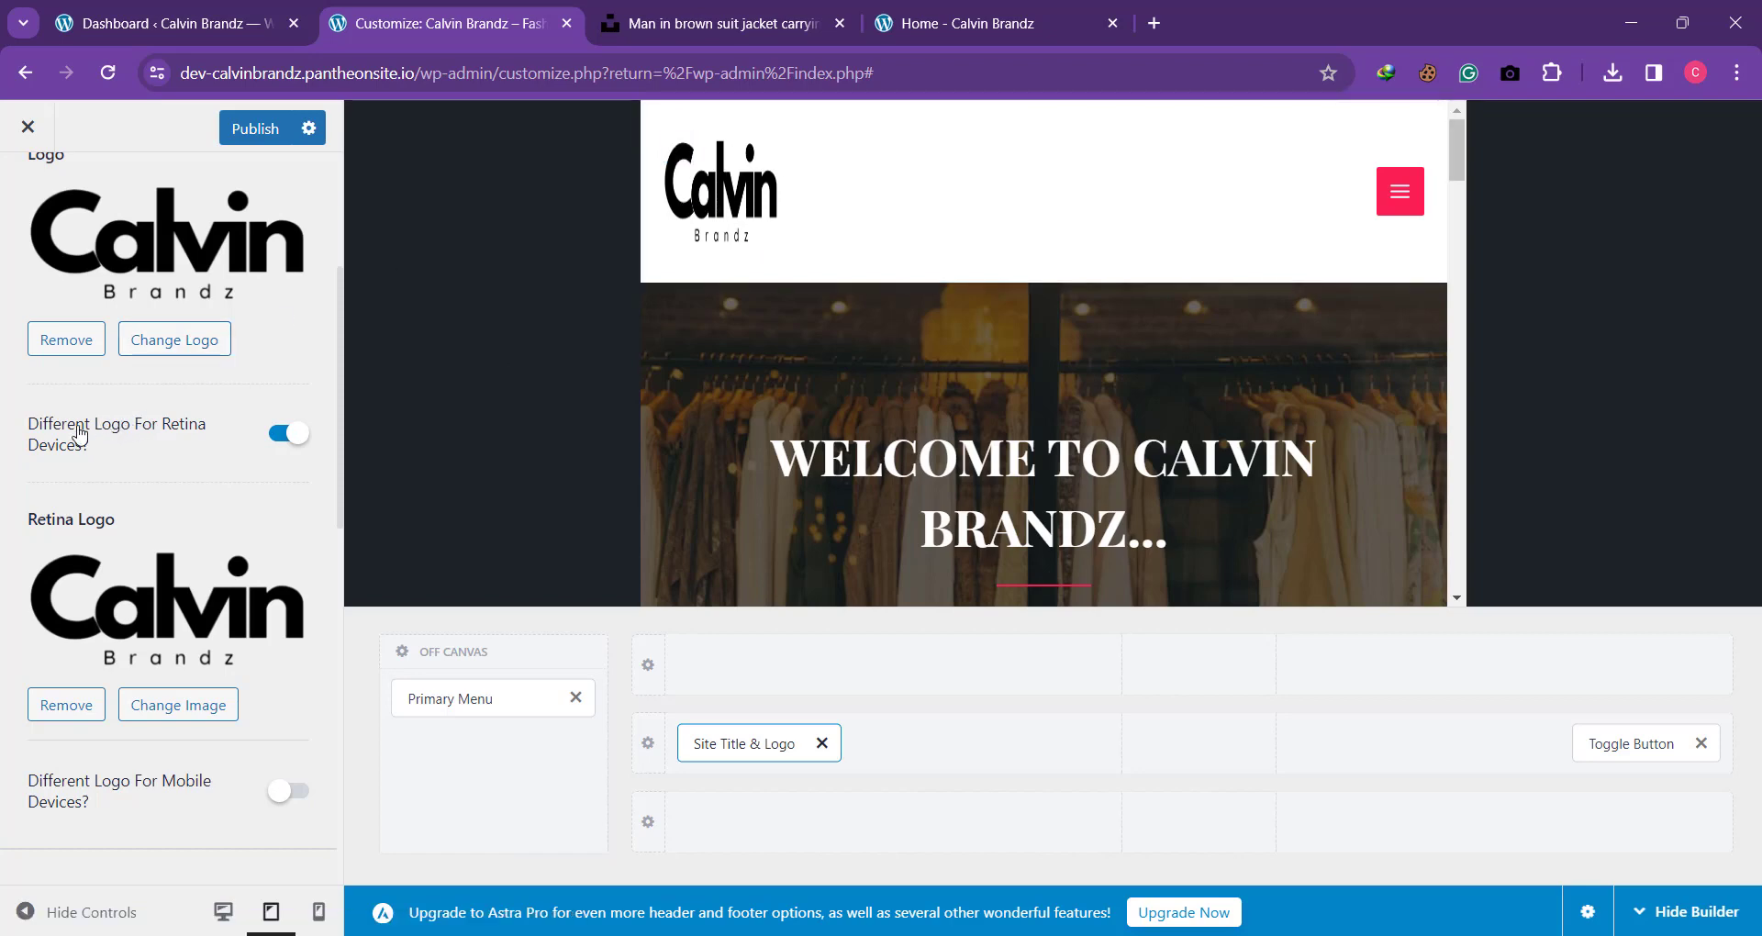
Step: Turn off the different logo for retina devices and set the tablet Logo Width to 35 px
left_click(288, 440)
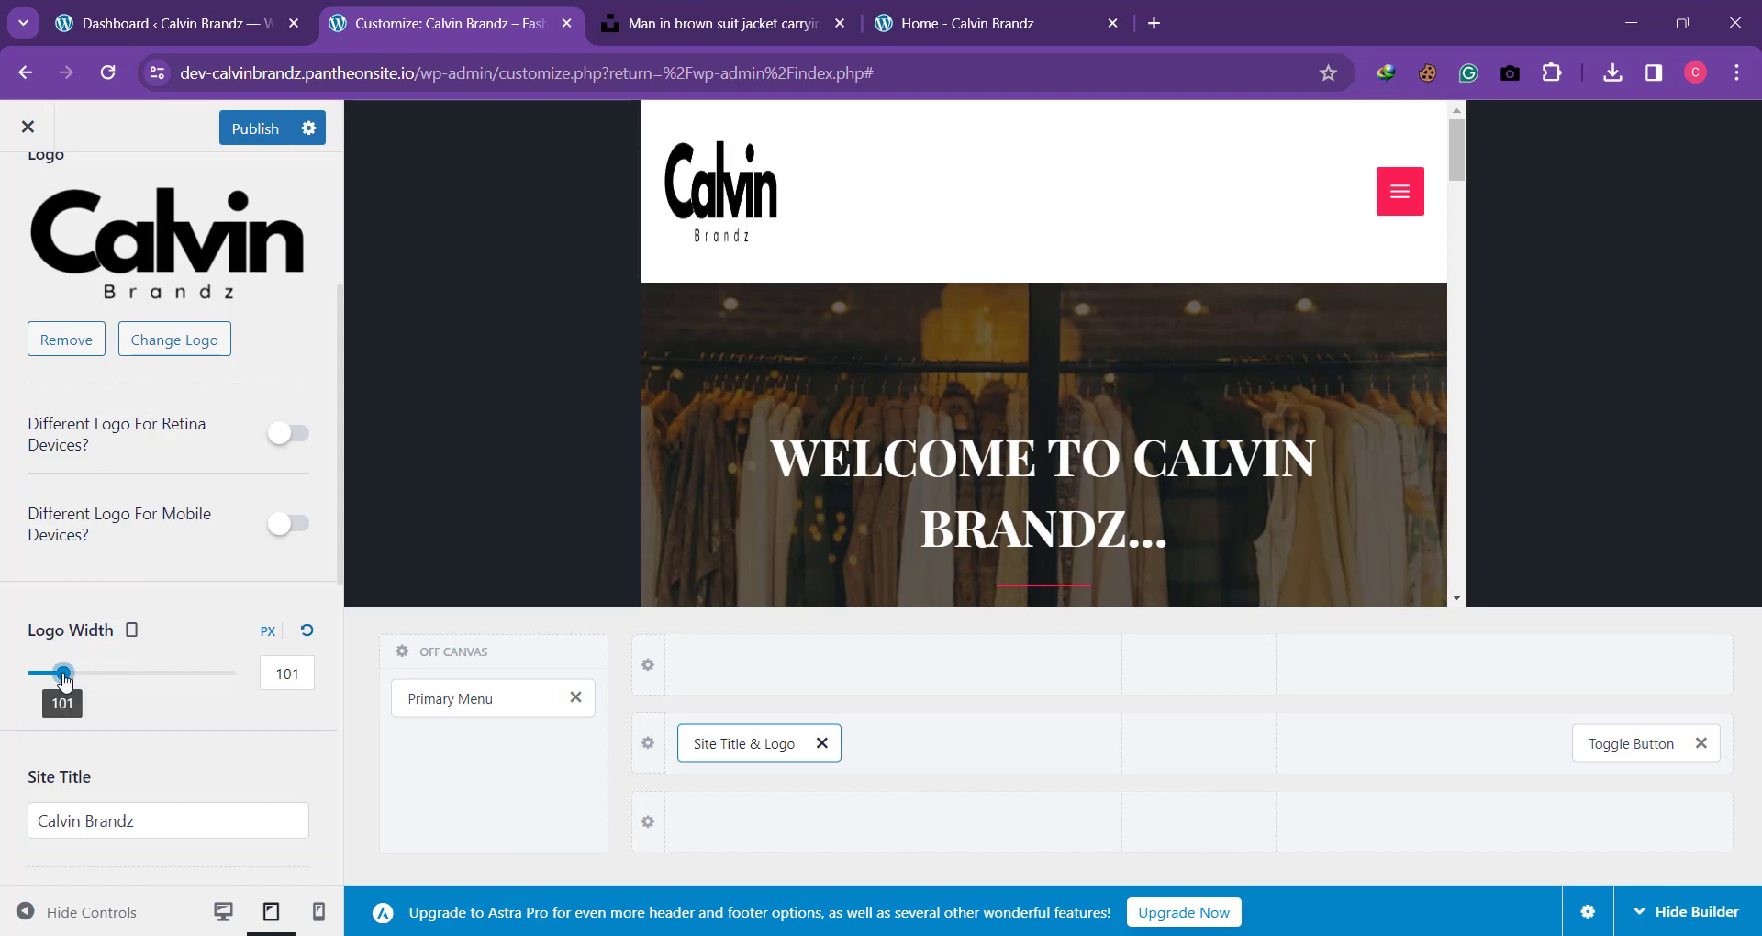
left_click_drag(63, 677, 48, 679)
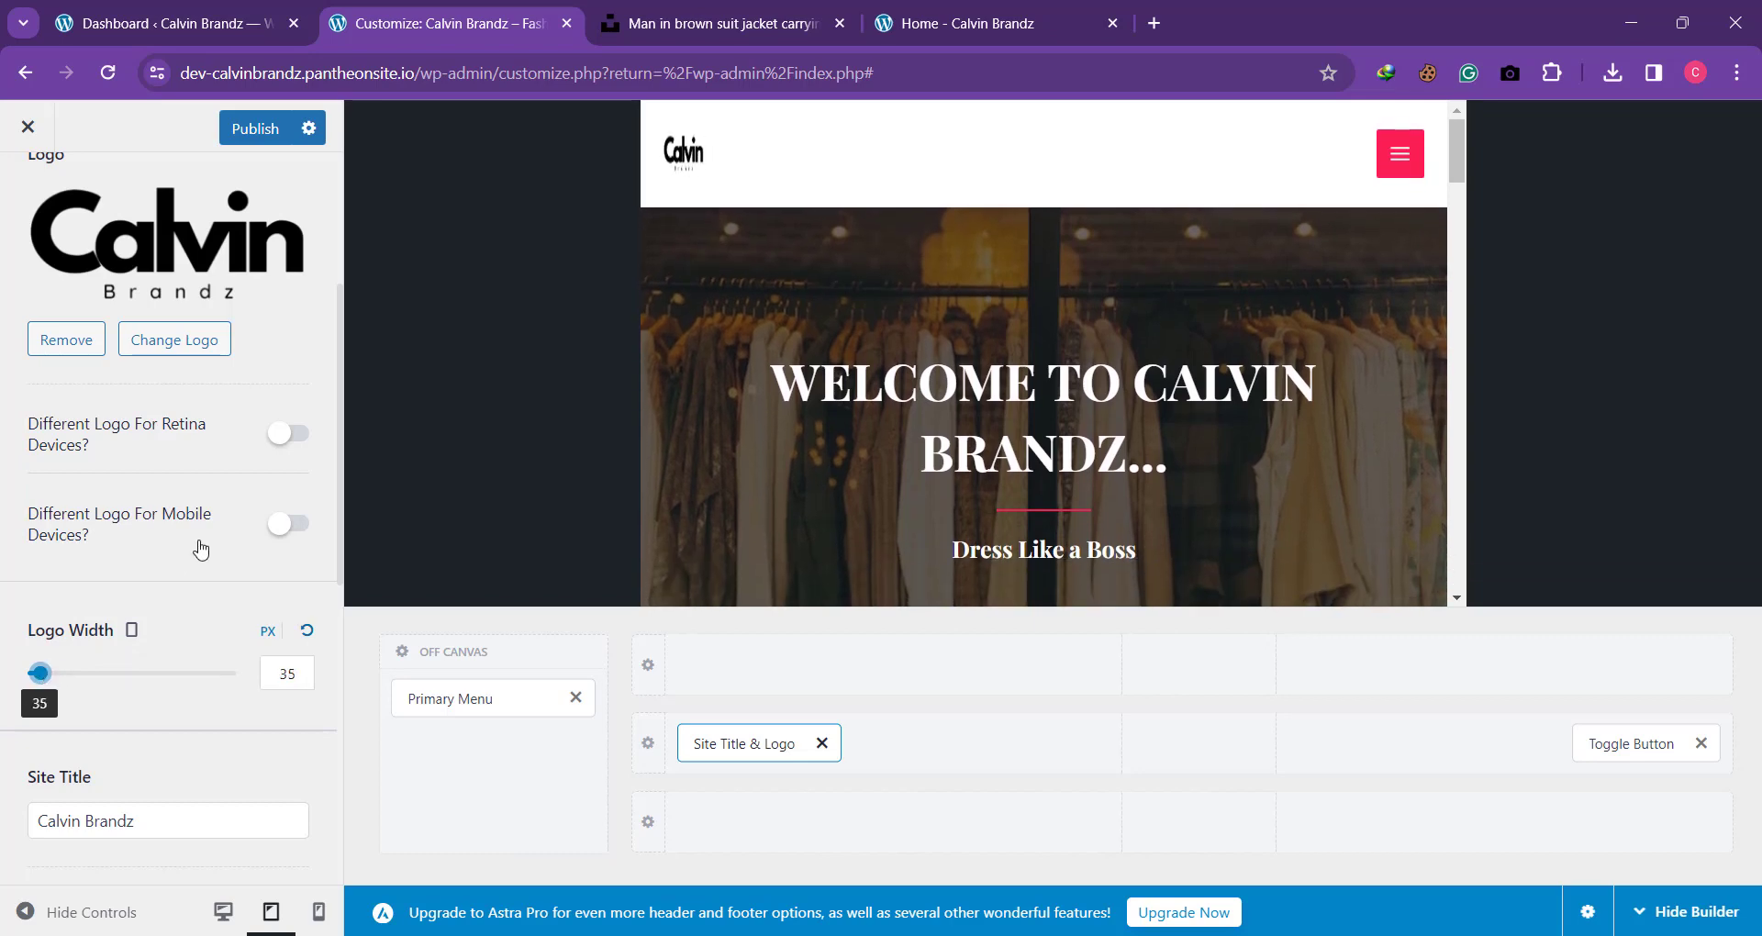
scroll(200, 549, "up", 1)
scroll(200, 549, "up", 3)
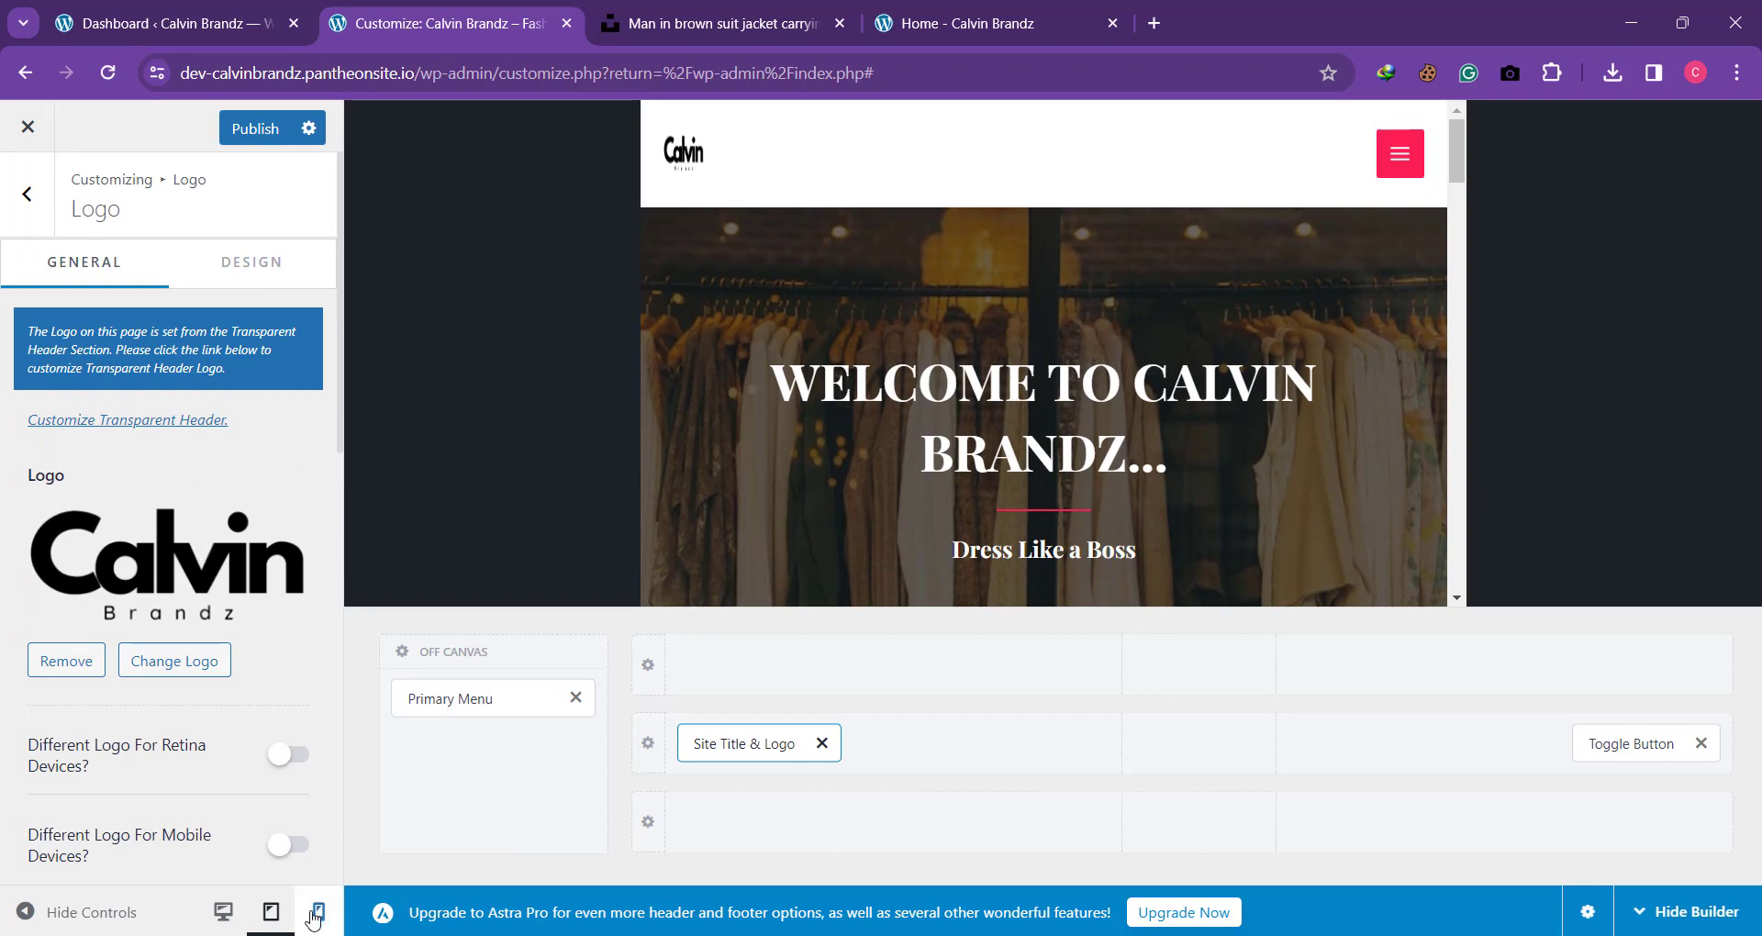
Step: Switch the preview to mobile size and set the mobile Logo Width to 35 px
left_click(314, 915)
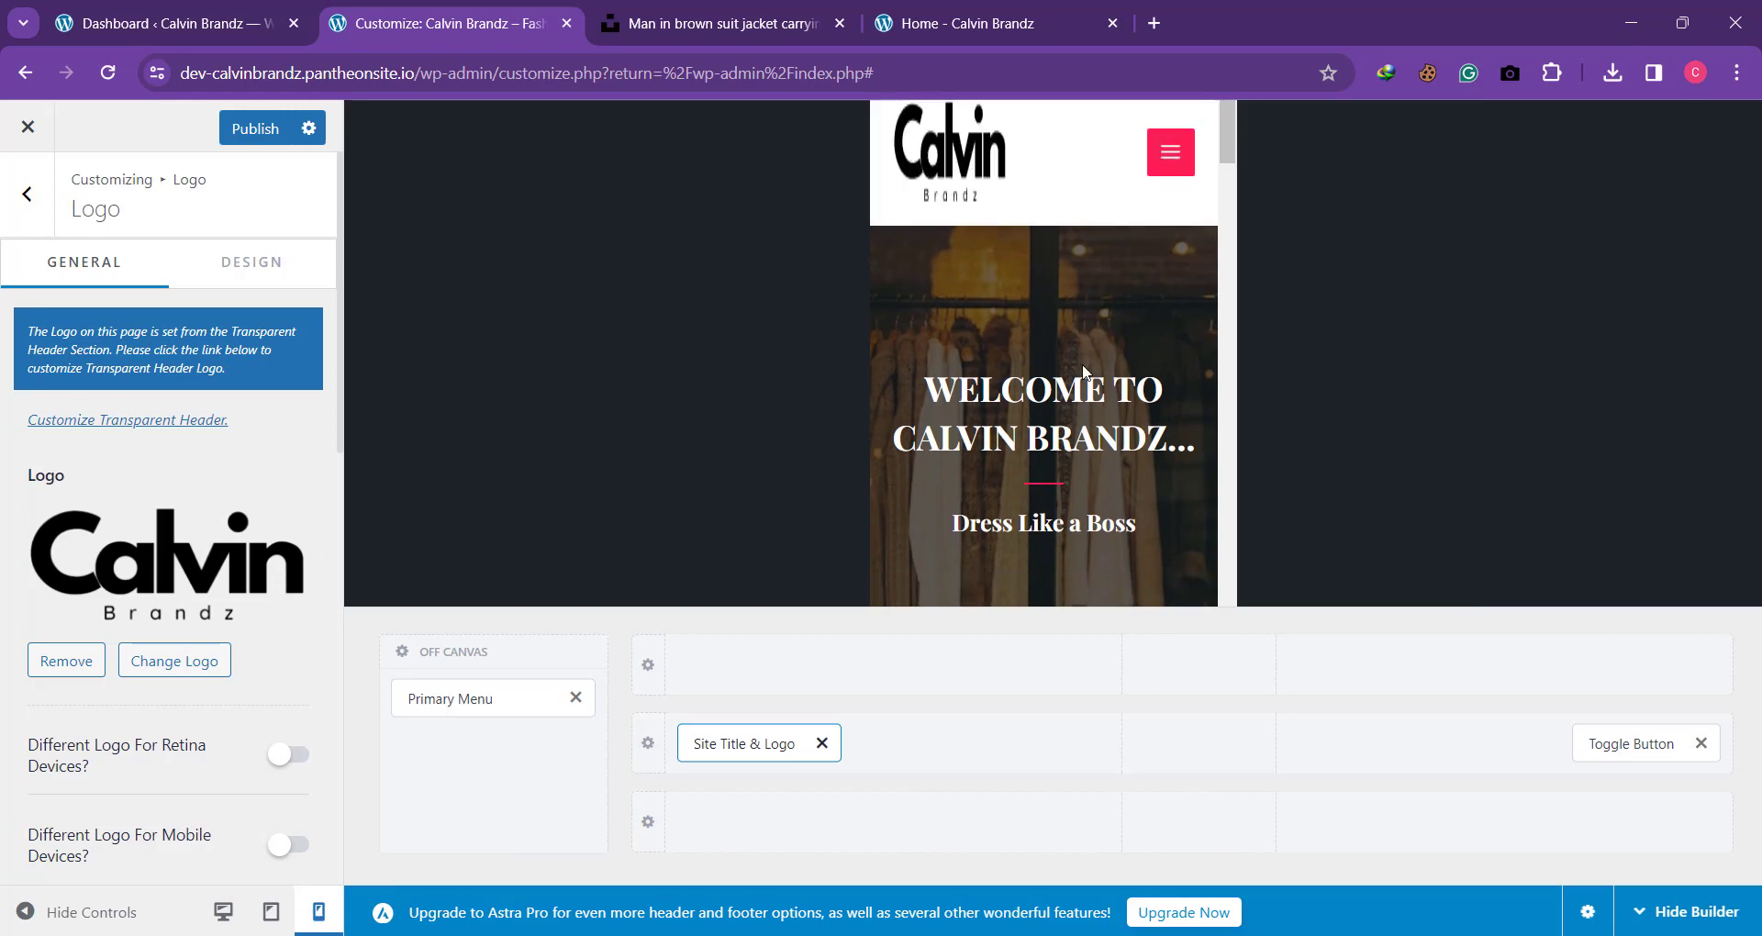
scroll(81, 431, "down", 4)
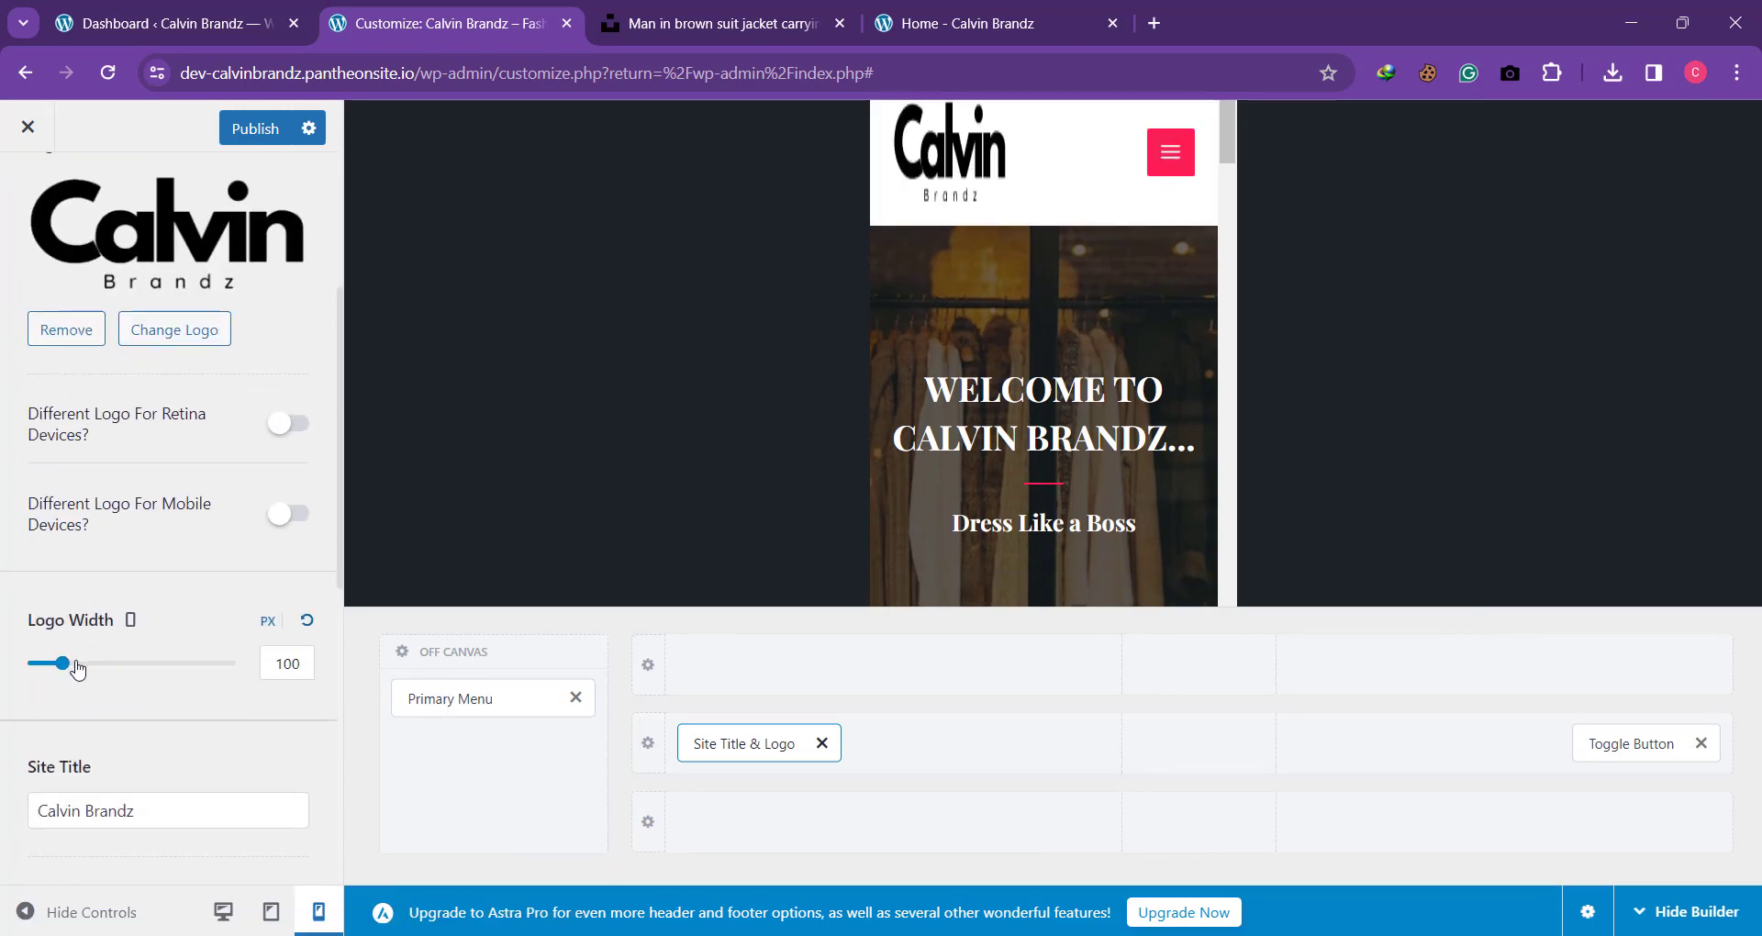
left_click_drag(77, 669, 49, 671)
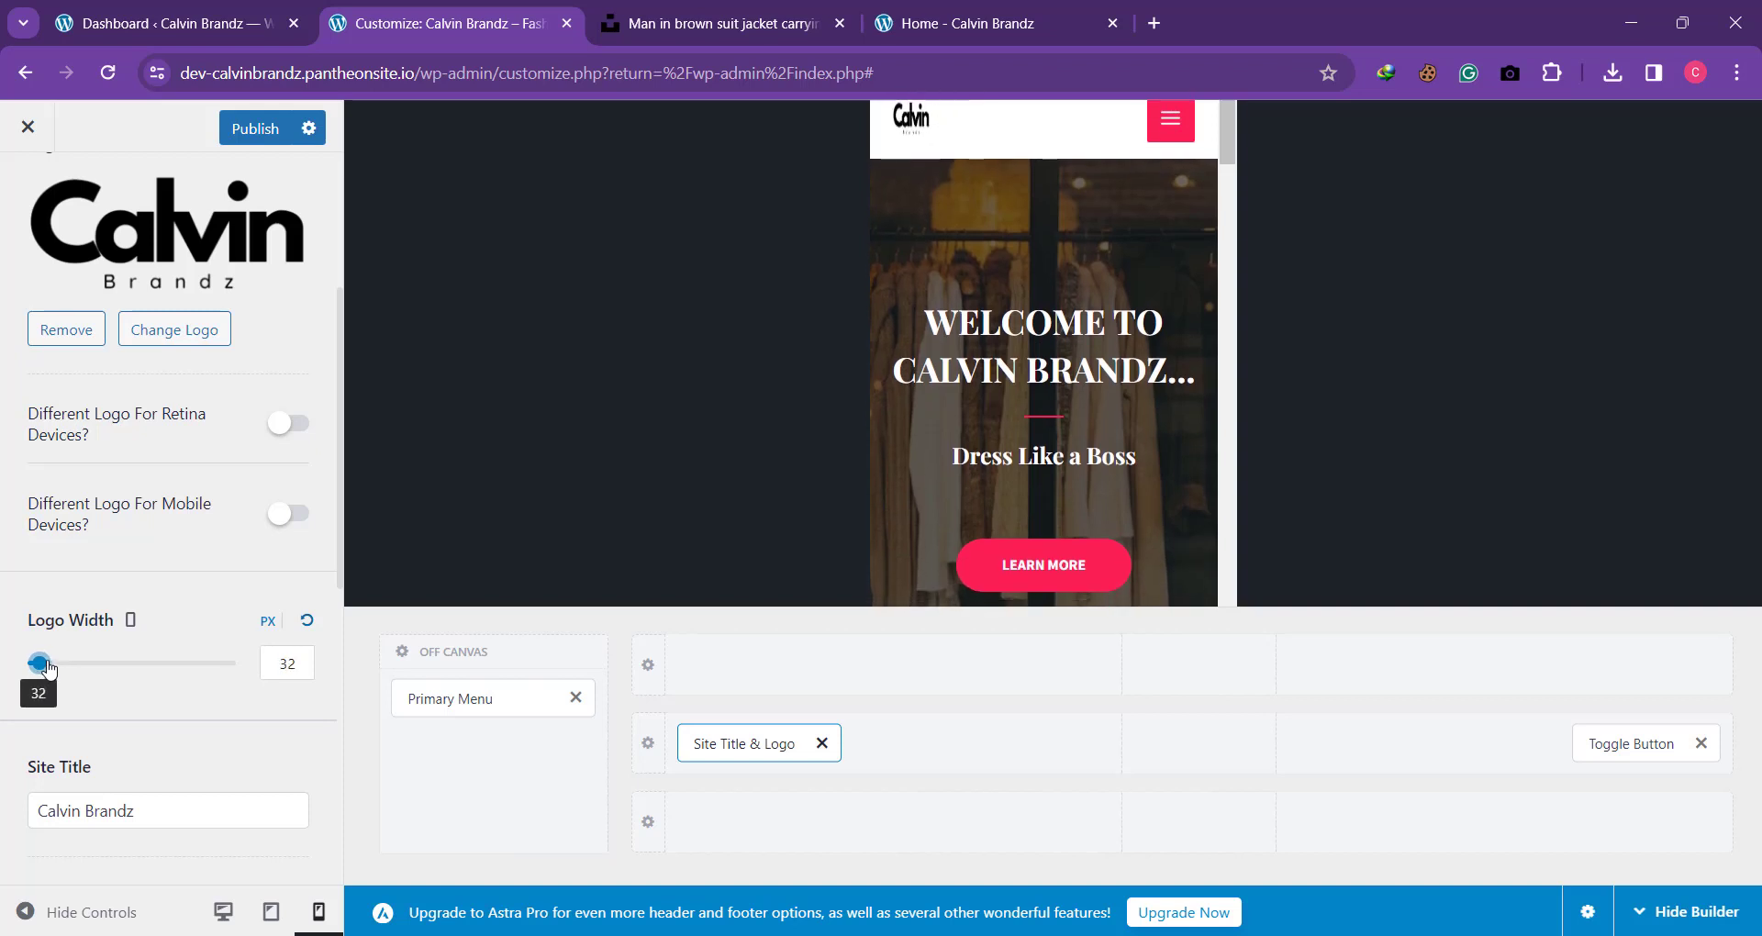
left_click(305, 668)
key("BackSpace")
key("BackSpace")
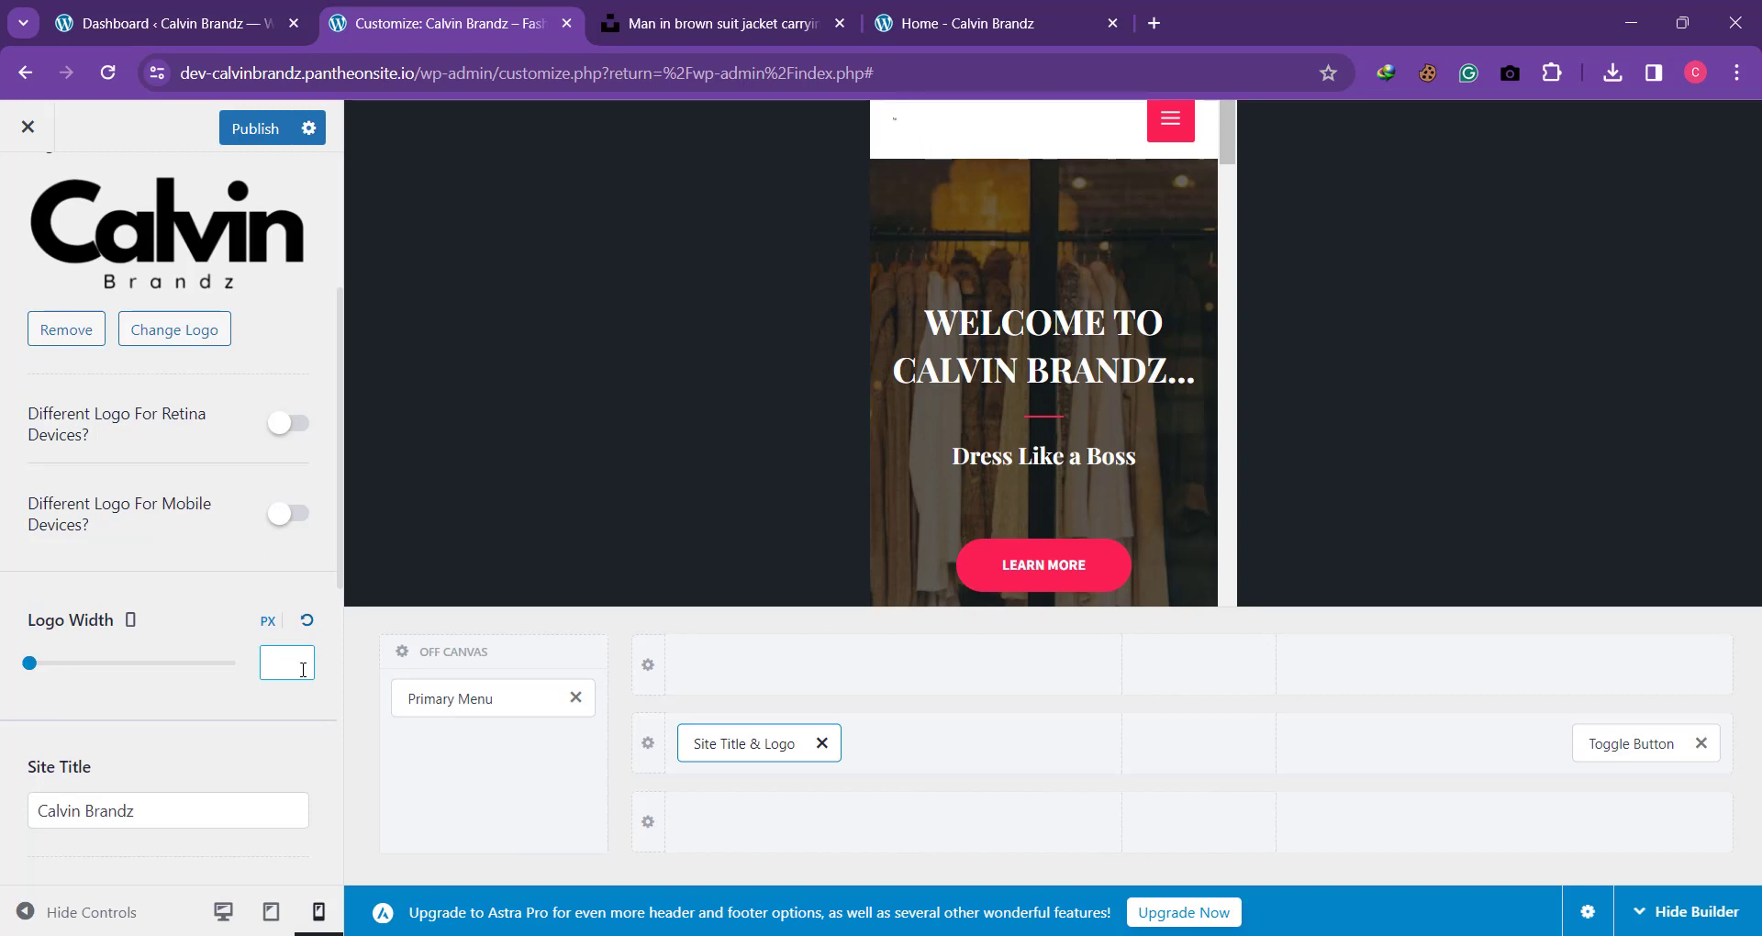
type("35")
left_click(732, 582)
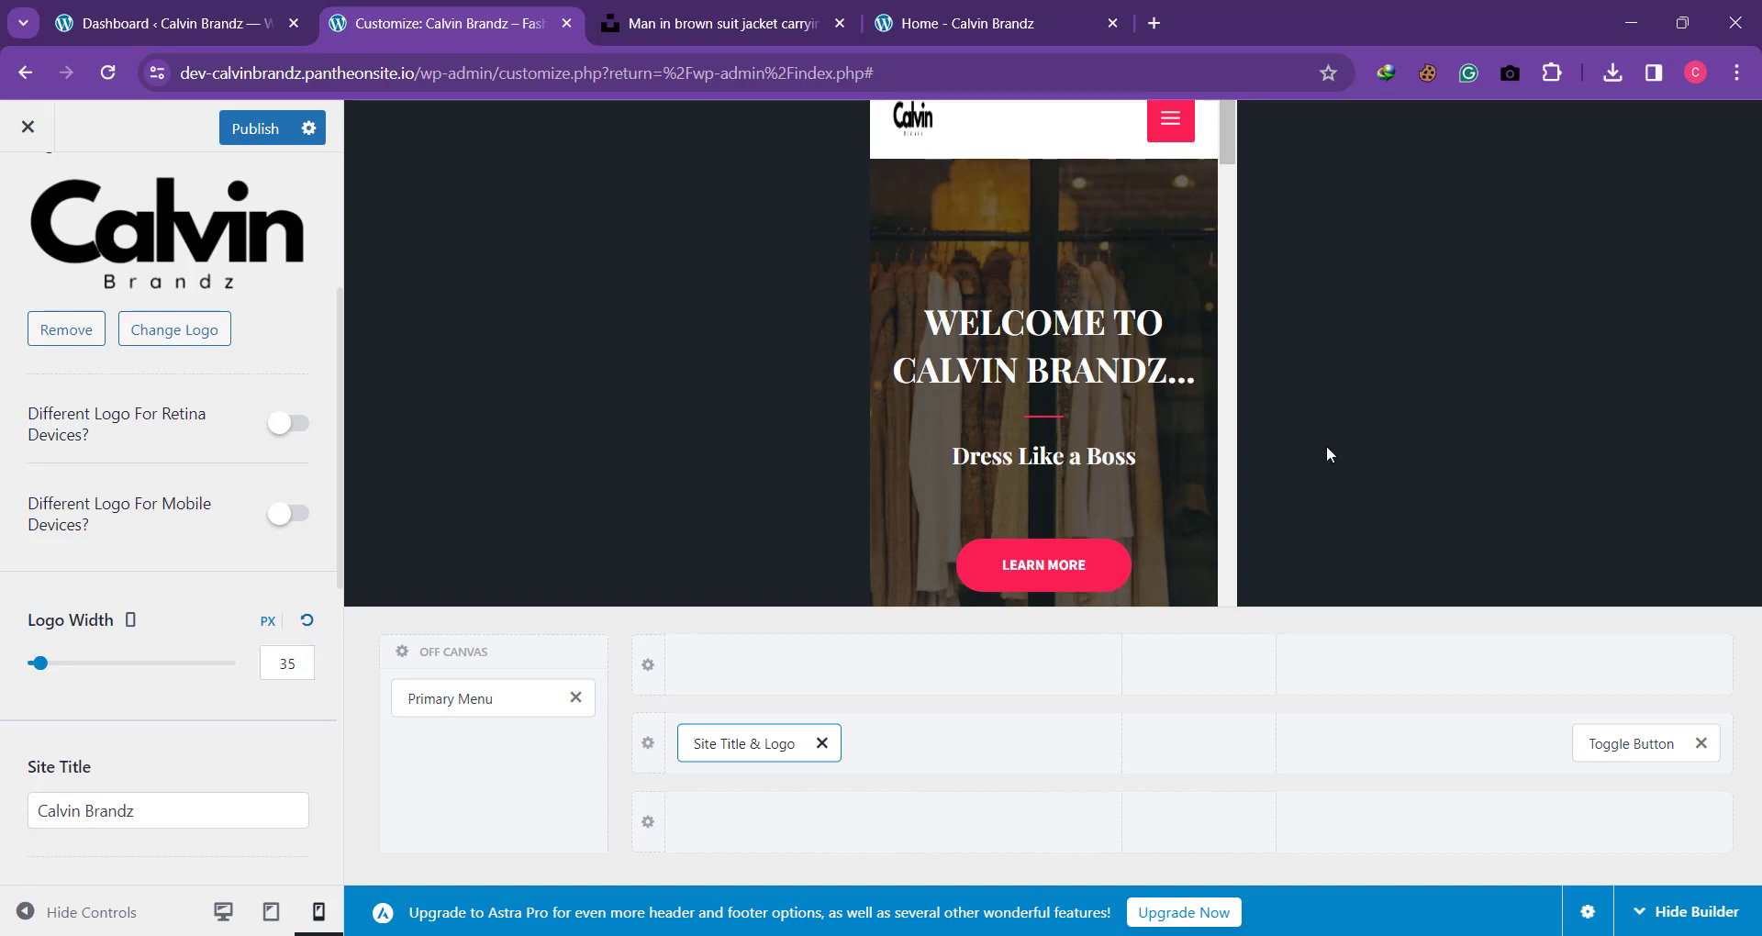
Step: Hide the header builder and examine the mobile page and navigation menu, plus the header in the tablet and desktop previews
left_click(1663, 913)
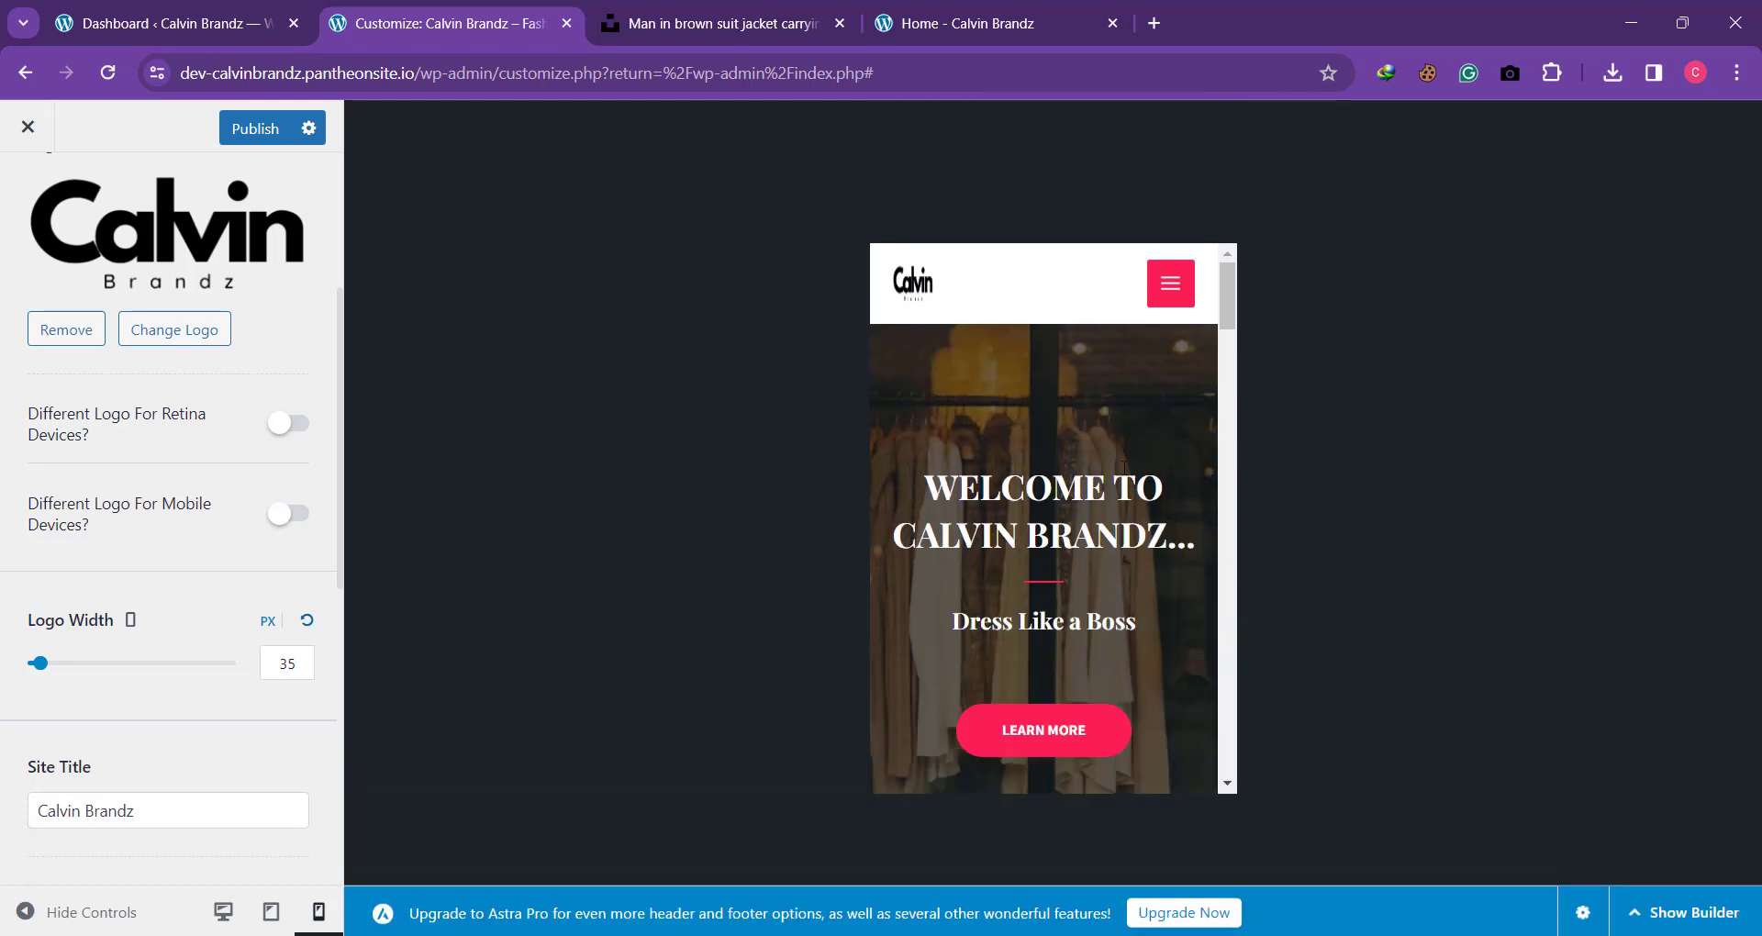
scroll(1125, 468, "down", 2)
scroll(1125, 468, "up", 2)
scroll(1125, 468, "down", 5)
scroll(1125, 468, "up", 5)
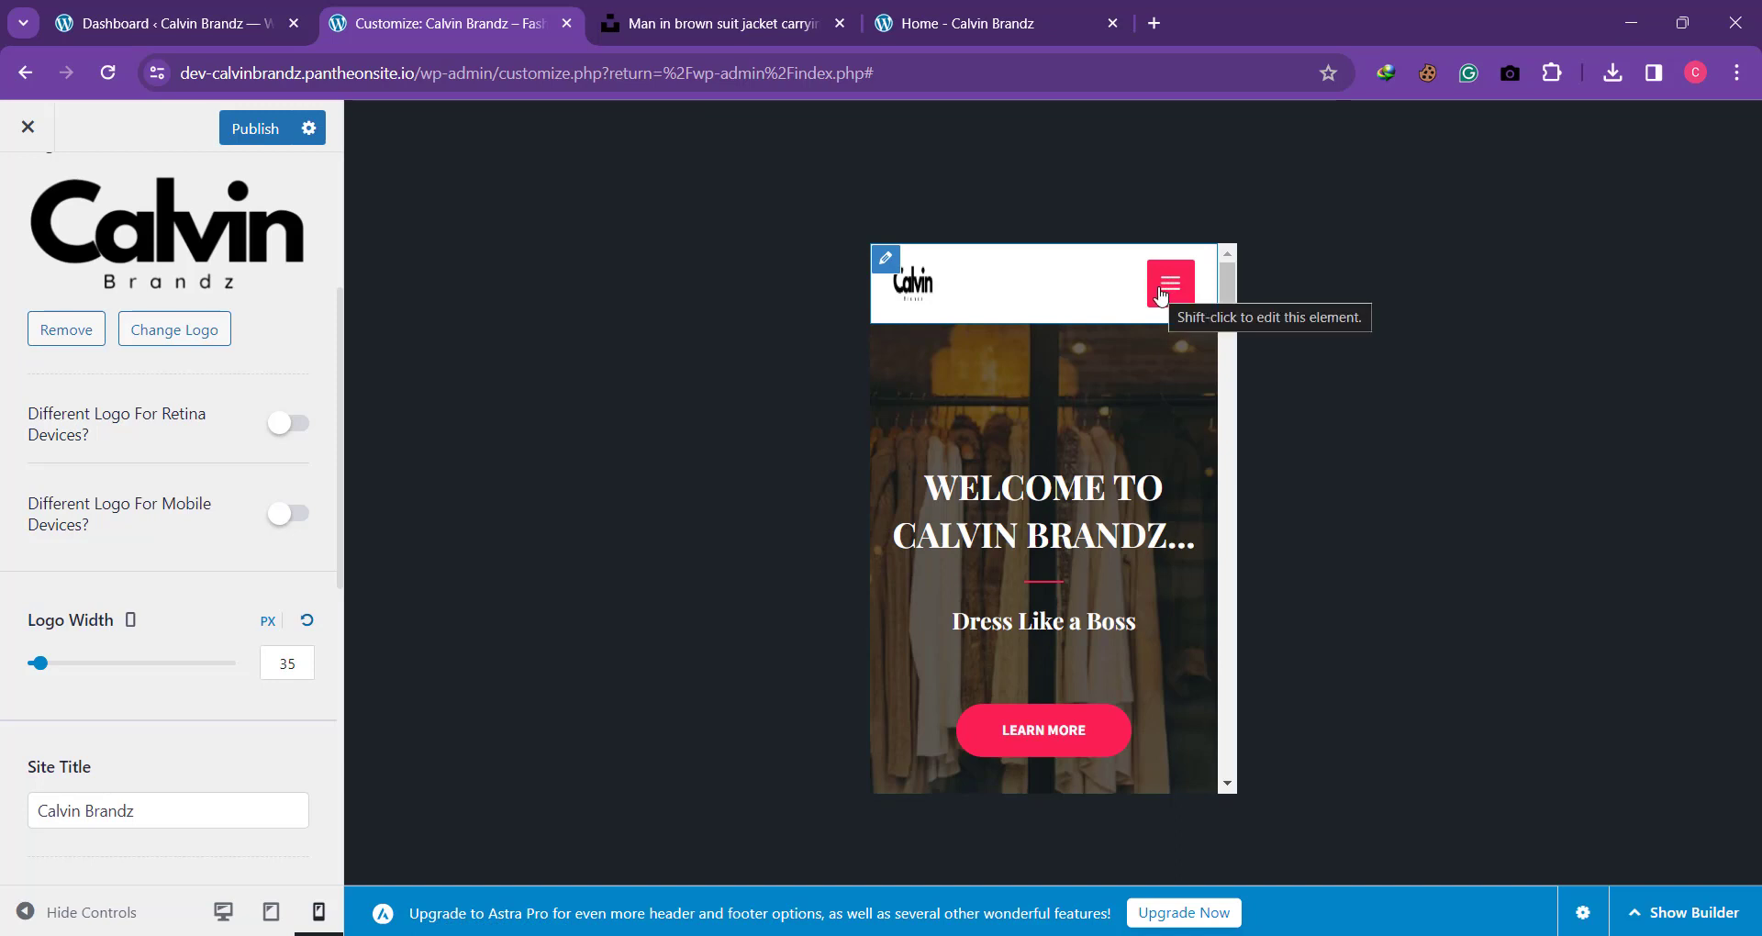
left_click(1160, 295)
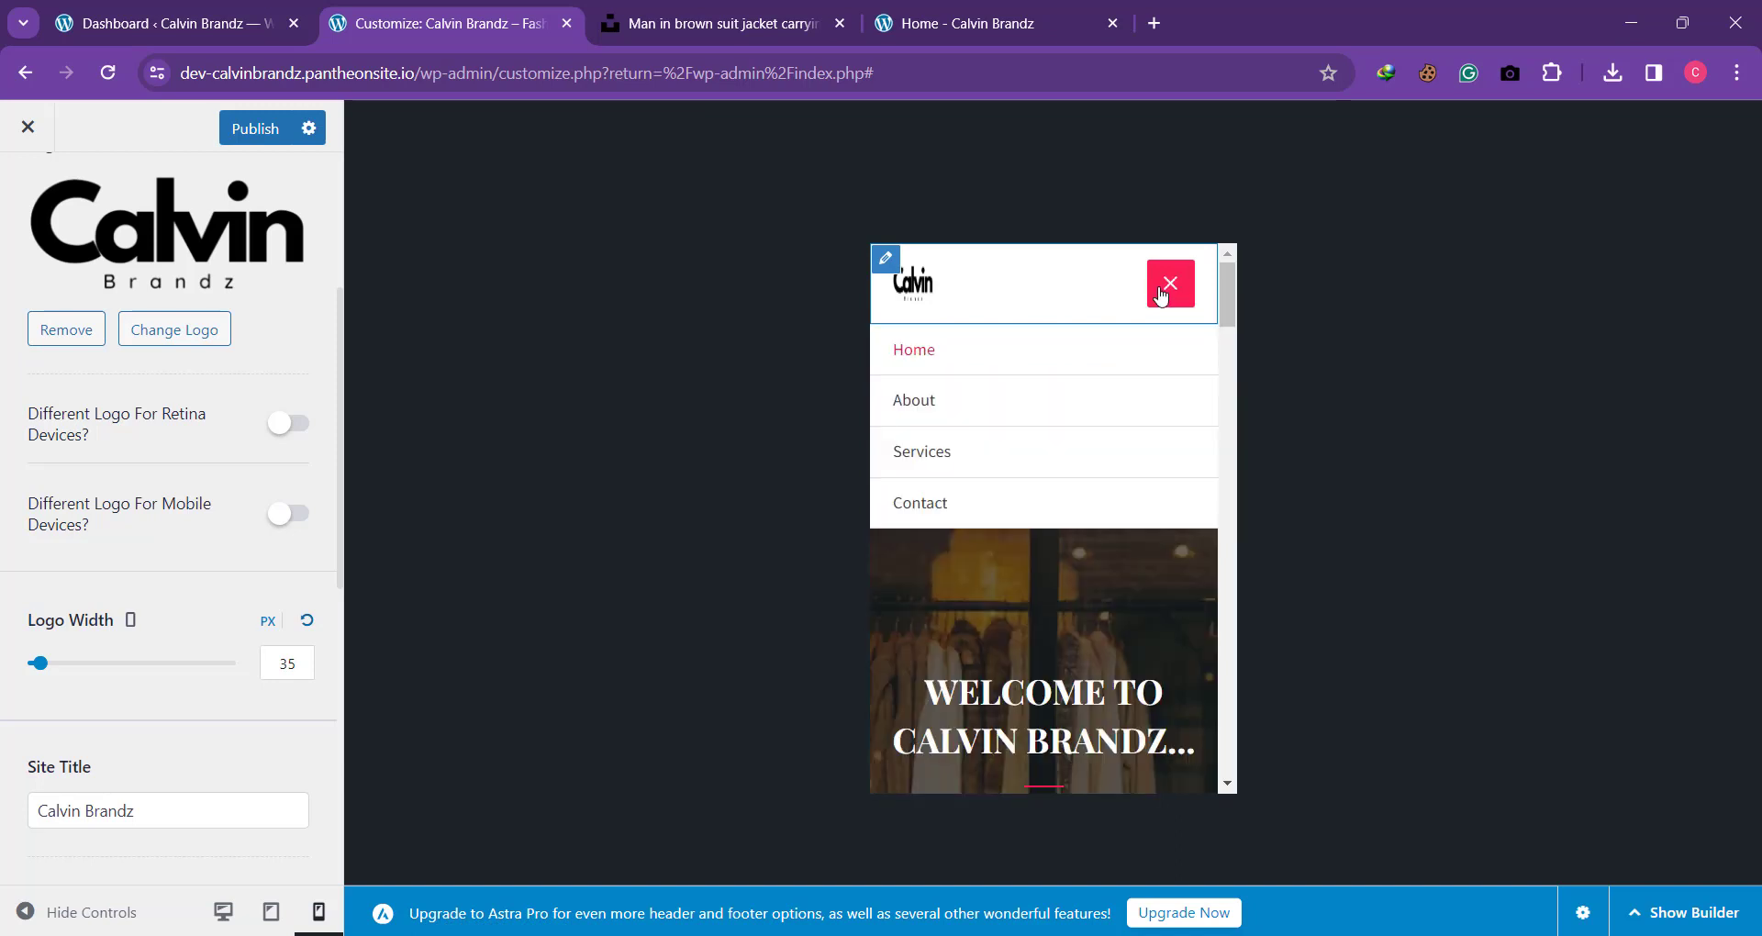
left_click(1163, 292)
left_click(1167, 284)
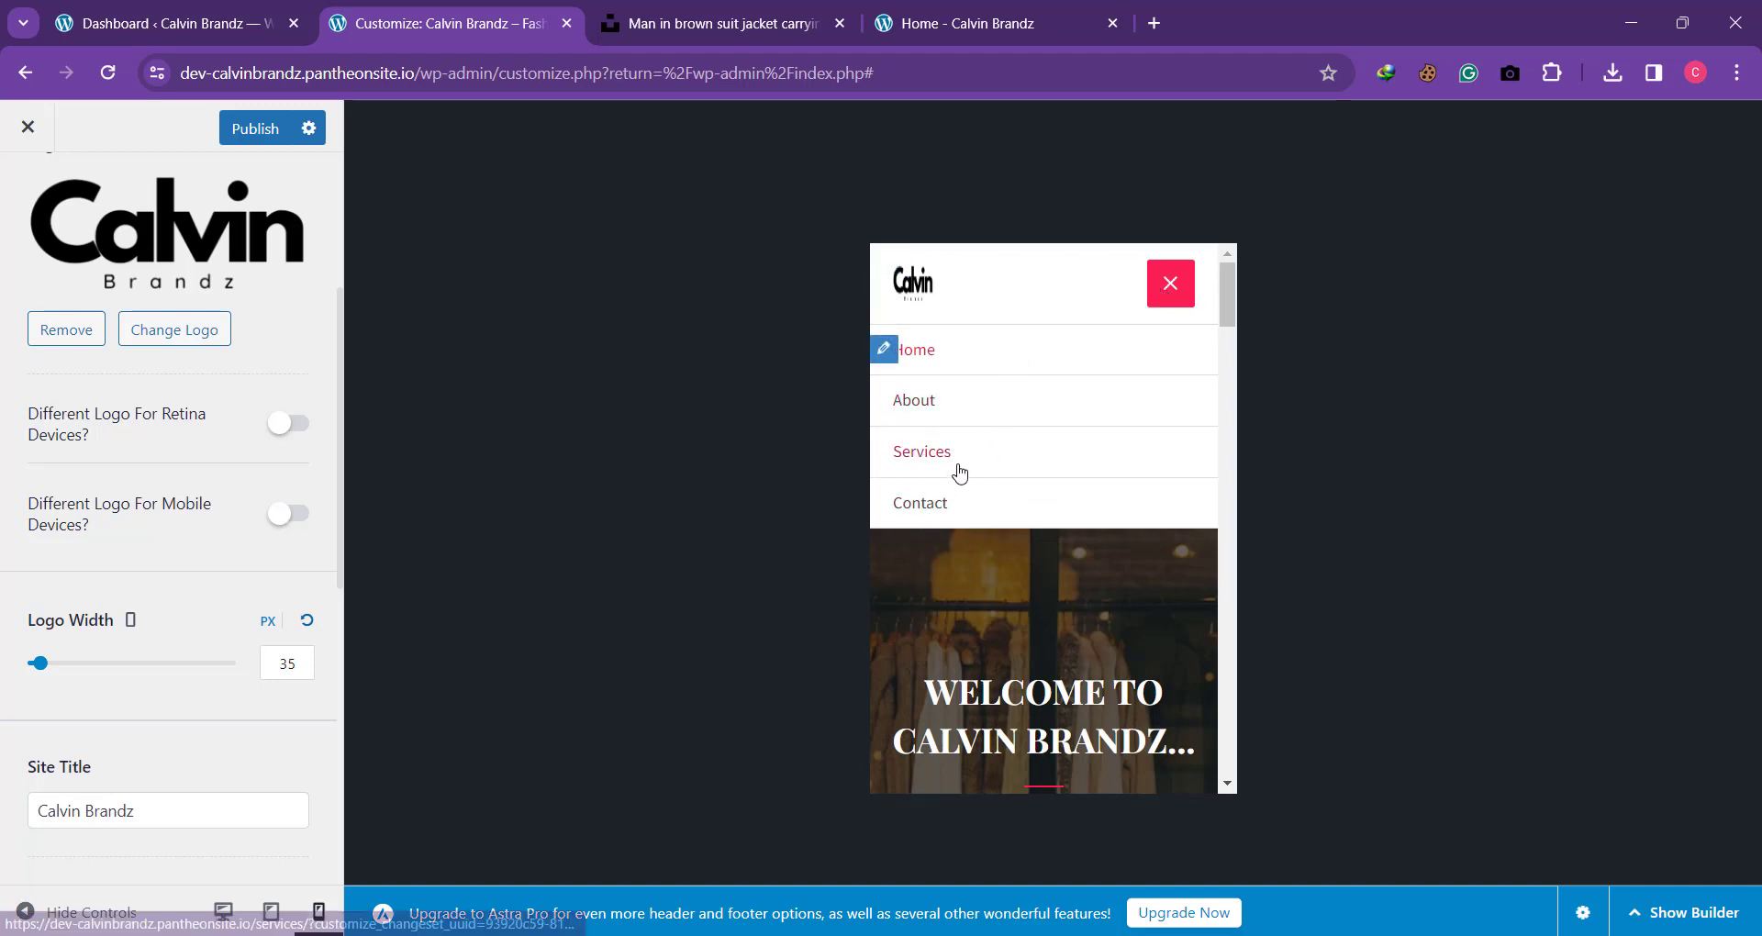
left_click(271, 911)
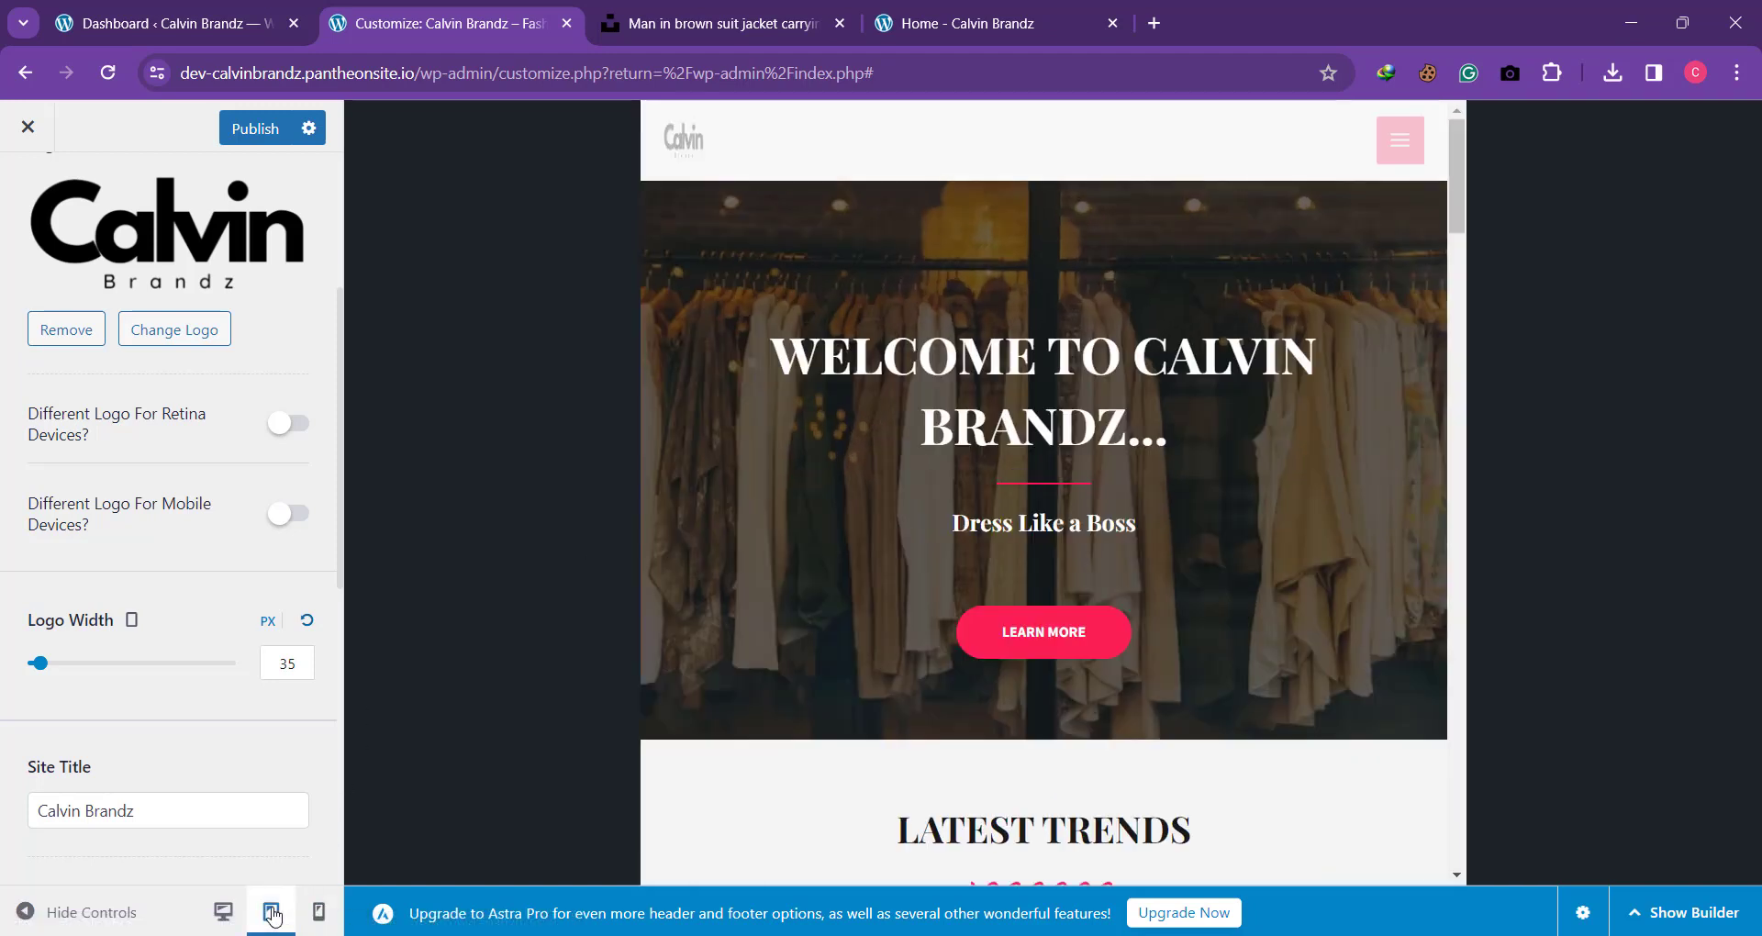
left_click(222, 911)
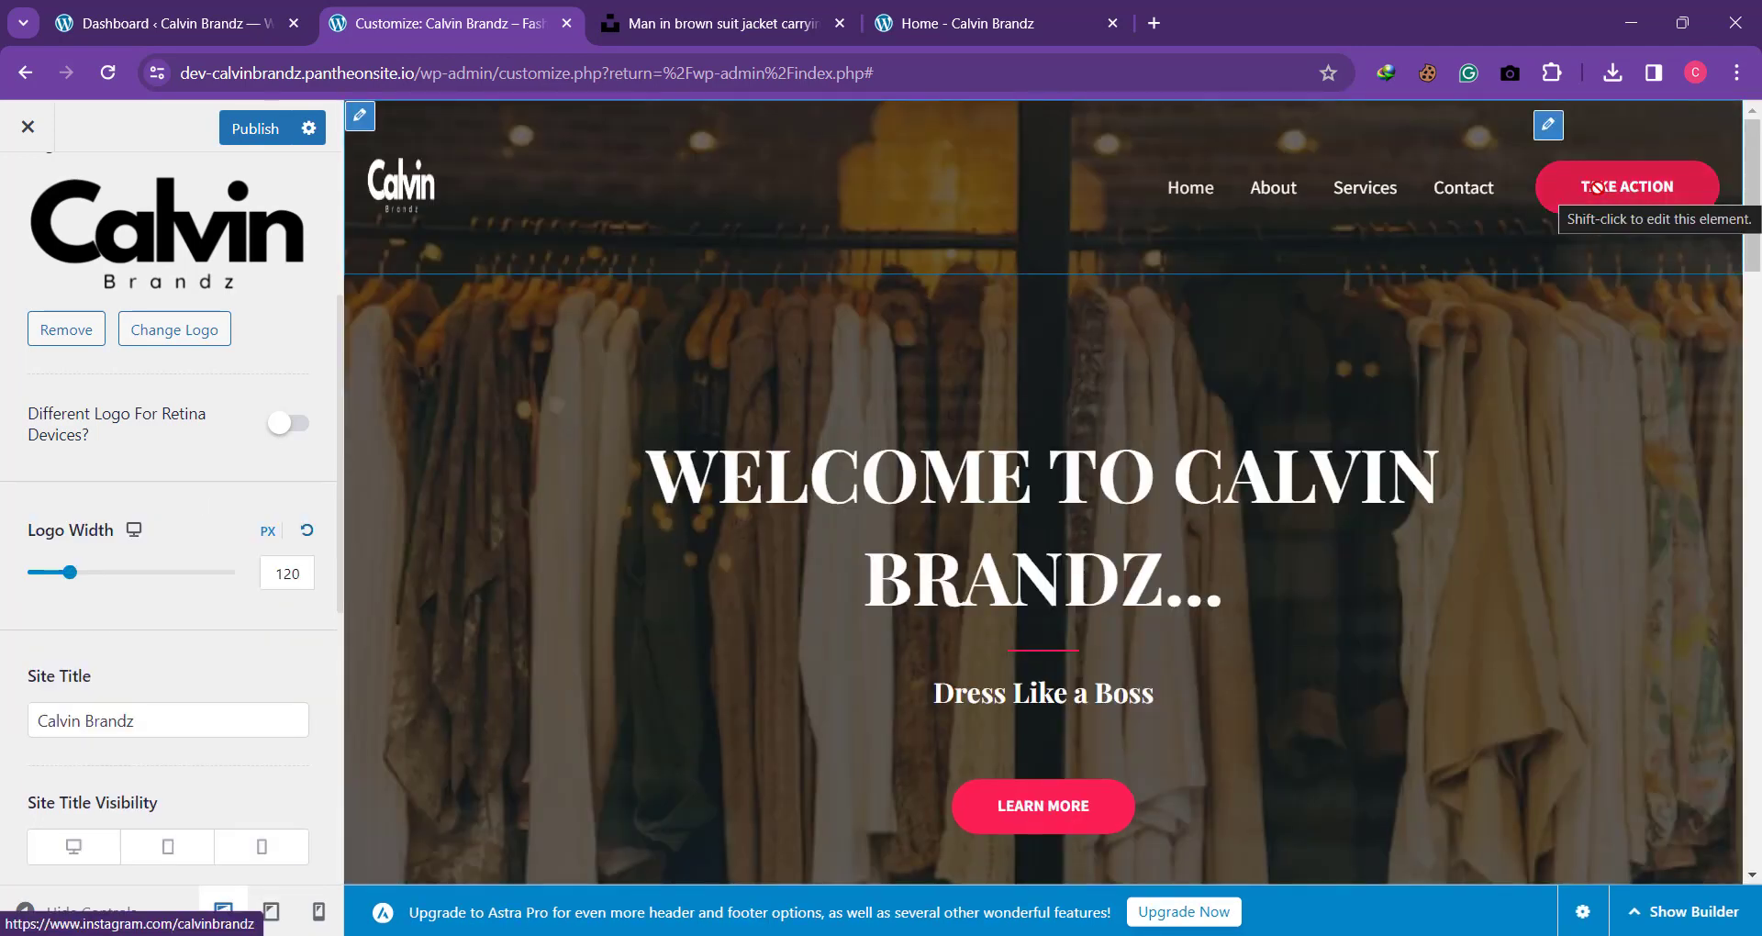
left_click(265, 908)
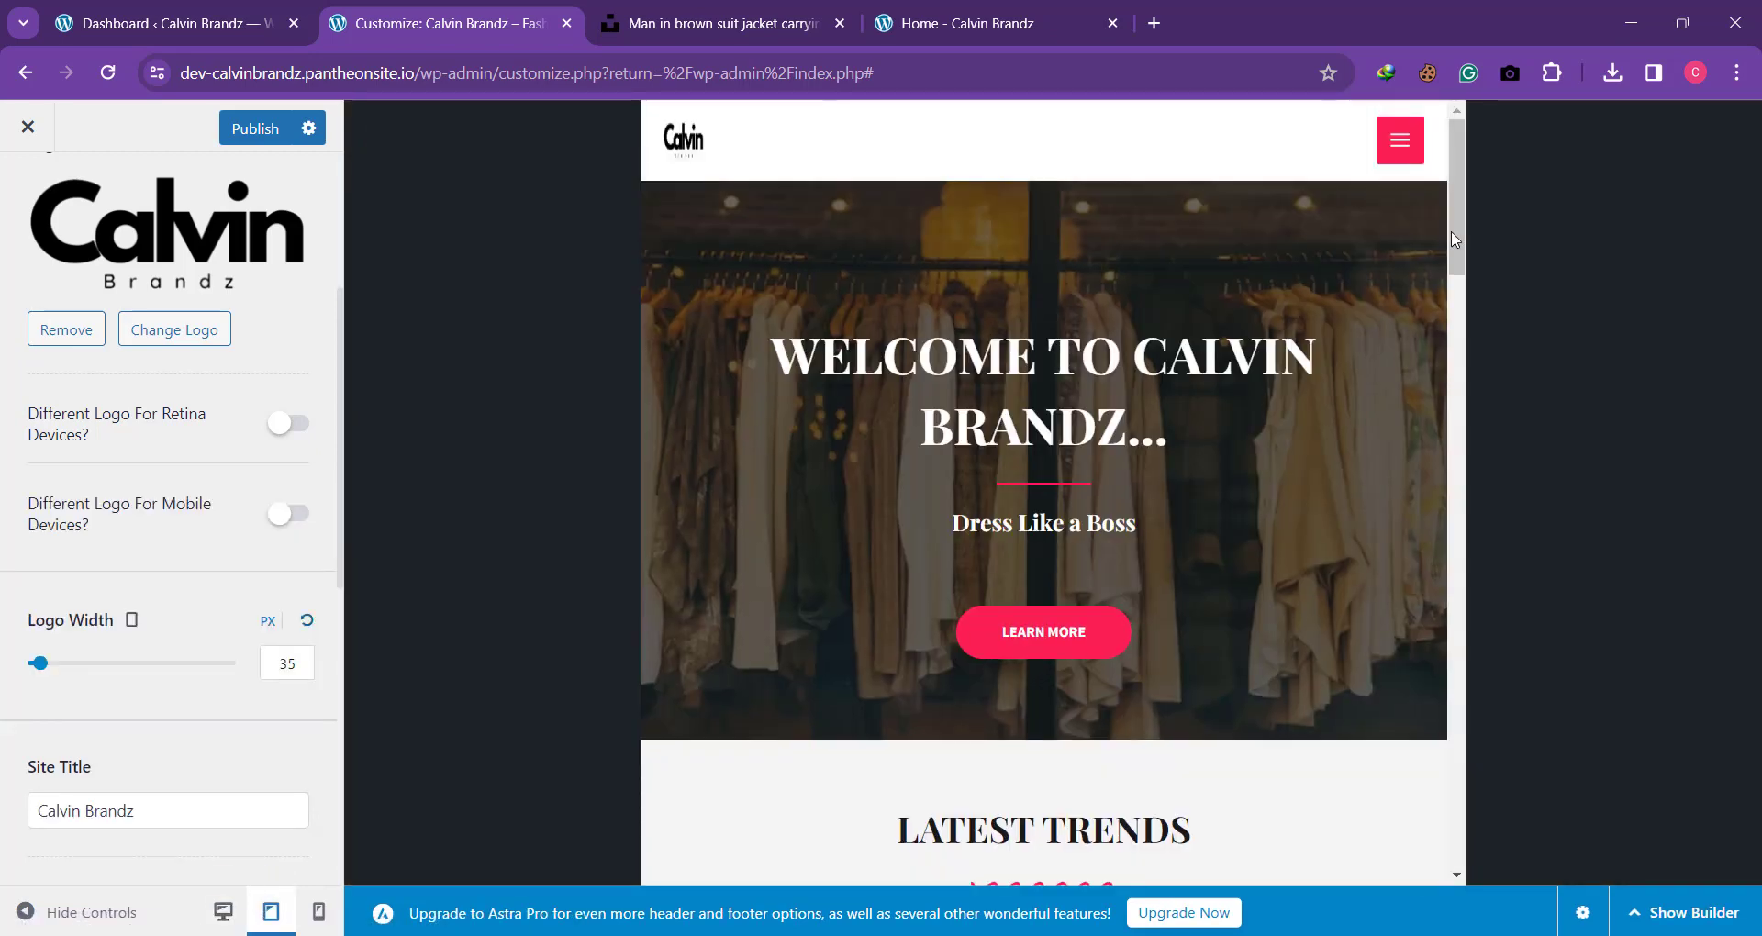
Step: Examine the expanded navigation menu in both the tablet and mobile previews of the site
left_click(1399, 139)
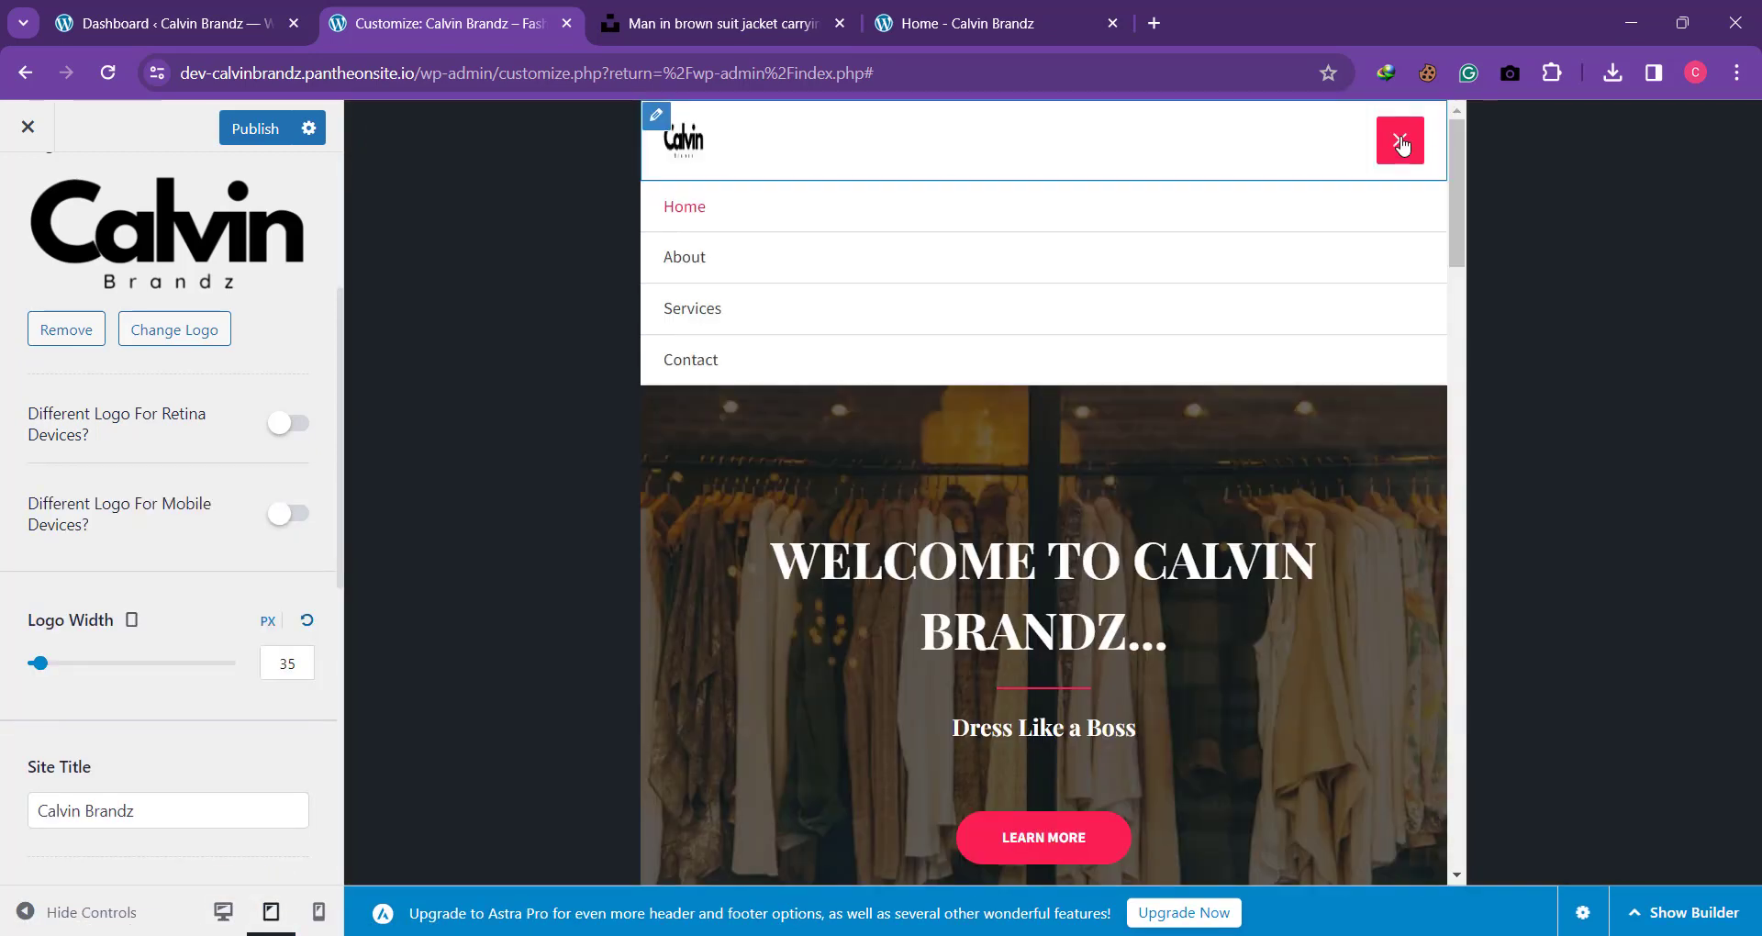
left_click(306, 922)
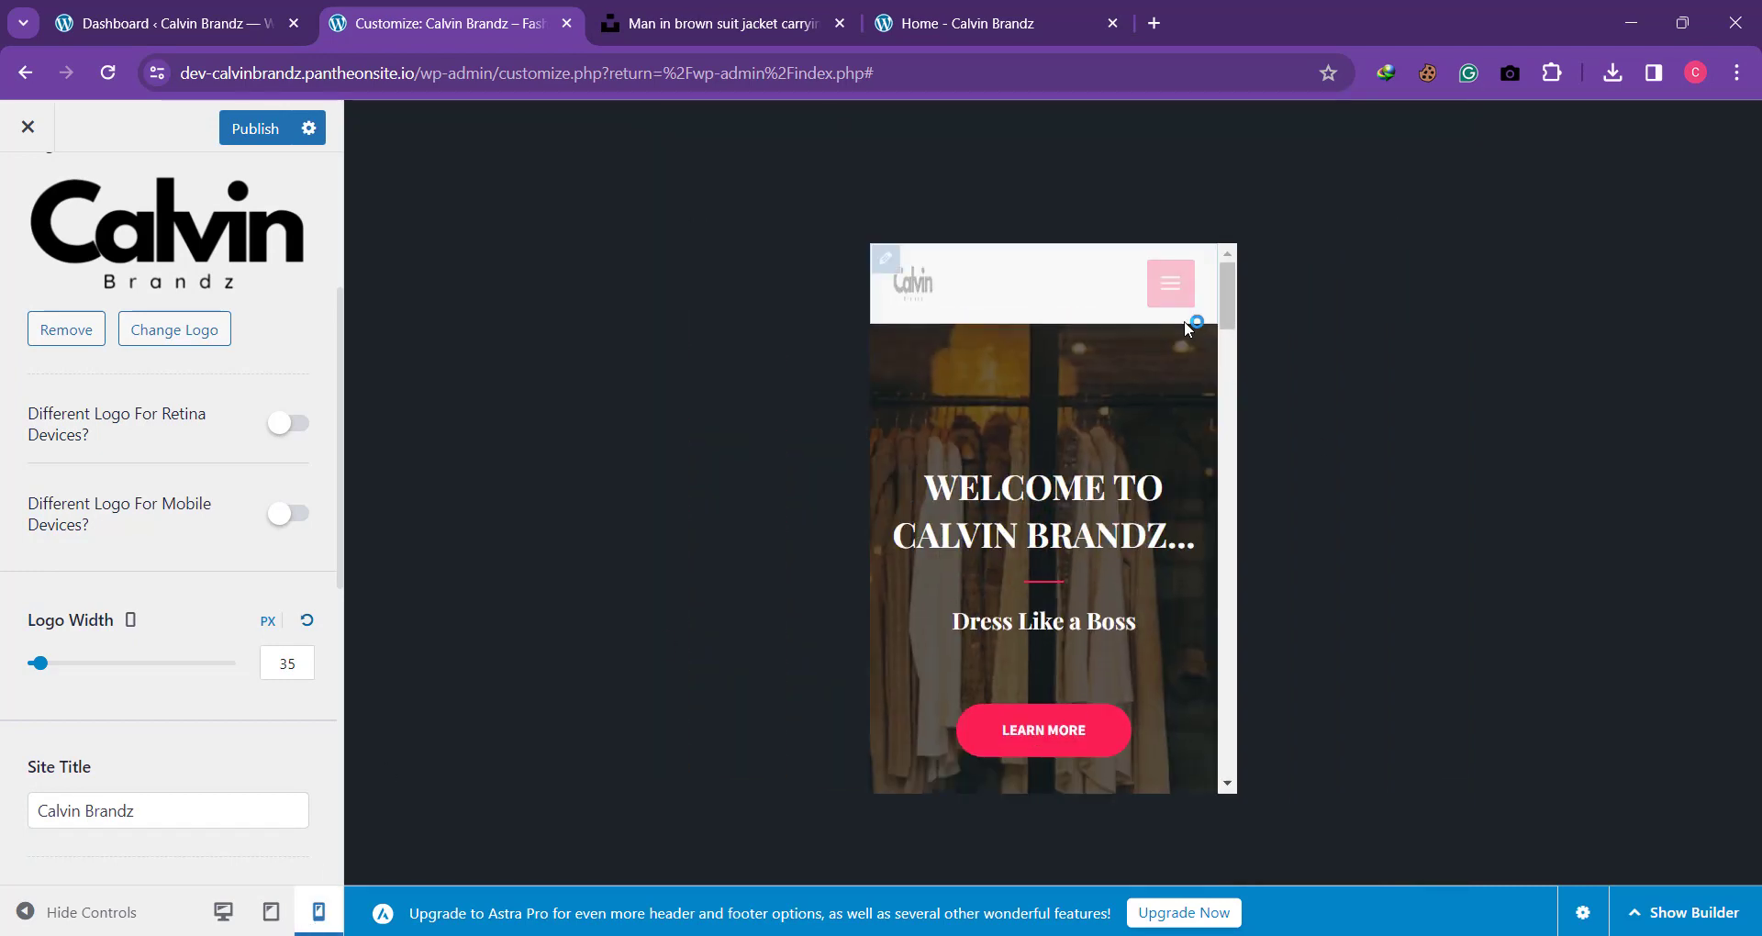
left_click(1182, 288)
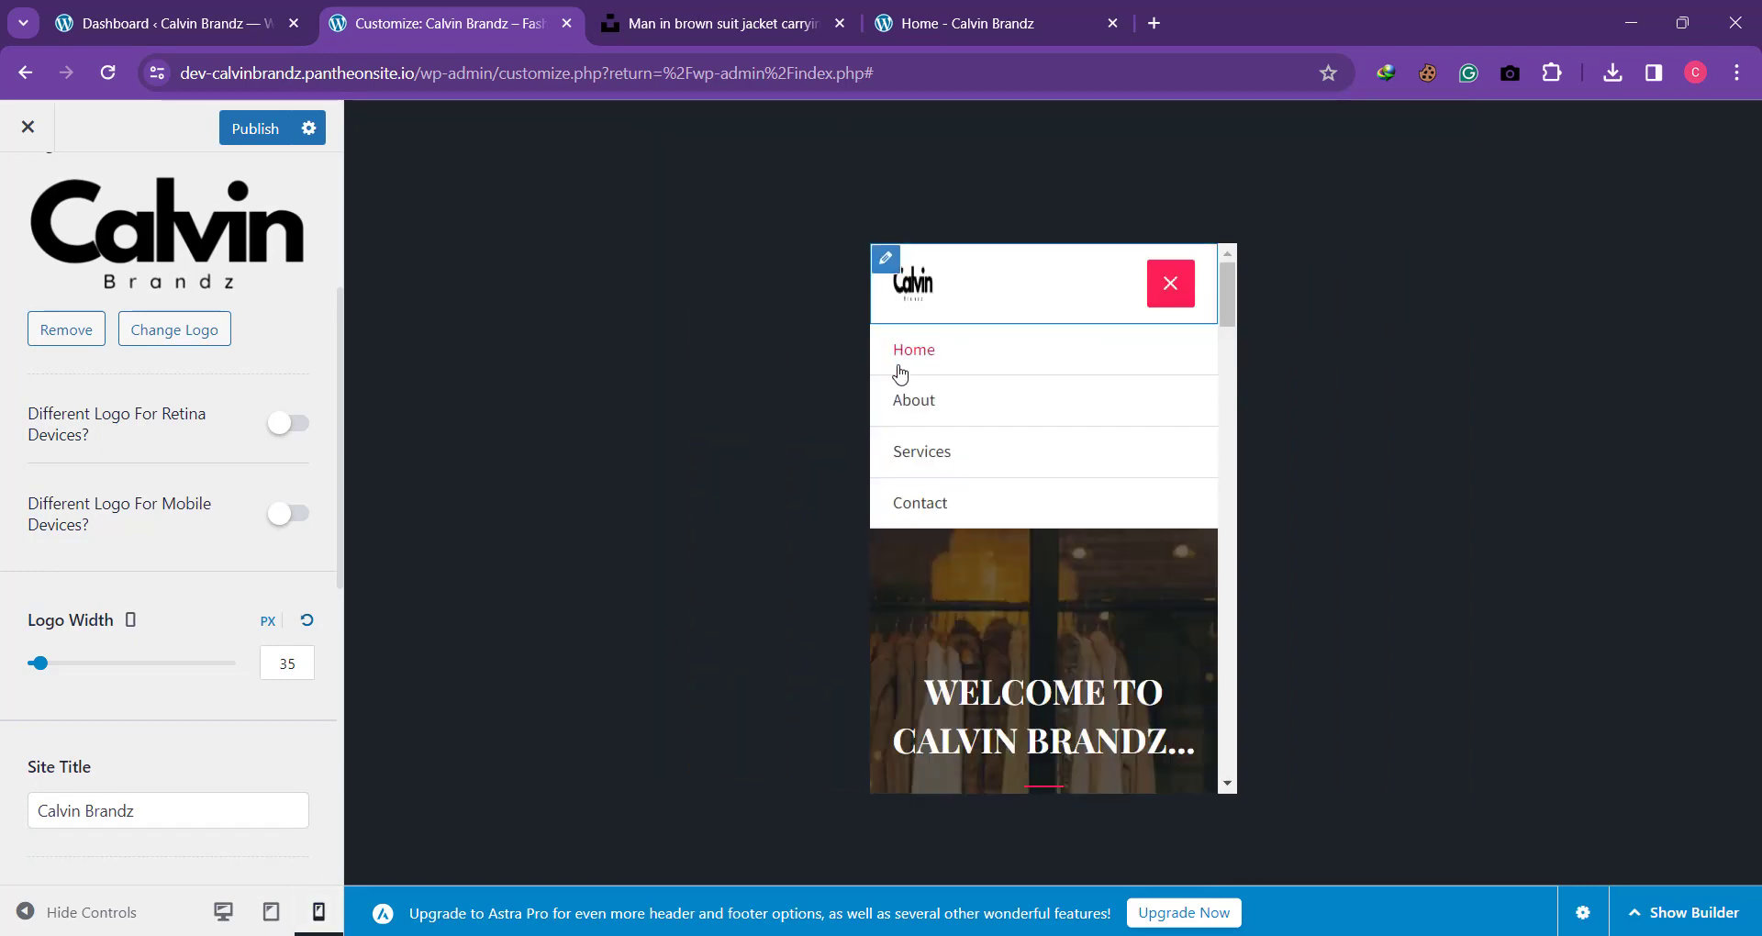
left_click(272, 913)
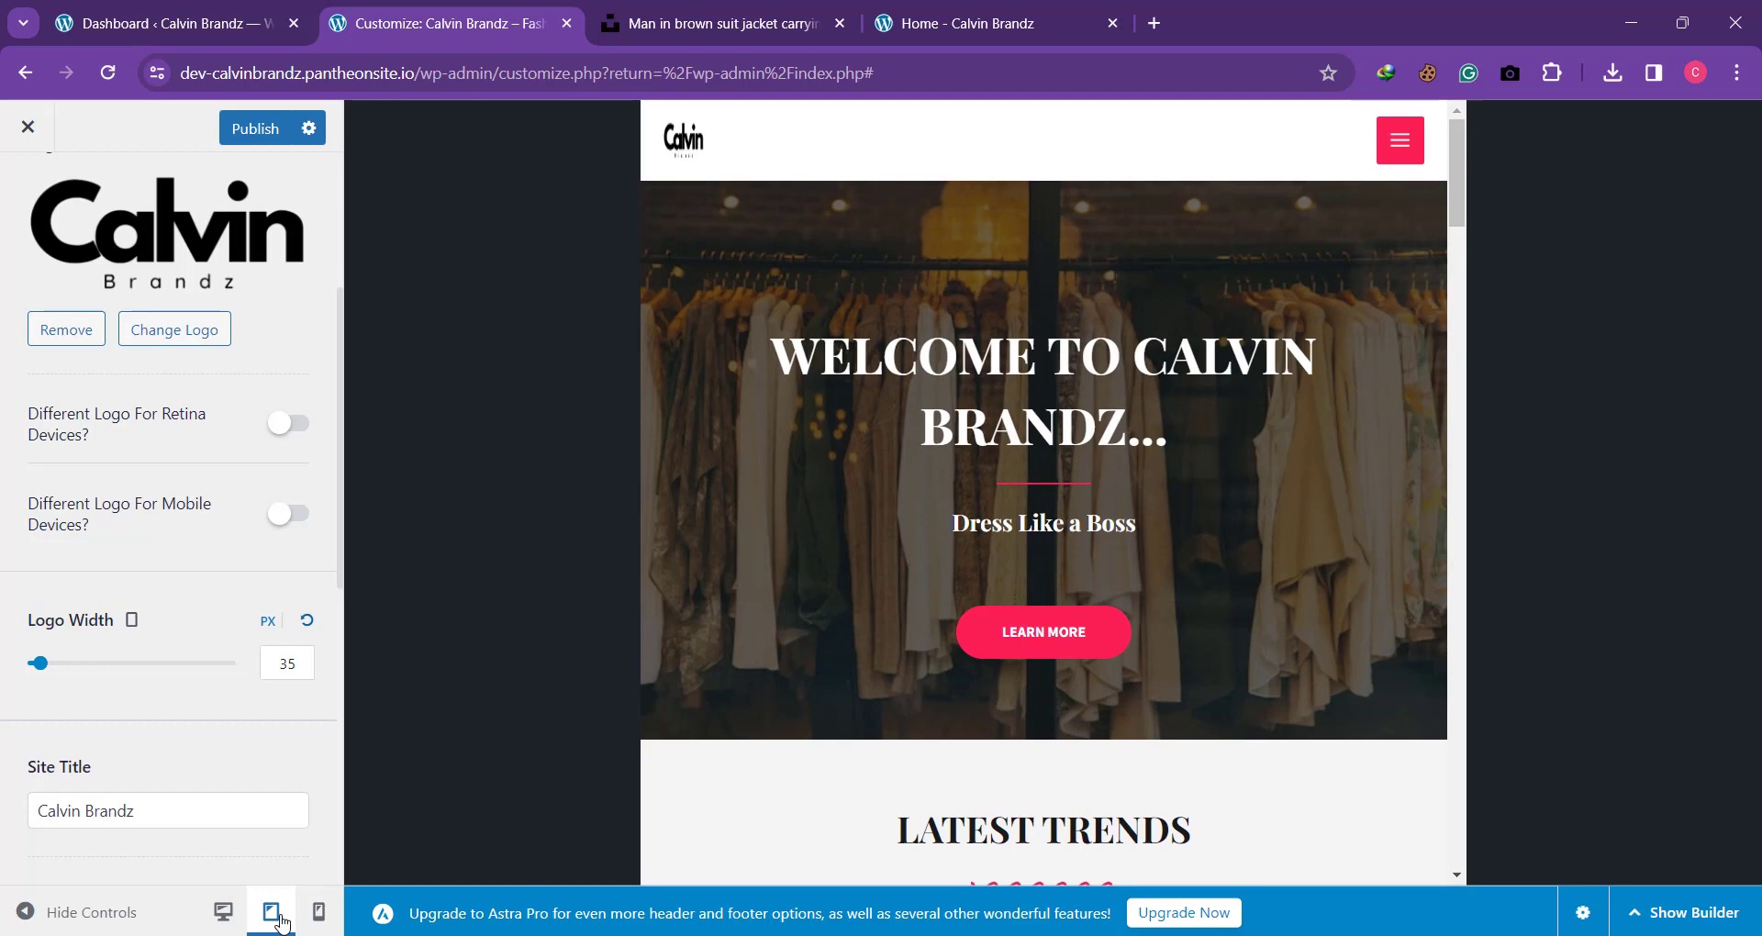
left_click(1400, 140)
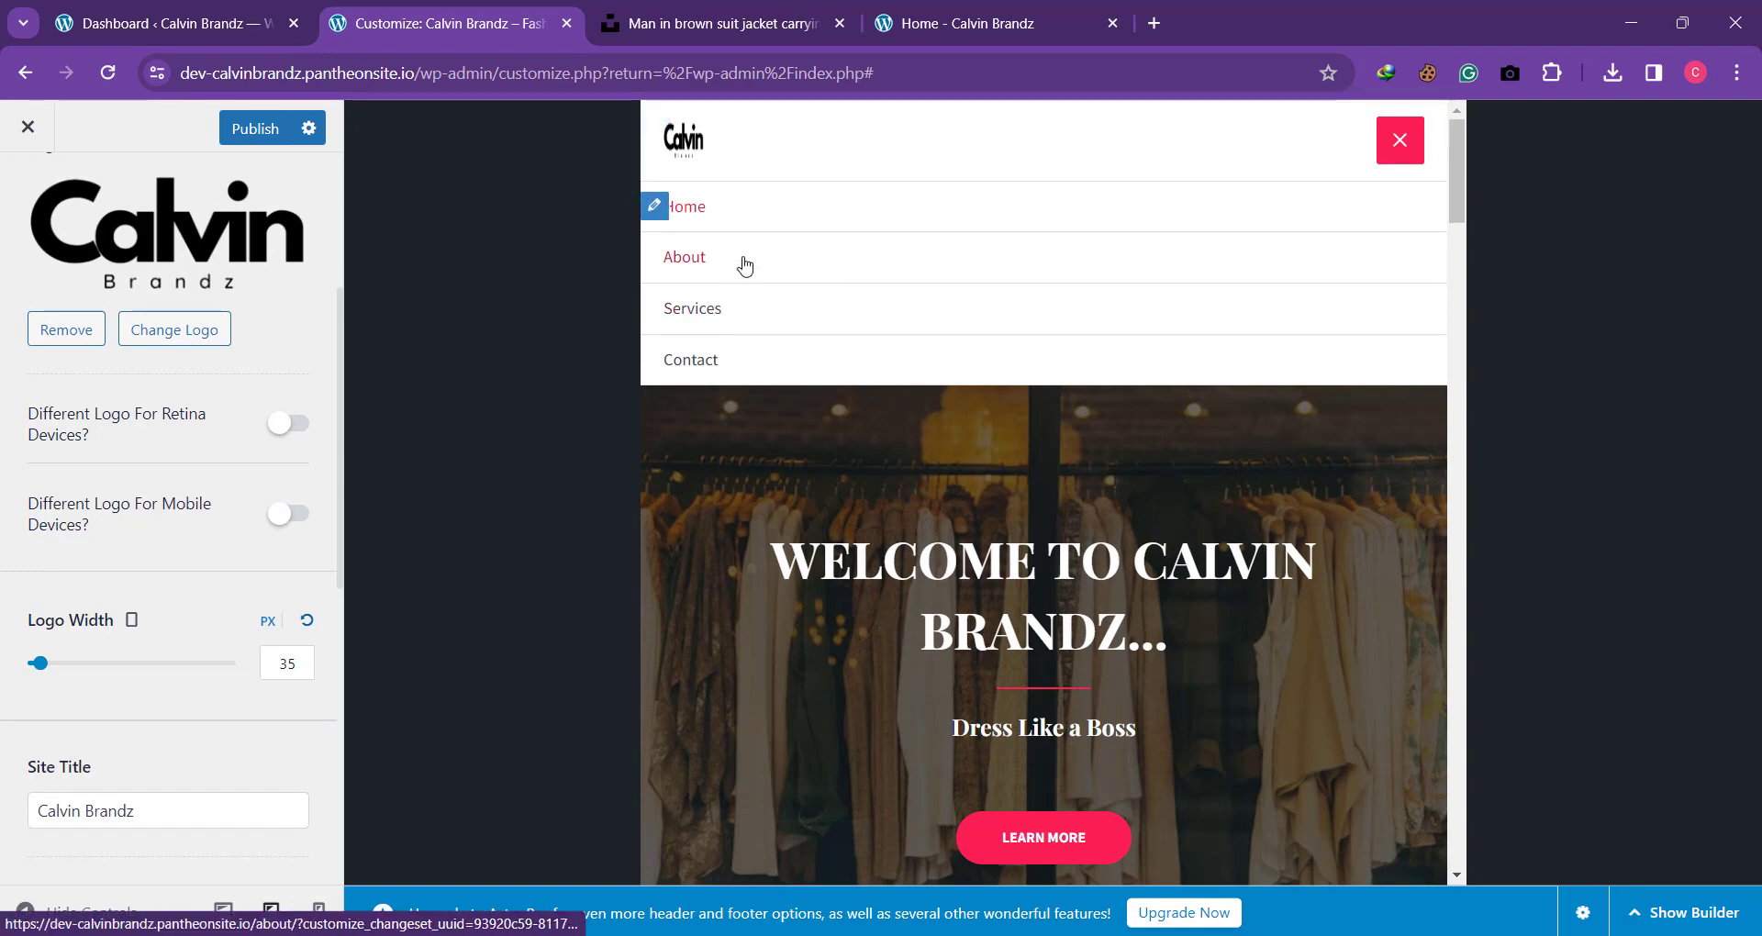
Step: Show the header builder for the tablet layout and add a Button element below the Primary Menu in the Off Canvas area
left_click(656, 210)
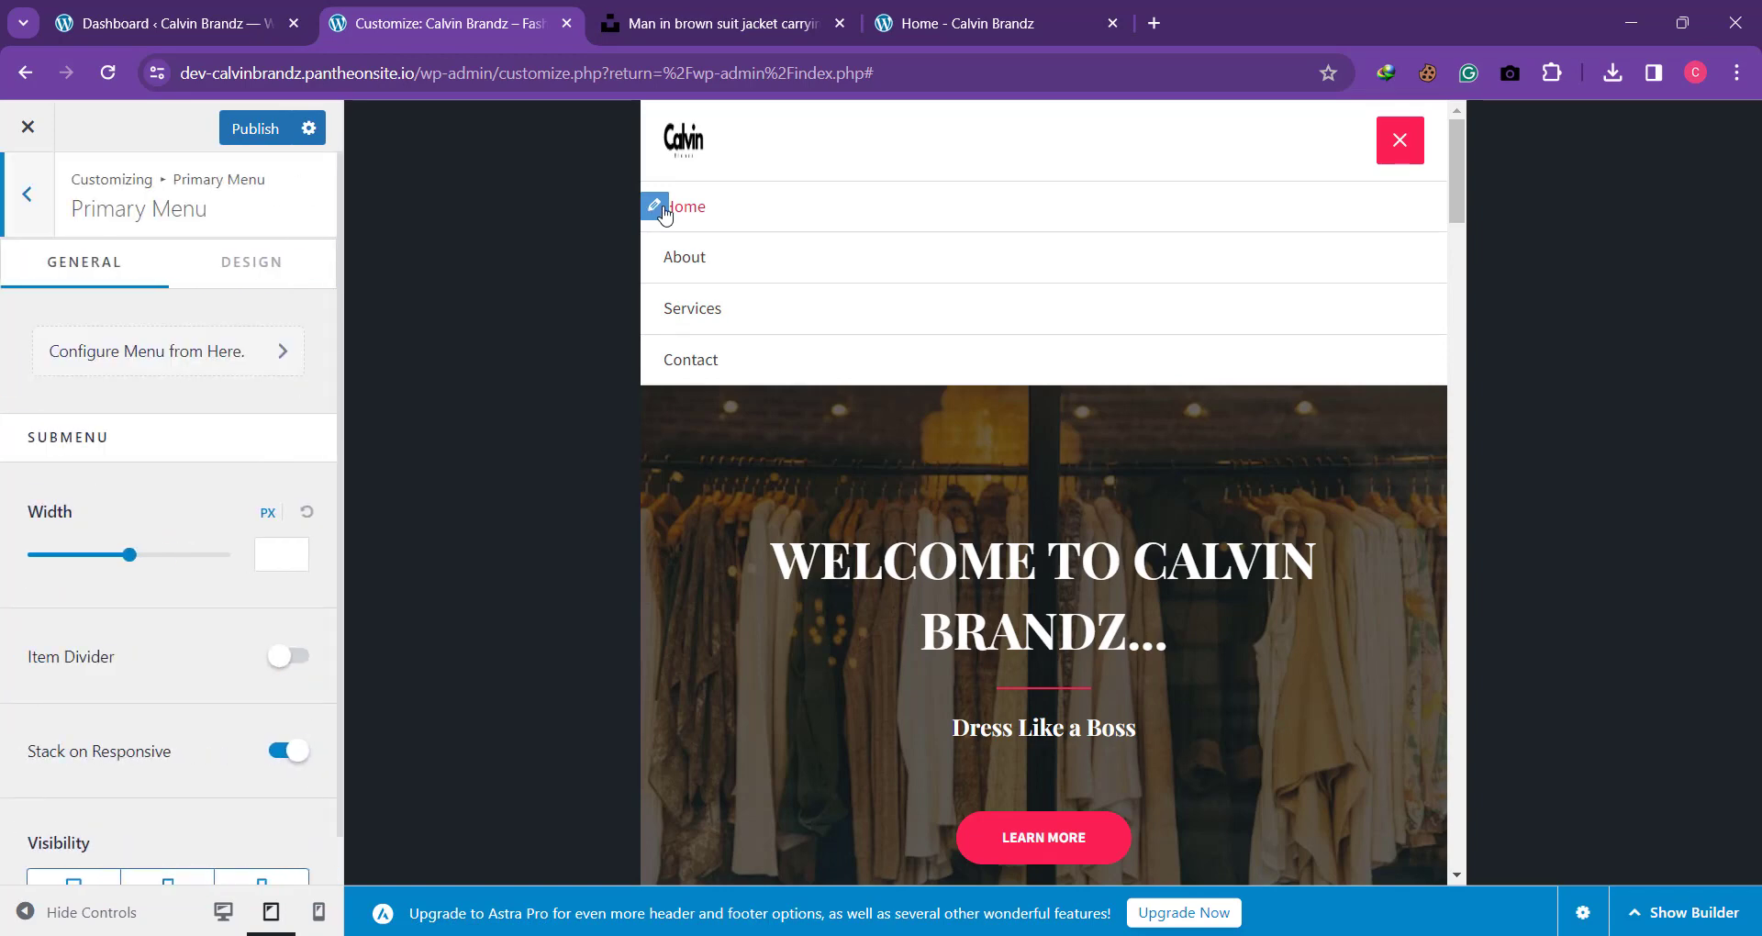
left_click(1635, 916)
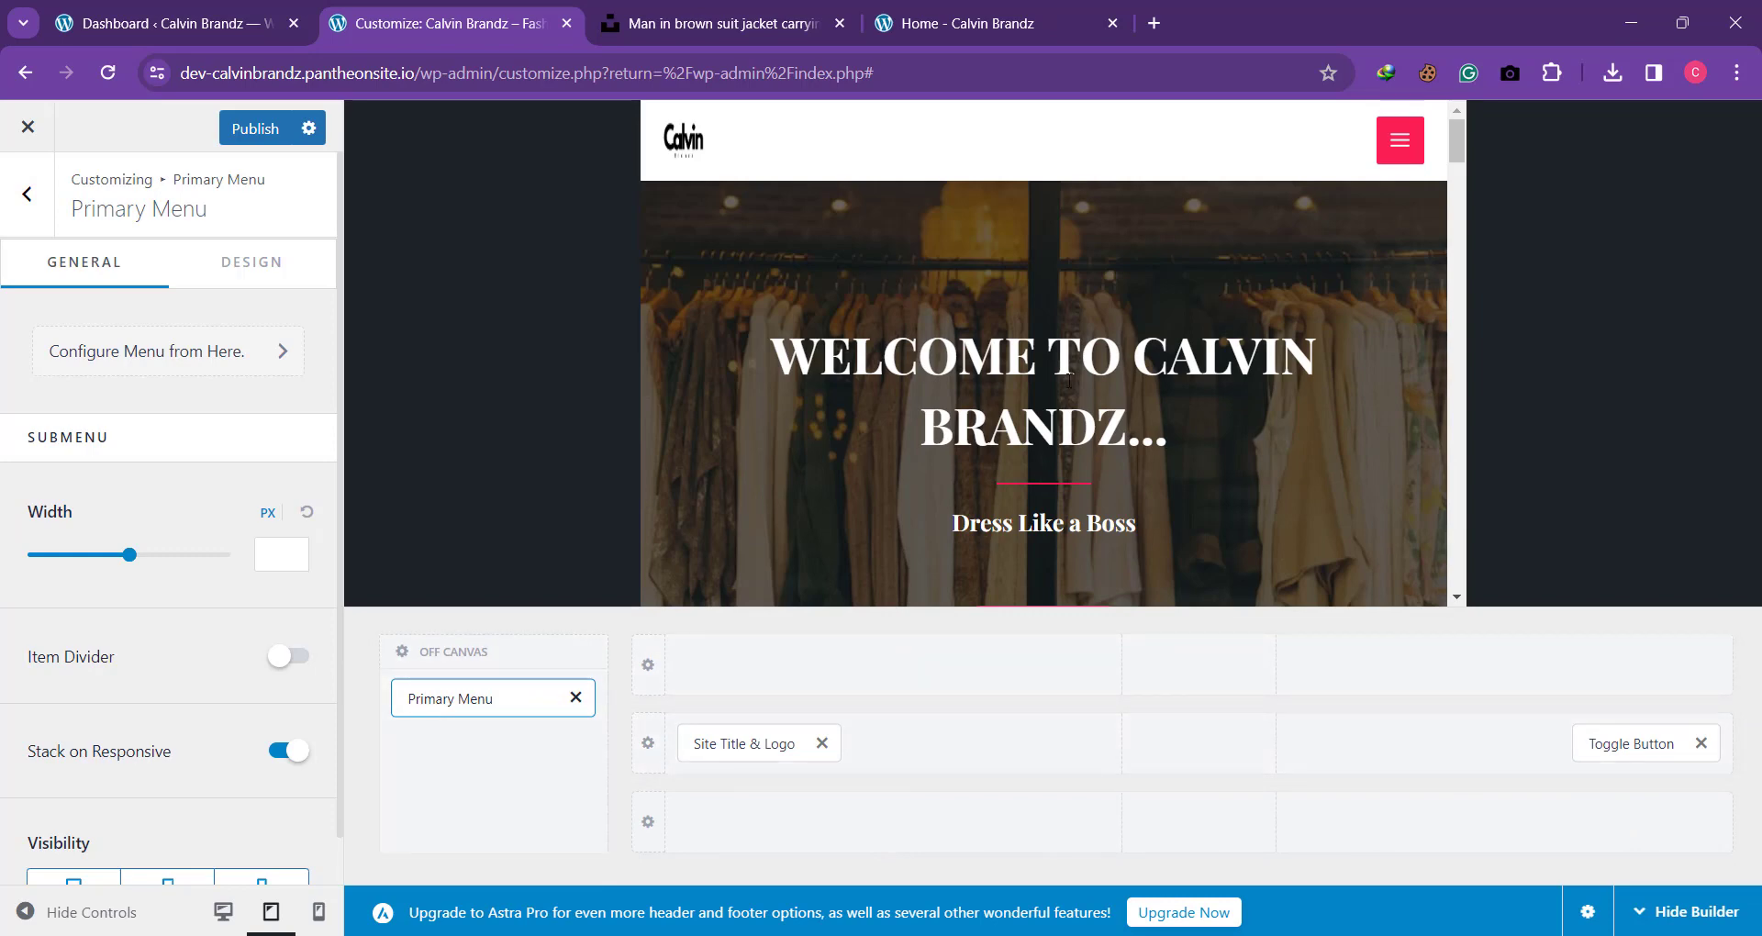
left_click(1401, 144)
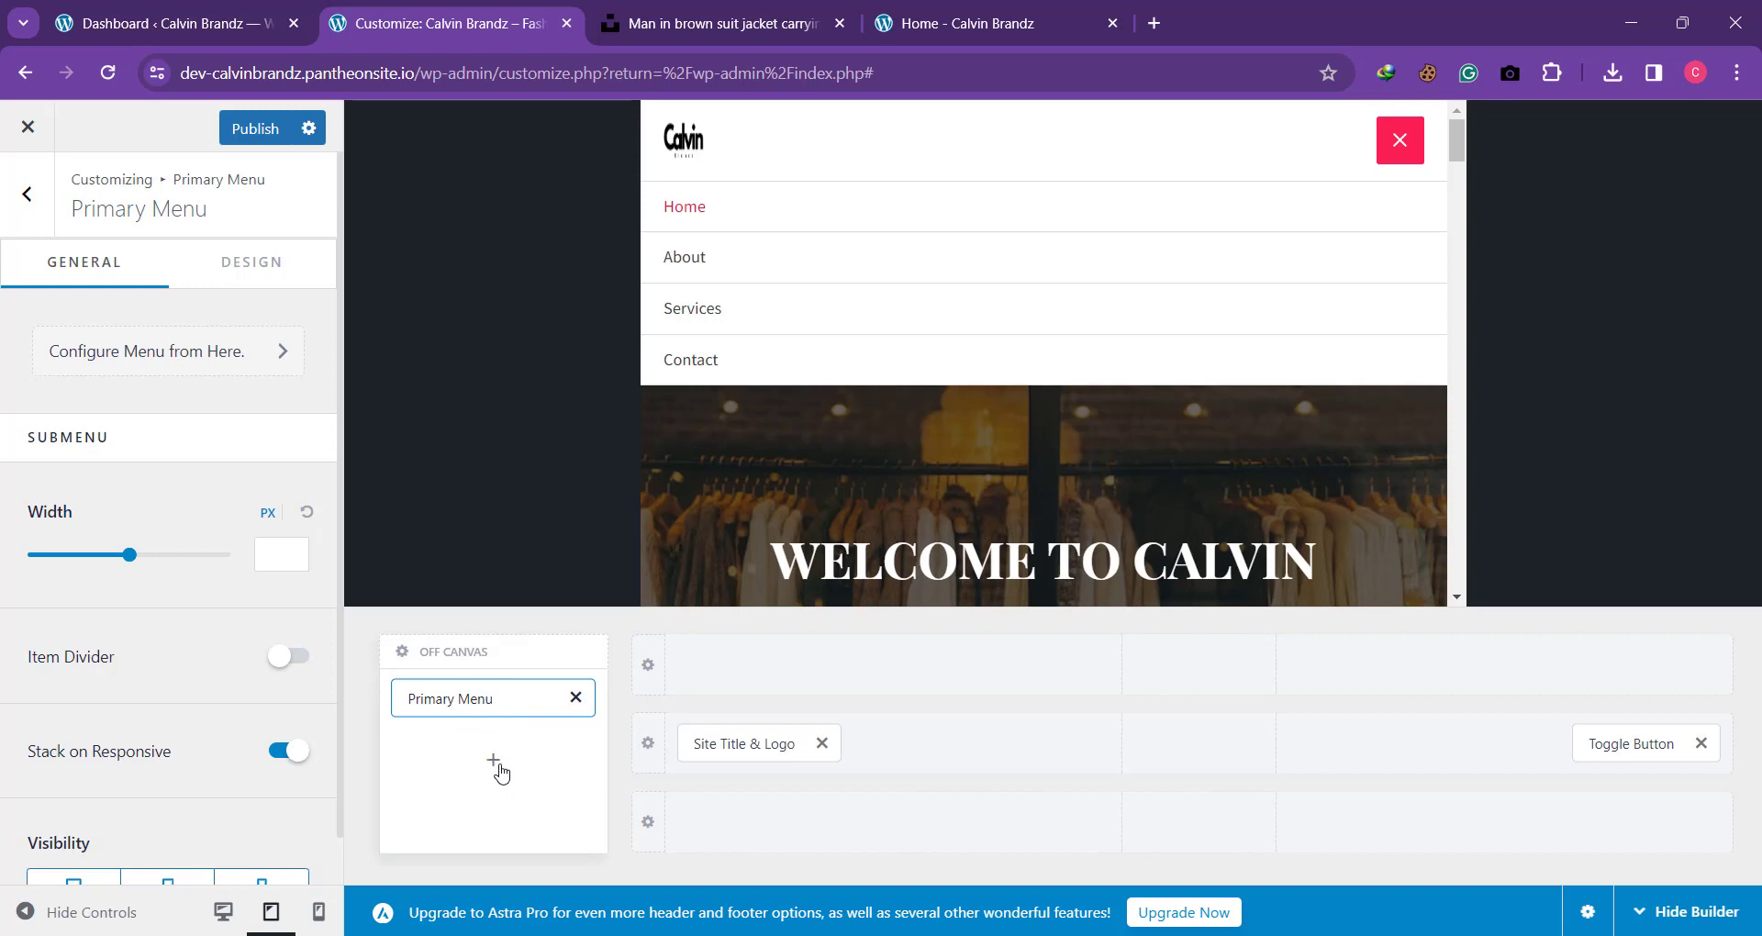
left_click(496, 765)
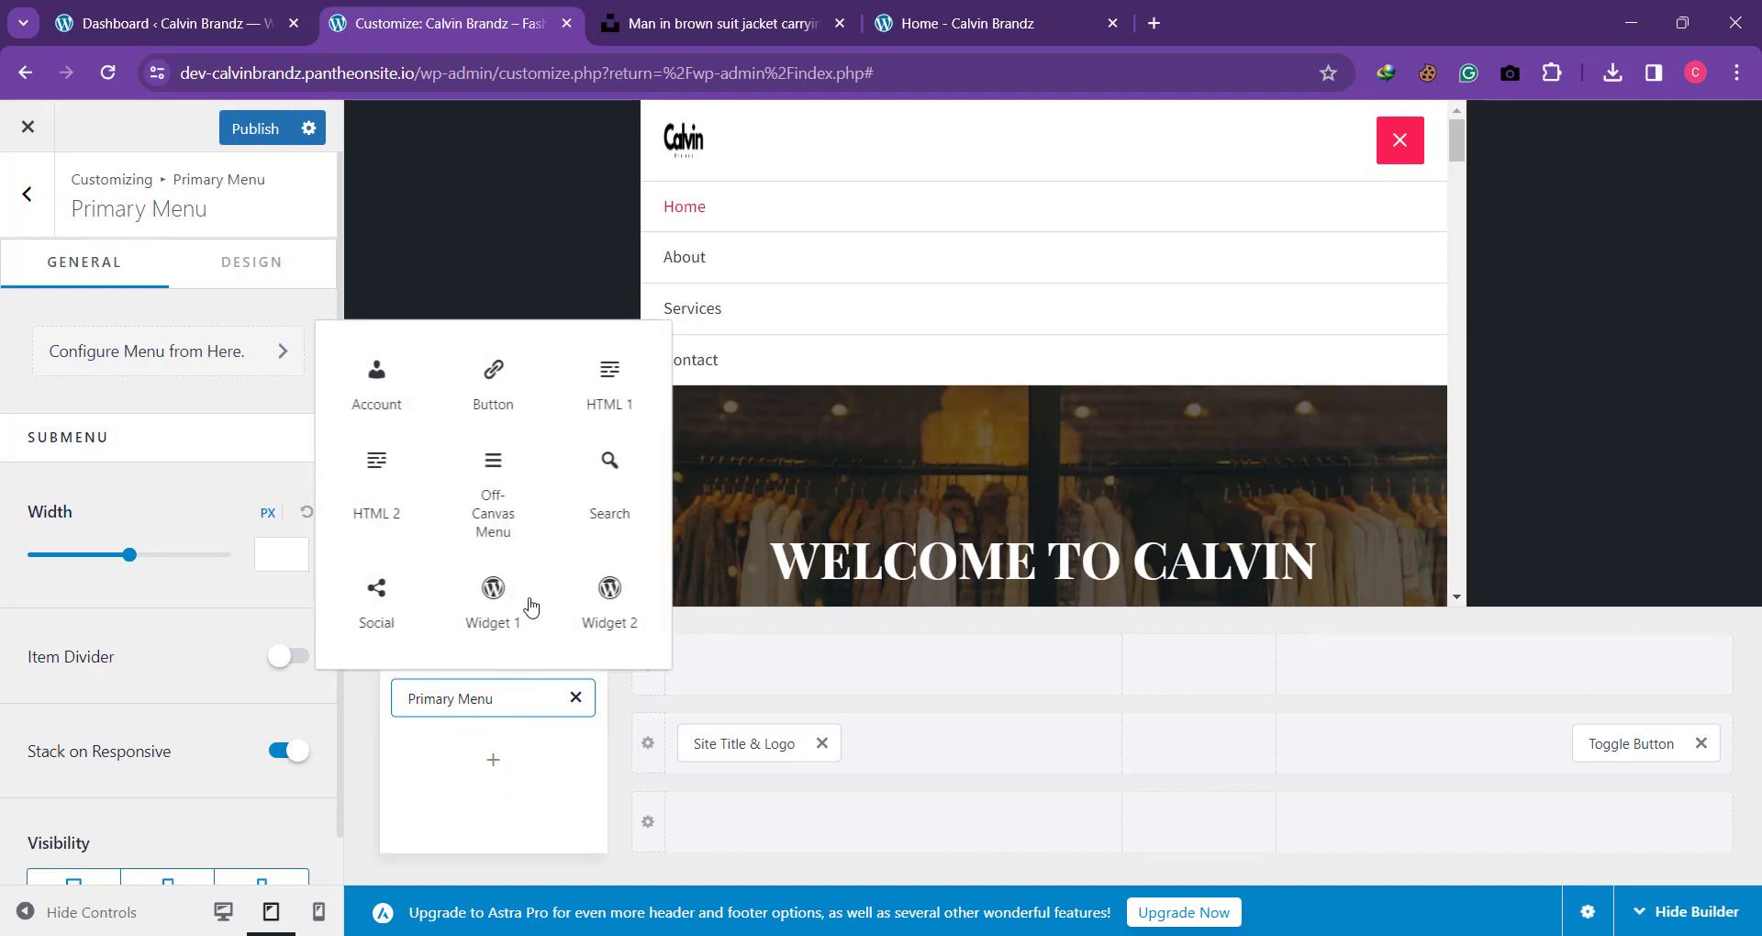
left_click(508, 401)
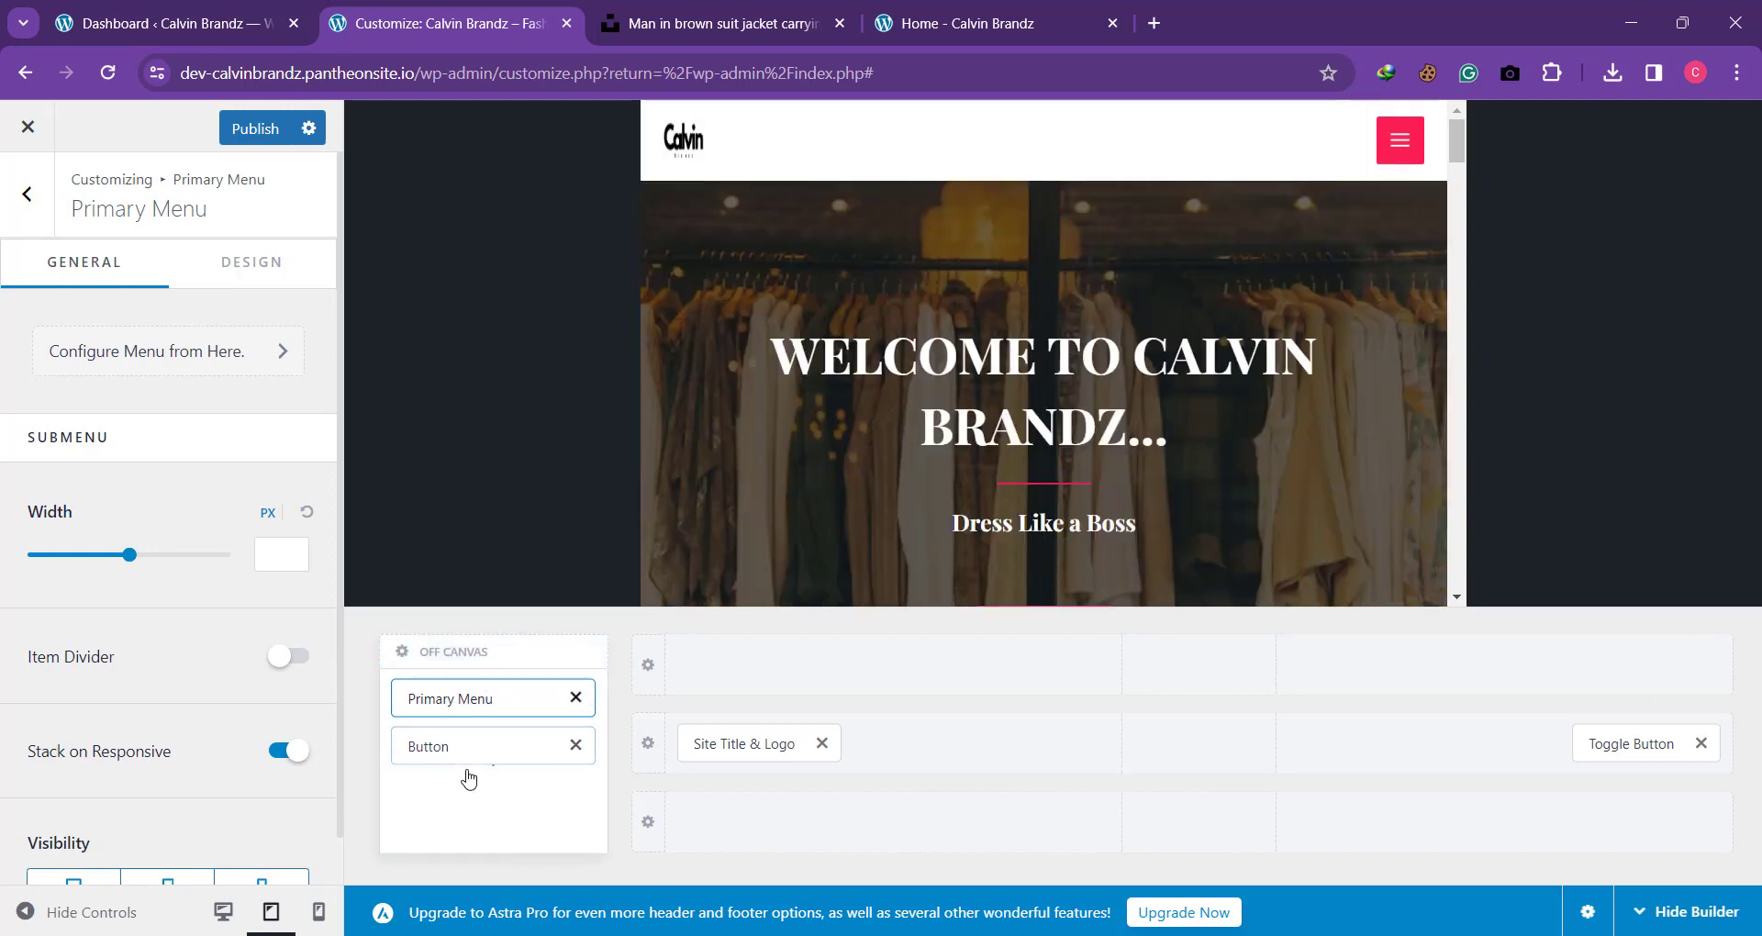
Step: Expand the navigation menu in the tablet preview and open the Take Action button's settings for editing
left_click(1402, 140)
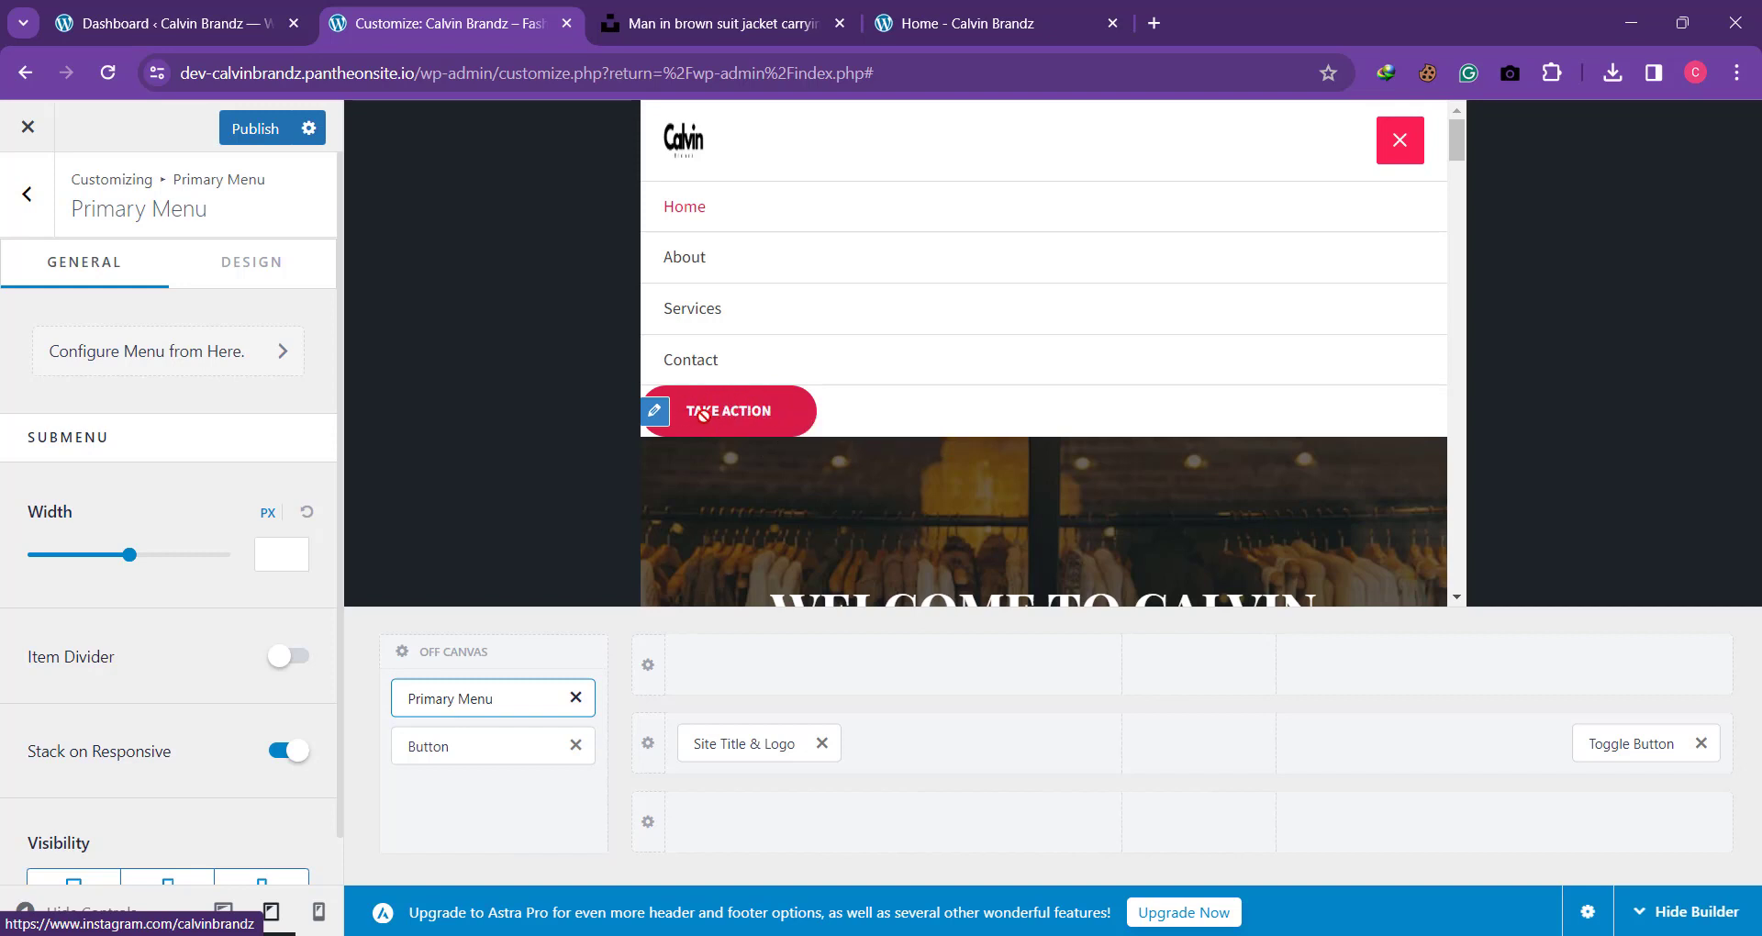
left_click(657, 414)
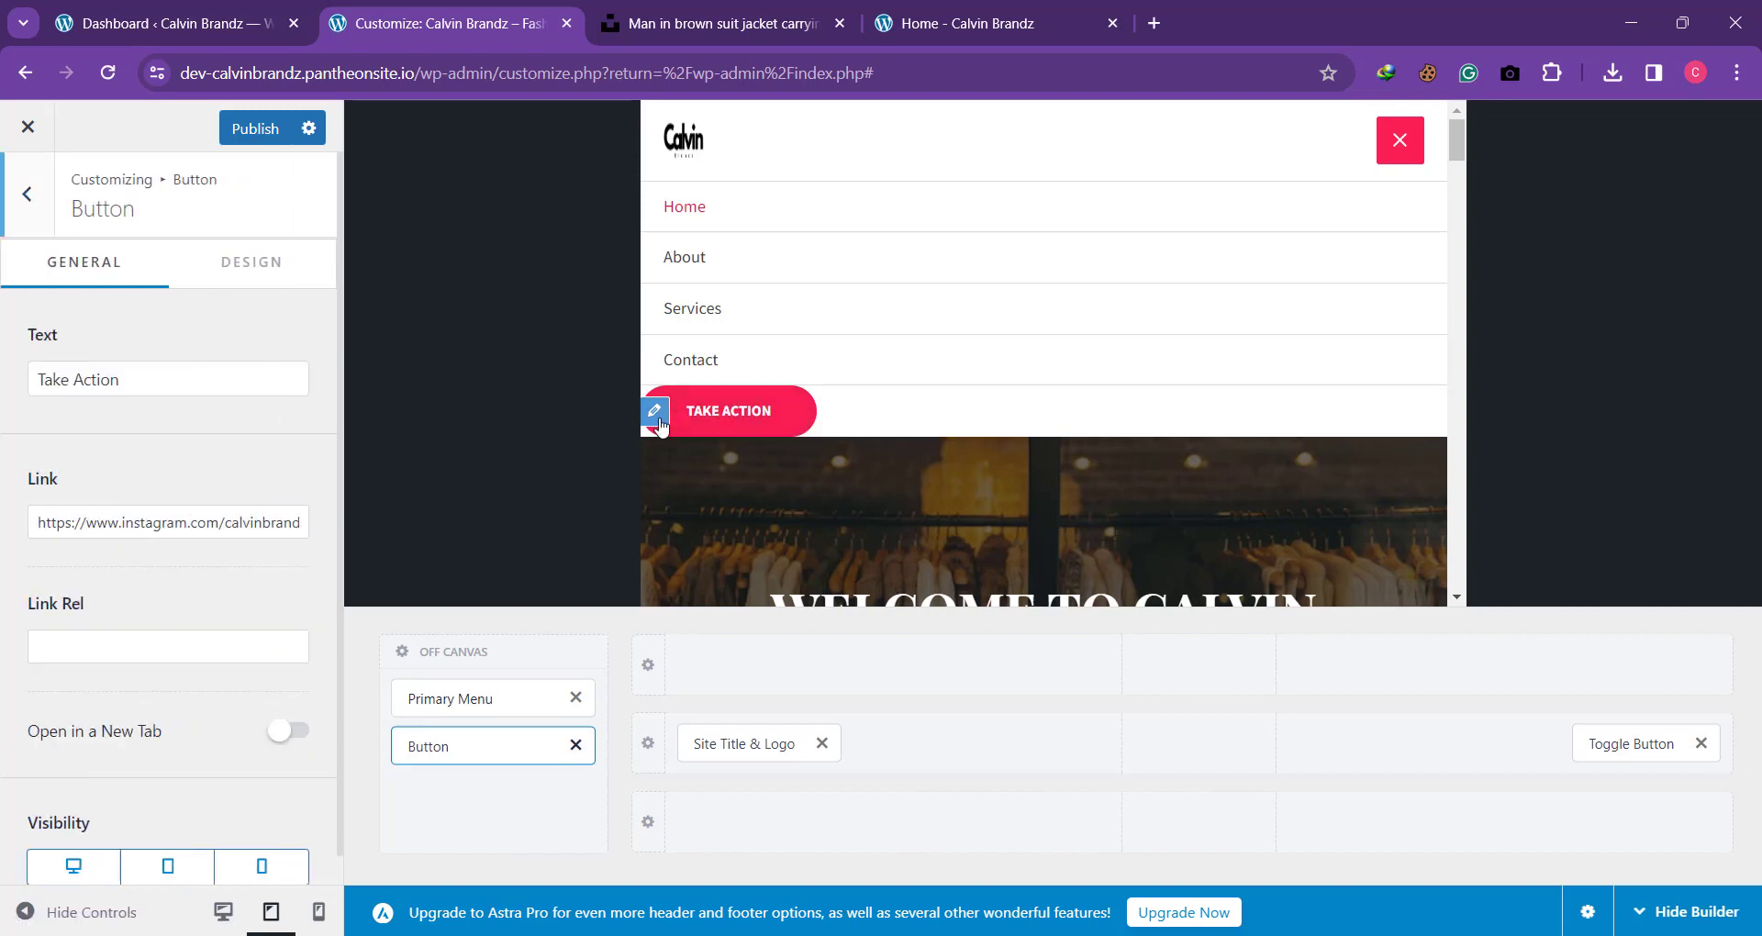